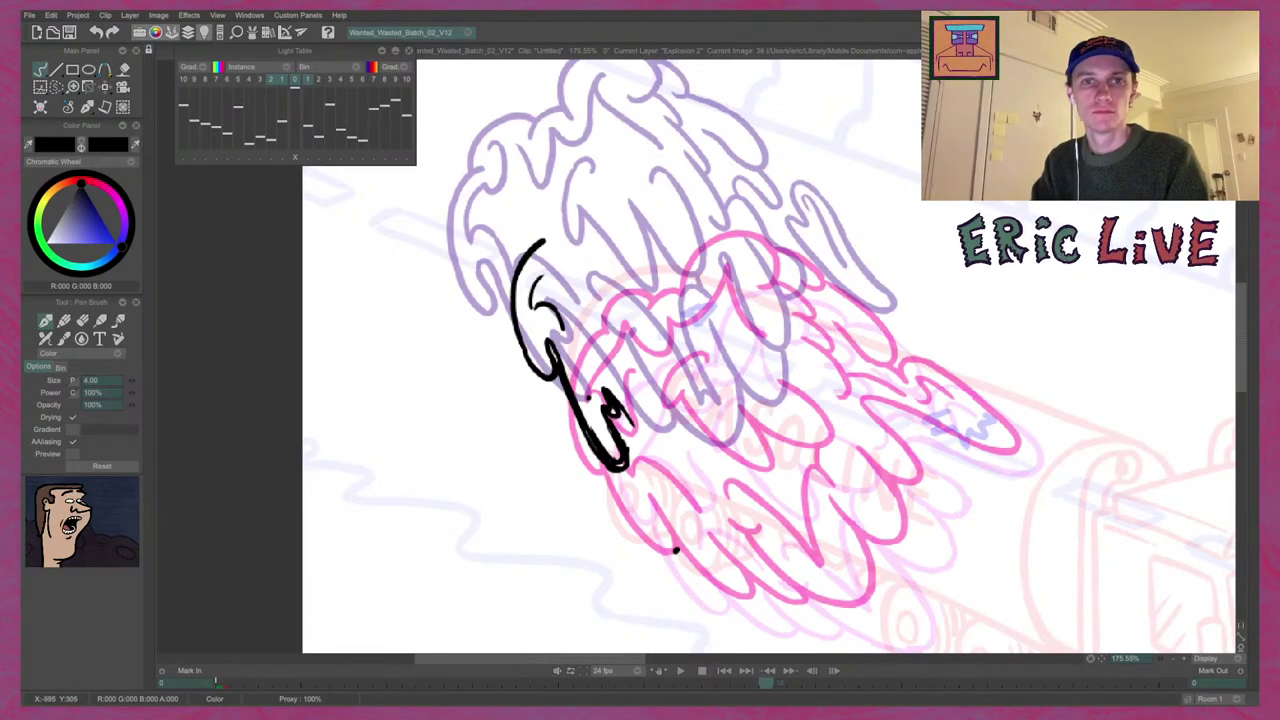
Flip between the unfinished explosion in-between and its neighbouring drawings to compare the smoke's shapes and spacing.
key("ctrl+Up")
key("ctrl+Up")
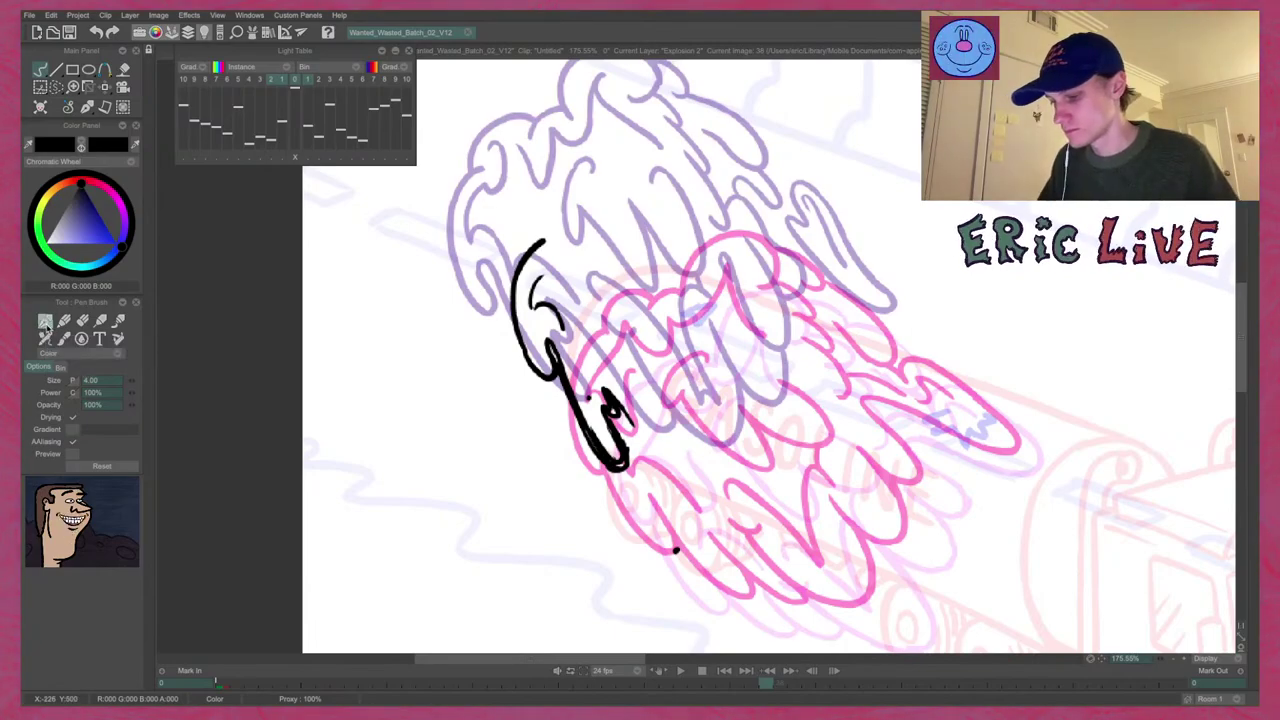
key("Left")
key("Right")
key("Right")
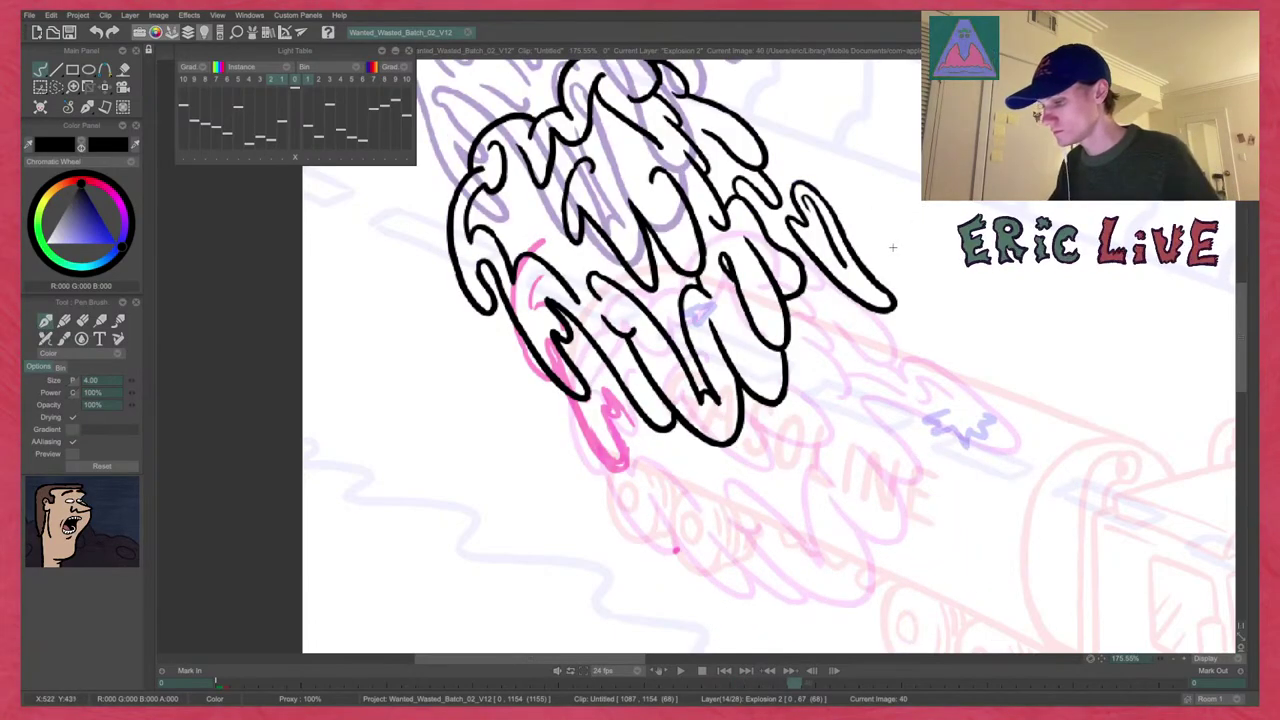
key("Left")
key("Left")
key("Right")
key("Right")
key("Right")
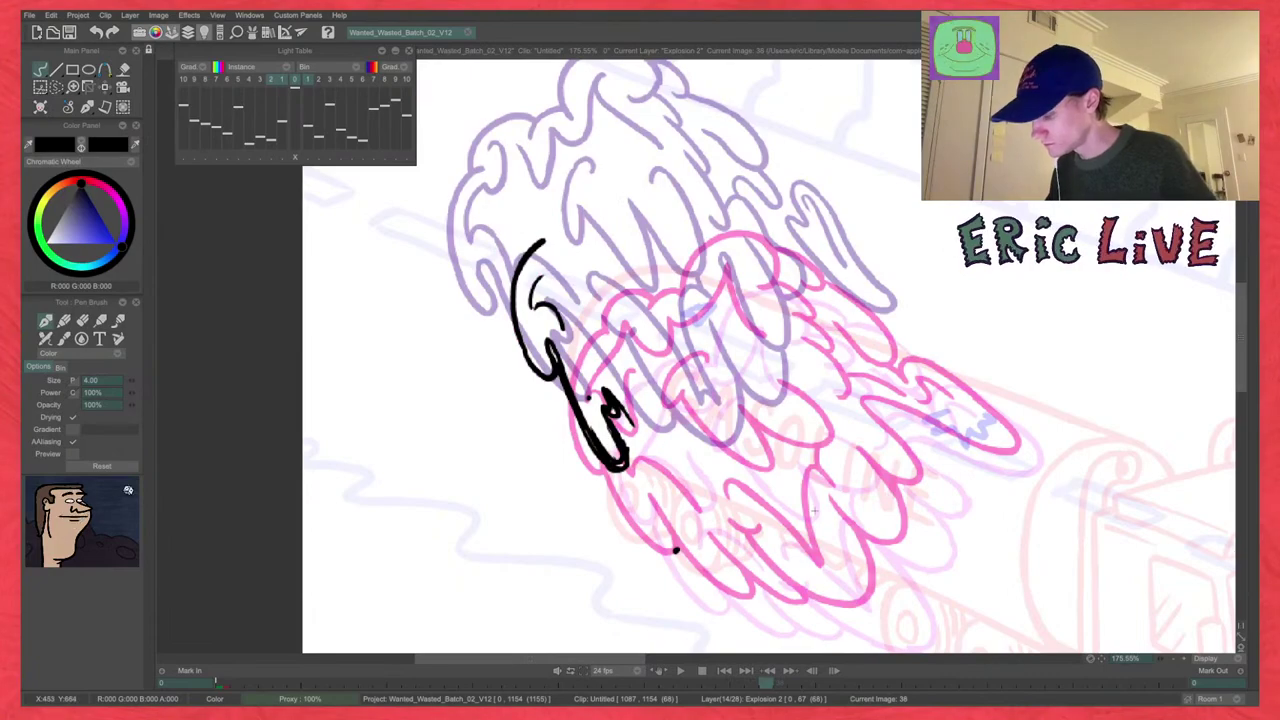
key("Left")
key("Left")
key("Left")
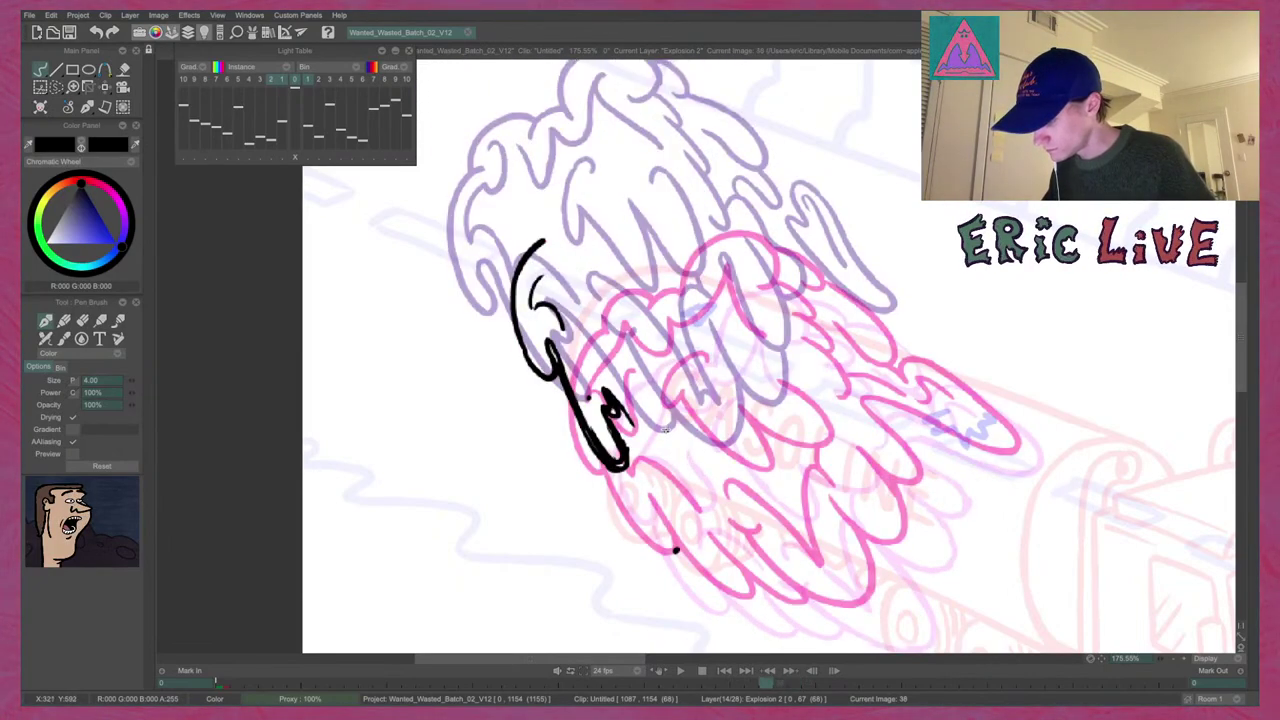
key("Left")
key("Right")
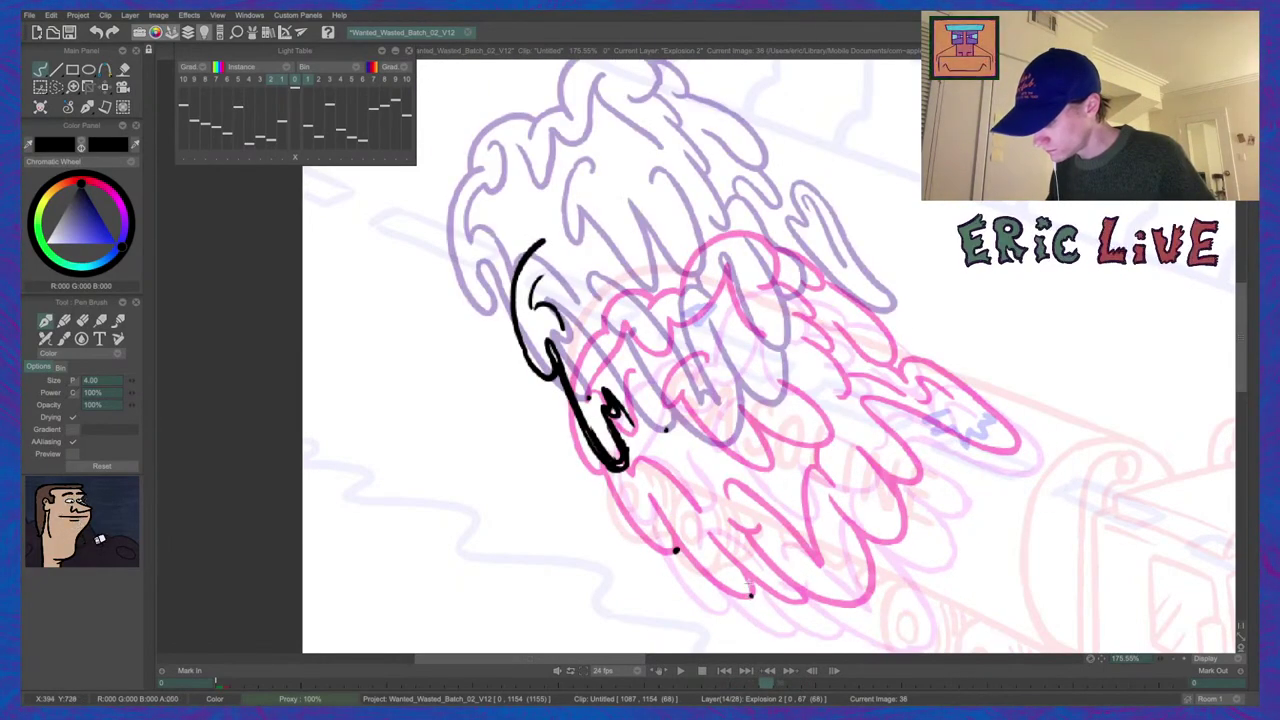
Erase stray marker dots around the lower smoke lobes, leaving one near the second drip's tip, and switch back to the pen.
left_click(82, 320)
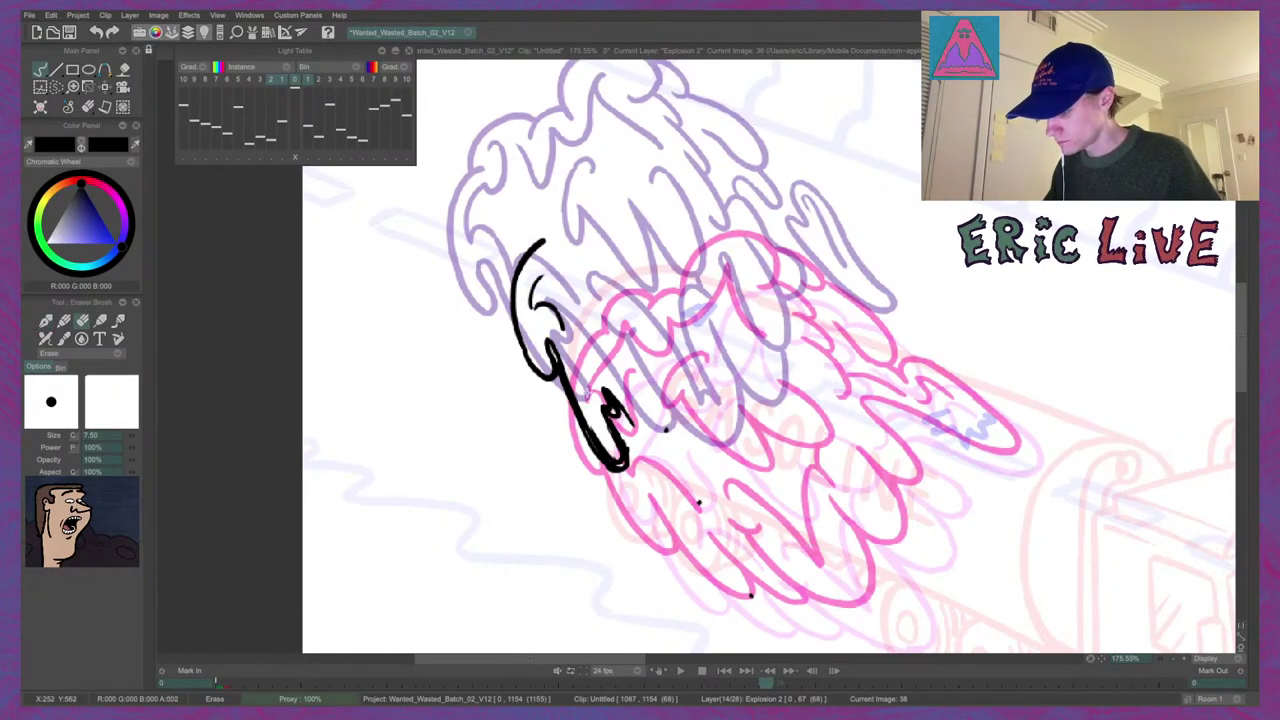
left_click(45, 320)
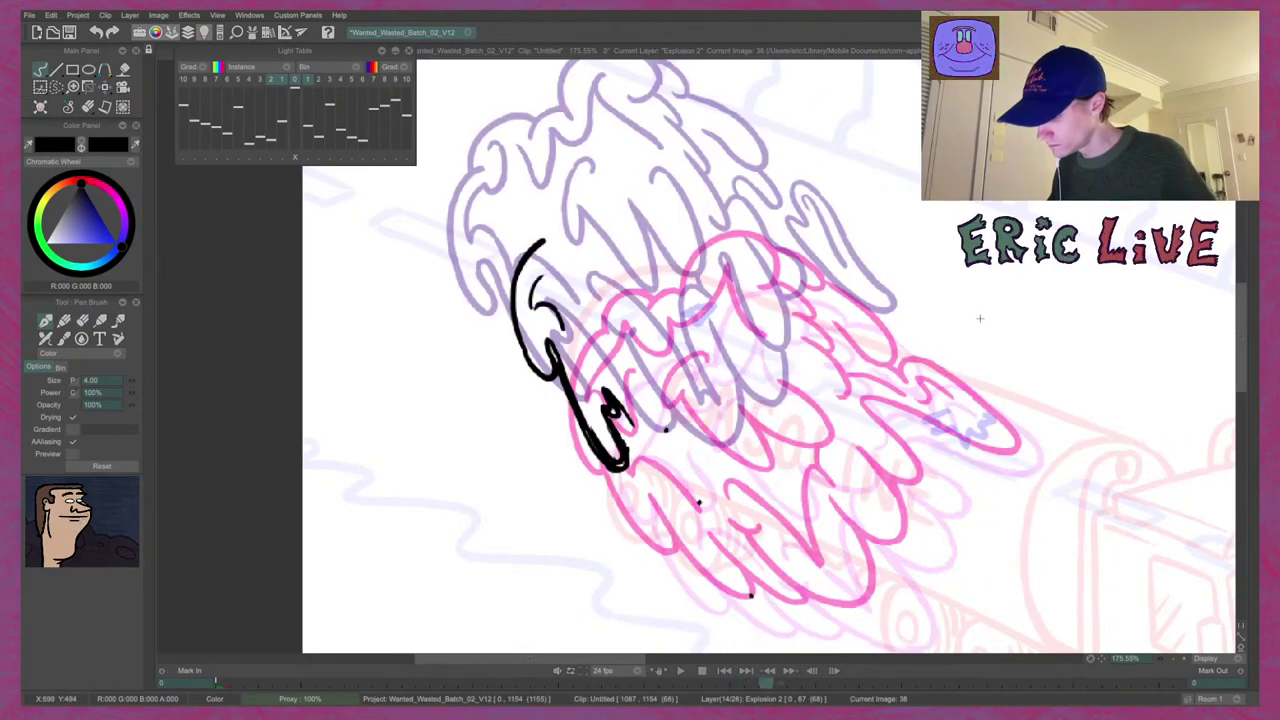
key("Left")
key("Right")
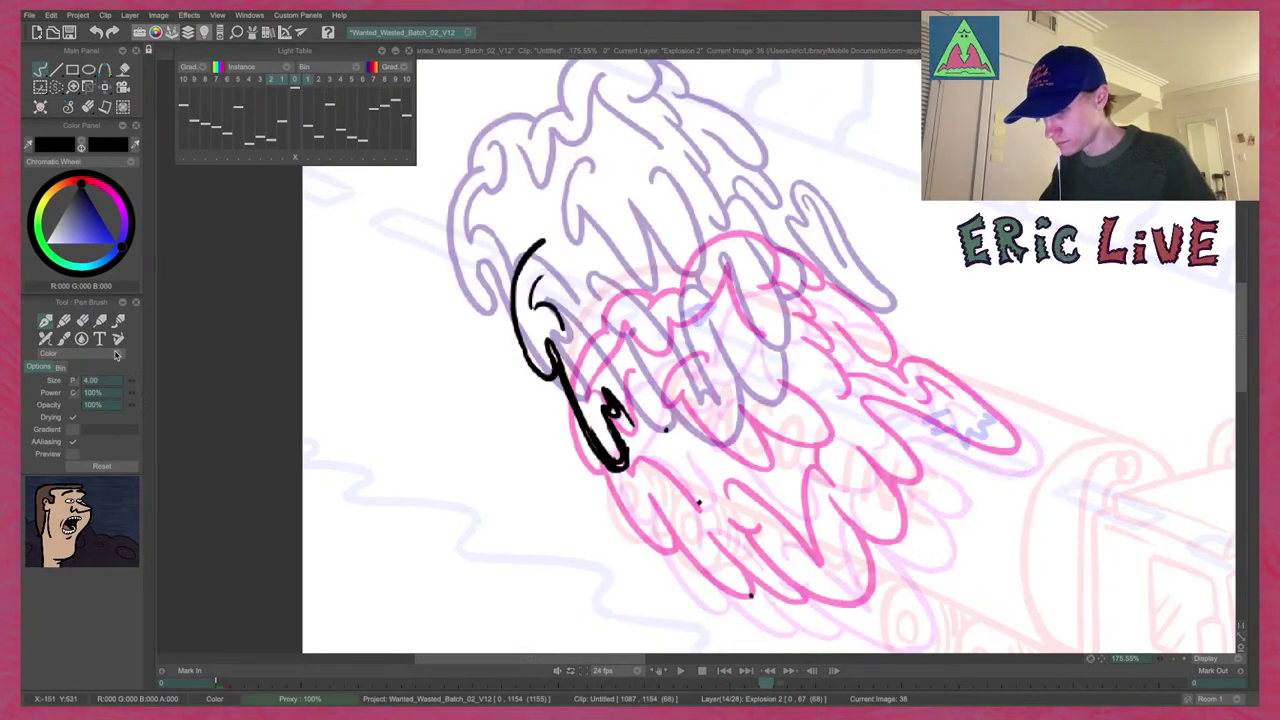
left_click(82, 320)
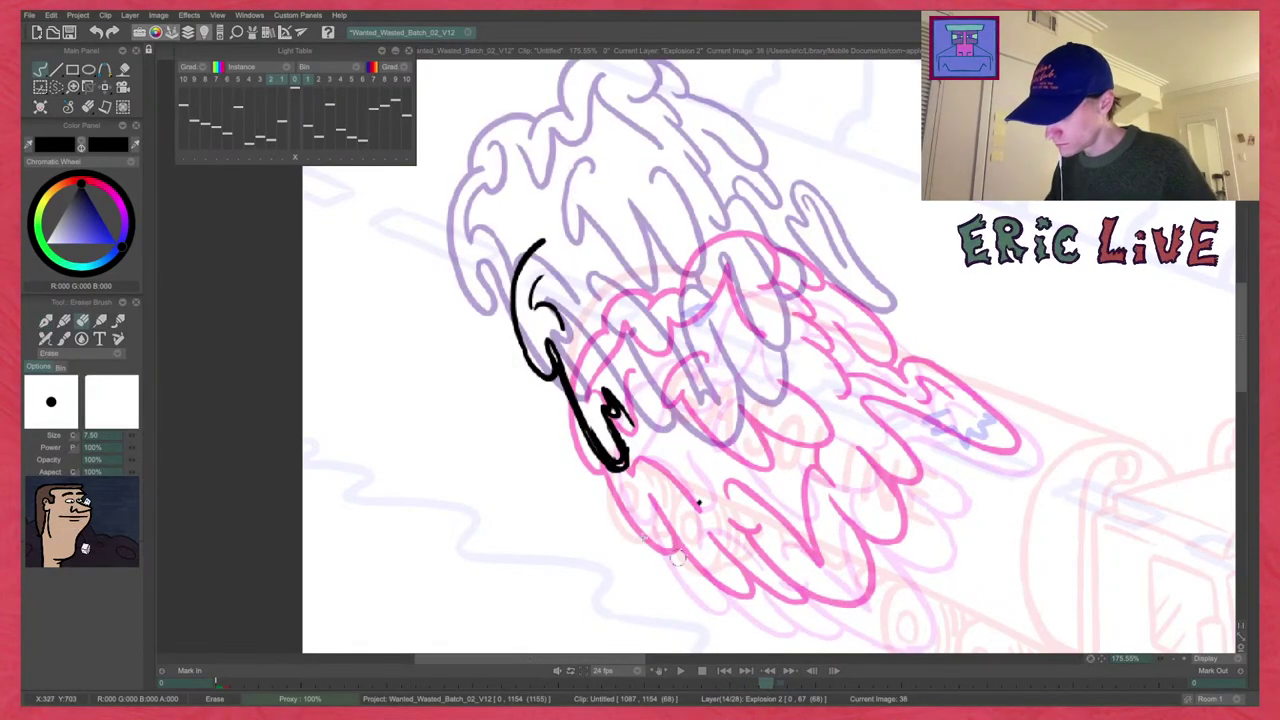
left_click(48, 321)
Rough in both sides of the second drip in black on the in-between, comparing its placement with the adjacent drawings.
key("Left")
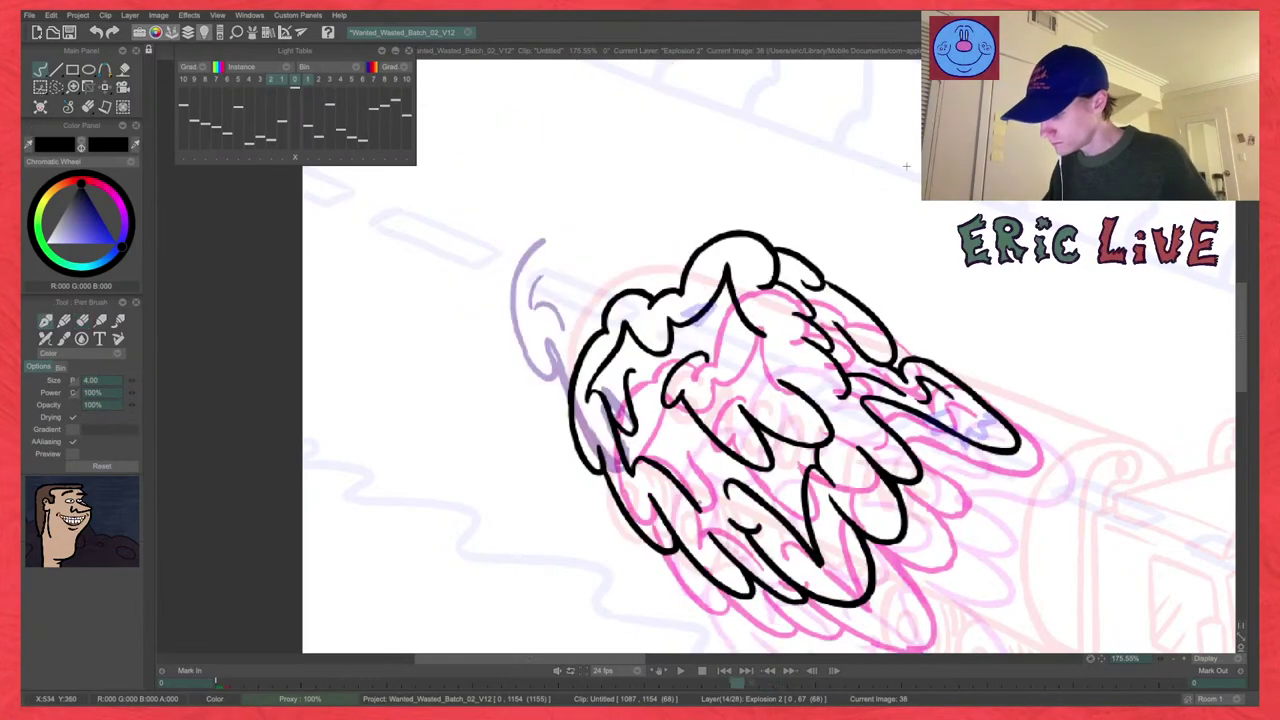
key("Right")
key("Right")
key("Left")
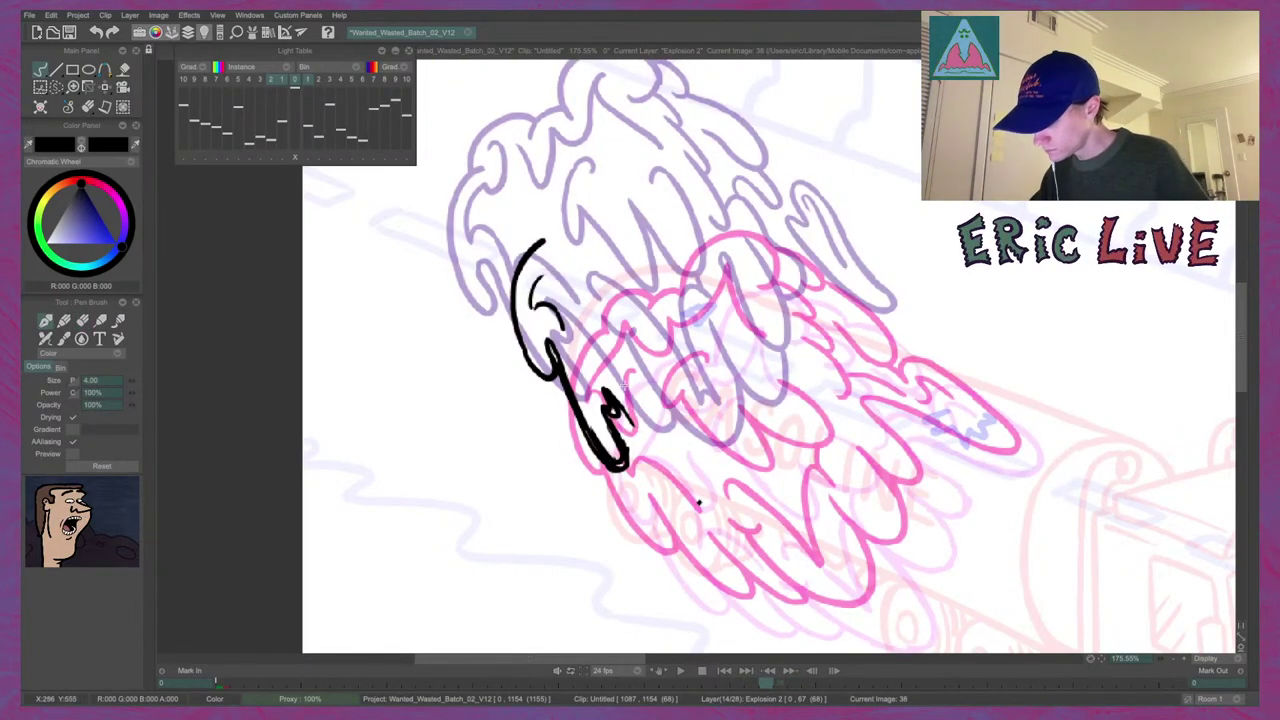
mouse_move(610, 398)
left_mouse_down()
mouse_move(668, 484)
mouse_move(700, 505)
mouse_move(709, 492)
left_mouse_up()
key("Right")
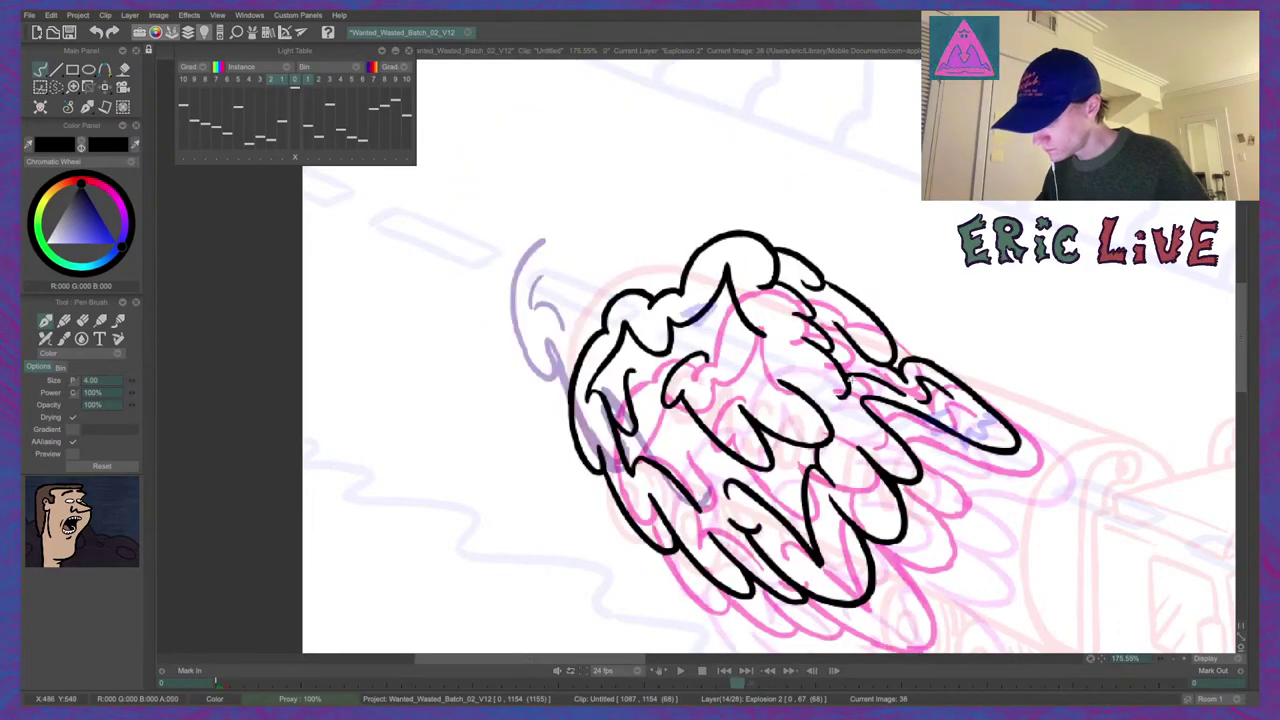
key("Left")
key("Left")
key("Right")
key("Right")
key("Left")
key("Right")
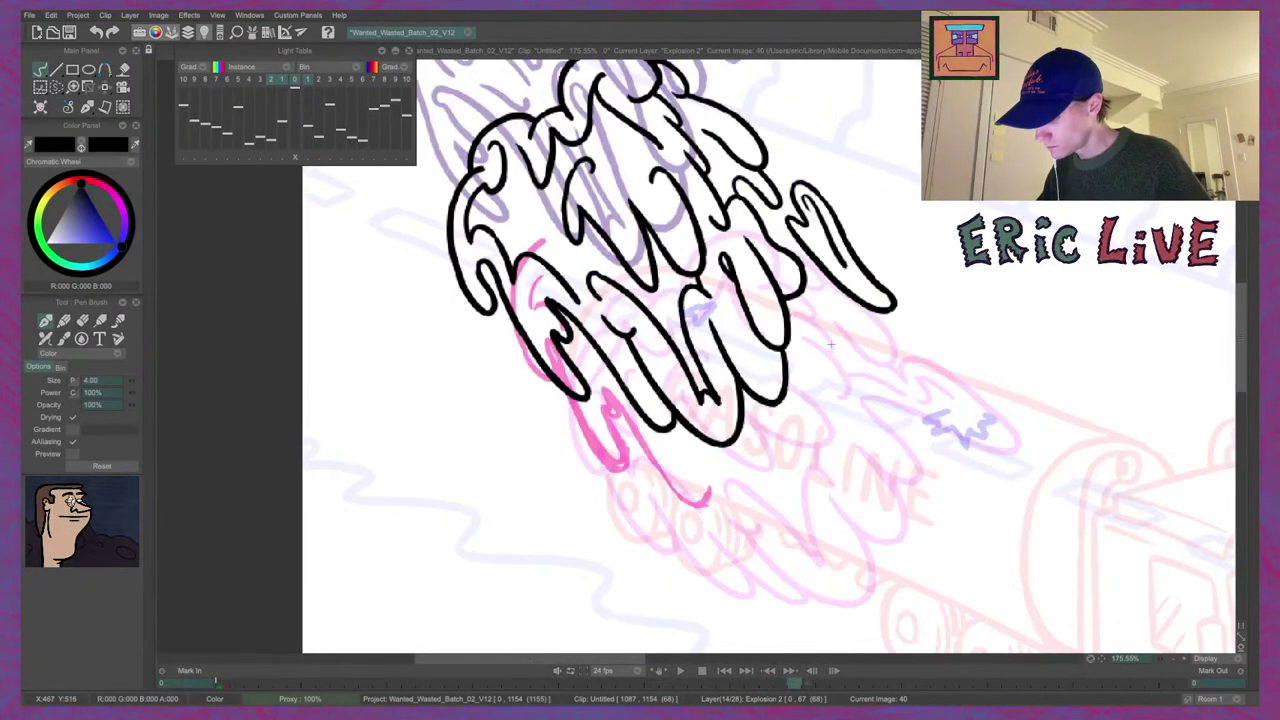
key("Left")
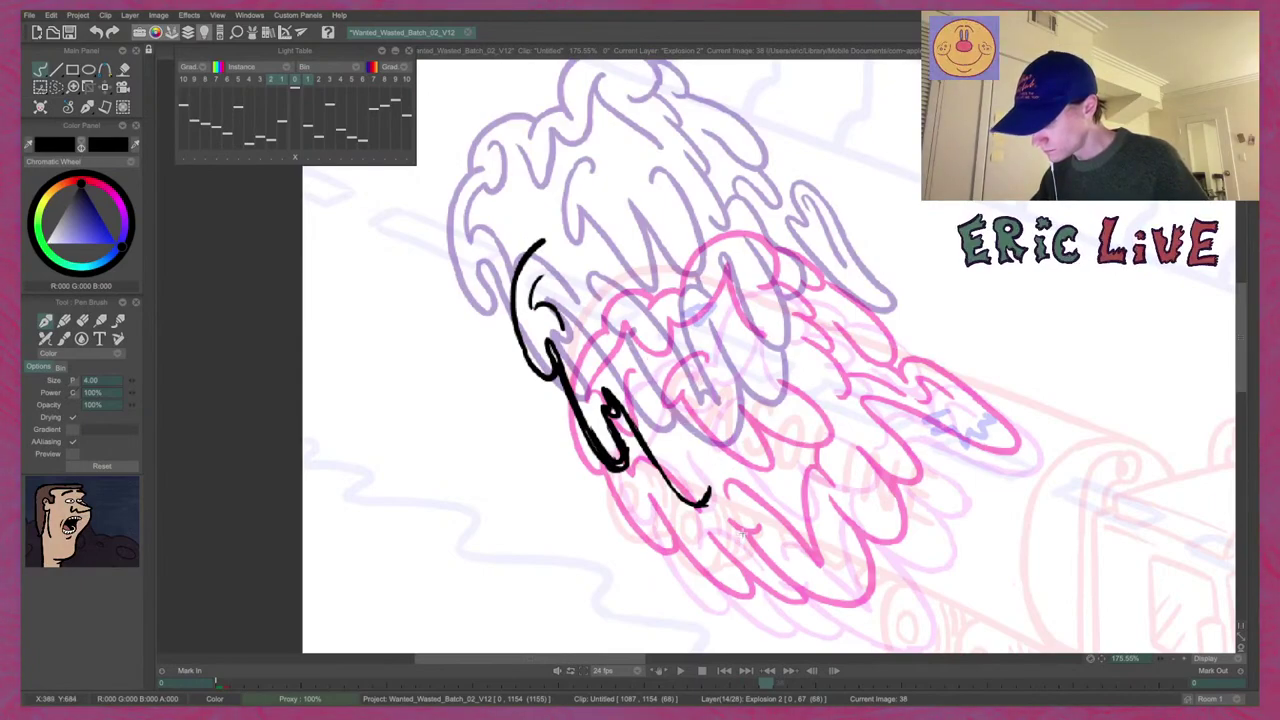
left_click_drag(670, 415, 710, 482)
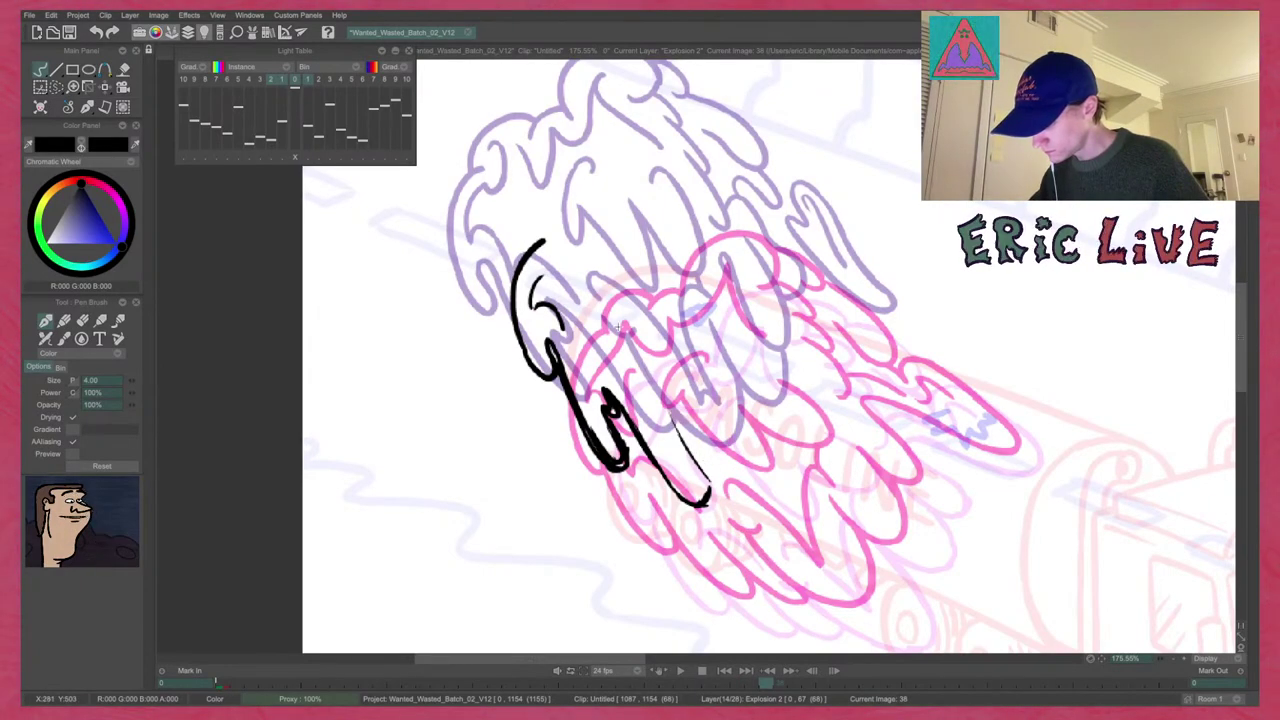
Add short placement marks near the cloud's upper-left edge and lower centre, and extend a rough line from the second drip to the lower mark.
left_click_drag(604, 318, 633, 332)
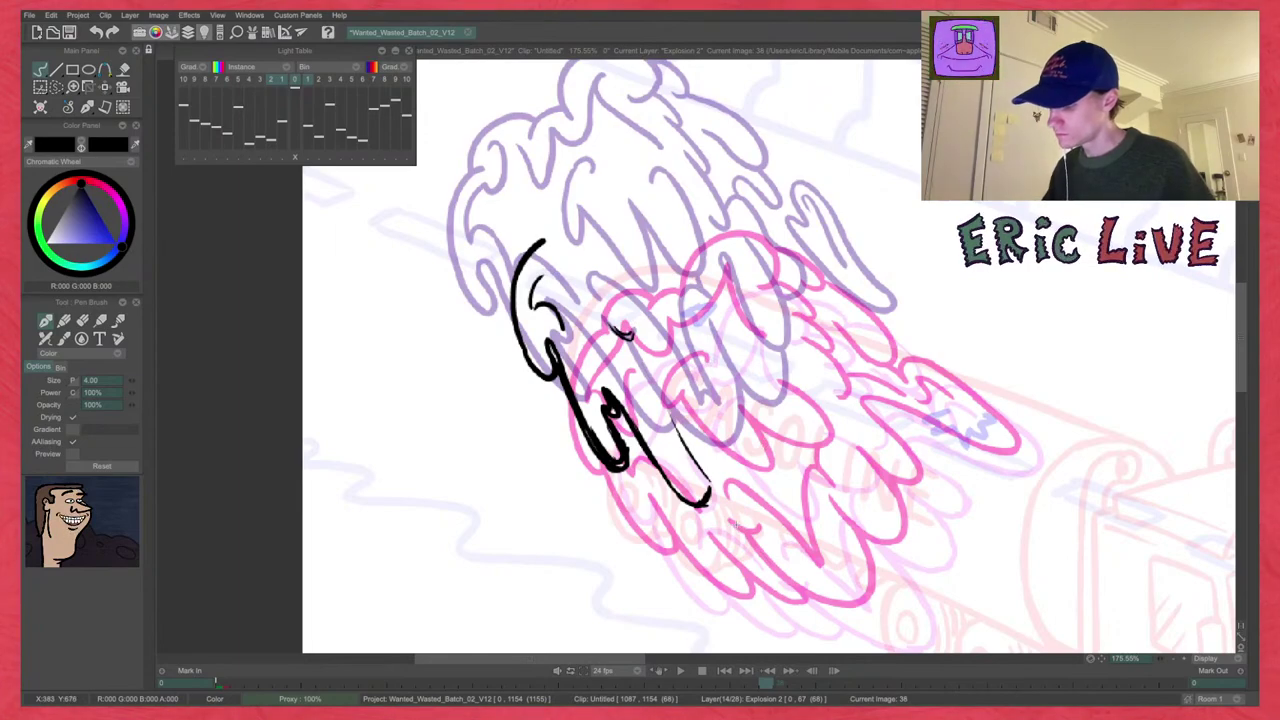
left_click_drag(737, 525, 757, 529)
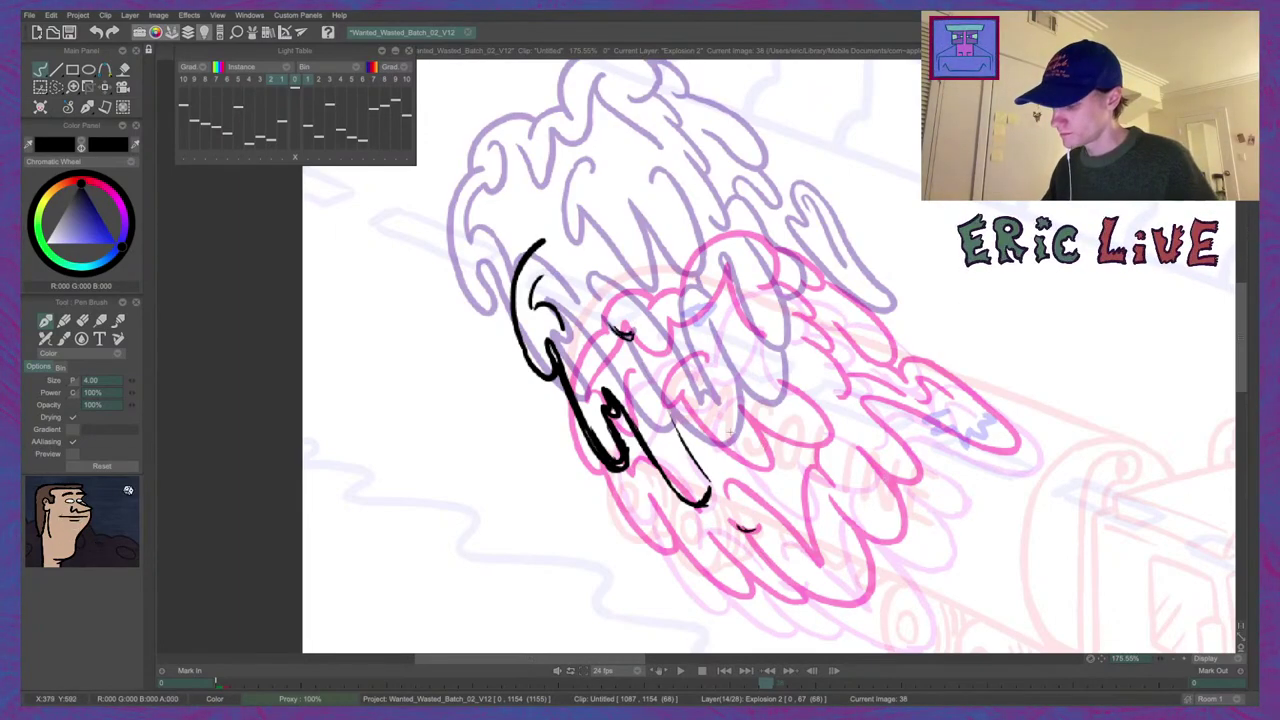
mouse_move(672, 429)
left_mouse_down()
mouse_move(691, 433)
mouse_move(712, 488)
mouse_move(755, 533)
left_mouse_up()
key("Left")
key("Right")
key("Right")
key("Left")
key("Left")
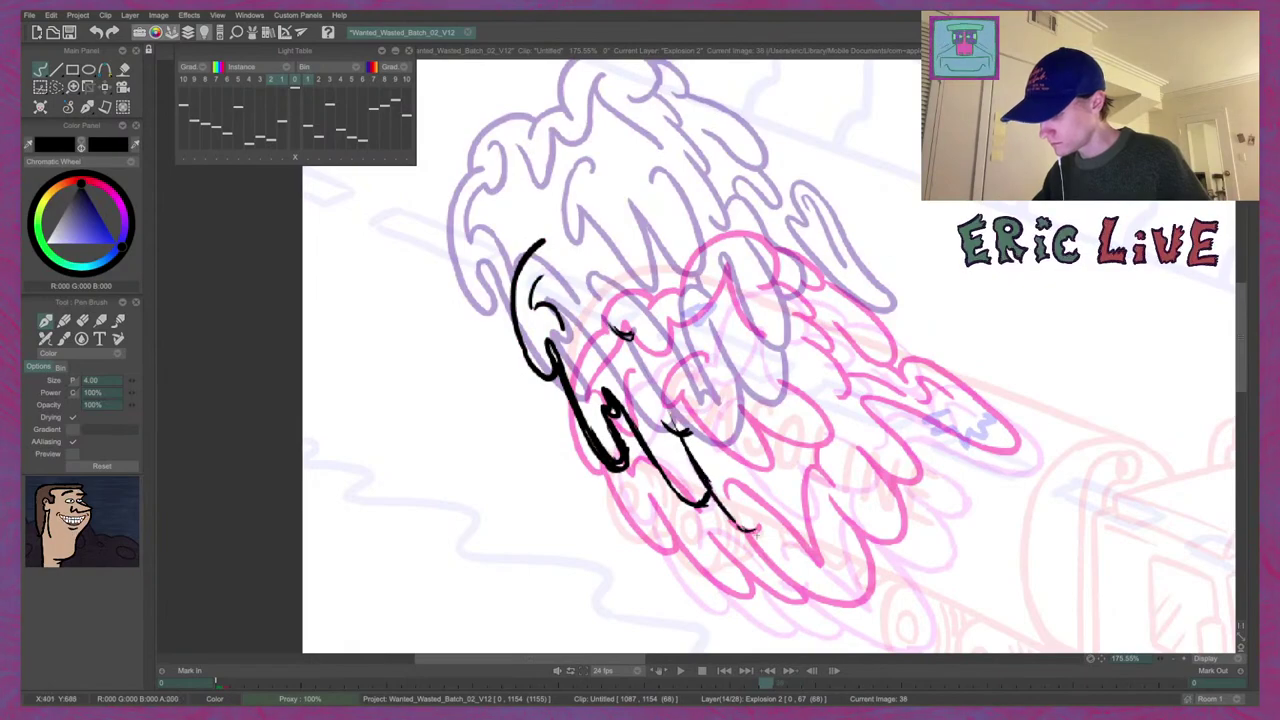
Rough in the large rounded third drip with repeated strokes, adding short placement marks near the centre and lower-right edge of the smoke.
left_click_drag(868, 590, 858, 604)
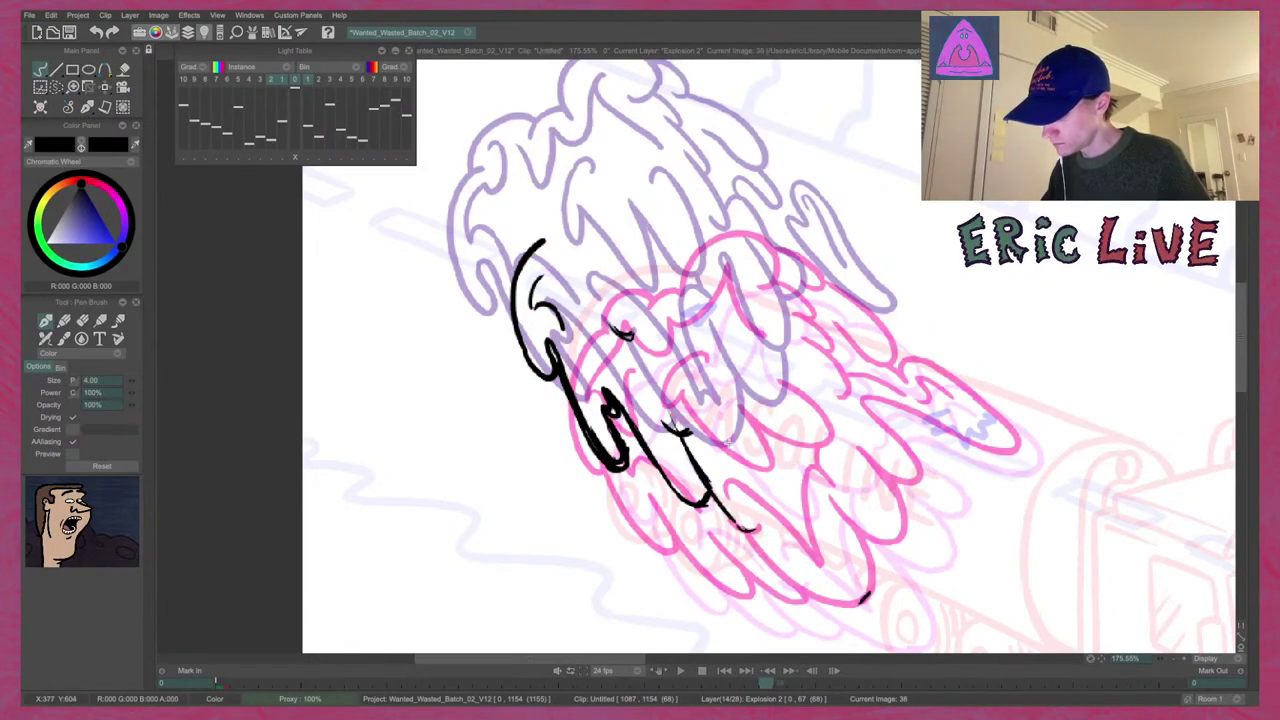
left_click_drag(798, 505, 791, 516)
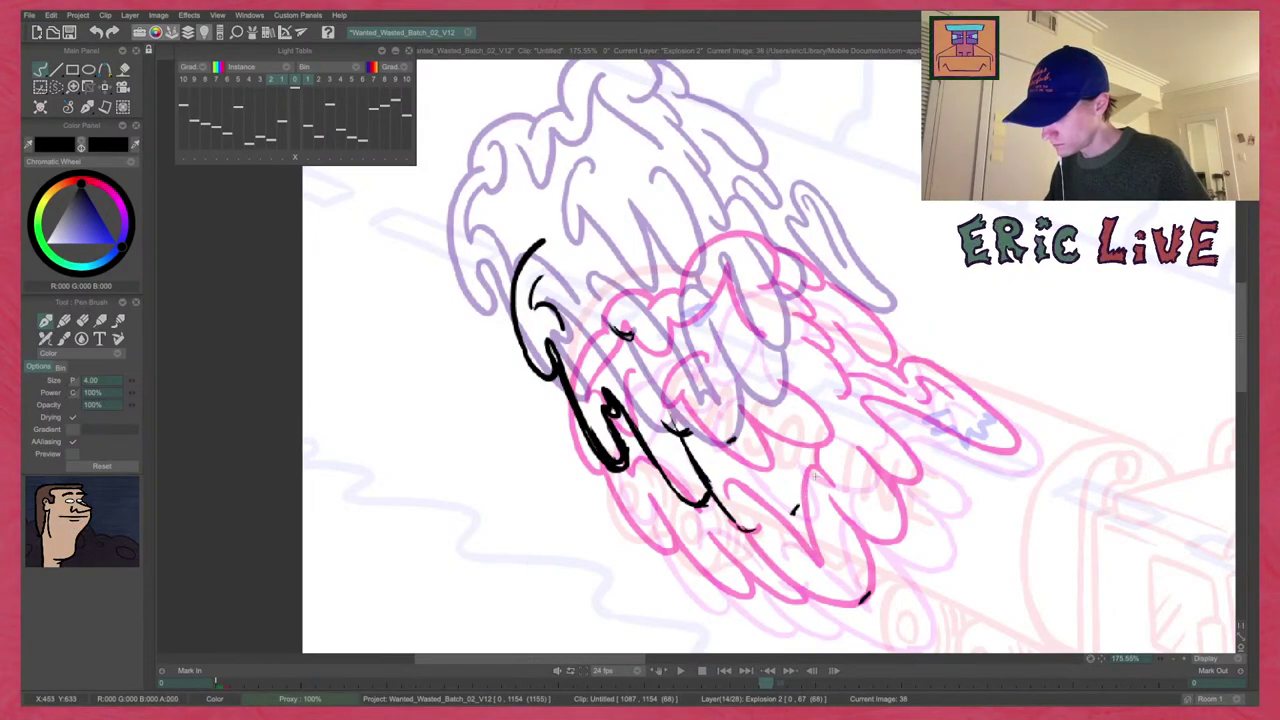
mouse_move(712, 480)
left_mouse_down()
mouse_move(780, 527)
mouse_move(778, 506)
mouse_move(794, 521)
mouse_move(792, 488)
mouse_move(766, 450)
mouse_move(784, 505)
mouse_move(860, 535)
left_mouse_up()
left_click_drag(736, 372, 740, 390)
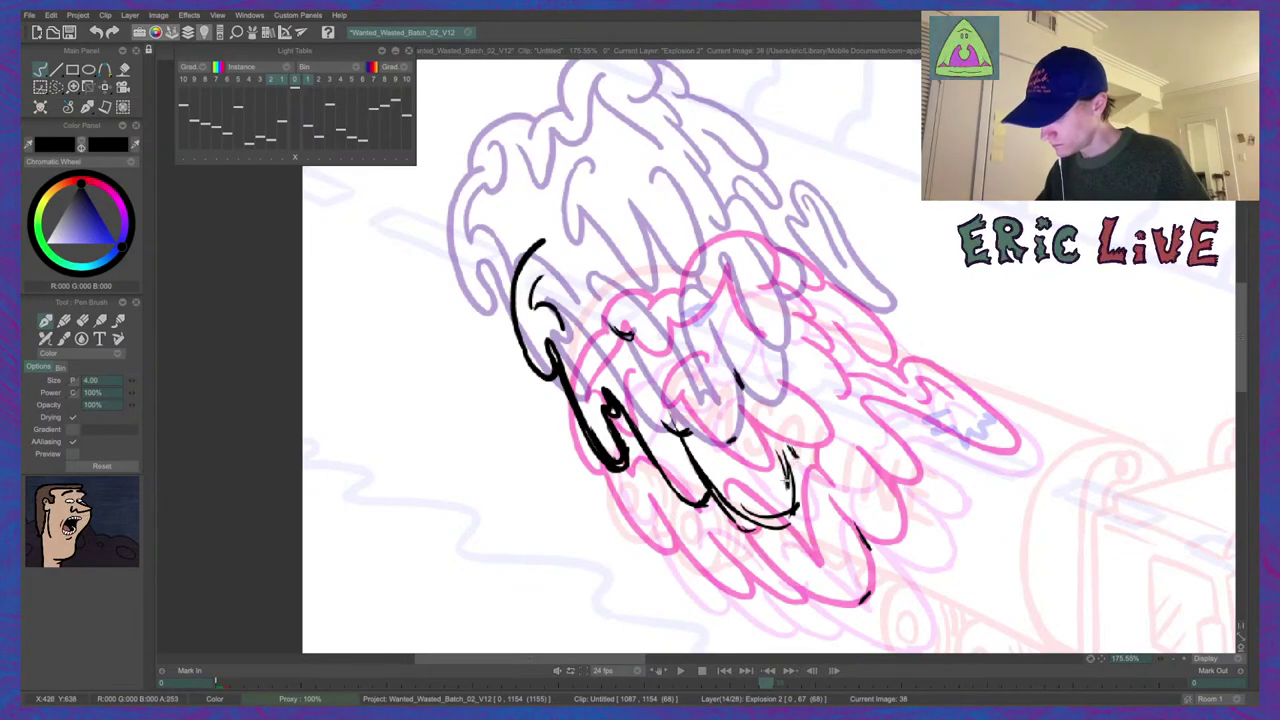
left_click_drag(776, 436, 796, 508)
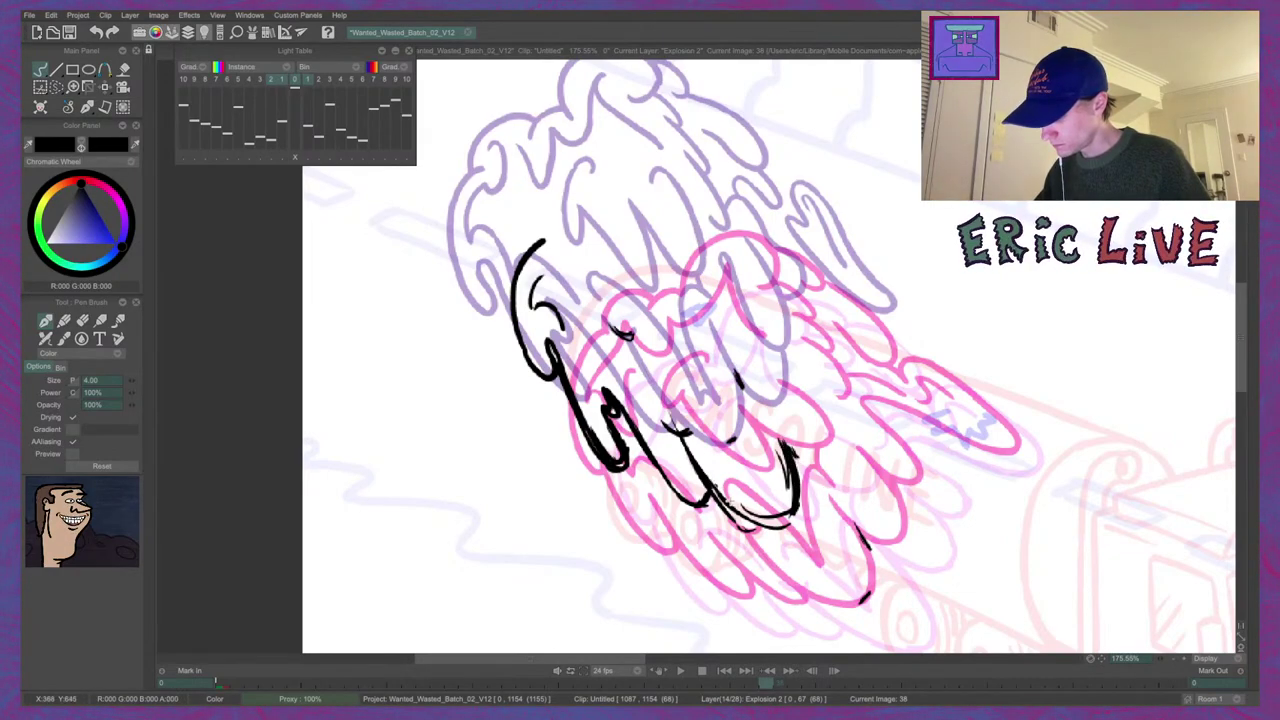
left_click_drag(718, 490, 785, 521)
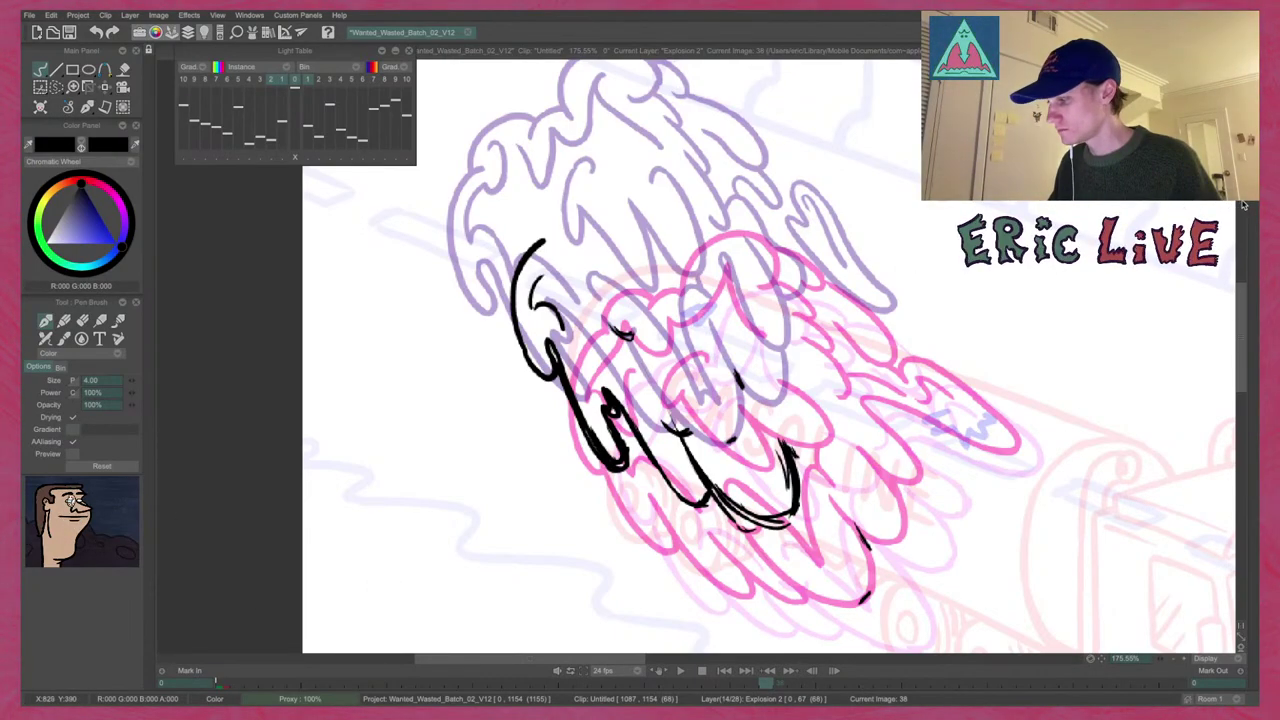
Recolour the rough in-between lines red and ink the first drip's left edge in black over them.
mouse_move(1256, 300)
left_click(1181, 141)
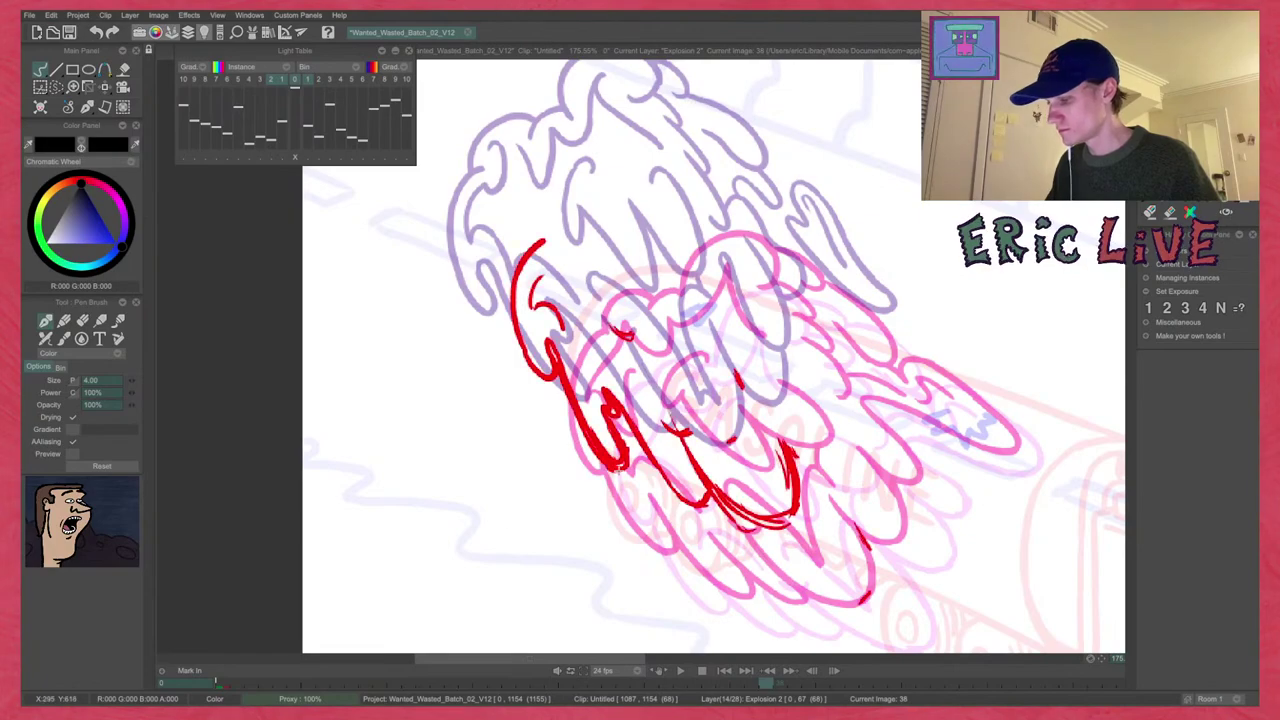
left_click_drag(556, 350, 580, 420)
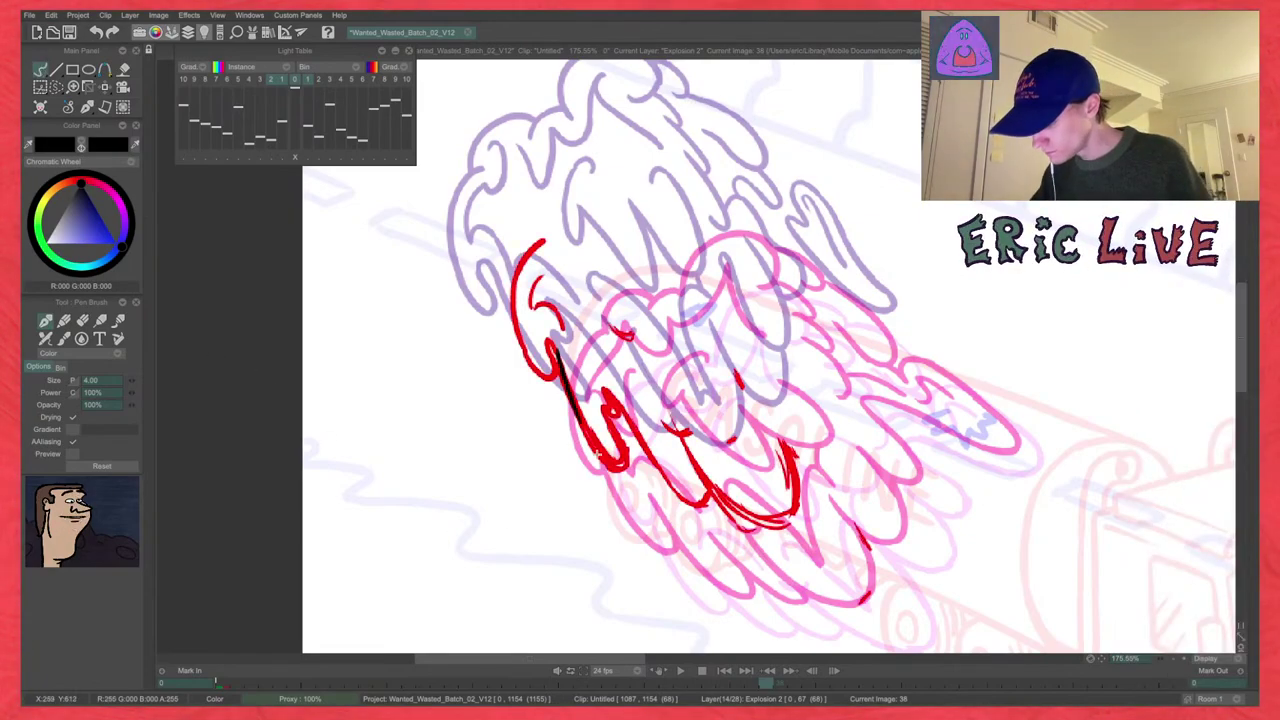
key("super+z")
left_click_drag(556, 350, 603, 455)
key("Left")
key("Left")
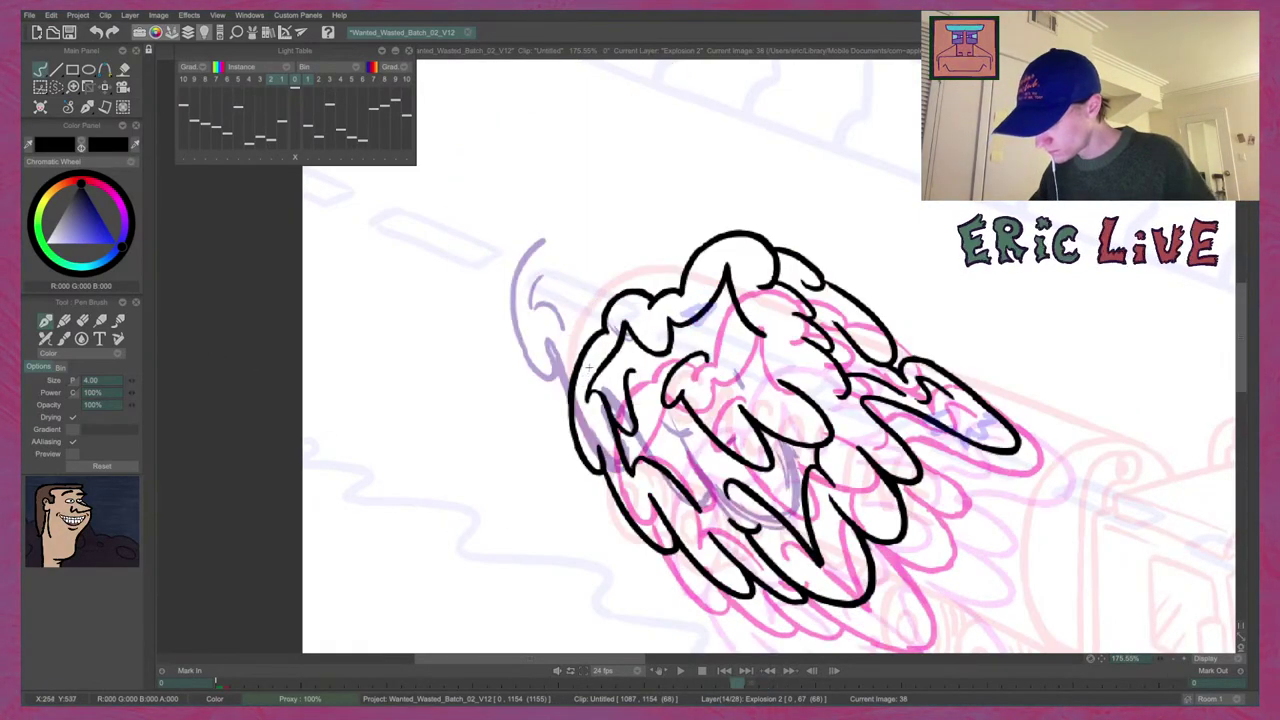
key("Right")
key("Right")
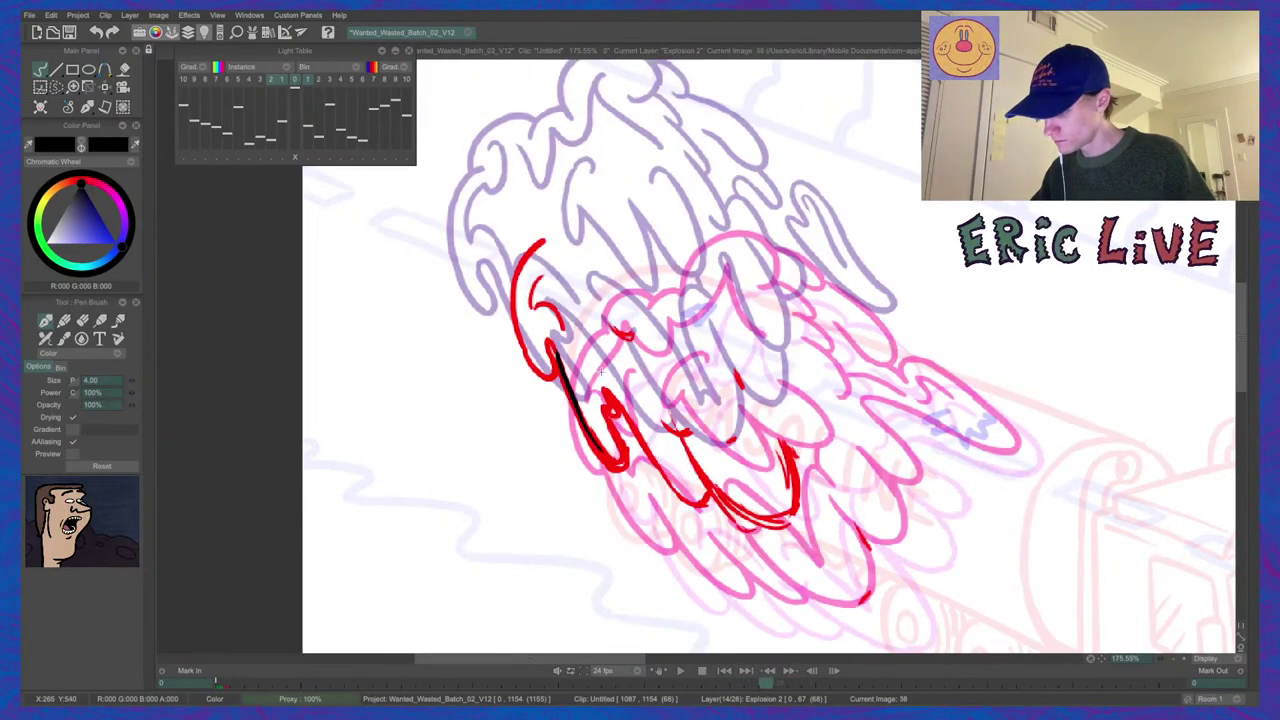
Ink the first drip's rounded tip and inner edge up to the notch in black, checking the motion against the next drawing.
mouse_move(570, 396)
left_mouse_down()
mouse_move(606, 458)
mouse_move(624, 464)
mouse_move(612, 388)
left_mouse_up()
key("Right")
key("Right")
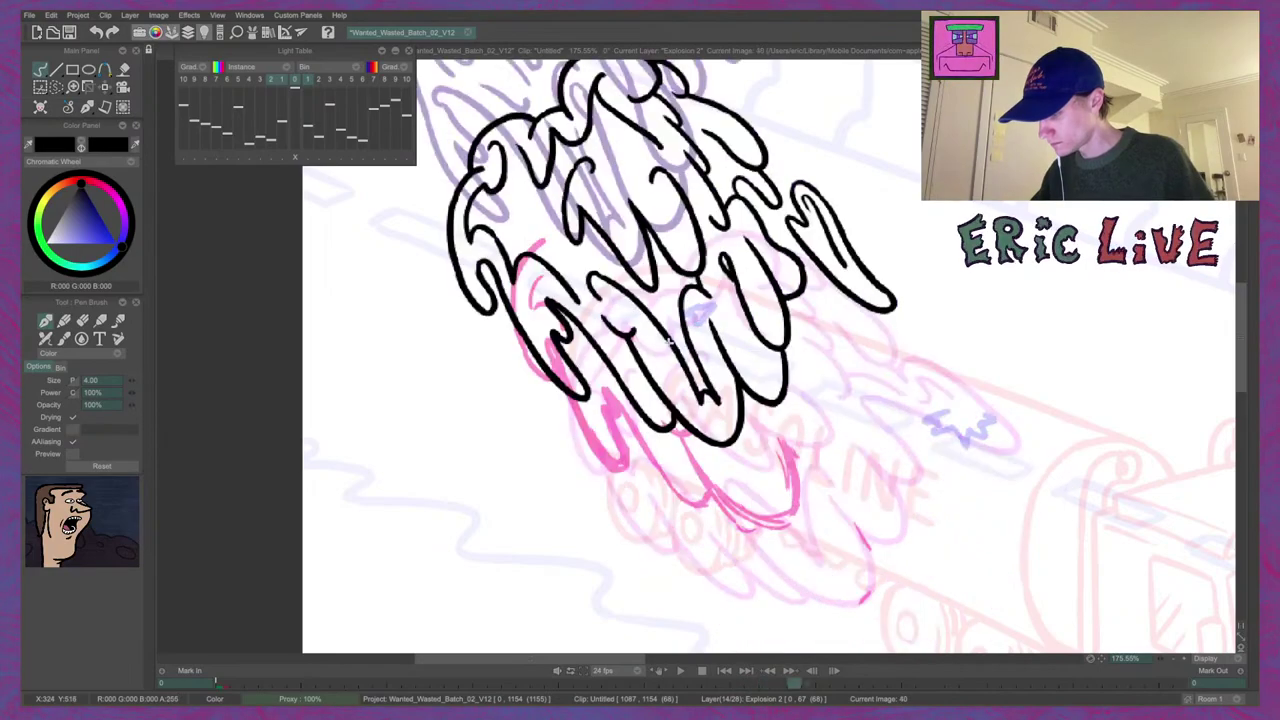
key("Left")
key("Left")
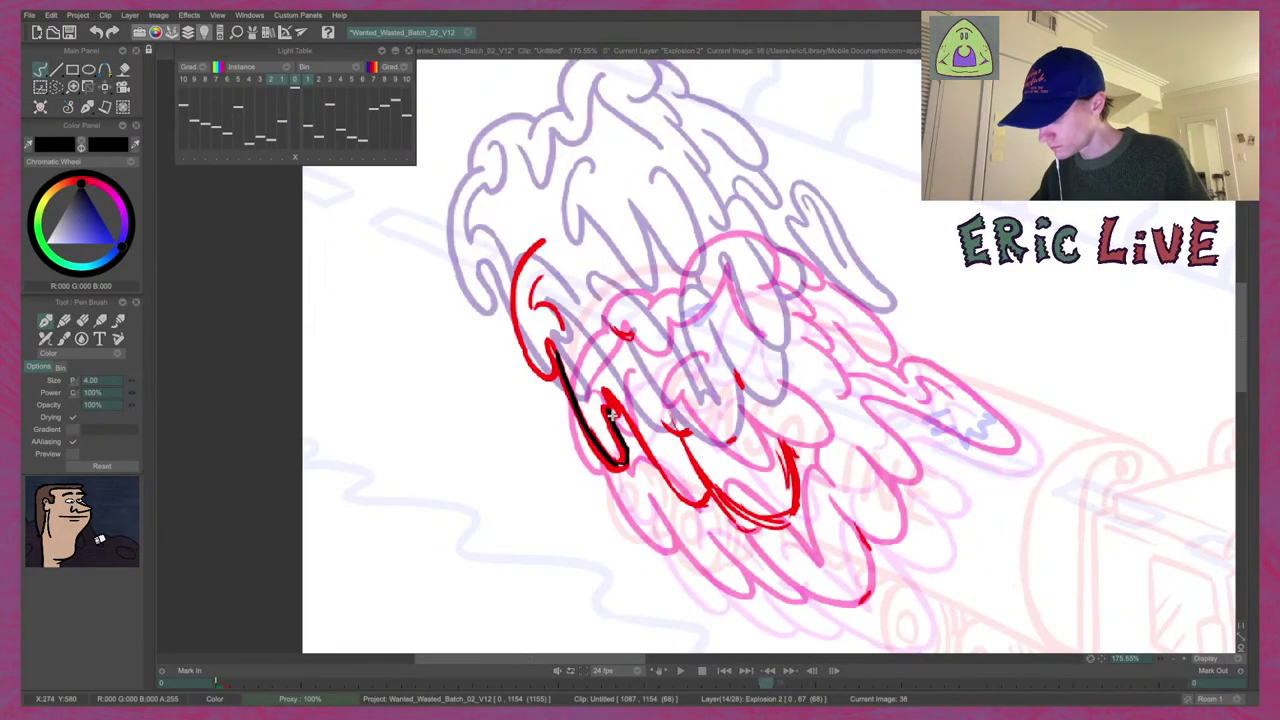
key("Right")
key("Right")
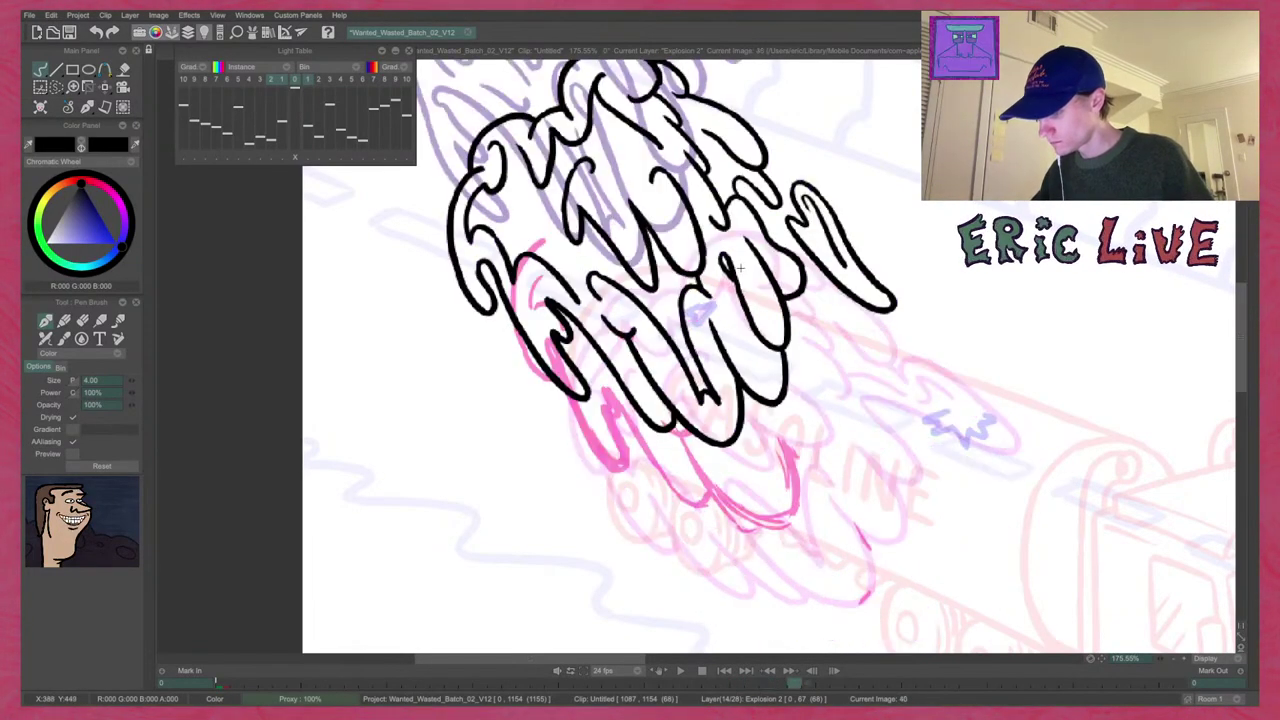
key("Left")
key("Left")
Ink the upper part of the second drip's left edge down from the notch, checking it against the adjacent drawings.
left_click_drag(621, 411, 657, 465)
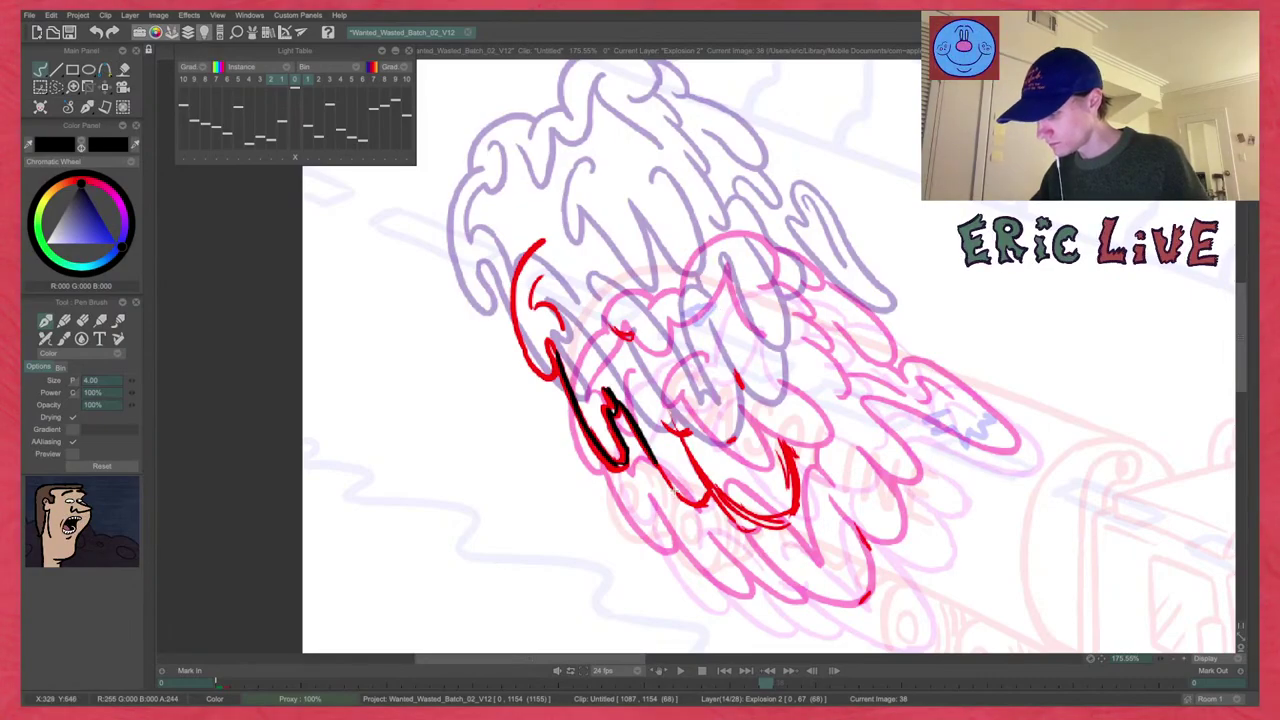
key("Left")
key("Right")
key("Right")
key("Left")
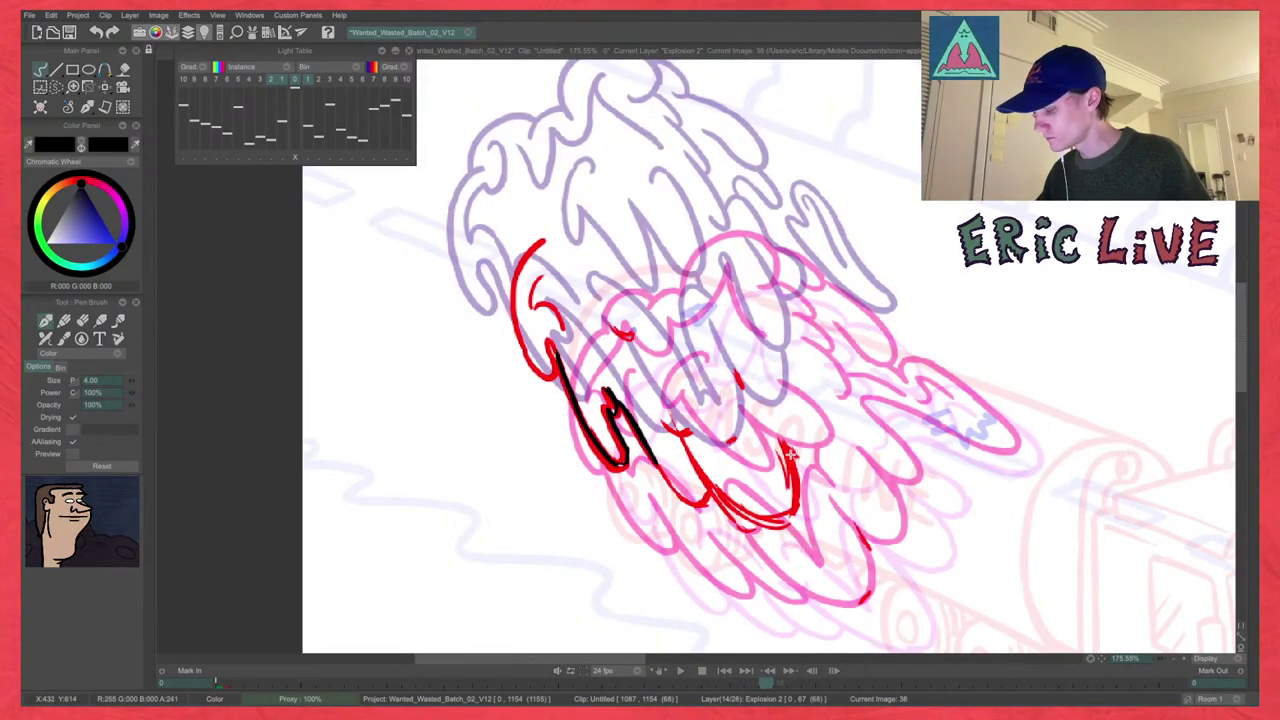
key("Right")
key("Left")
key("Right")
key("Left")
mouse_move(637, 430)
left_mouse_down()
mouse_move(682, 499)
mouse_move(661, 469)
mouse_move(711, 493)
left_mouse_up()
key("super+z")
key("super+z")
key("Right")
key("Left")
key("Right")
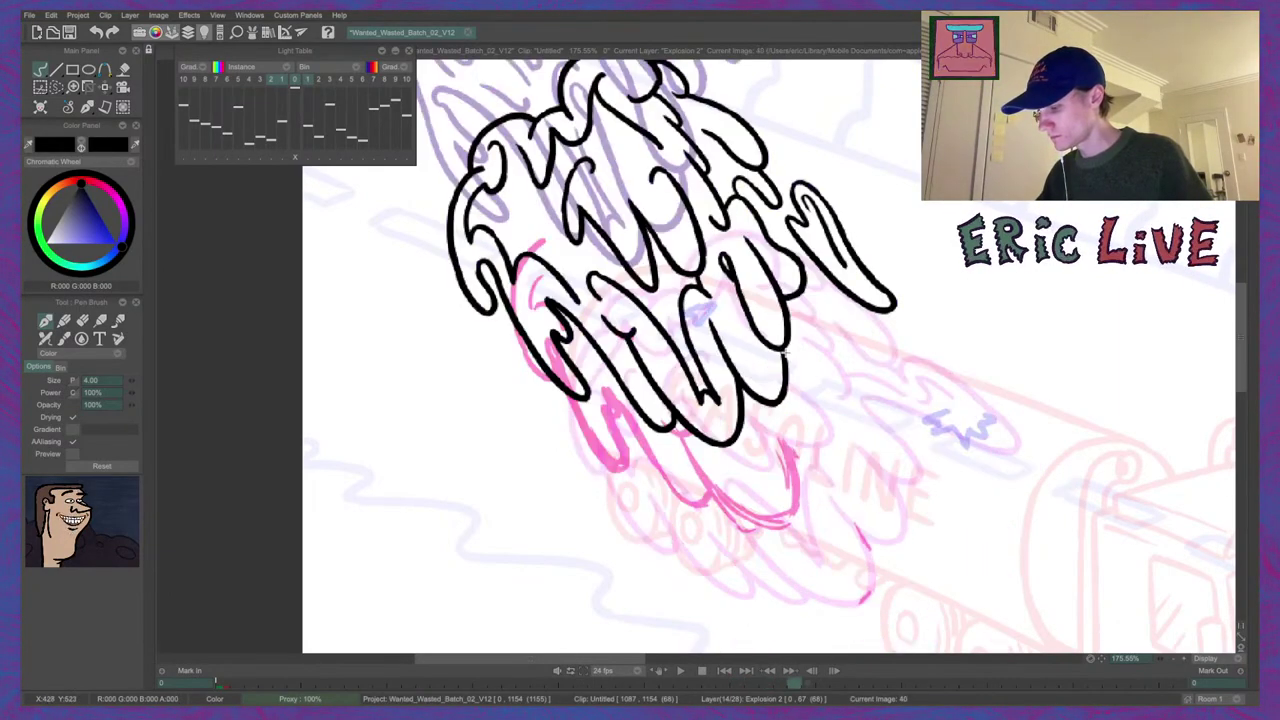
key("Left")
key("super+z")
key("super+z")
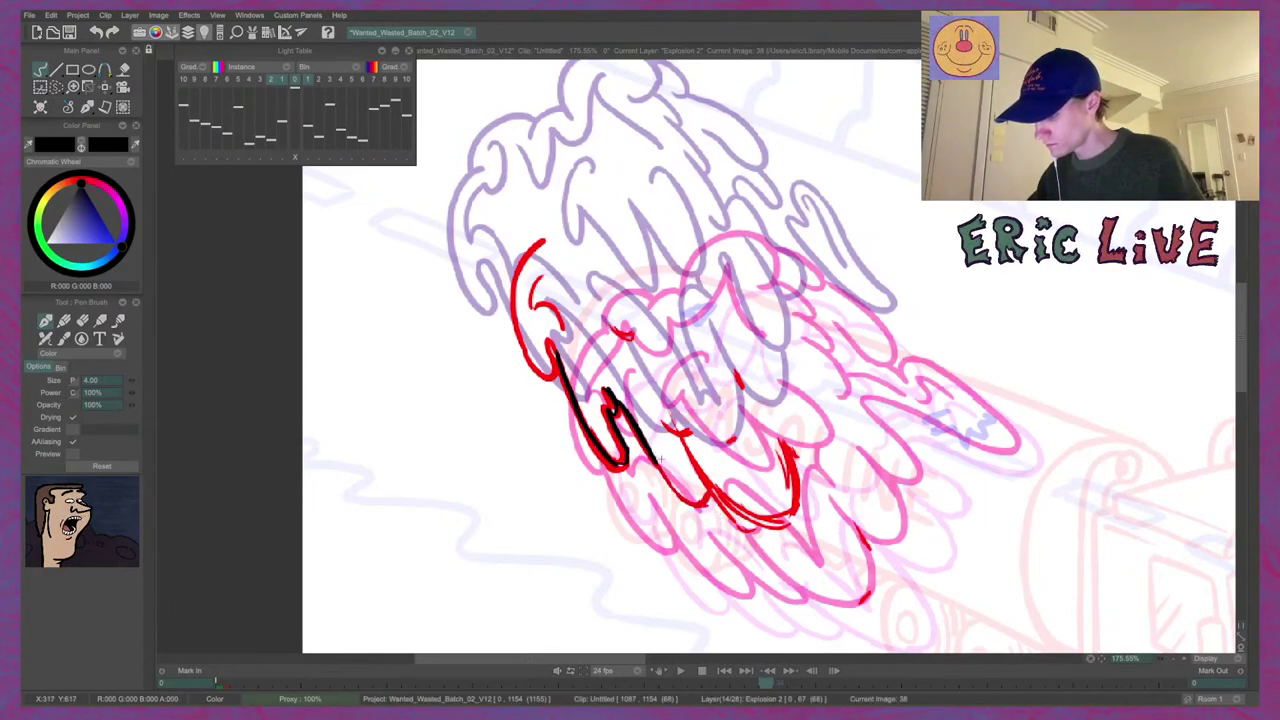
Ink the rest of the second drip's left edge down to its rounded tip in black over the red rough.
mouse_move(630, 418)
left_mouse_down()
mouse_move(662, 471)
mouse_move(647, 439)
mouse_move(677, 491)
mouse_move(714, 505)
left_mouse_up()
key("Right")
key("Left")
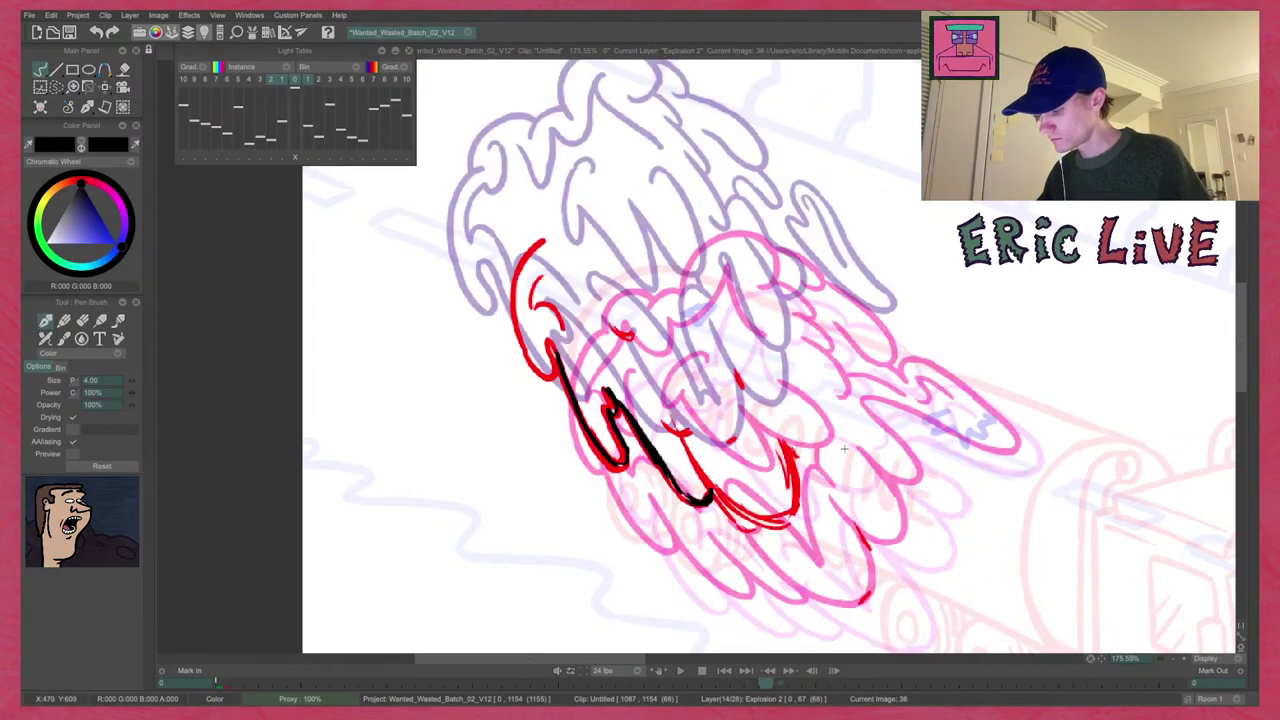
Ink the third drip's left edge down from the notch in black, checking the motion against the next drawing.
key("Right")
key("Left")
left_click_drag(681, 432, 713, 491)
key("Right")
key("Left")
key("Right")
key("Left")
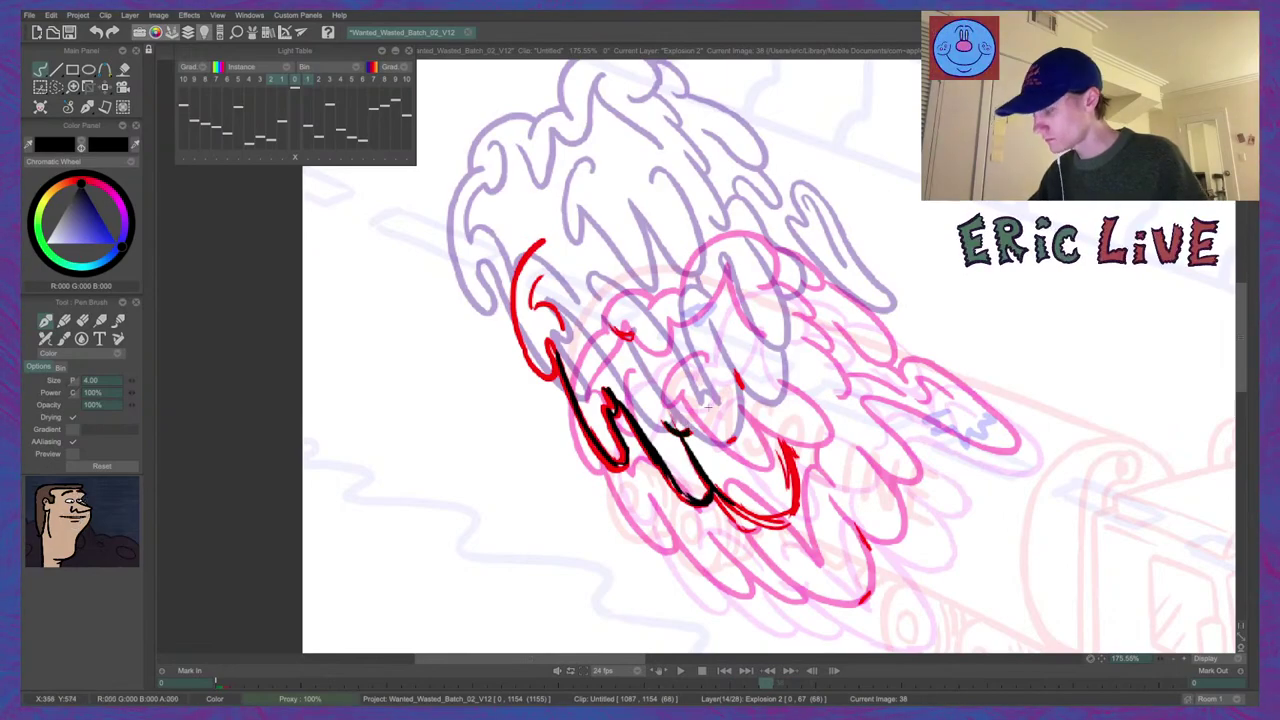
Ink the third drip's rounded bottom in black over the red rough, checking it against the adjacent drawings.
key("Left")
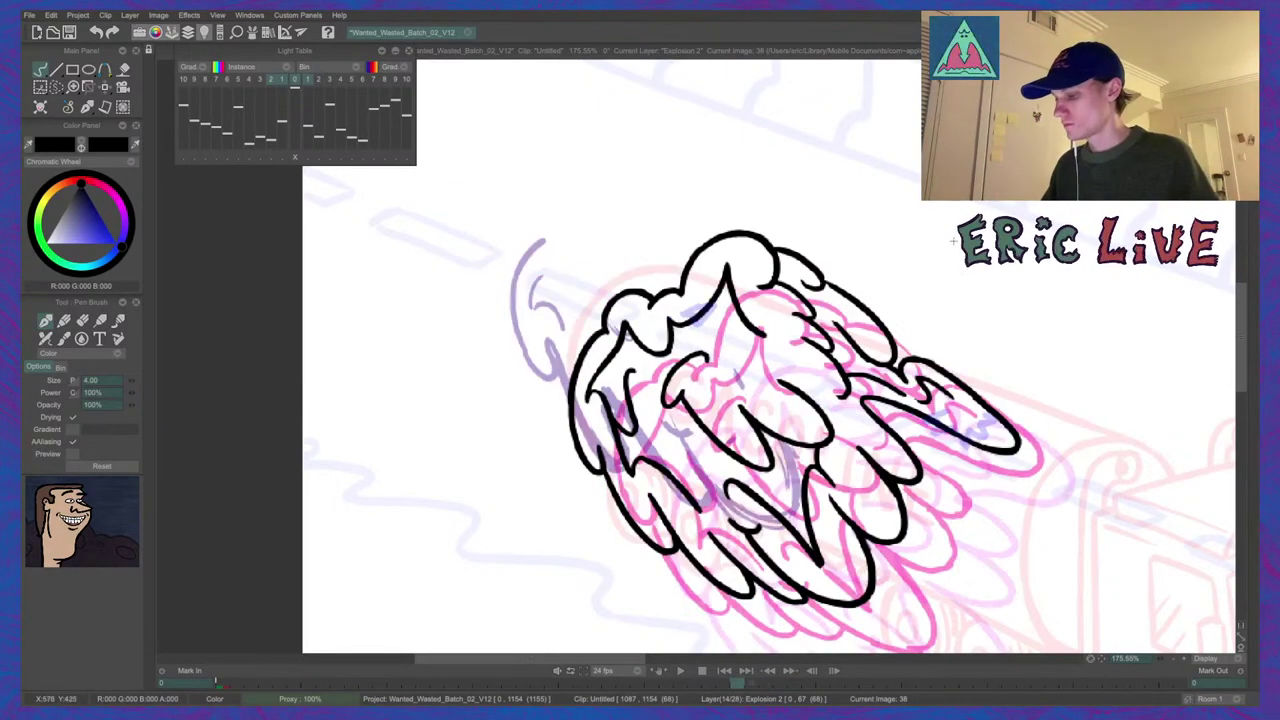
key("Right")
key("Right")
key("Left")
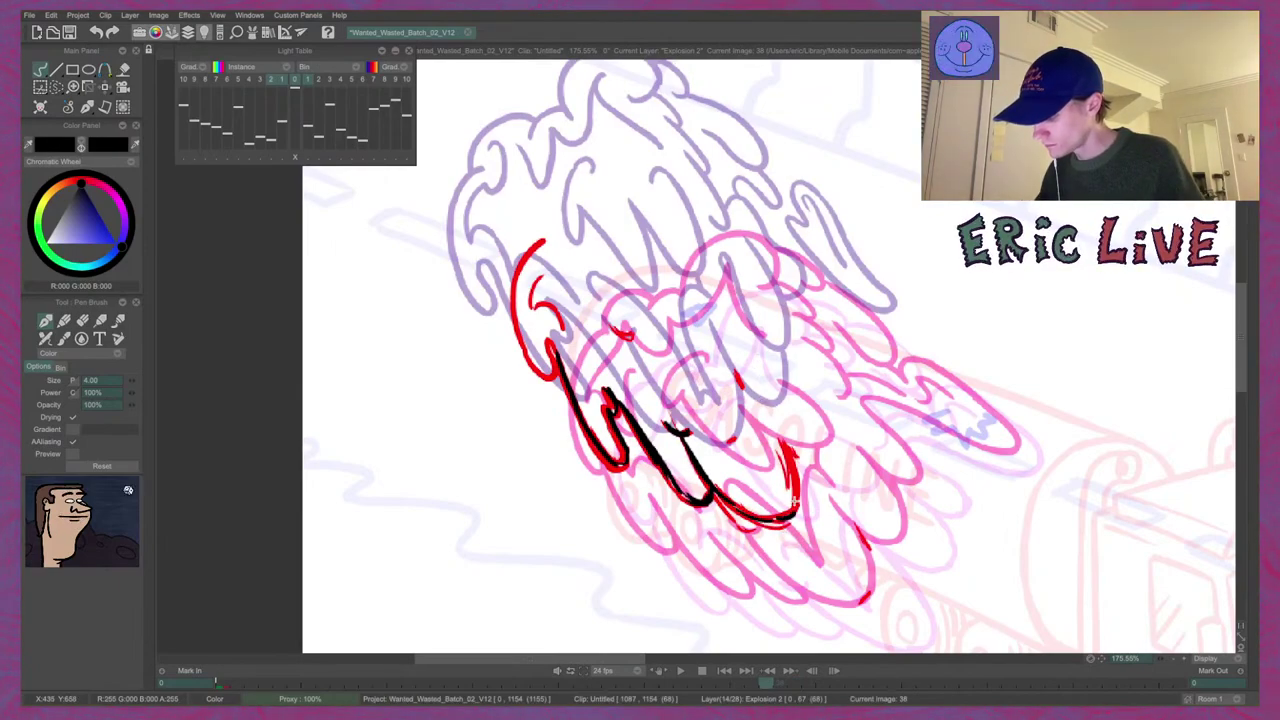
Ink the third drip's right edge with thick black strokes over the red rough, comparing it with the neighbouring drawings.
key("Left")
key("Right")
key("Right")
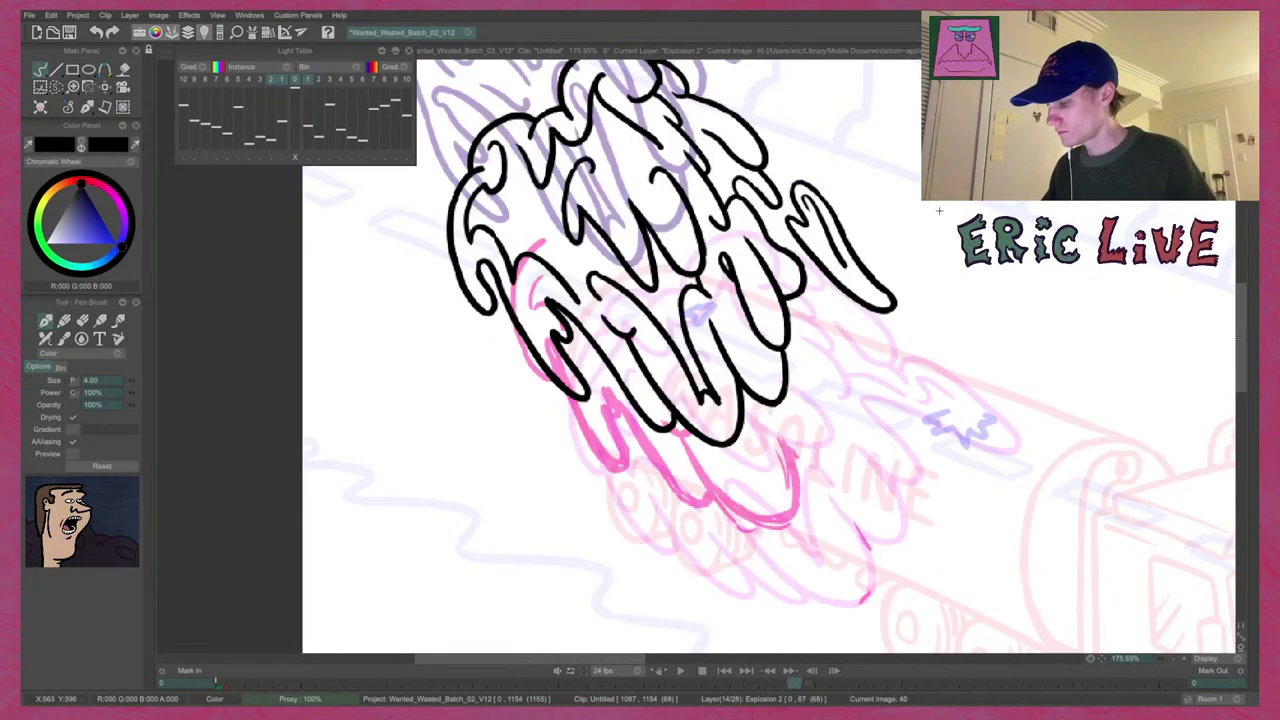
key("Left")
left_click_drag(782, 446, 794, 502)
left_click_drag(788, 449, 797, 508)
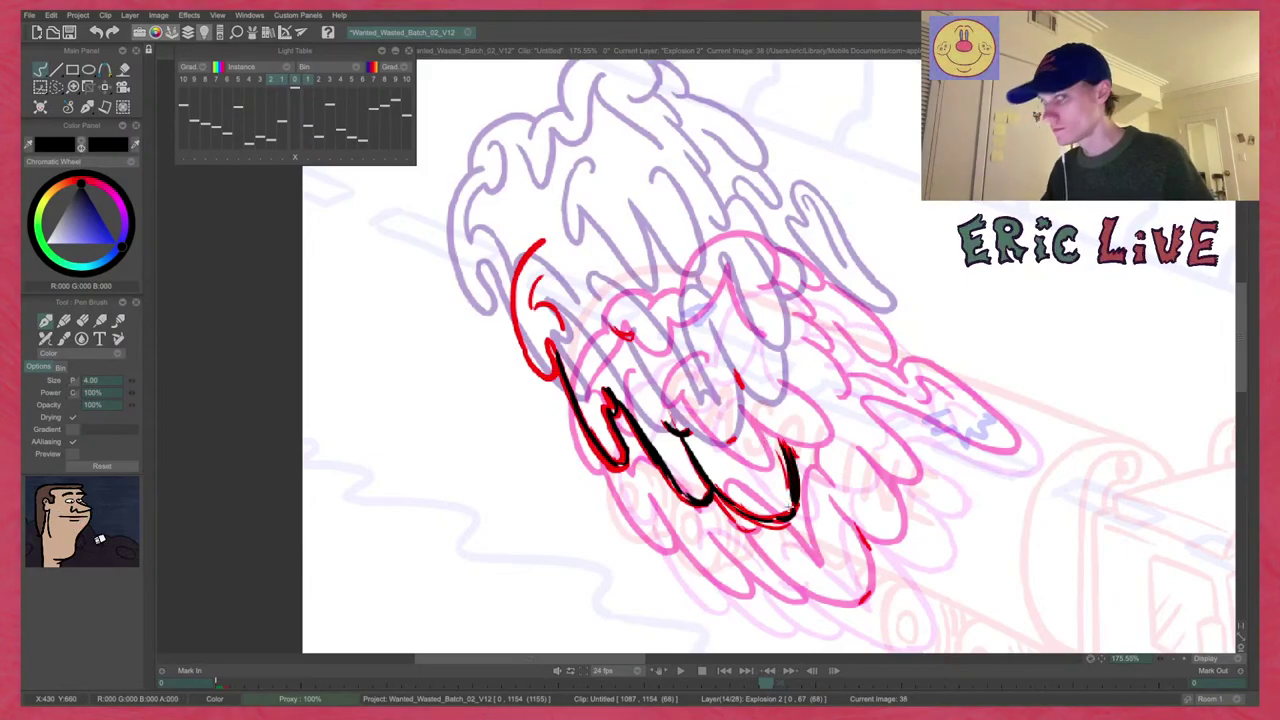
Flip between the in-between and its neighbouring drawings to examine how the drips move.
key("Left")
key("Right")
key("Right")
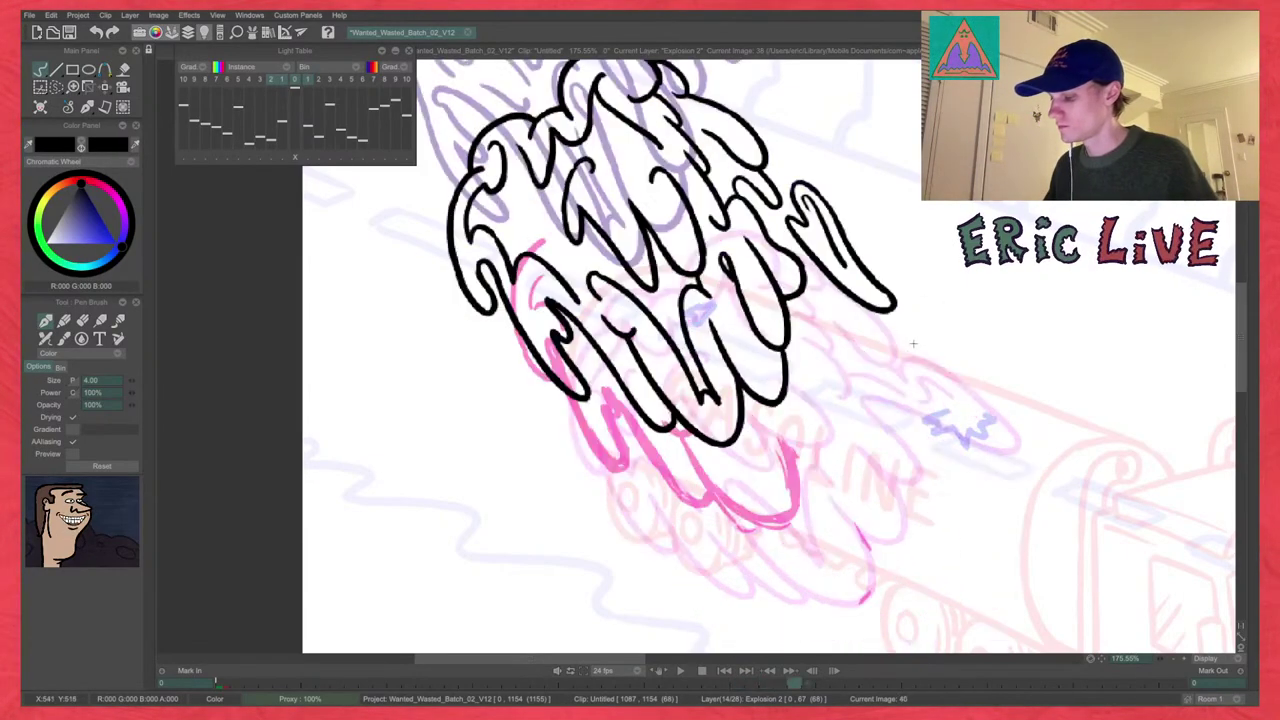
key("Left")
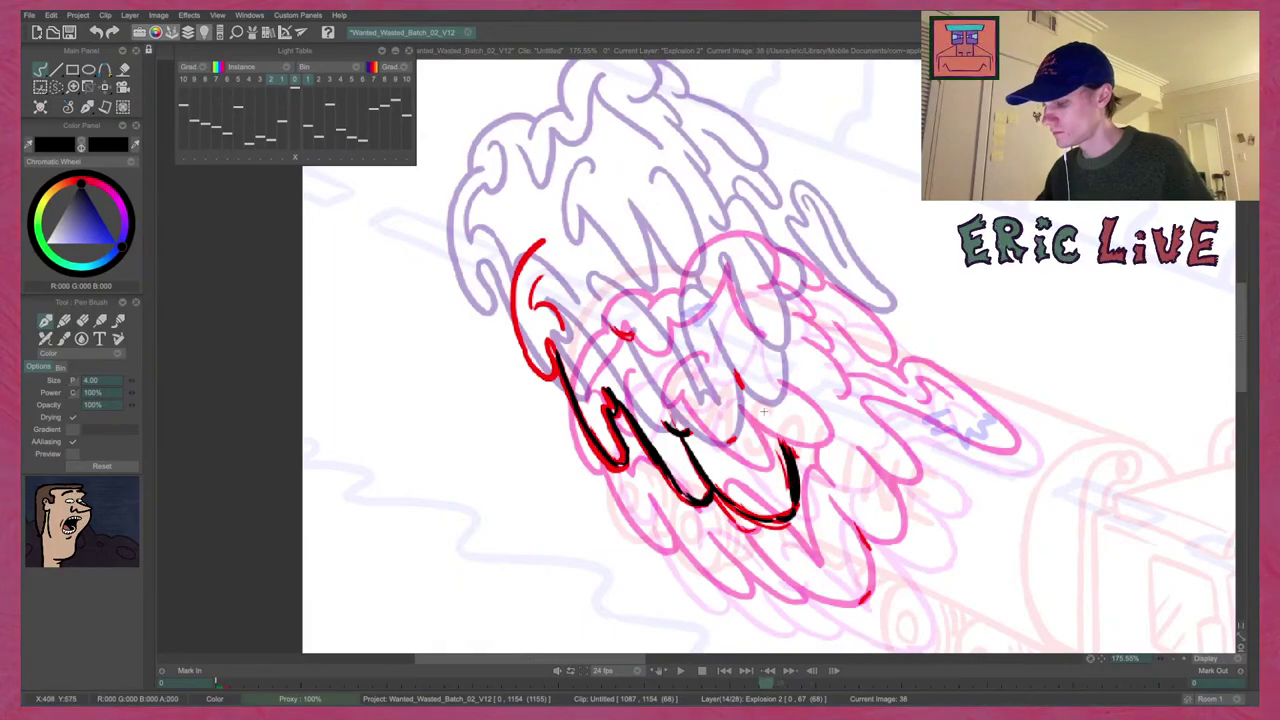
key("Left")
key("Left")
key("Right")
key("Right")
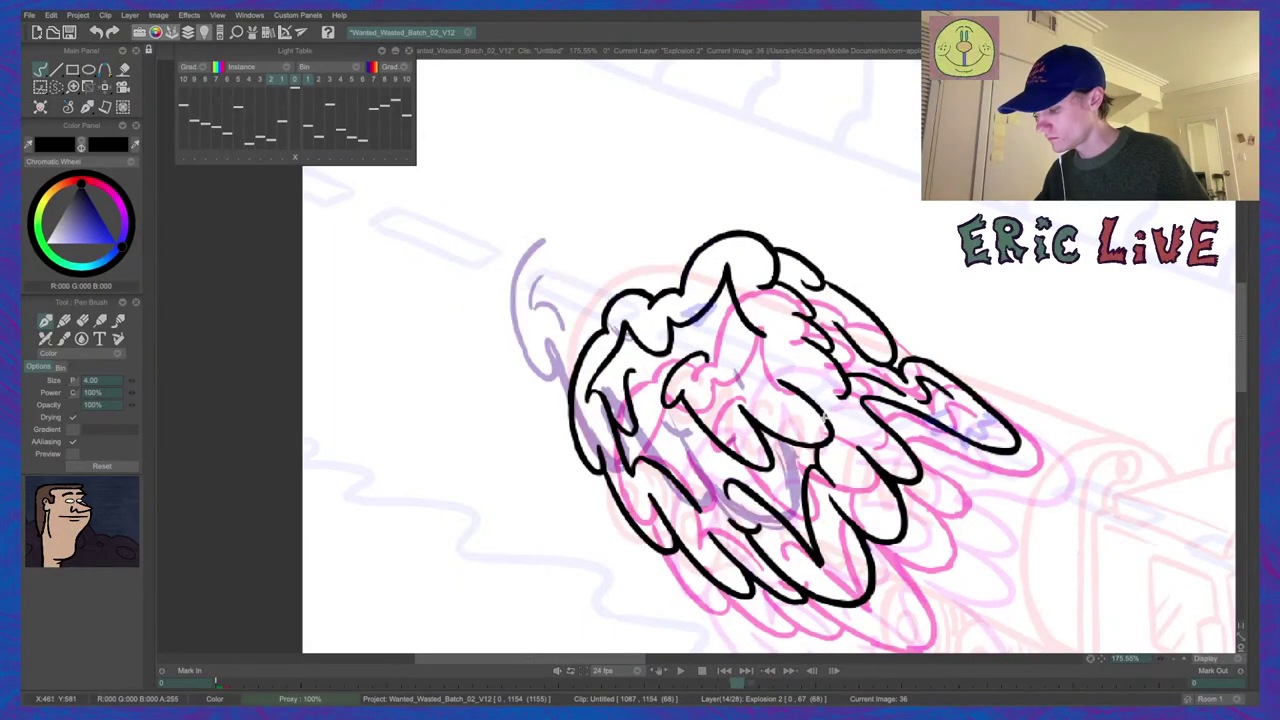
key("Right")
key("Left")
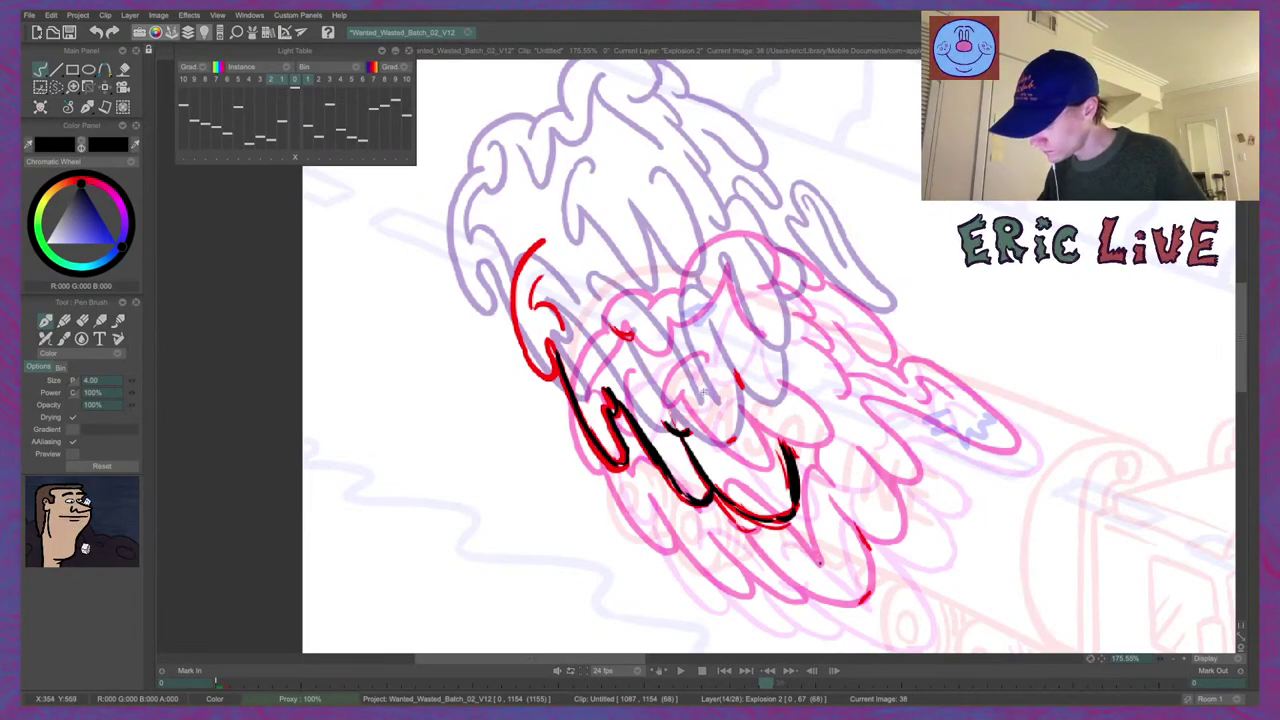
Place black guide dots and ink two converging strokes forming a V-shaped fold inside the third drip.
left_click(706, 392)
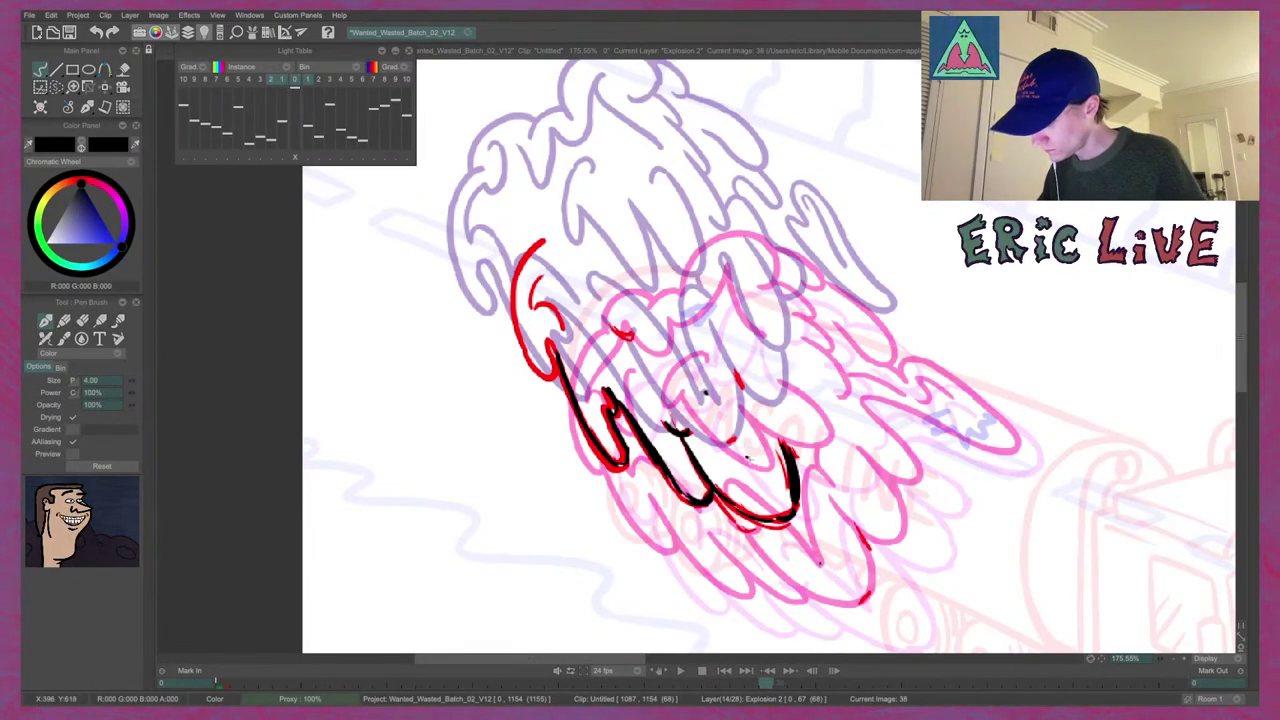
left_click_drag(761, 469, 754, 470)
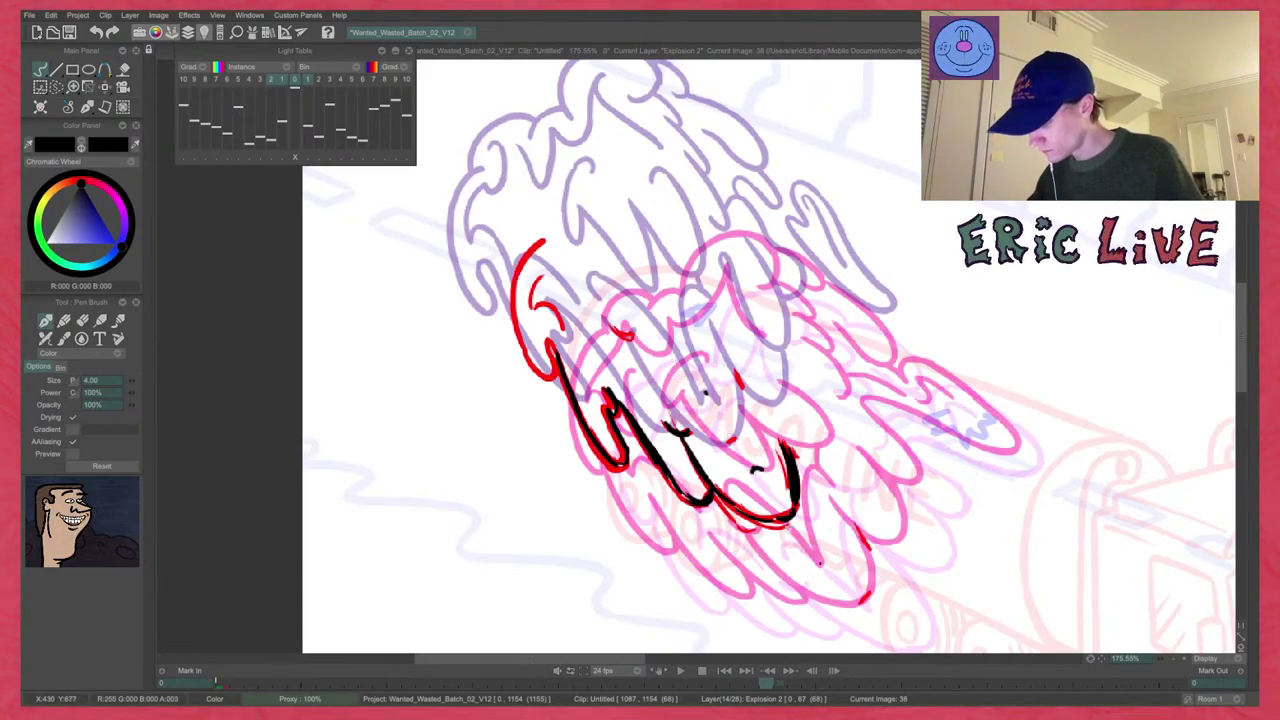
left_click_drag(706, 408, 750, 472)
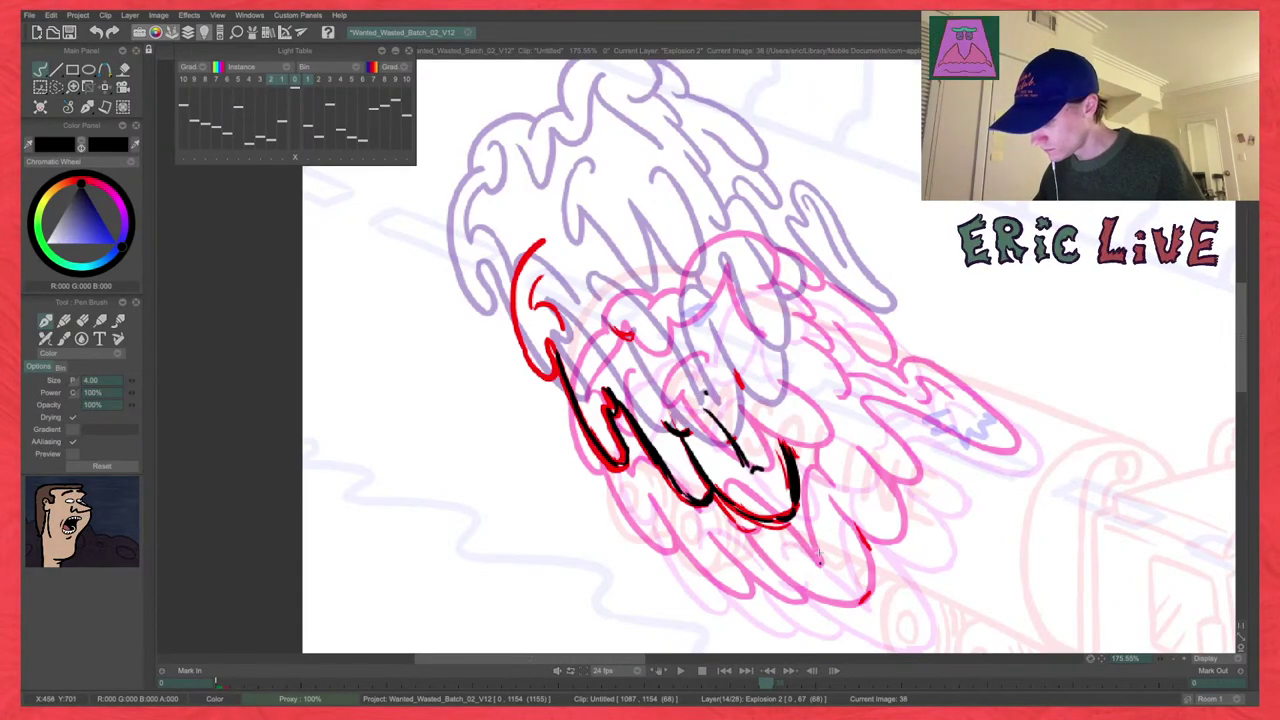
left_click_drag(734, 392, 756, 462)
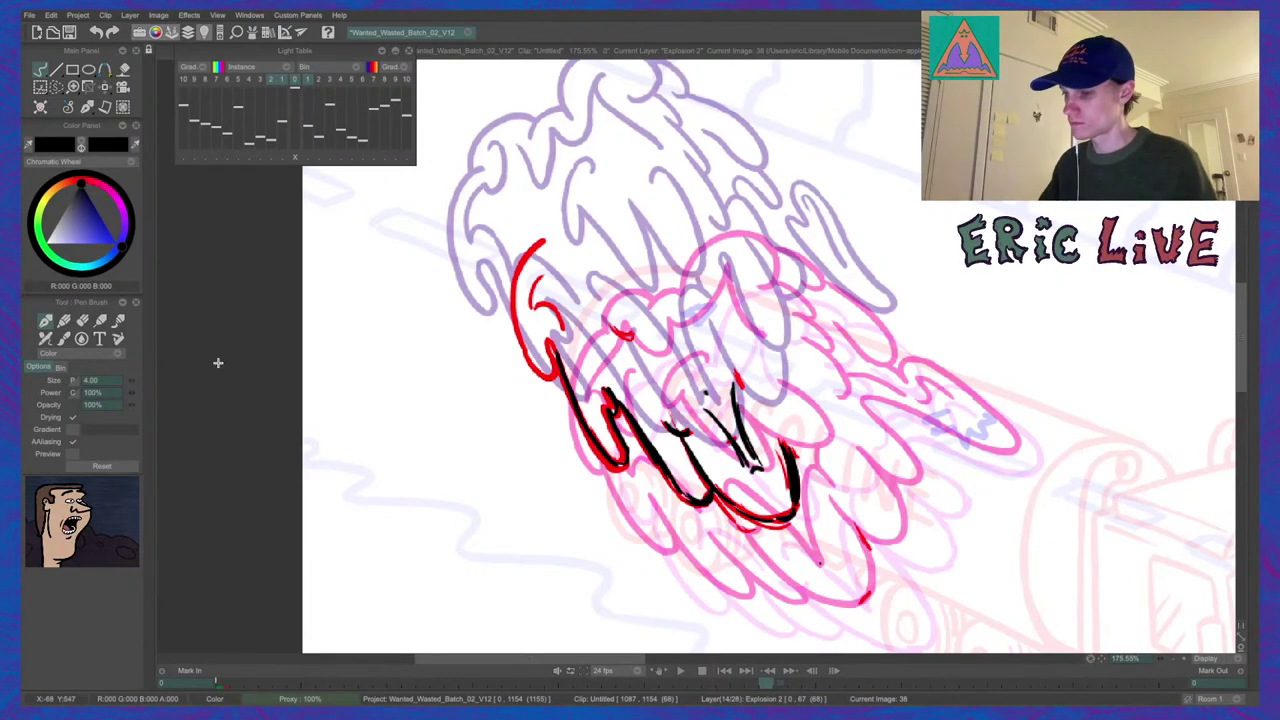
Lasso the inked drips and delete the red rough lines inside the selection, keeping the black ink.
left_click(58, 89)
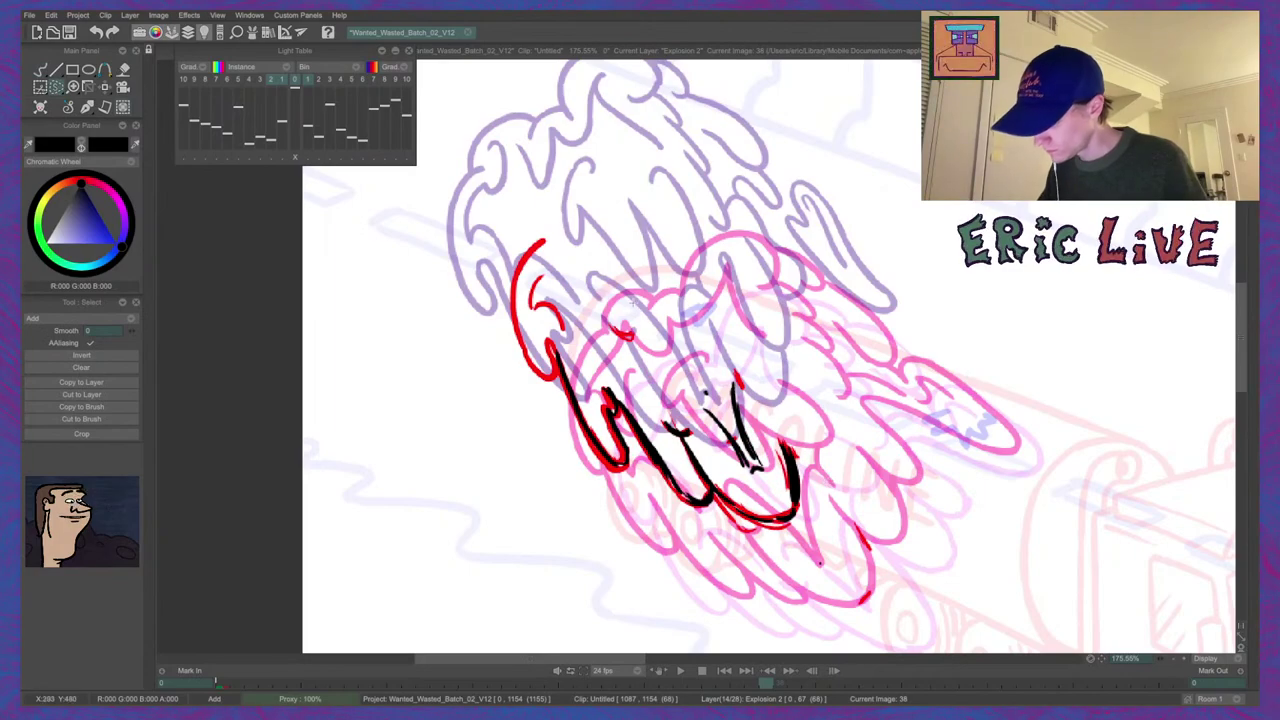
key("Left")
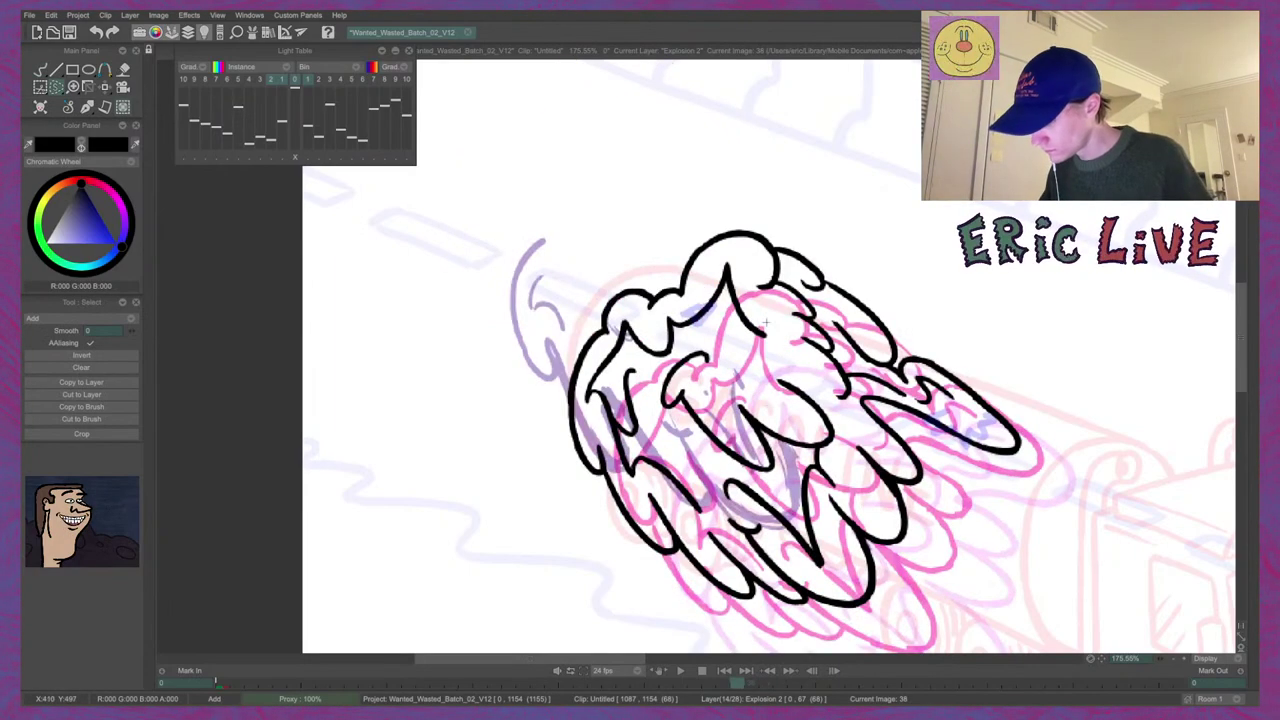
key("Right")
key("Right")
key("Left")
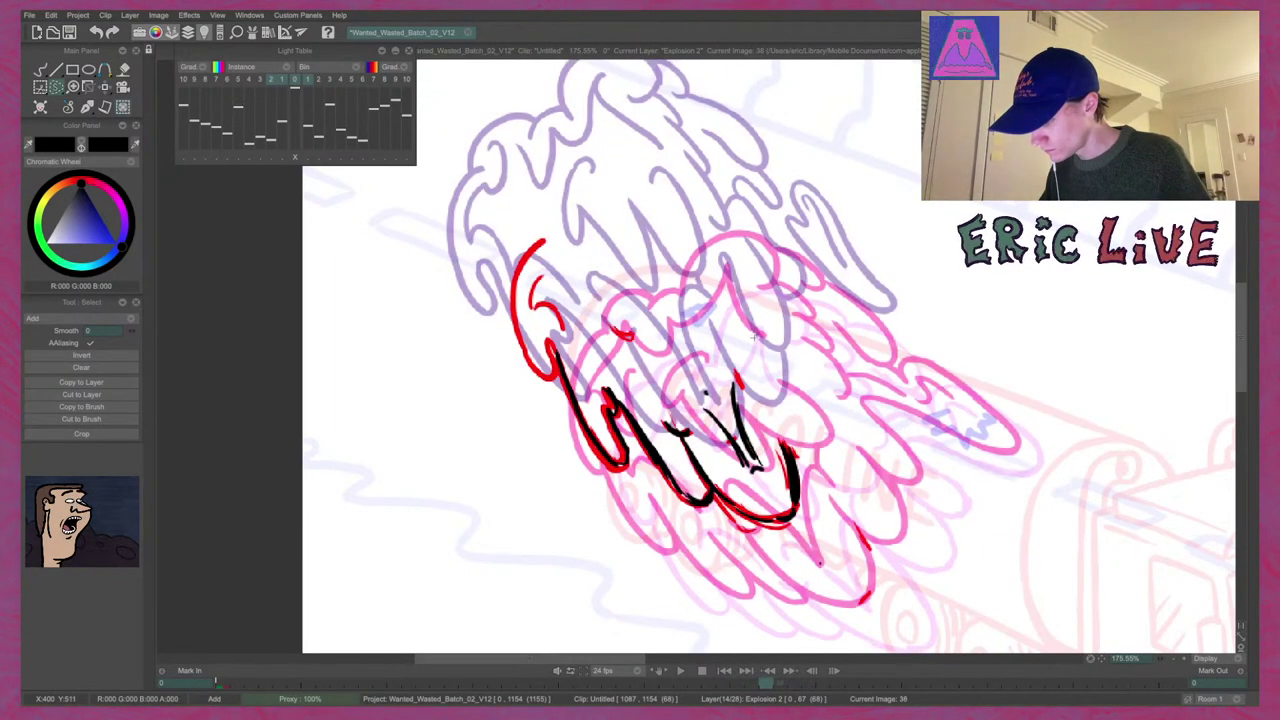
mouse_move(643, 365)
left_mouse_down()
mouse_move(600, 318)
mouse_move(579, 350)
mouse_move(554, 355)
mouse_move(556, 393)
mouse_move(508, 479)
mouse_move(599, 626)
mouse_move(950, 576)
mouse_move(702, 218)
left_mouse_up()
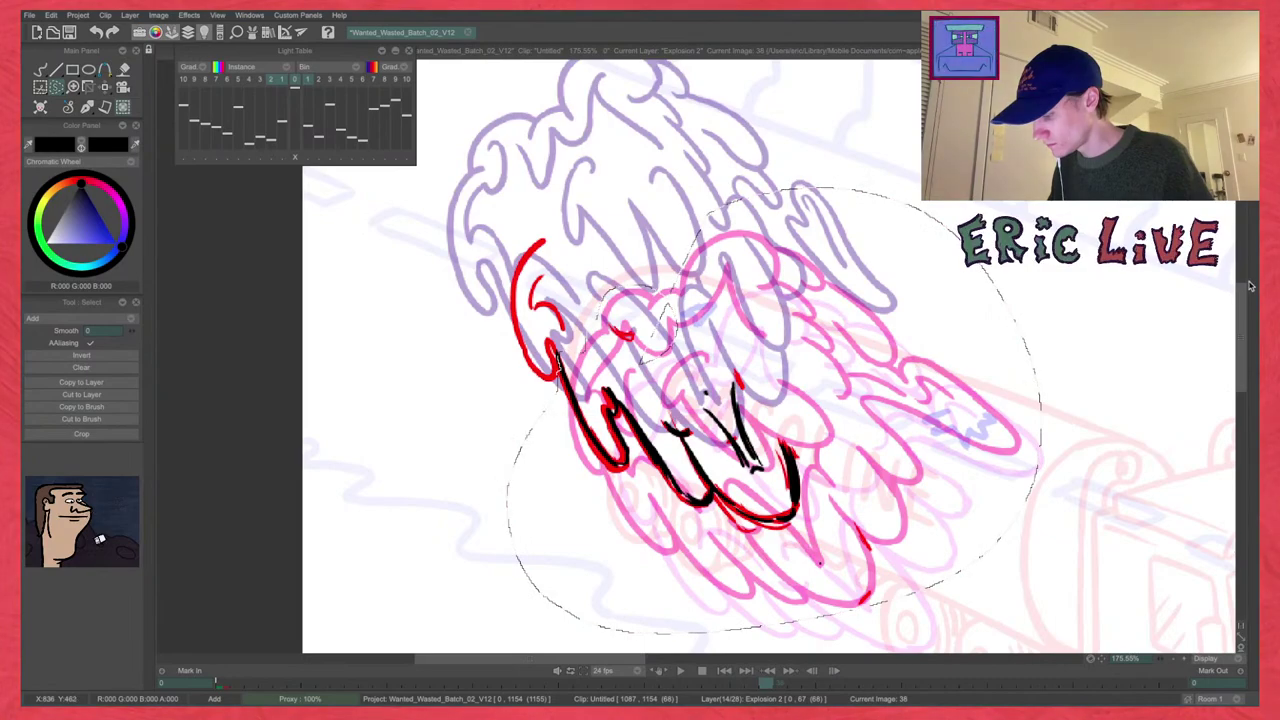
mouse_move(1252, 286)
left_click(1206, 140)
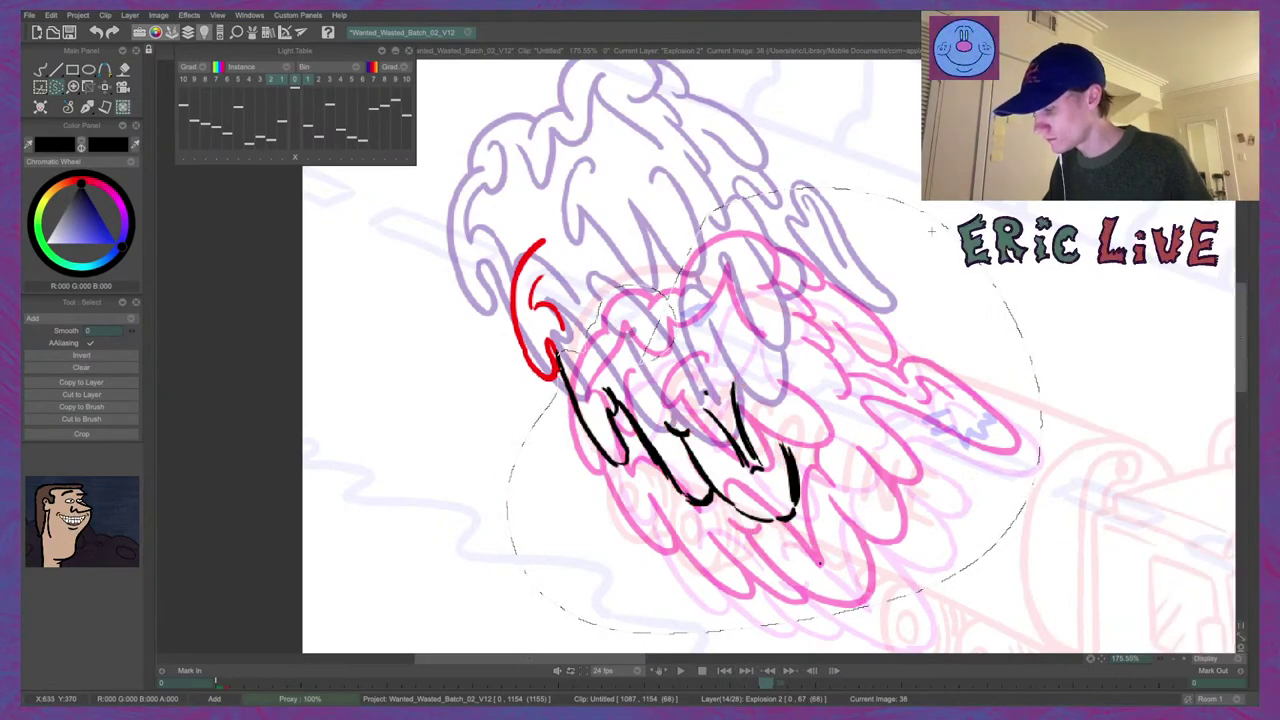
Go back to the explosion drawing at frame 30 and recolour its red lines black.
key("b")
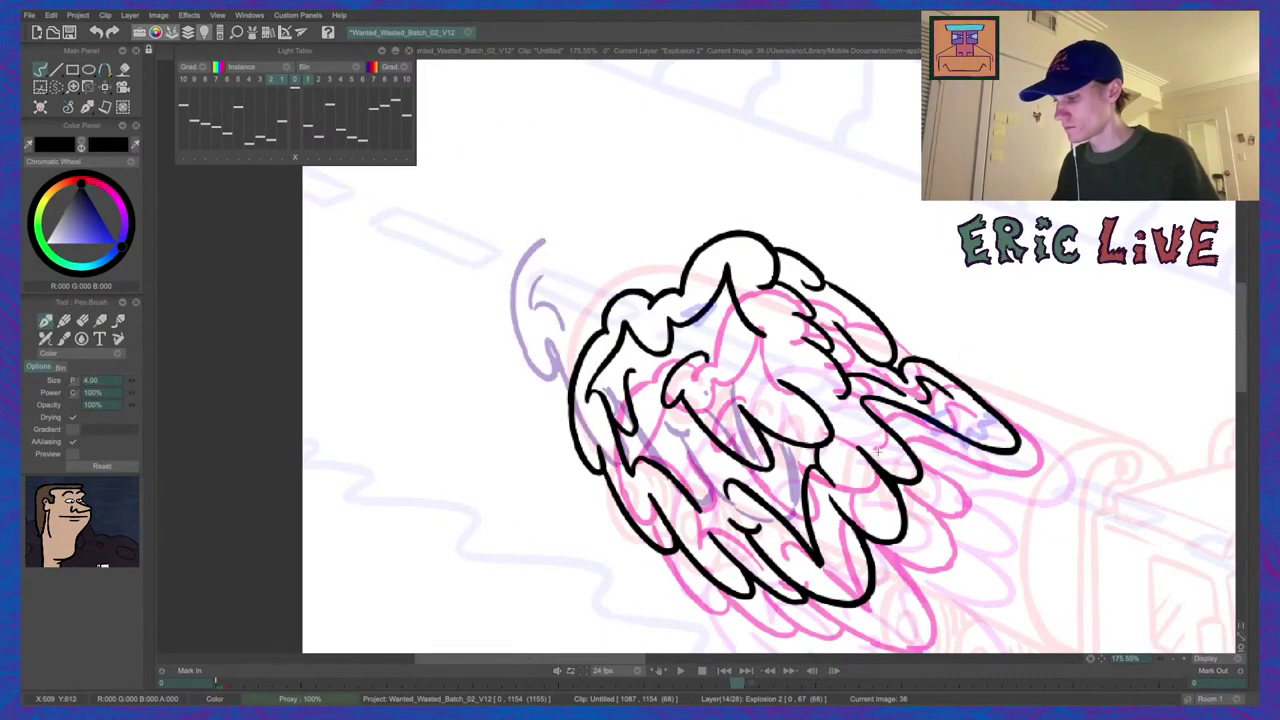
key("Left")
key("Left")
key("Left")
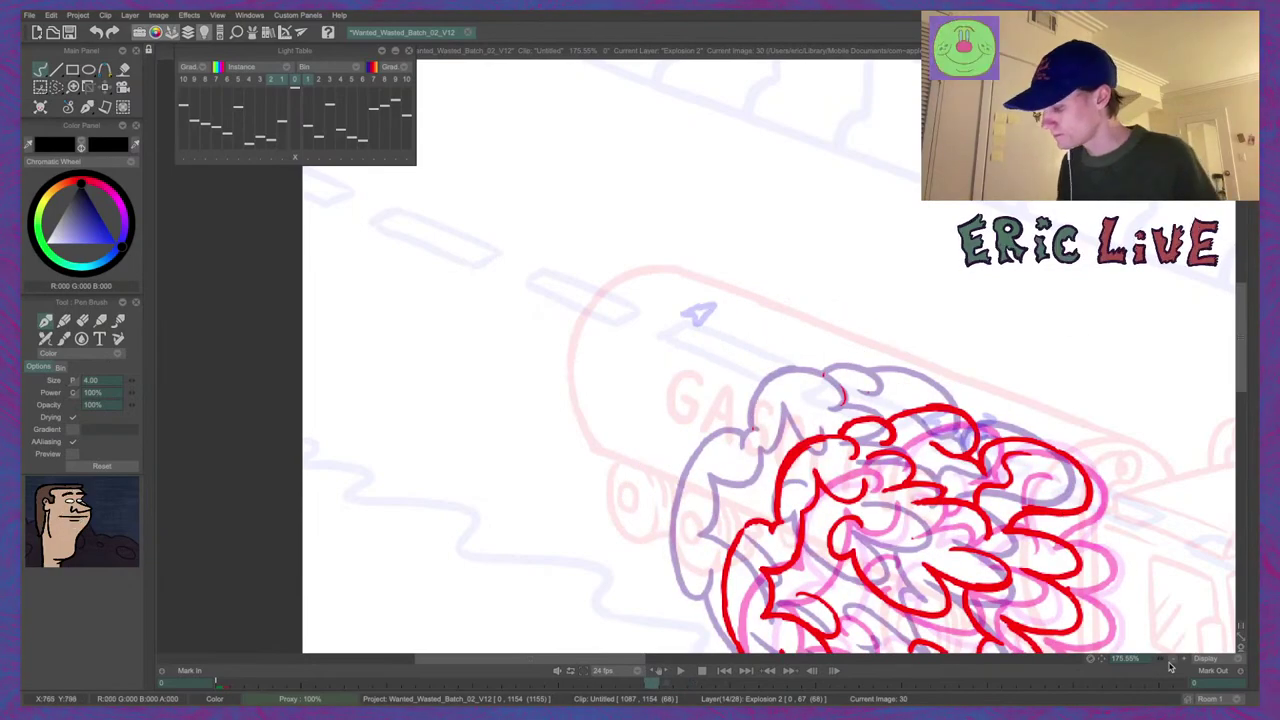
left_click_drag(1161, 660, 1111, 671)
key("Left")
key("Right")
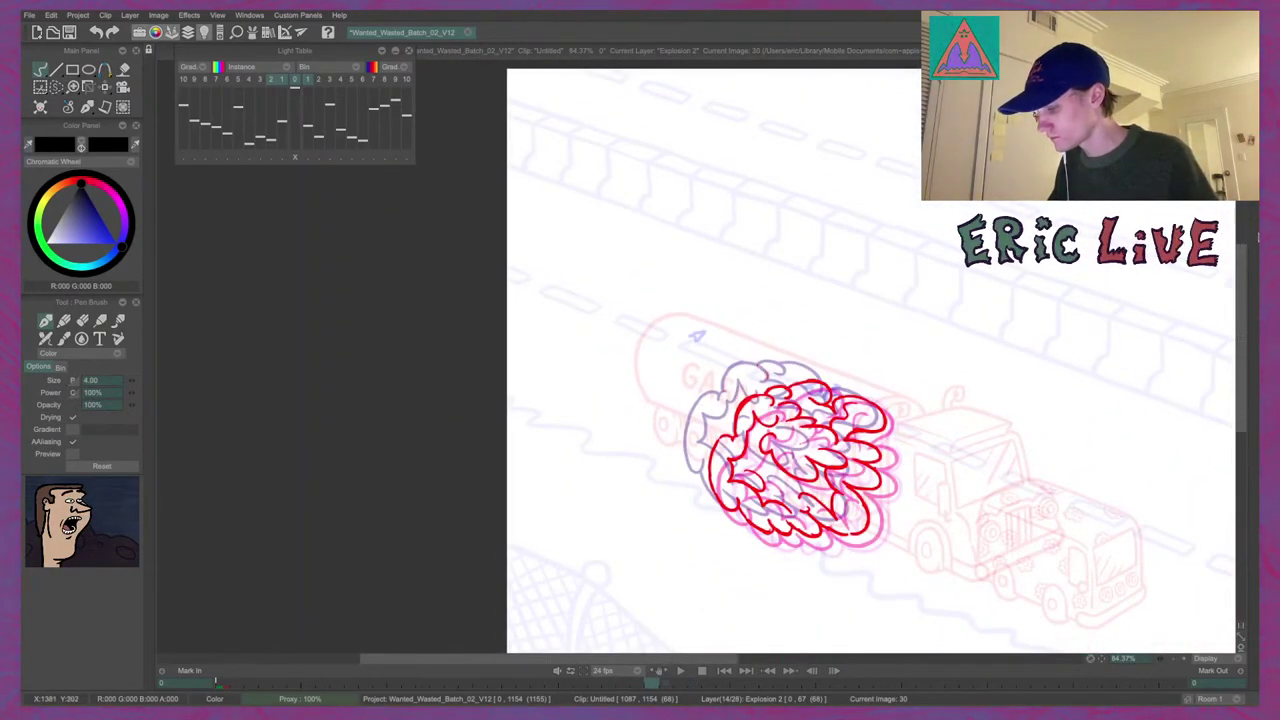
mouse_move(1252, 228)
left_click(1188, 210)
Return to the unfinished in-between and ink the gap along the third drip's bottom-left curve in black.
key("Right")
key("Right")
key("Right")
key("Right")
key("Right")
key("Right")
key("Right")
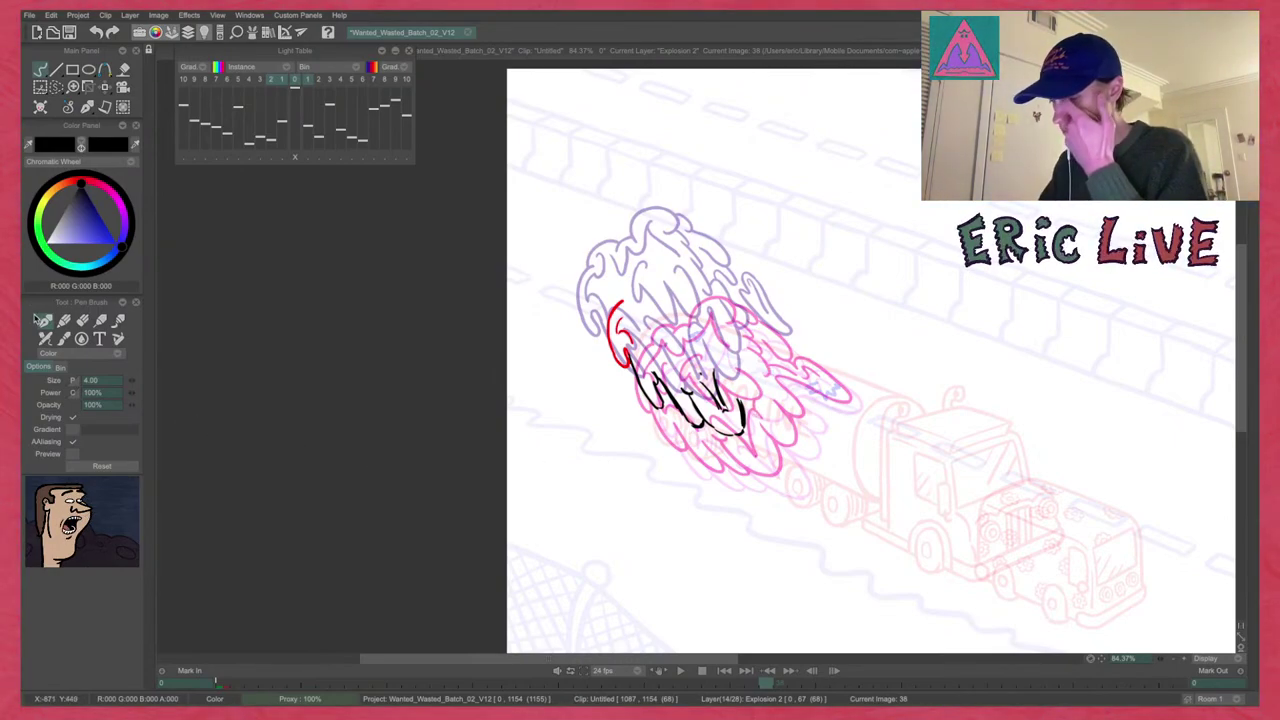
left_click_drag(1161, 660, 1229, 652)
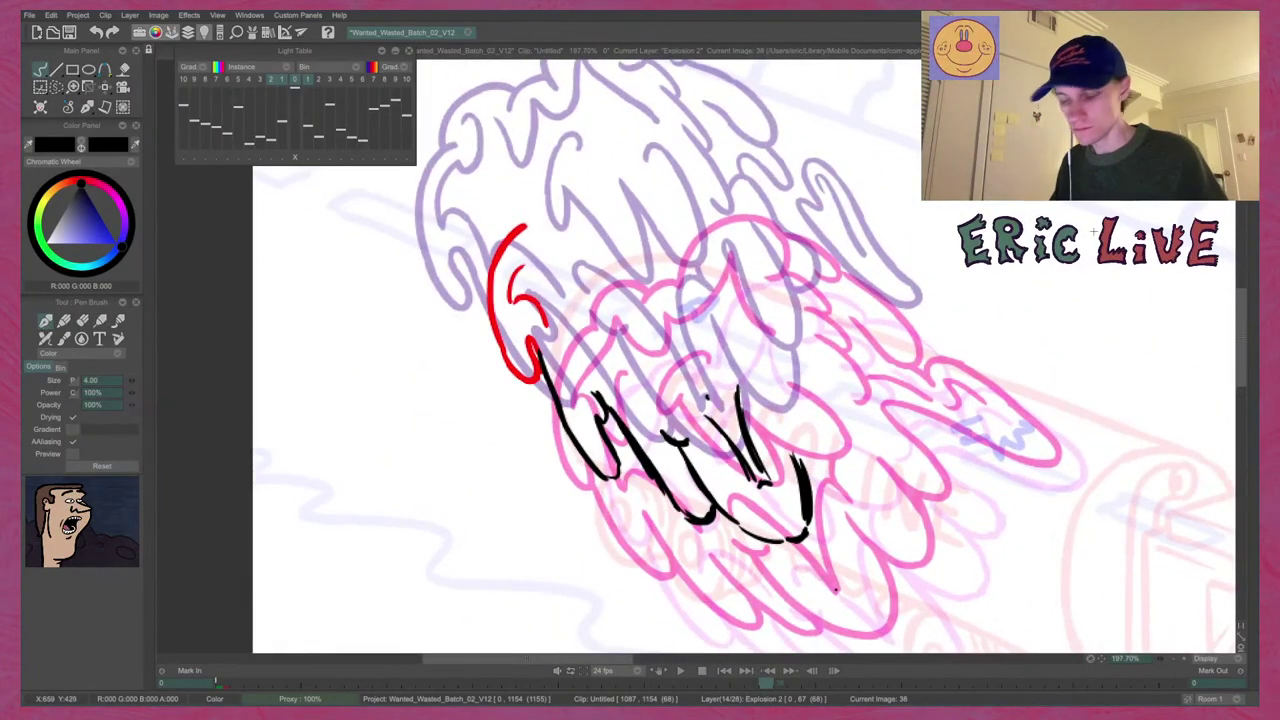
key("Left")
key("Right")
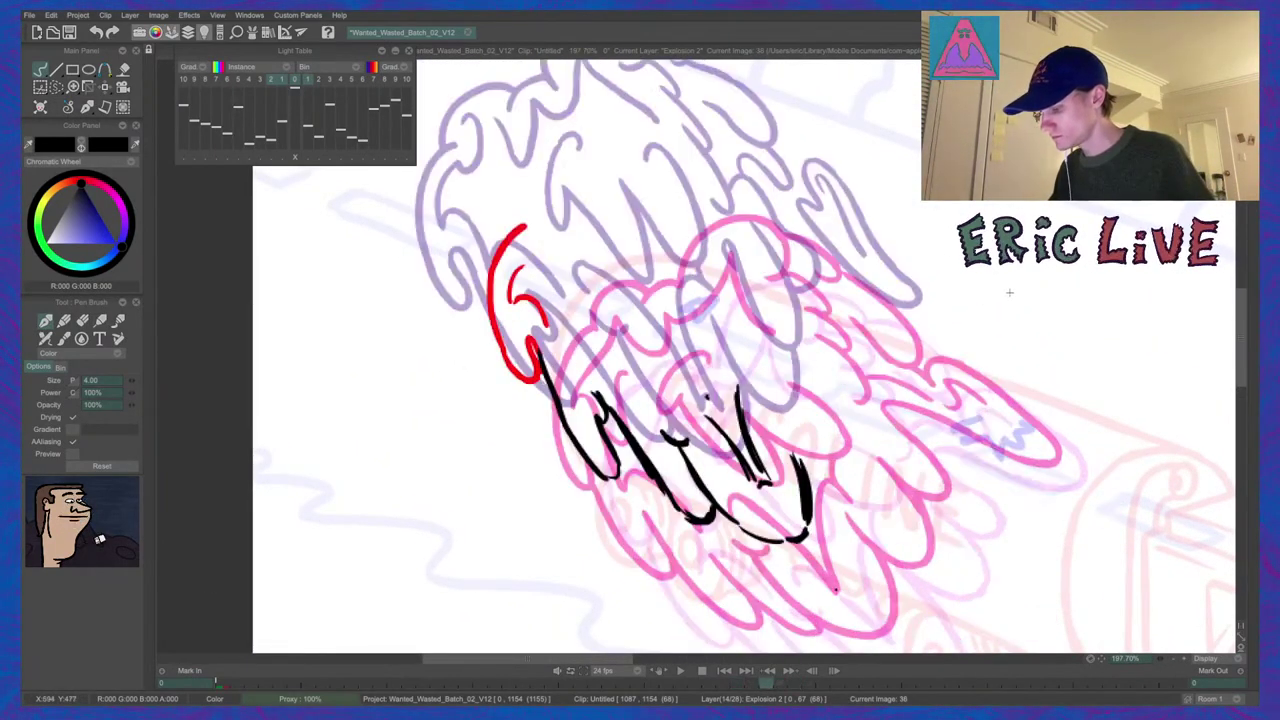
key("Right")
key("Left")
left_click_drag(707, 488, 767, 540)
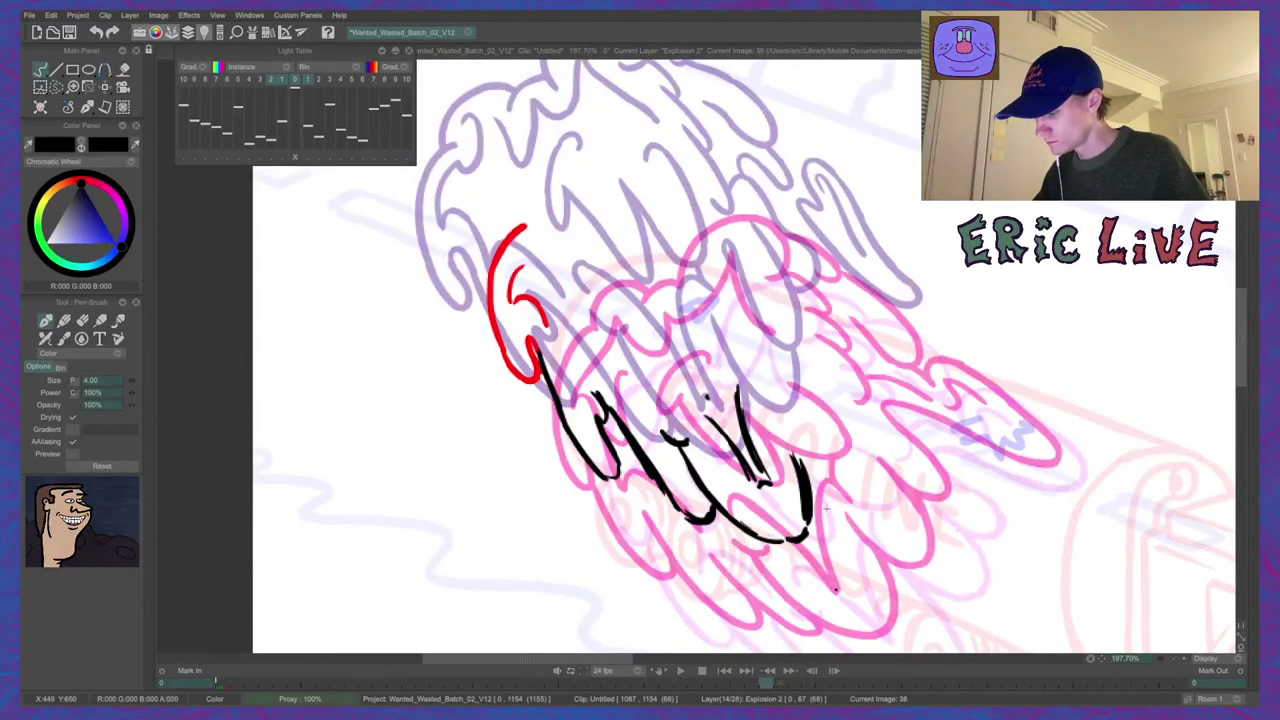
Compare the inked drips with the previous and next drawings to judge the placement of the remaining inner folds.
key("Right")
key("Left")
key("Right")
key("Left")
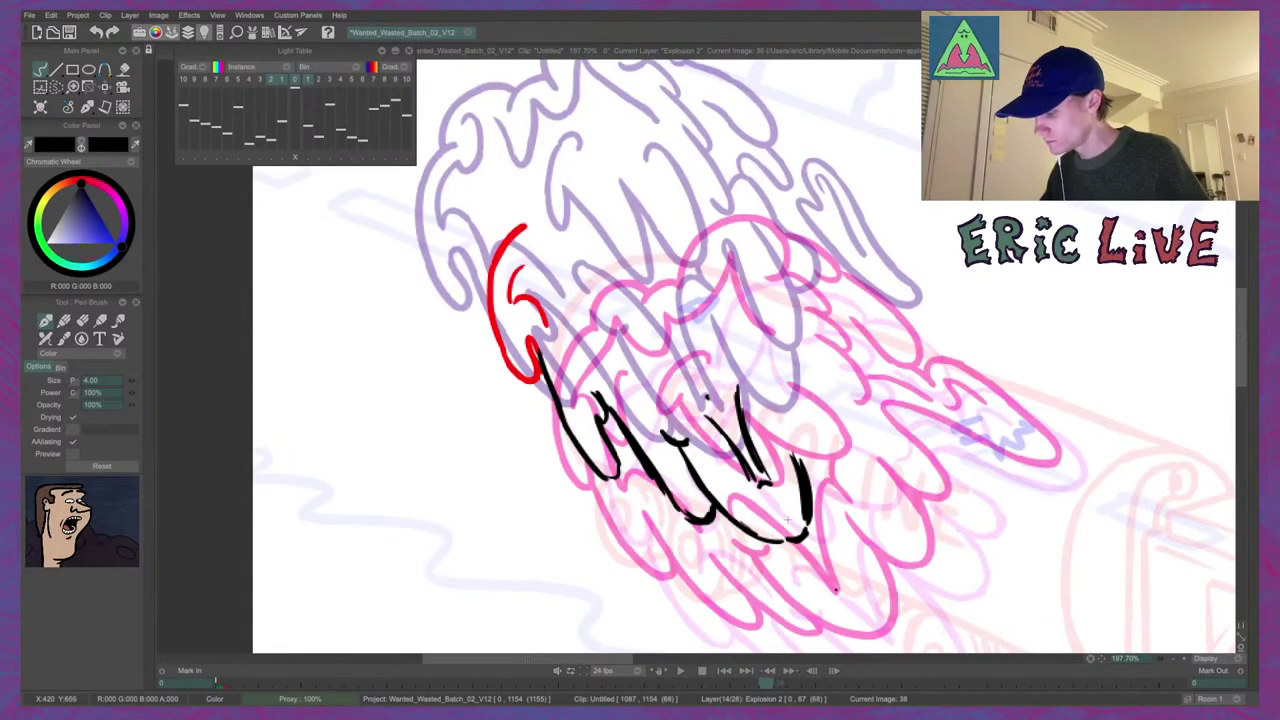
key("Left")
key("Right")
key("Right")
key("Left")
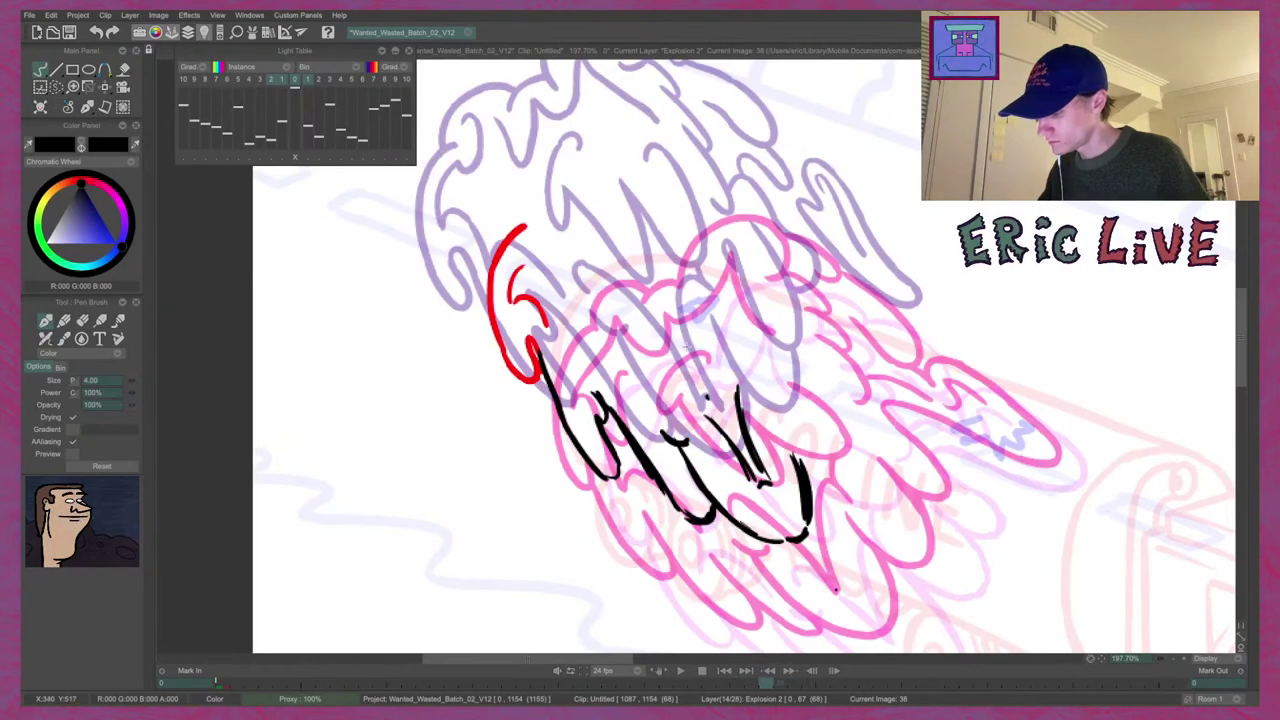
key("Right")
key("Left")
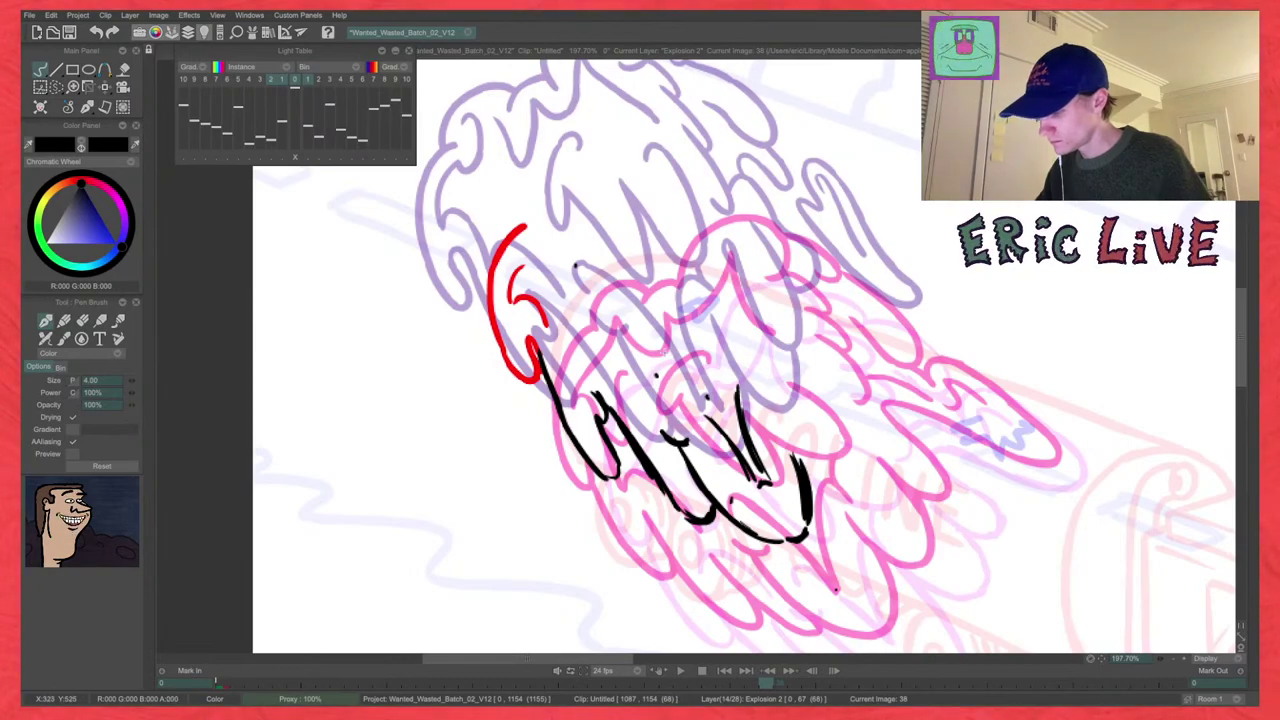
Erase the stray guide dots and ink a hooked line from the remaining dot down to the V-shaped fold's left side.
key("e")
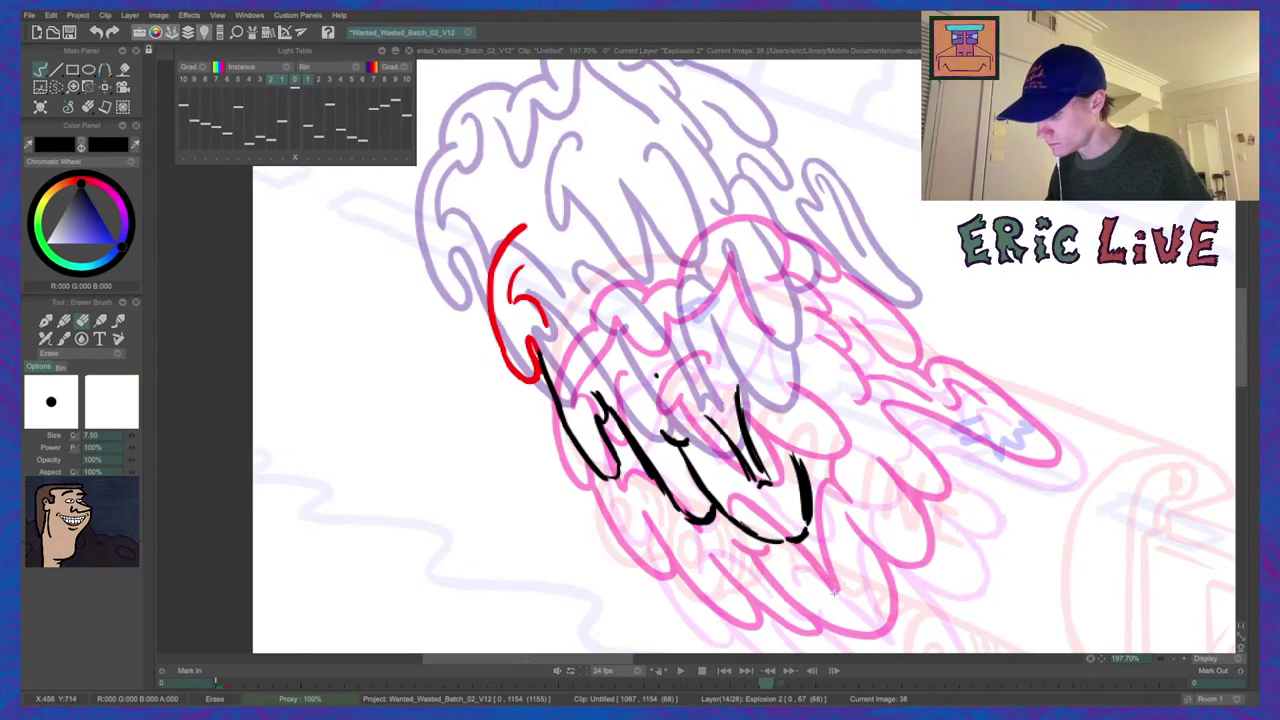
left_click(46, 321)
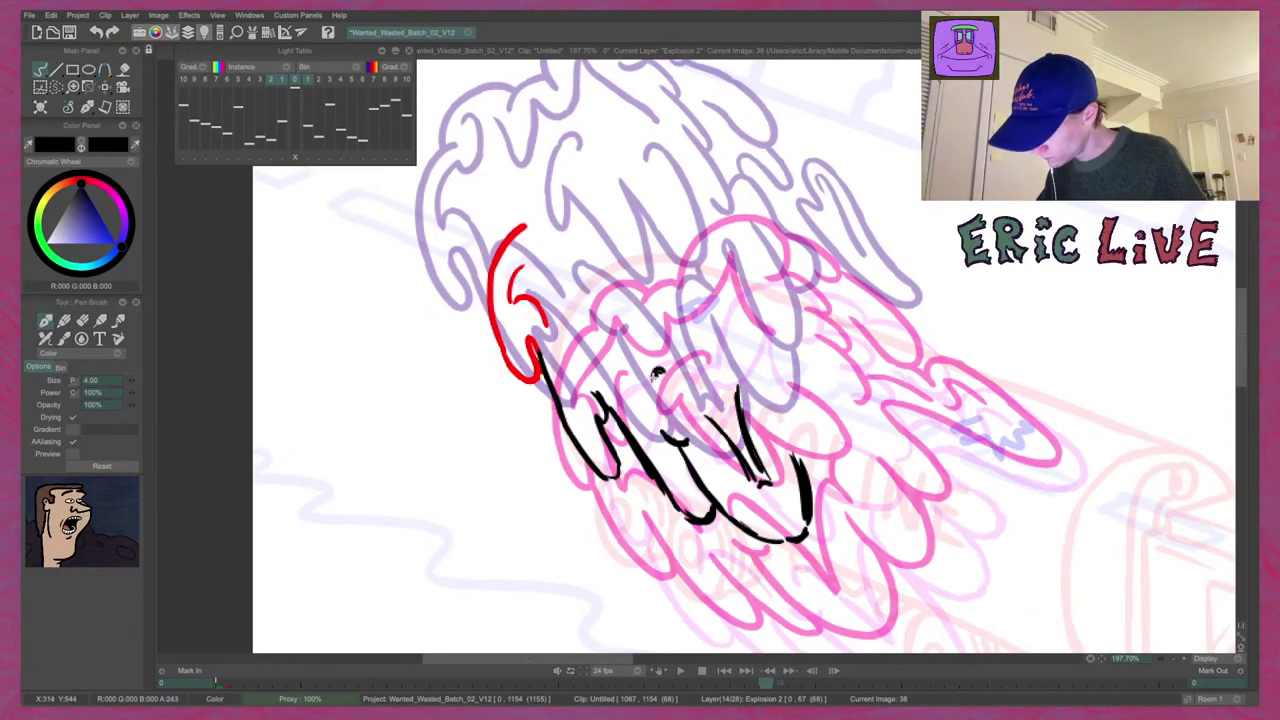
left_click_drag(655, 378, 716, 425)
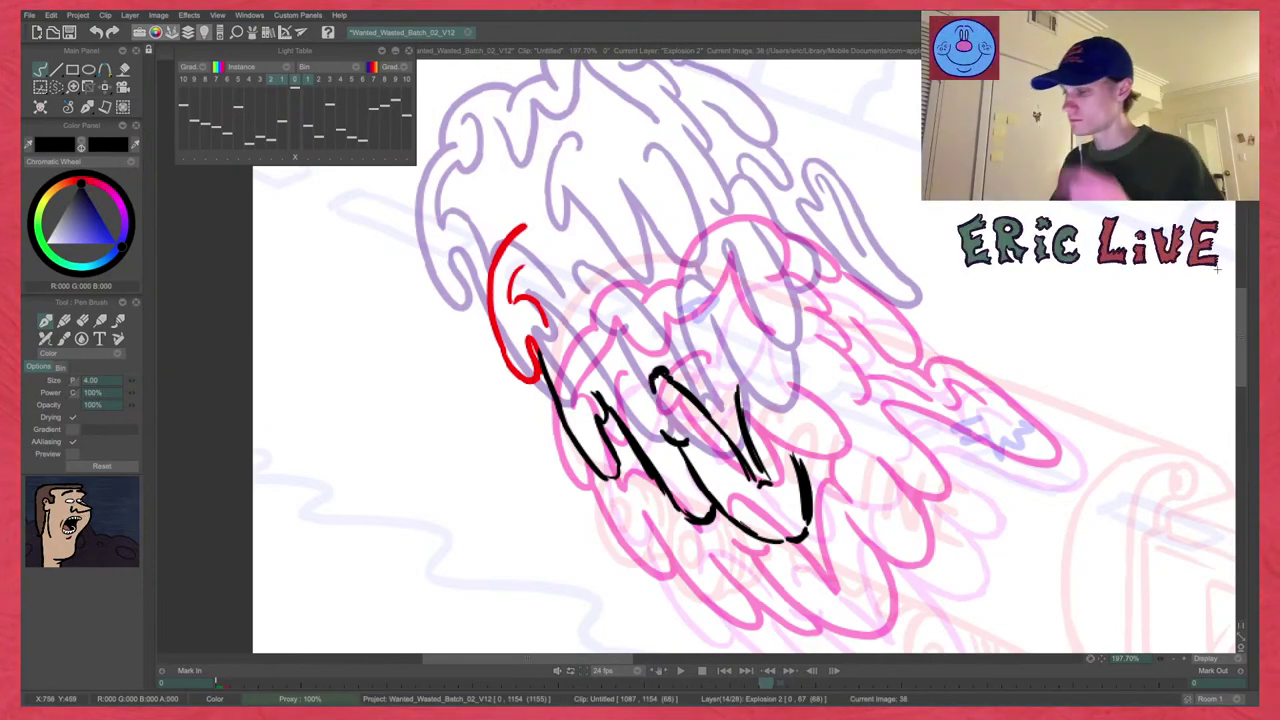
Recolour the in-between's remaining red lines black and check the drawing against its neighbouring drawings.
mouse_move(1258, 261)
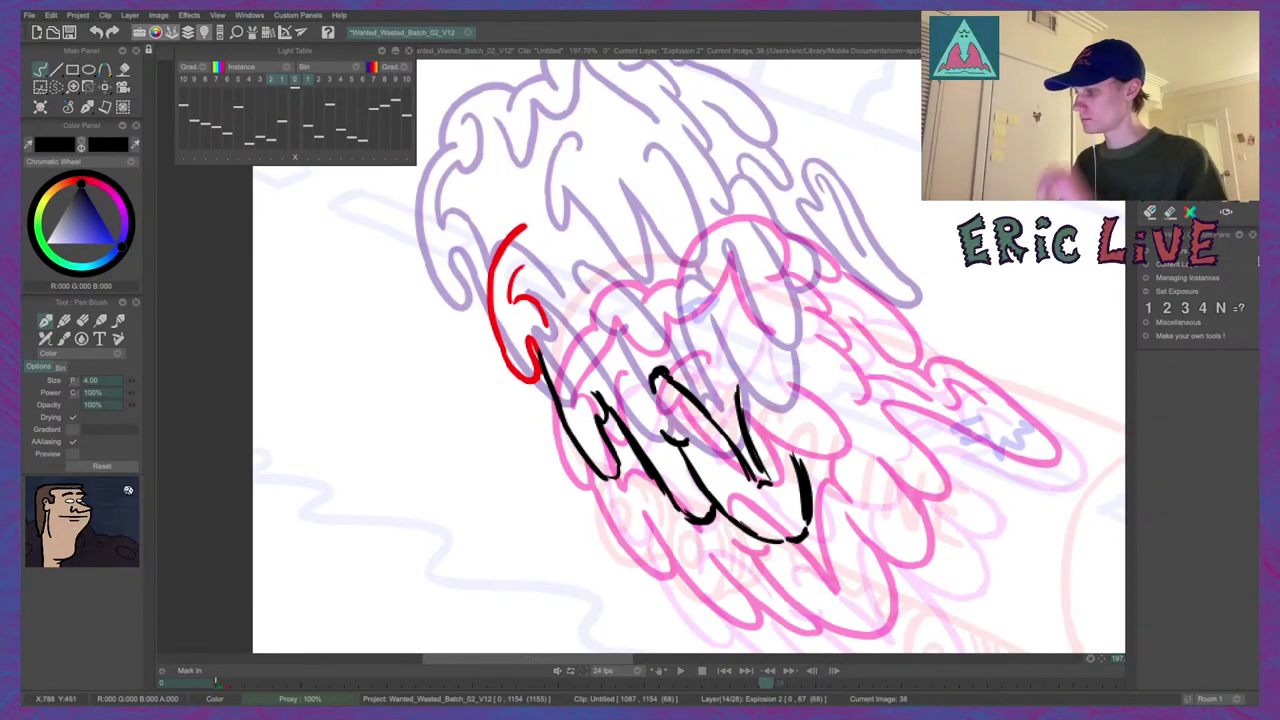
left_click(1190, 212)
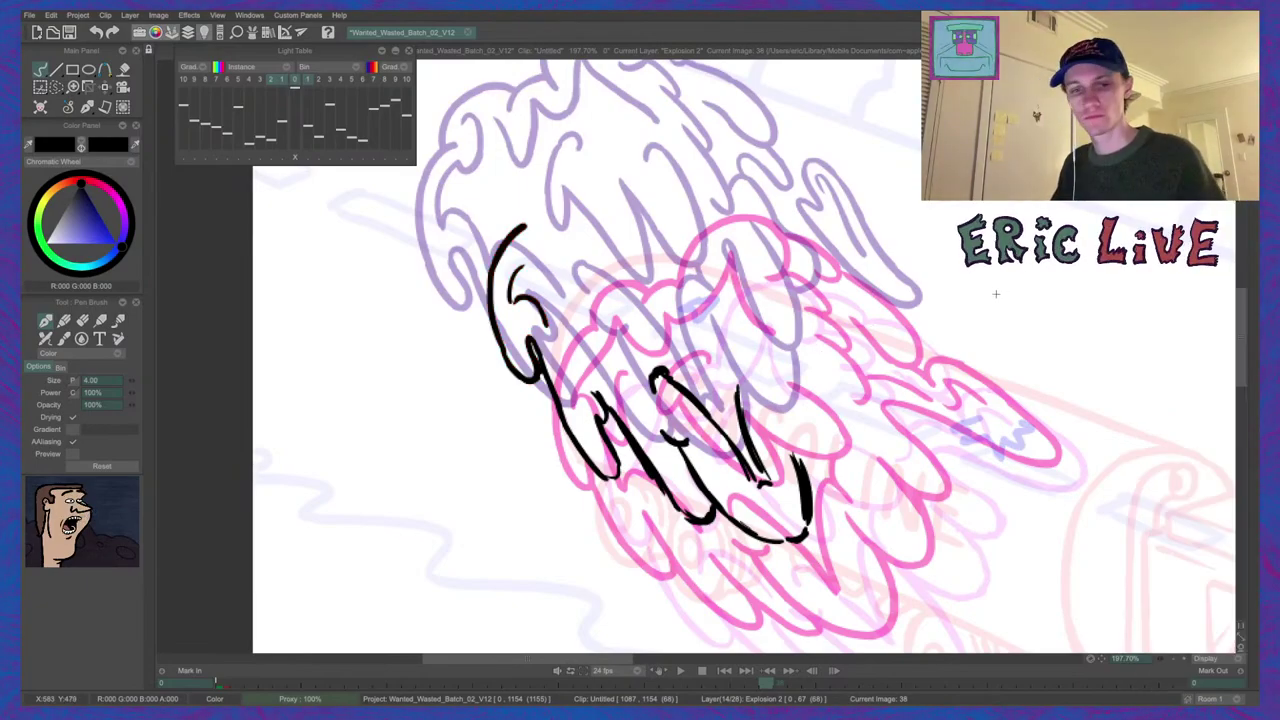
key("Left")
key("Right")
key("Right")
key("Left")
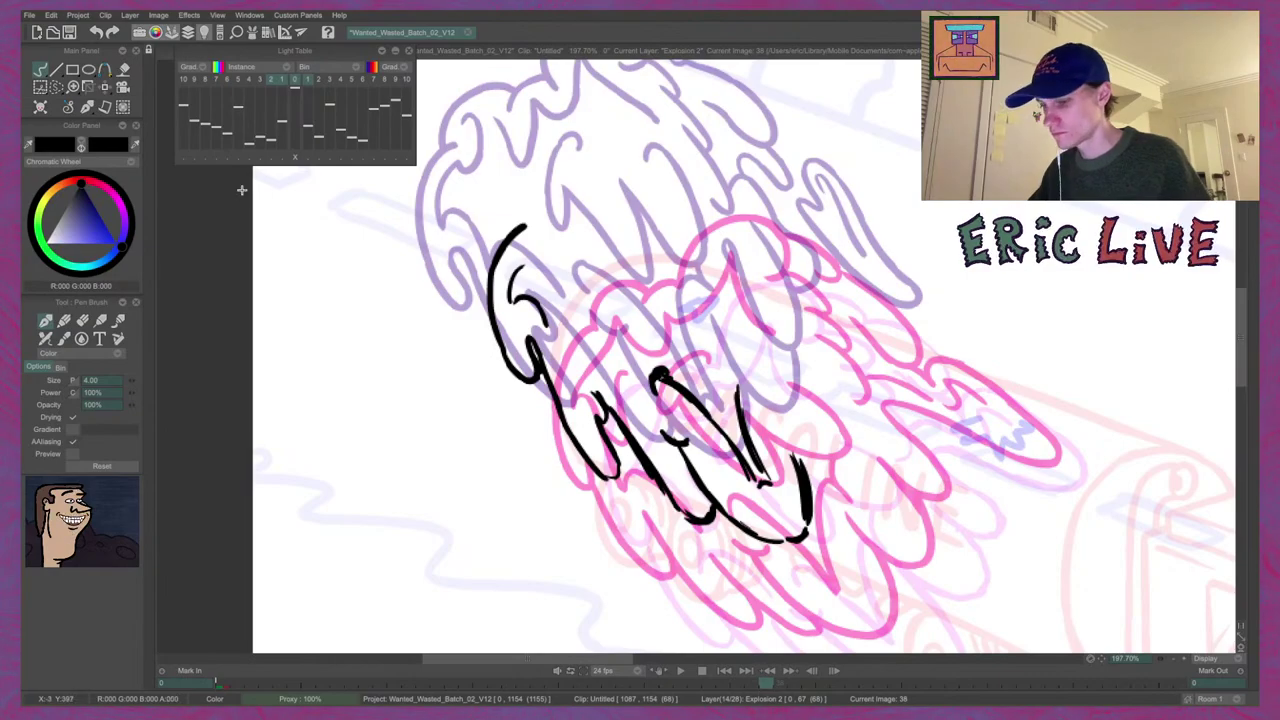
key("Right")
key("Right")
key("Left")
key("Left")
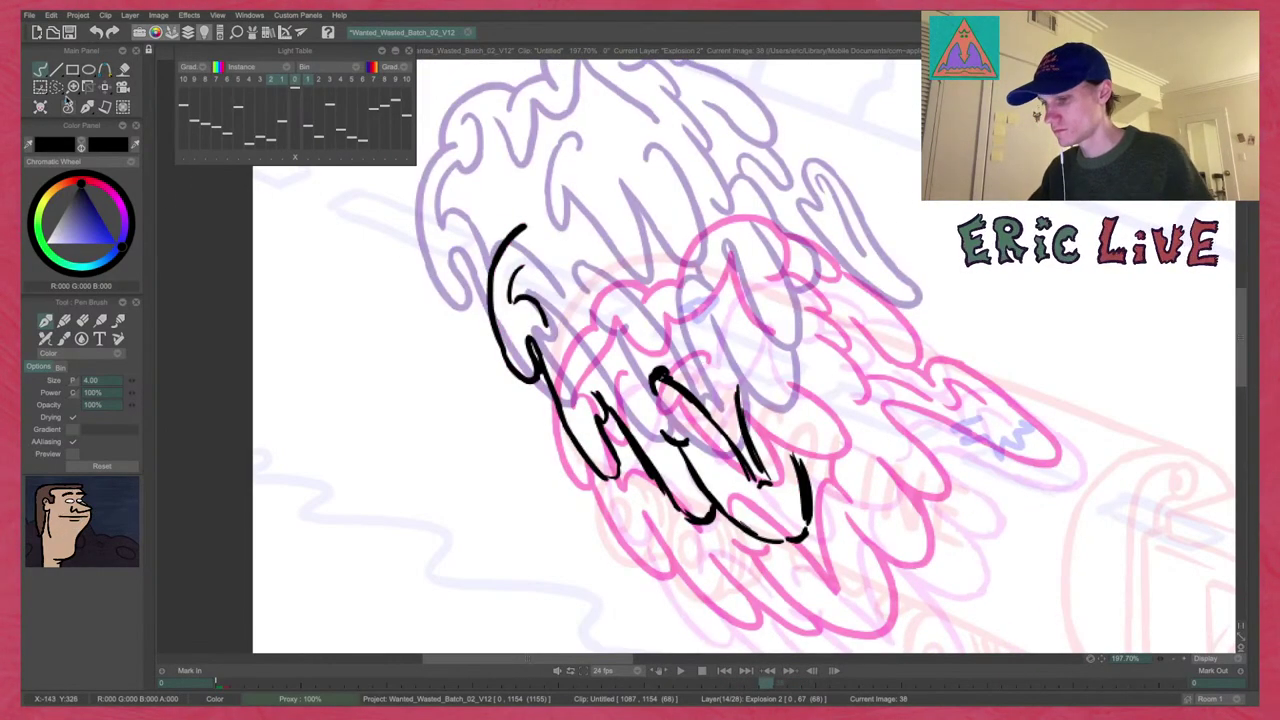
Select the hooked line and dot beside the V-shaped fold, recolour them red as a guide, and retrace the line in black.
key("s")
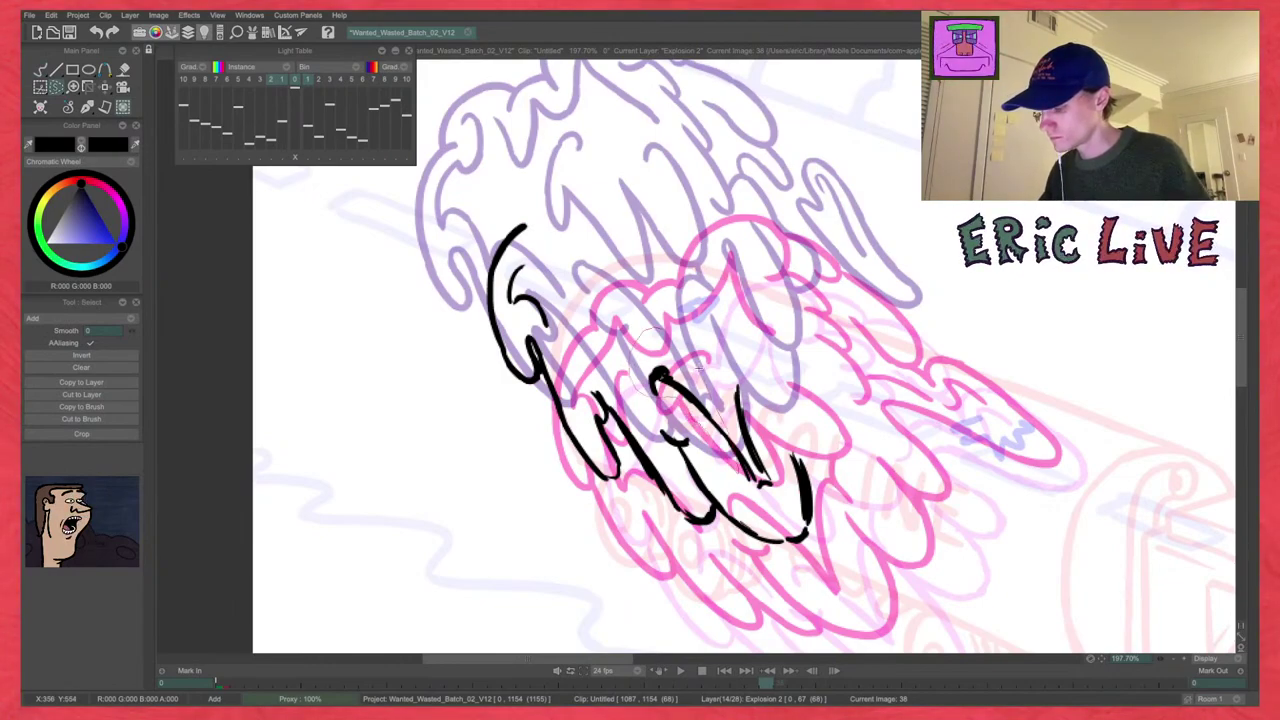
left_click_drag(699, 368, 654, 310)
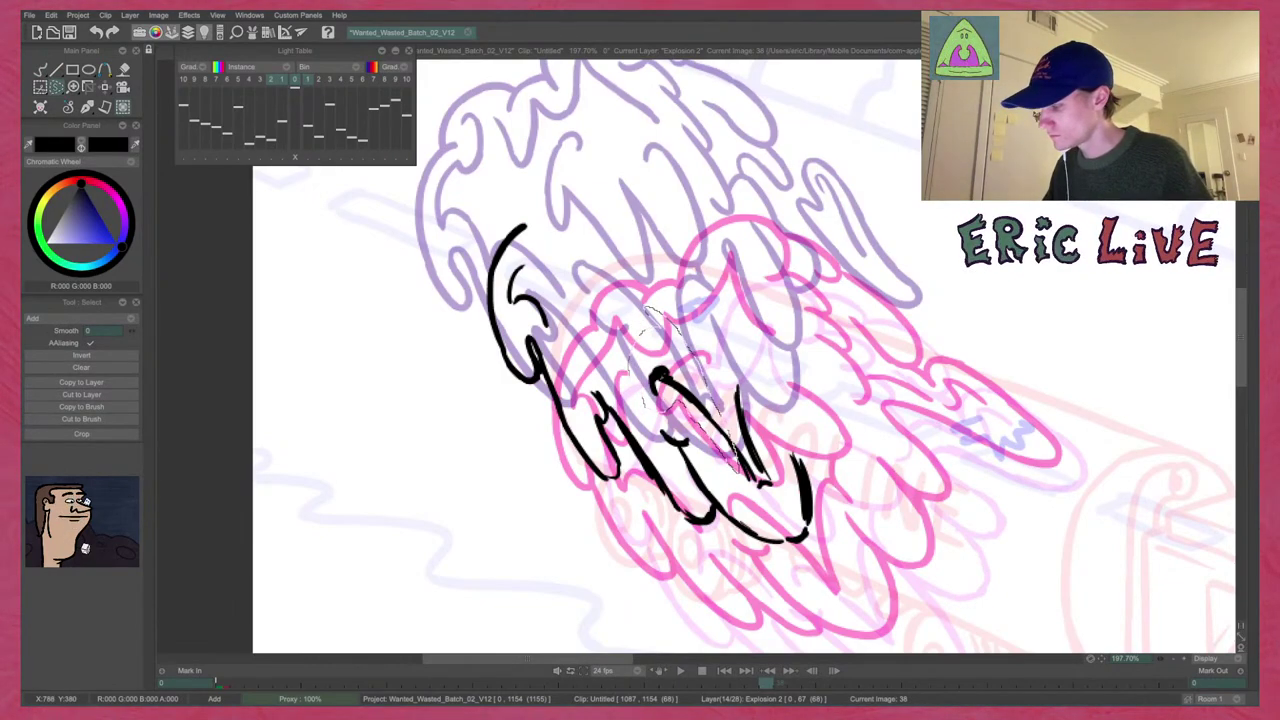
mouse_move(1256, 211)
left_click(1172, 211)
left_click(294, 500)
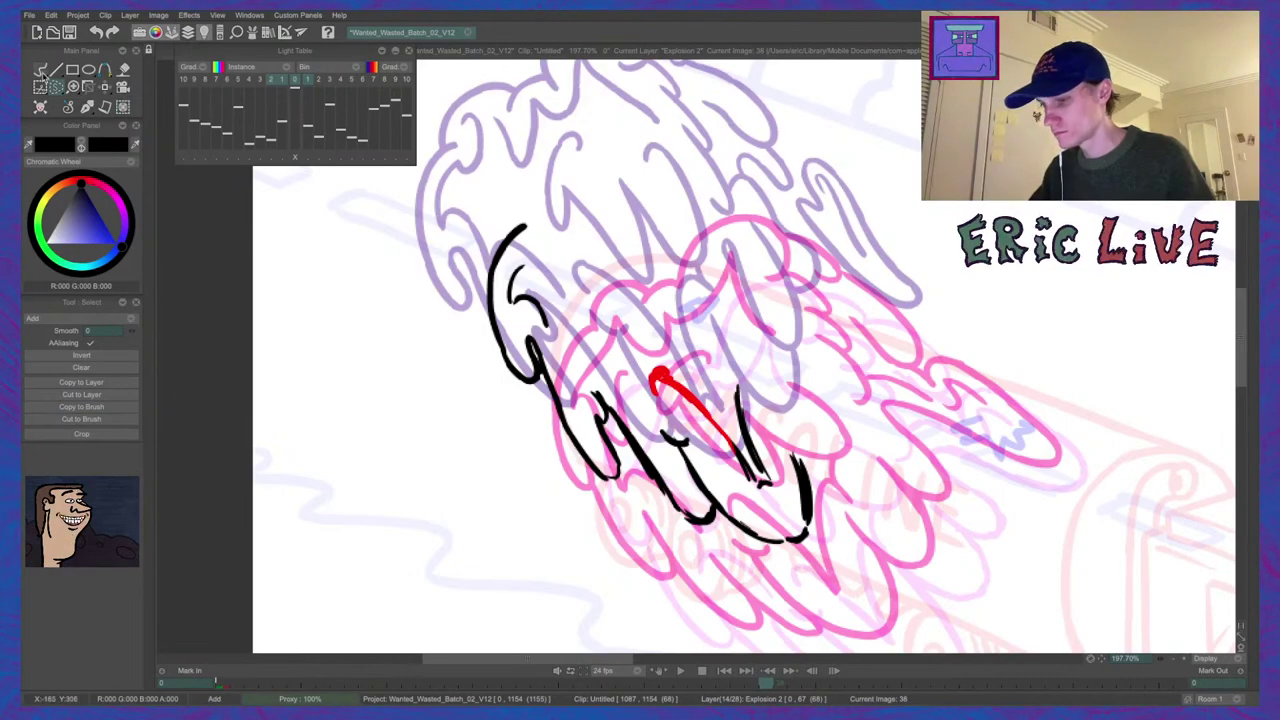
left_click(41, 71)
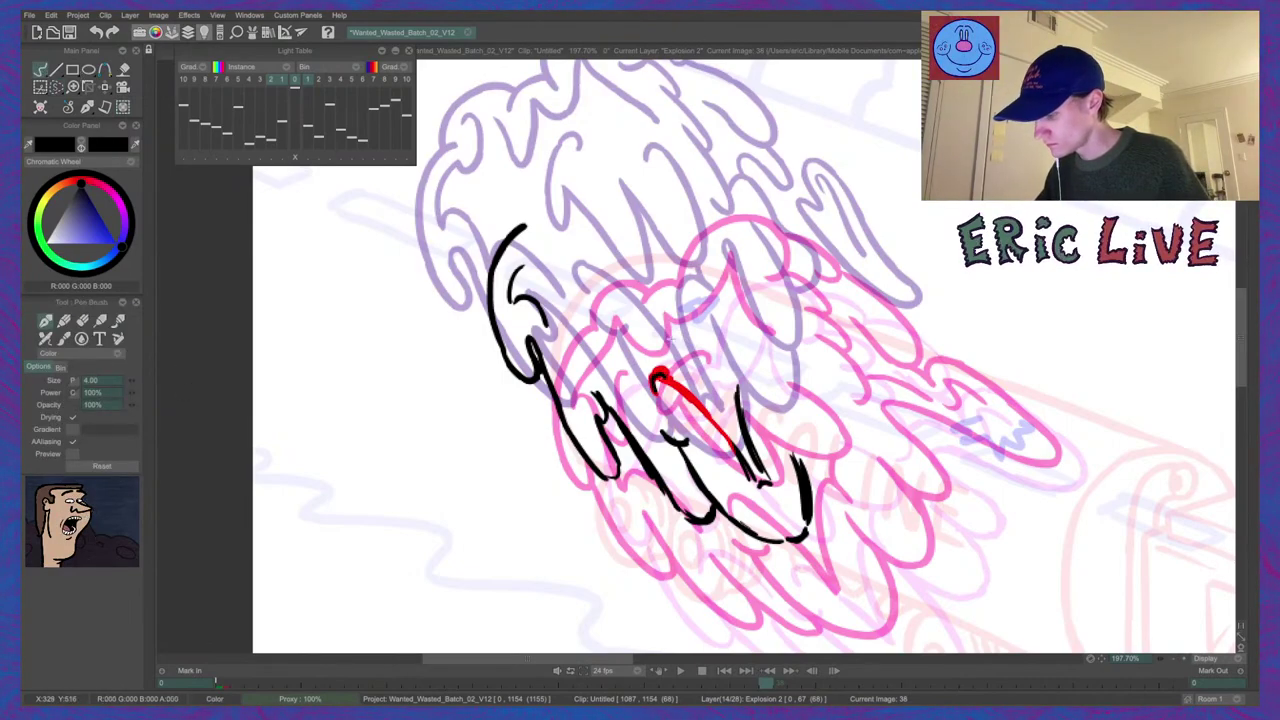
left_click_drag(662, 377, 744, 462)
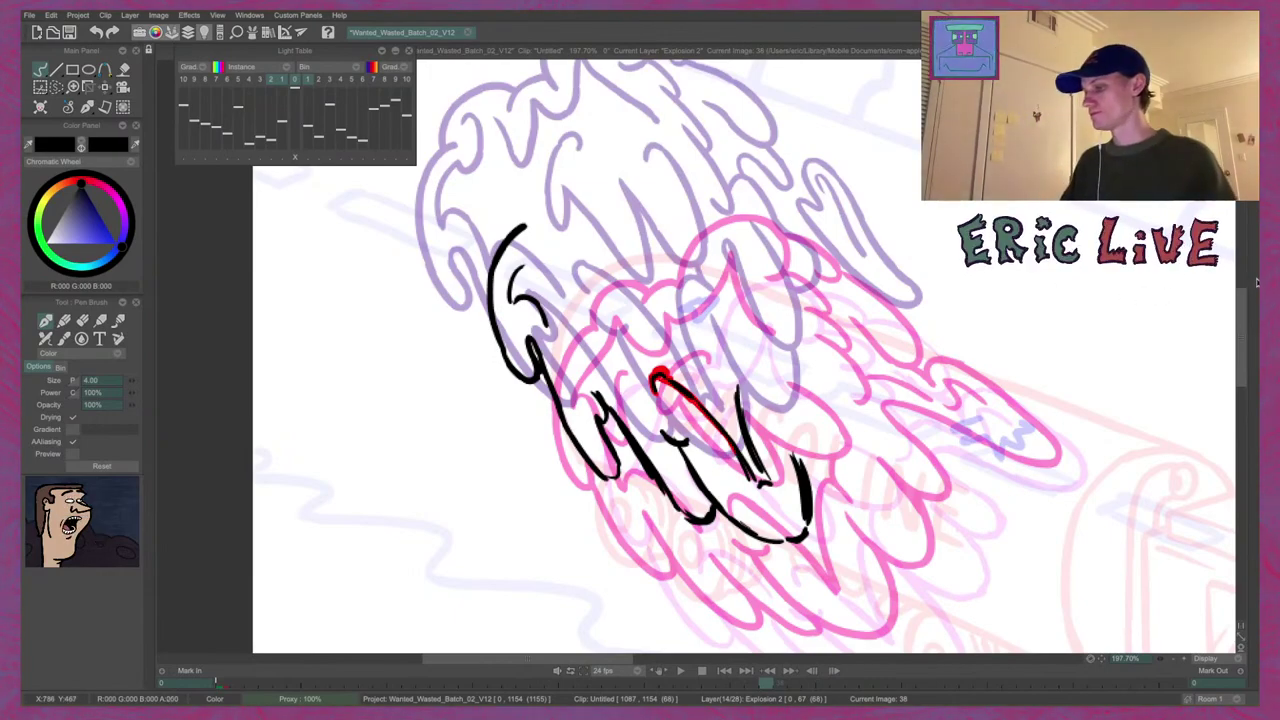
mouse_move(1258, 285)
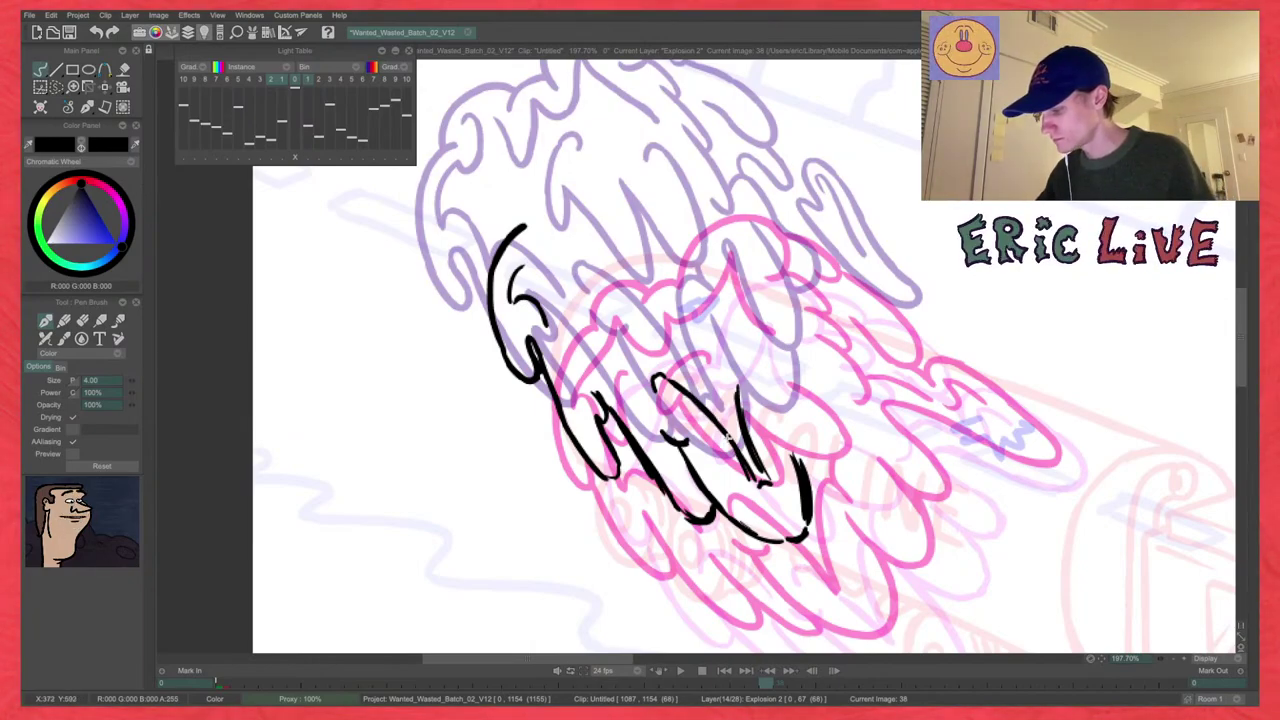
Compare the retraced hooked line with the previous and next drawings to judge its position.
key("Left")
key("Right")
key("Right")
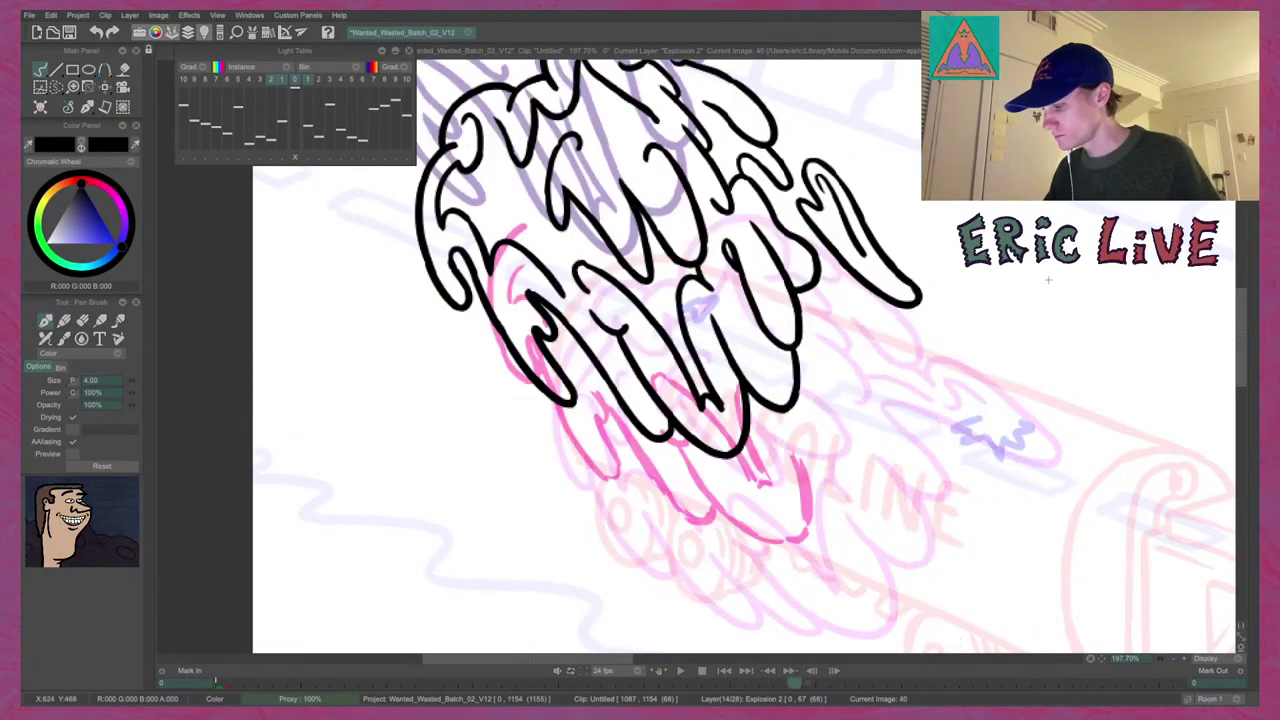
key("Left")
key("Left")
key("Right")
key("Left")
key("Right")
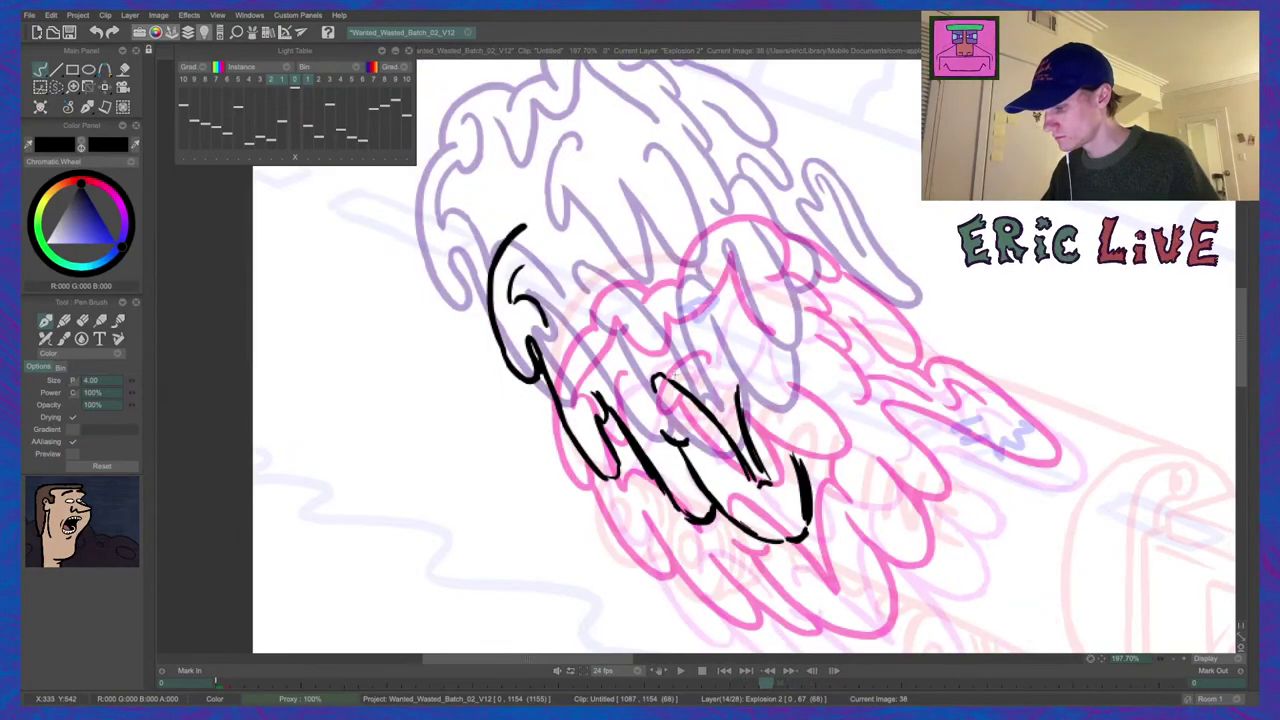
Undo the last stroke, re-ink the hook's rounded upper end in black, and check it against the neighbouring drawings.
key("ctrl+z")
left_click_drag(654, 385, 669, 379)
key("Left")
key("Right")
key("Right")
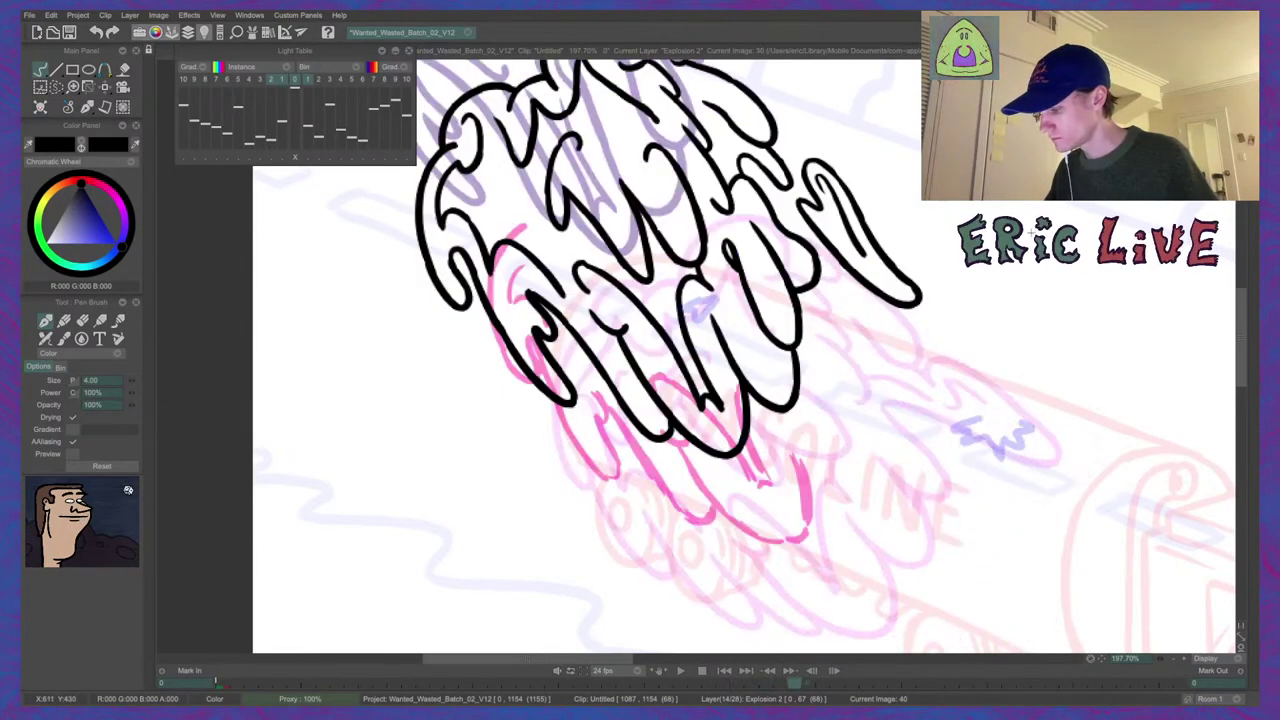
key("Left")
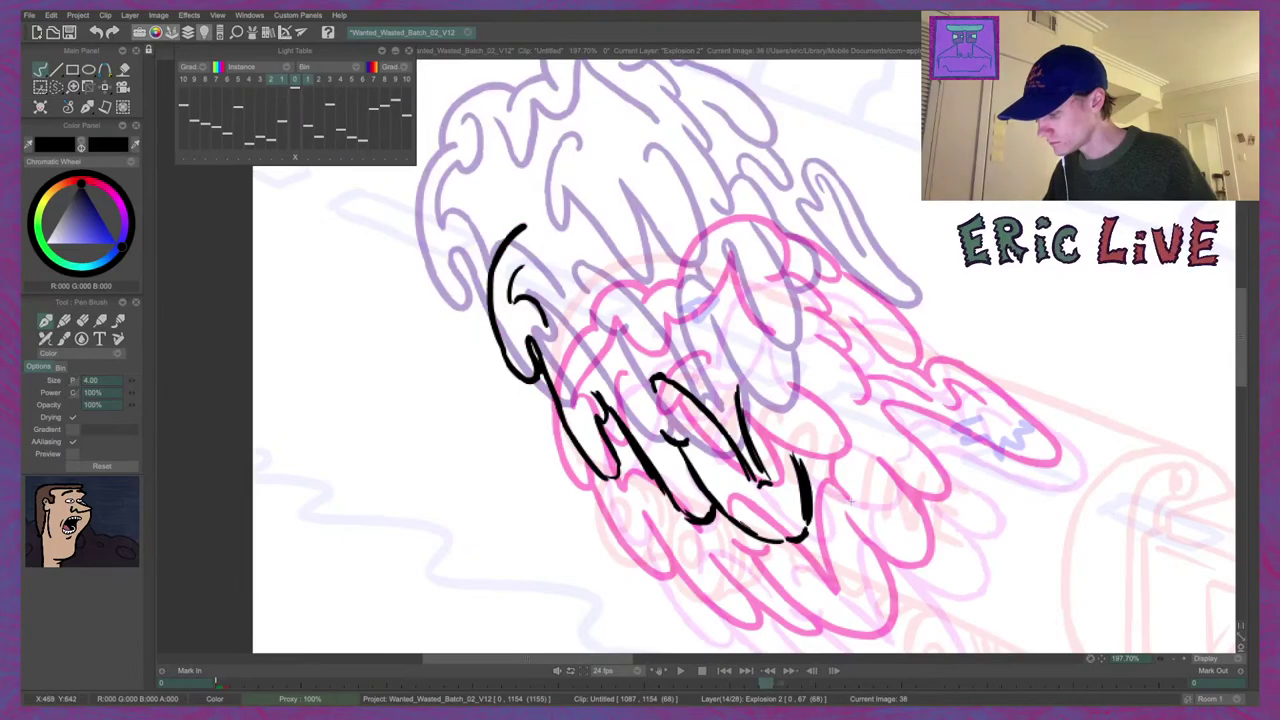
Place guide dots between matching fold points, ink a hooked top on the V-shaped fold's right line, and compare the adjacent drawings.
left_click(851, 499)
left_click(711, 287)
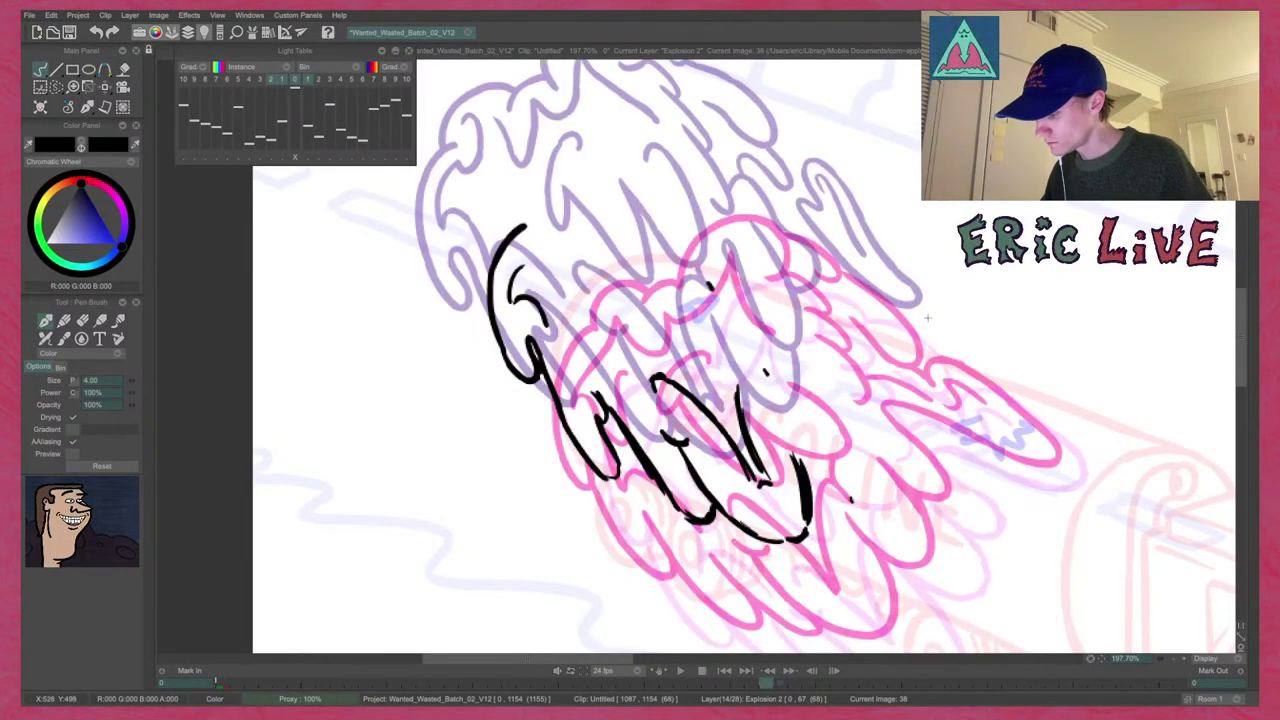
mouse_move(762, 377)
left_mouse_down()
mouse_move(738, 386)
mouse_move(740, 402)
mouse_move(762, 366)
left_mouse_up()
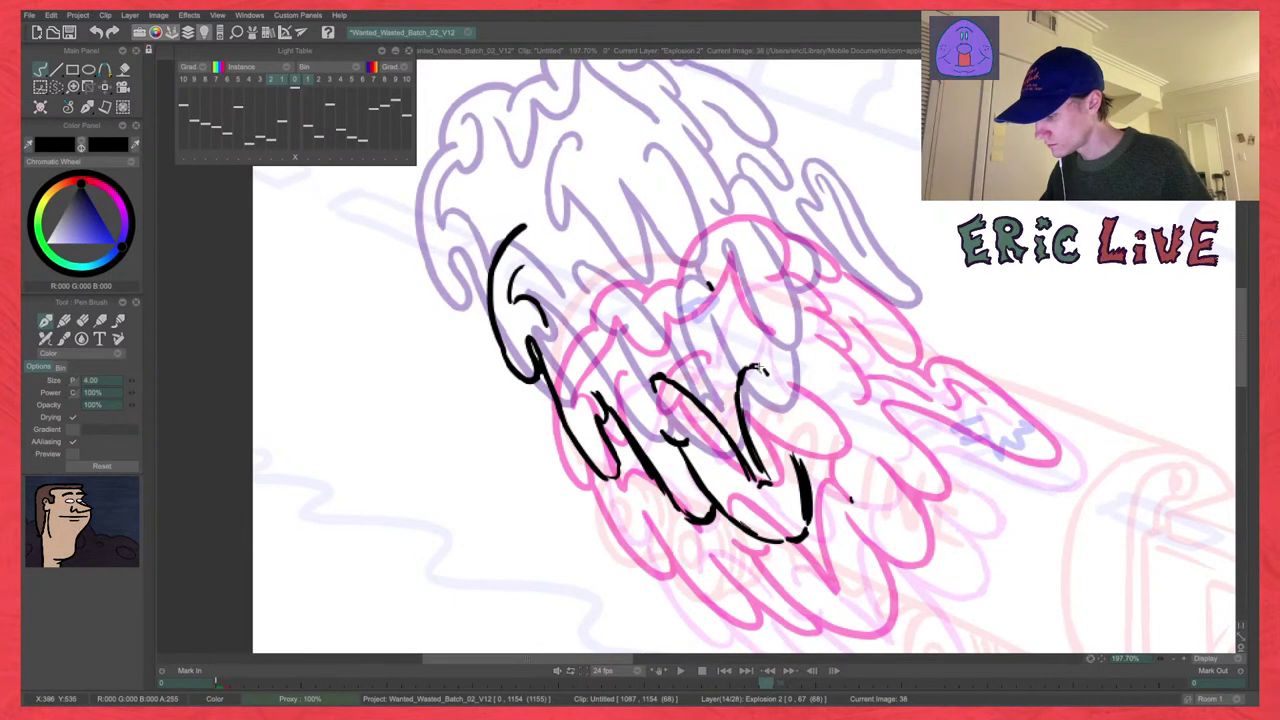
key("Left")
key("Right")
key("Right")
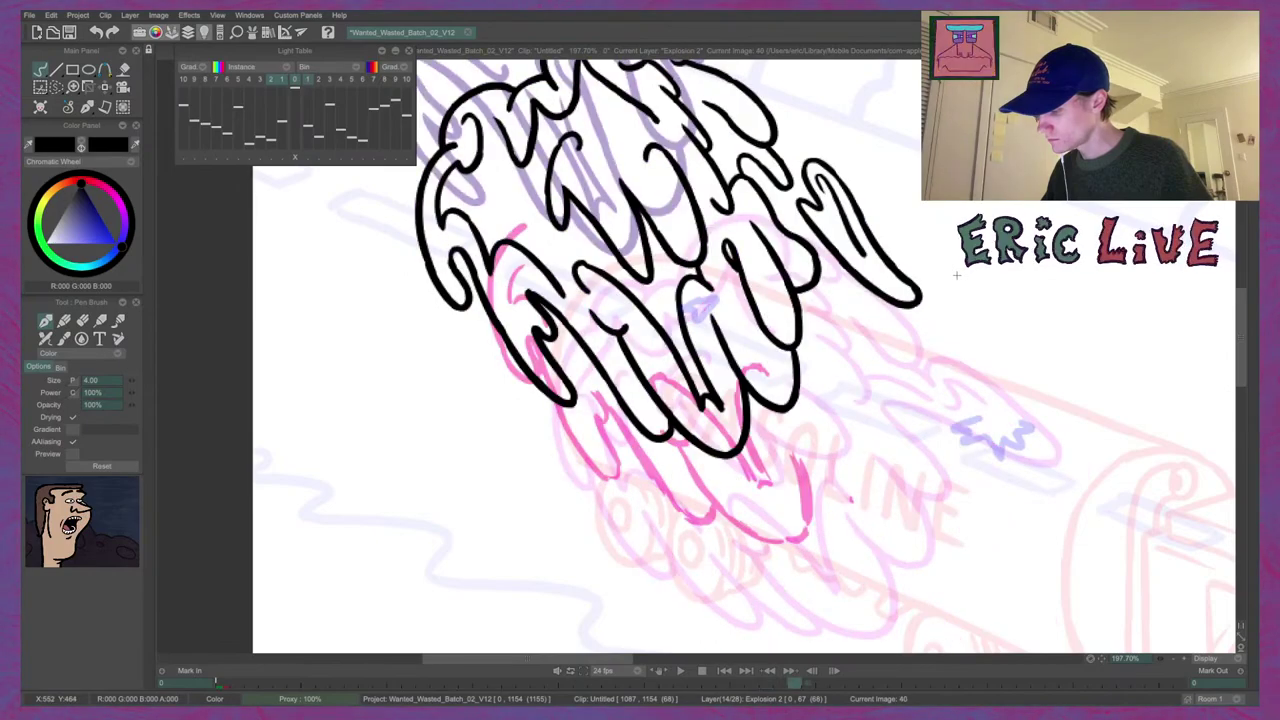
key("Left")
key("Left")
key("Right")
key("Right")
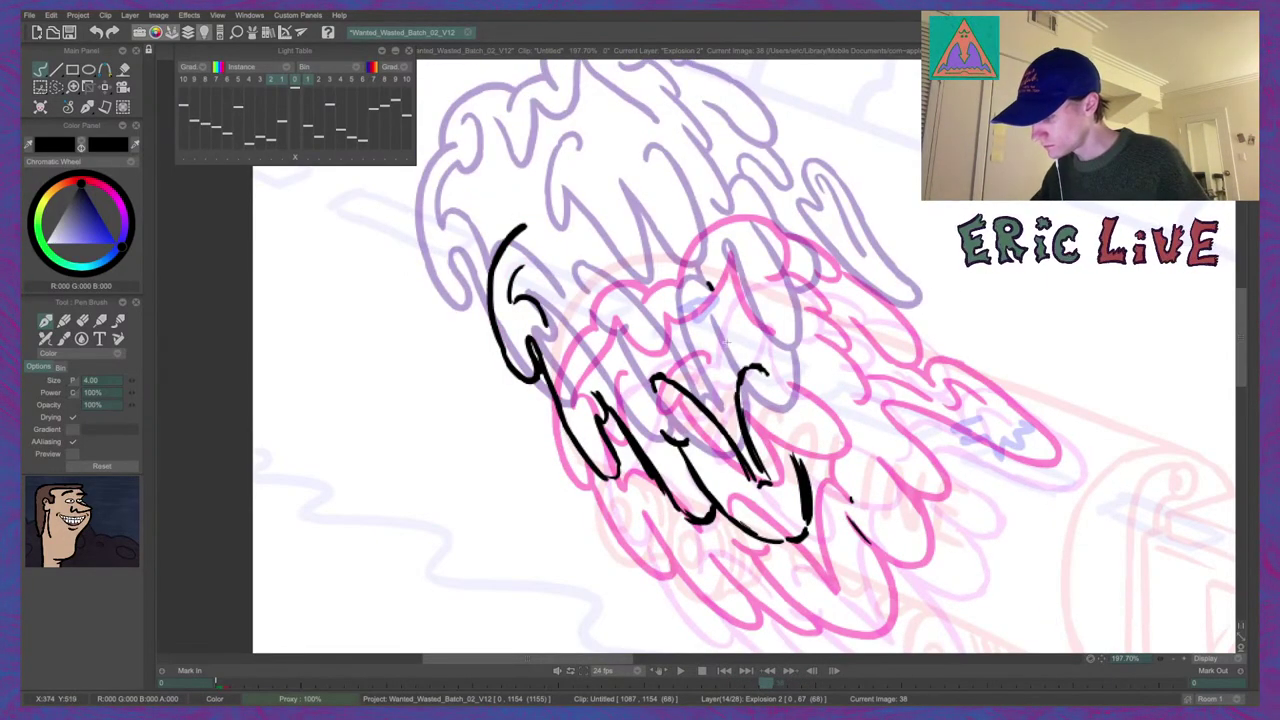
Add guide marks between matching drip edges and rough in the fourth drip's lower curve in black.
left_click_drag(779, 431, 830, 487)
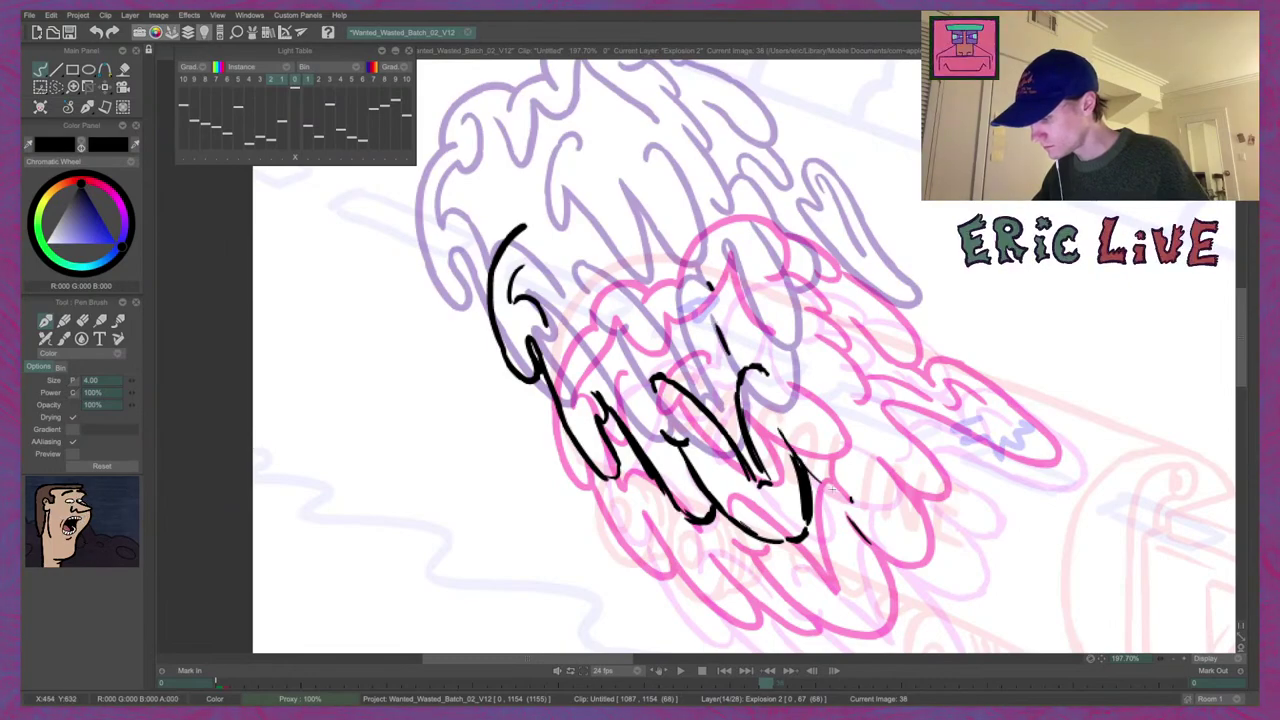
left_click_drag(929, 558, 921, 567)
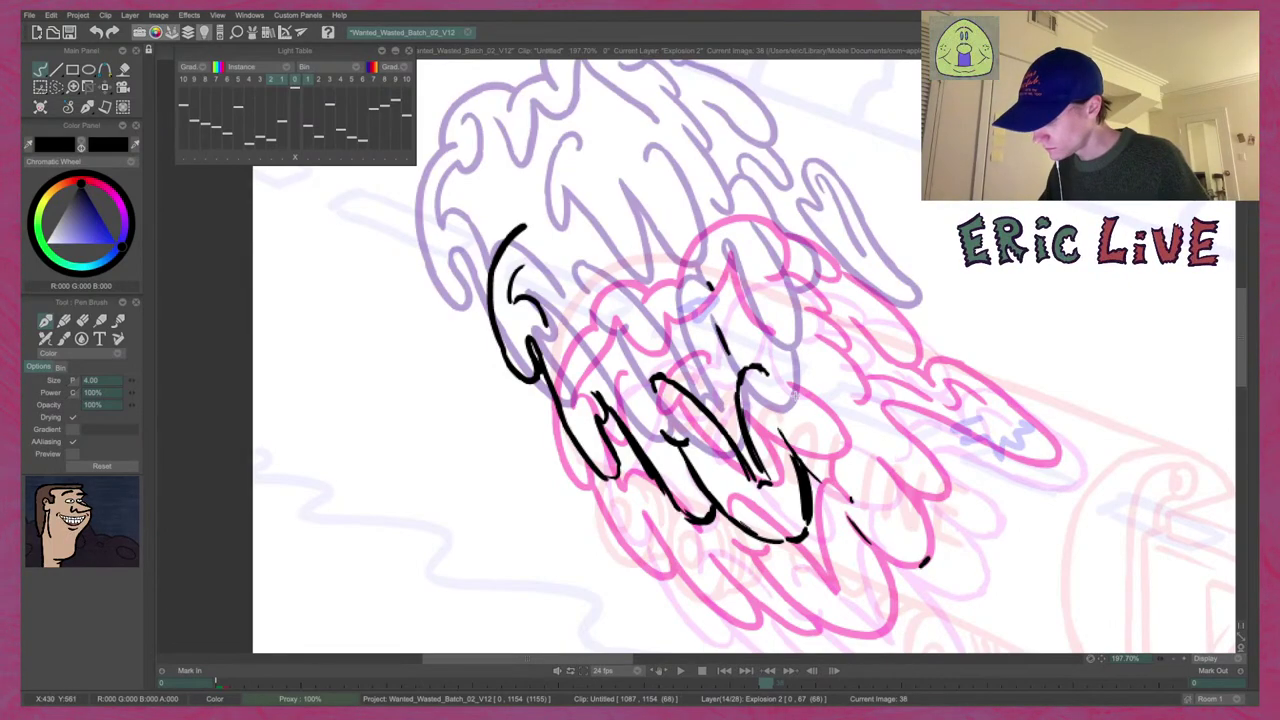
left_click_drag(790, 405, 783, 412)
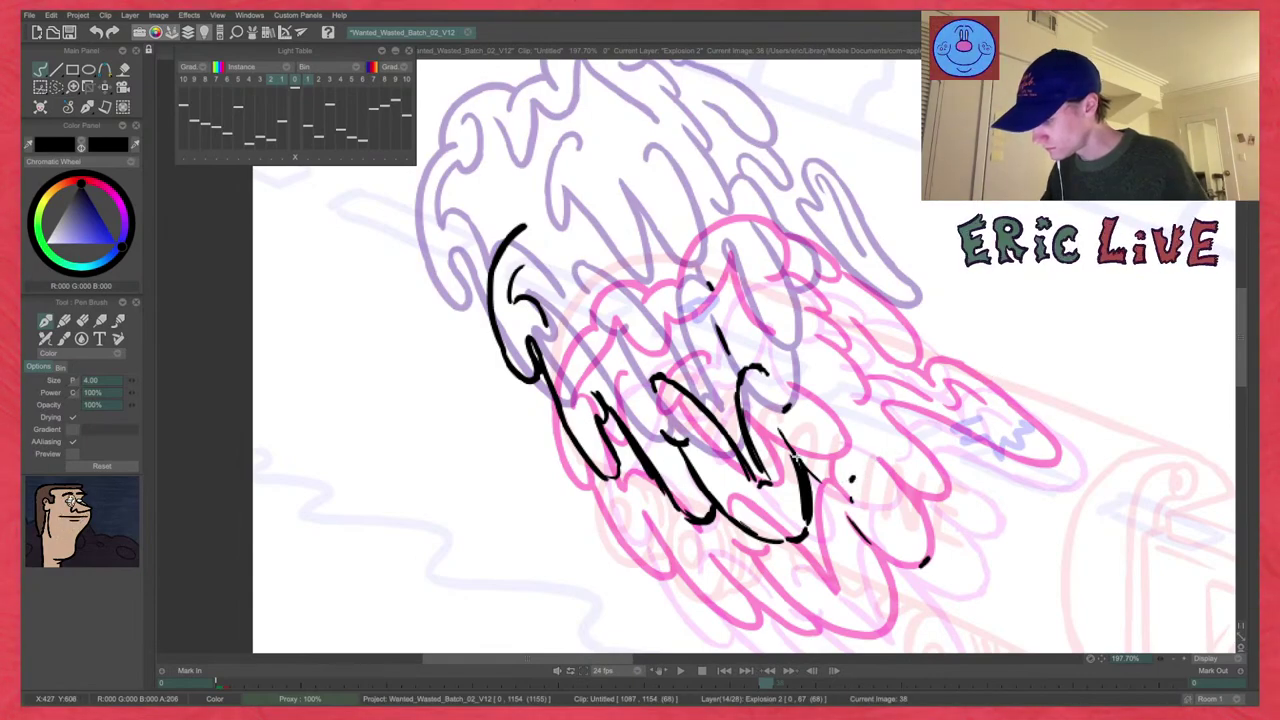
mouse_move(852, 478)
left_mouse_down()
mouse_move(808, 468)
mouse_move(857, 468)
mouse_move(853, 440)
left_mouse_up()
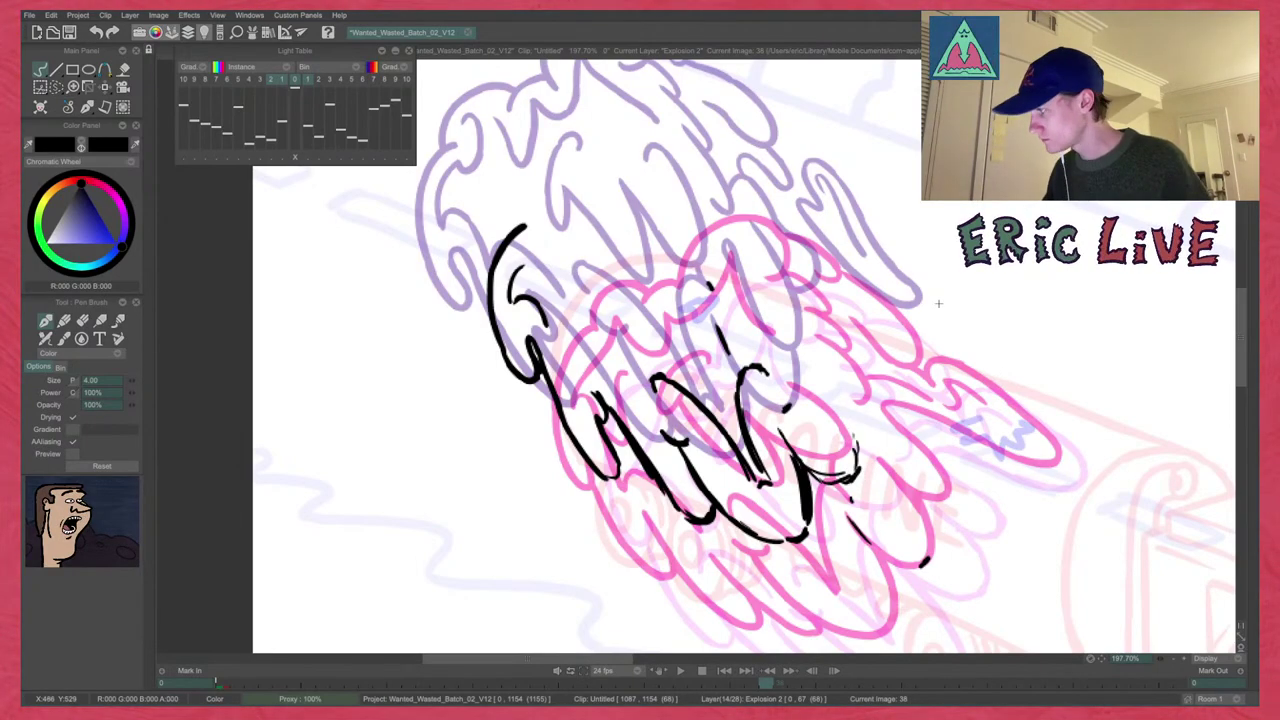
key("Left")
key("Right")
key("Right")
key("Left")
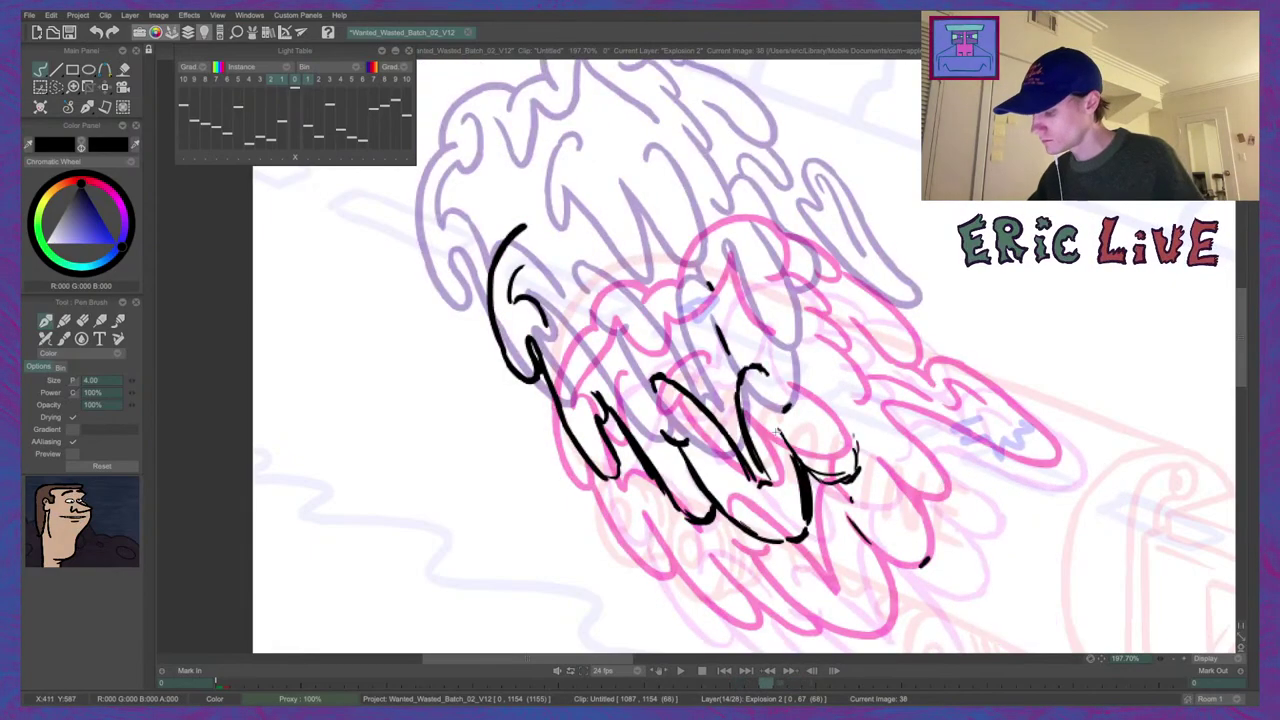
Ink the fourth drip's left and right edges down to its lower curve, checking the placement against the neighbouring drawings.
mouse_move(776, 430)
left_mouse_down()
mouse_move(811, 468)
mouse_move(855, 473)
left_mouse_up()
left_click_drag(844, 406, 856, 461)
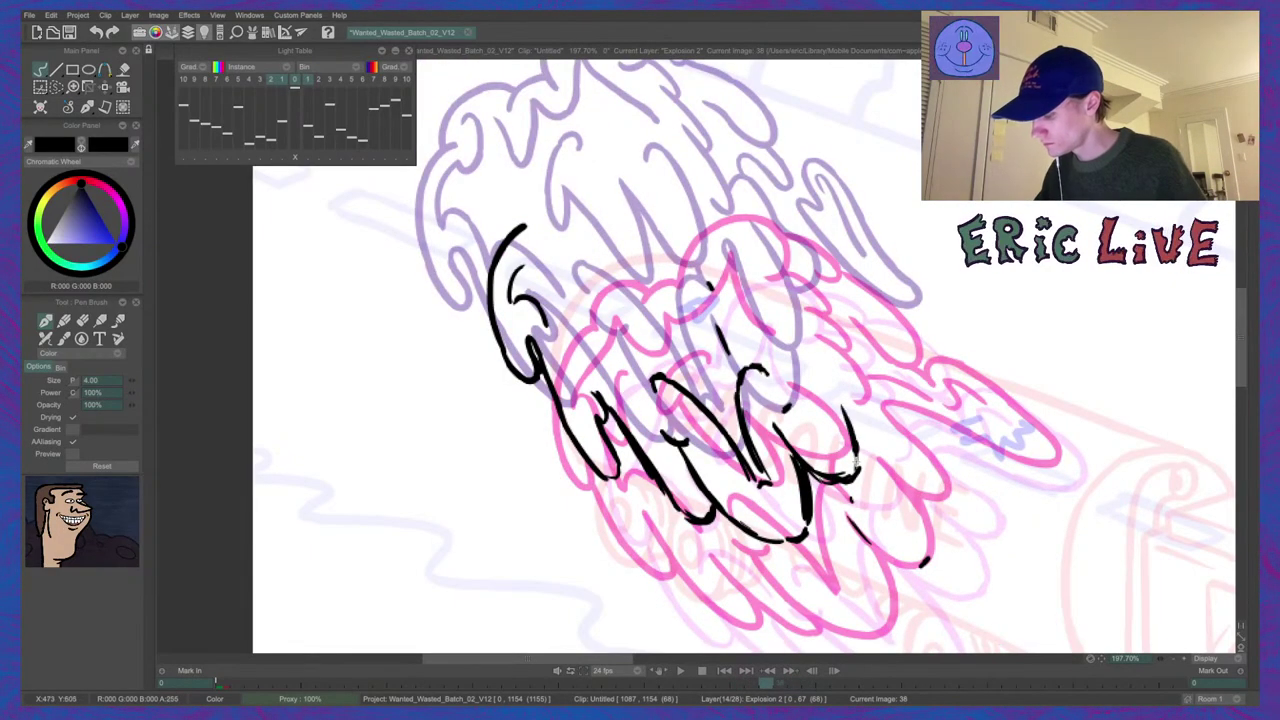
key("Right")
key("Left")
key("Left")
key("Right")
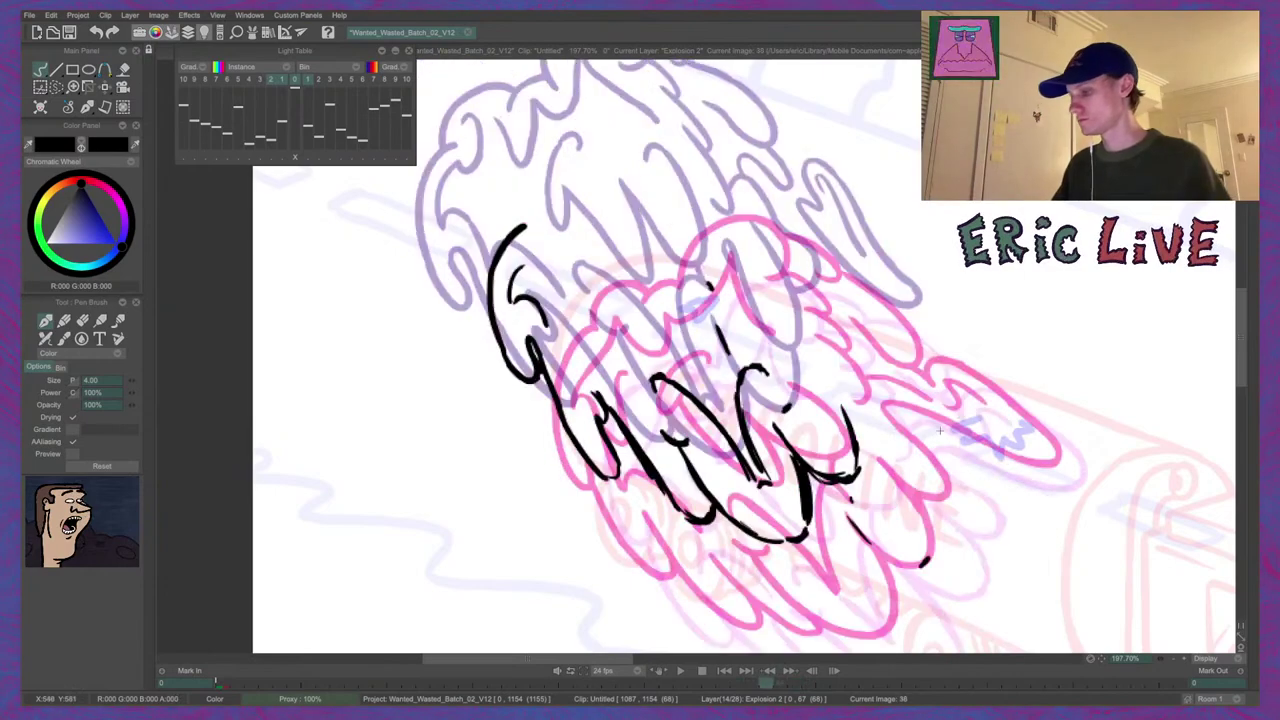
left_click_drag(838, 411, 857, 460)
key("super+z")
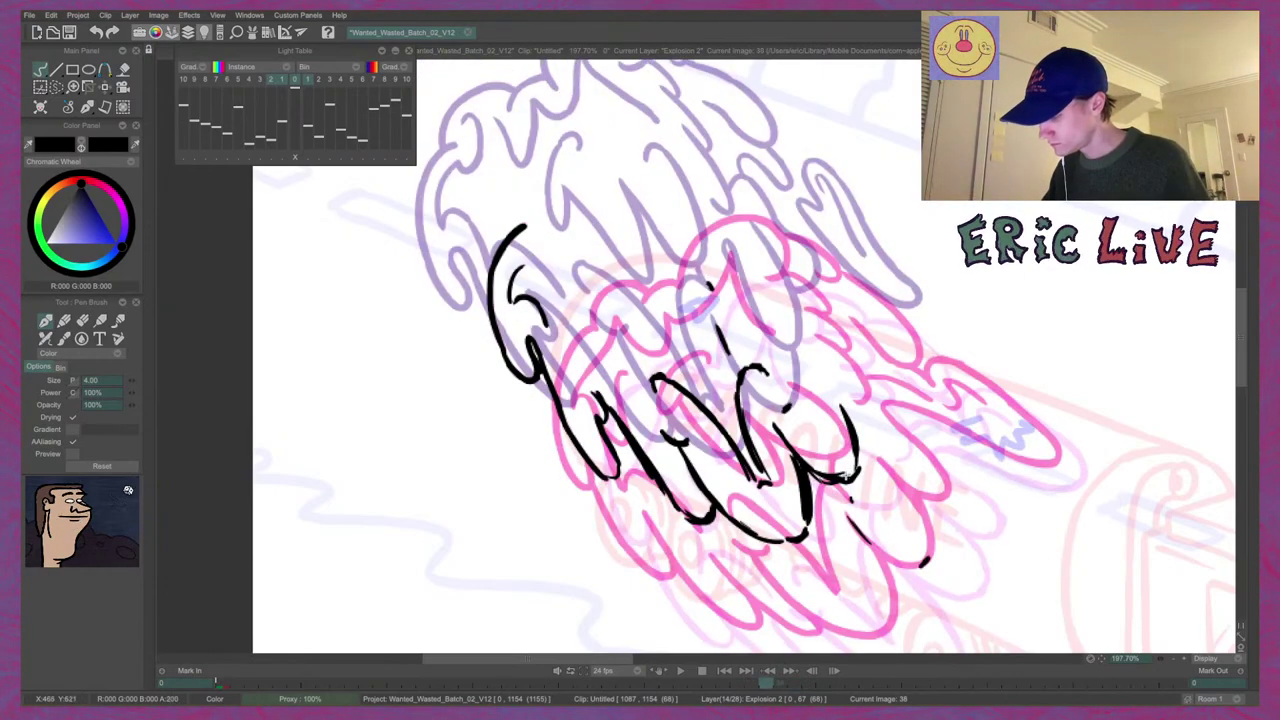
Erase the leftover guide marks around the fourth drip and switch back to the black drawing pen.
left_click(82, 321)
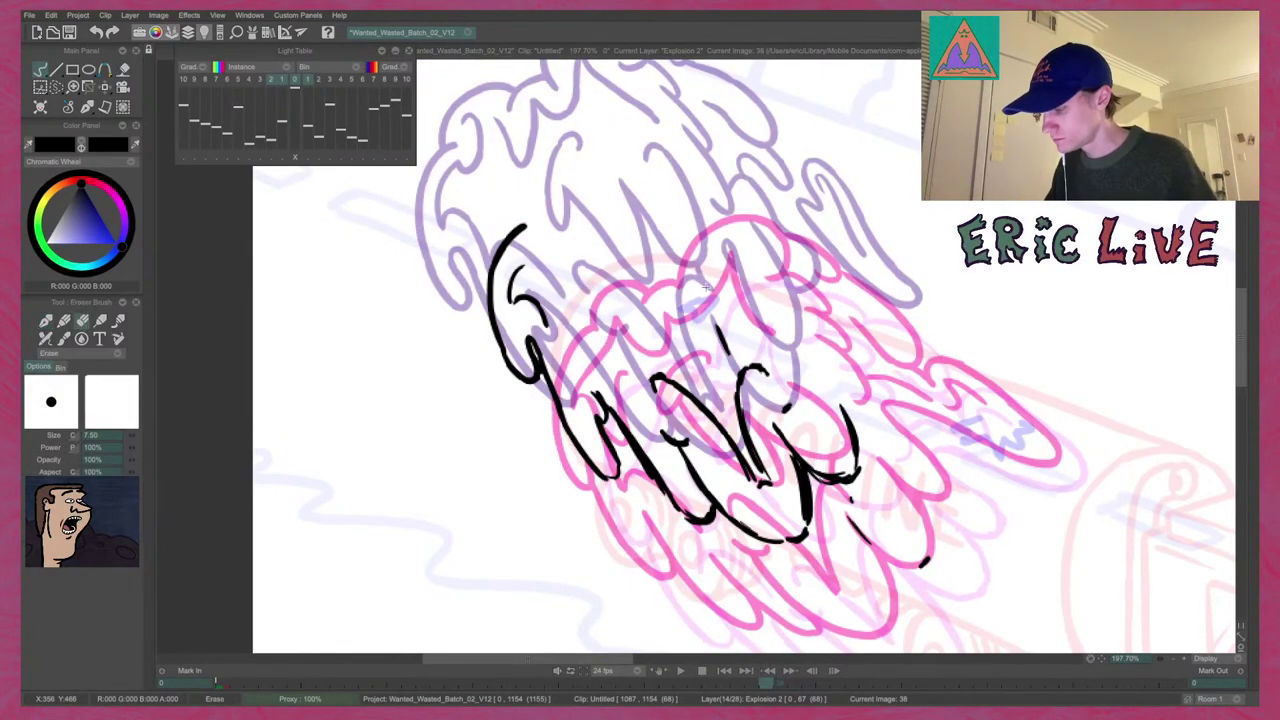
left_click_drag(716, 324, 728, 354)
left_click_drag(790, 403, 785, 411)
left_click_drag(856, 466, 850, 472)
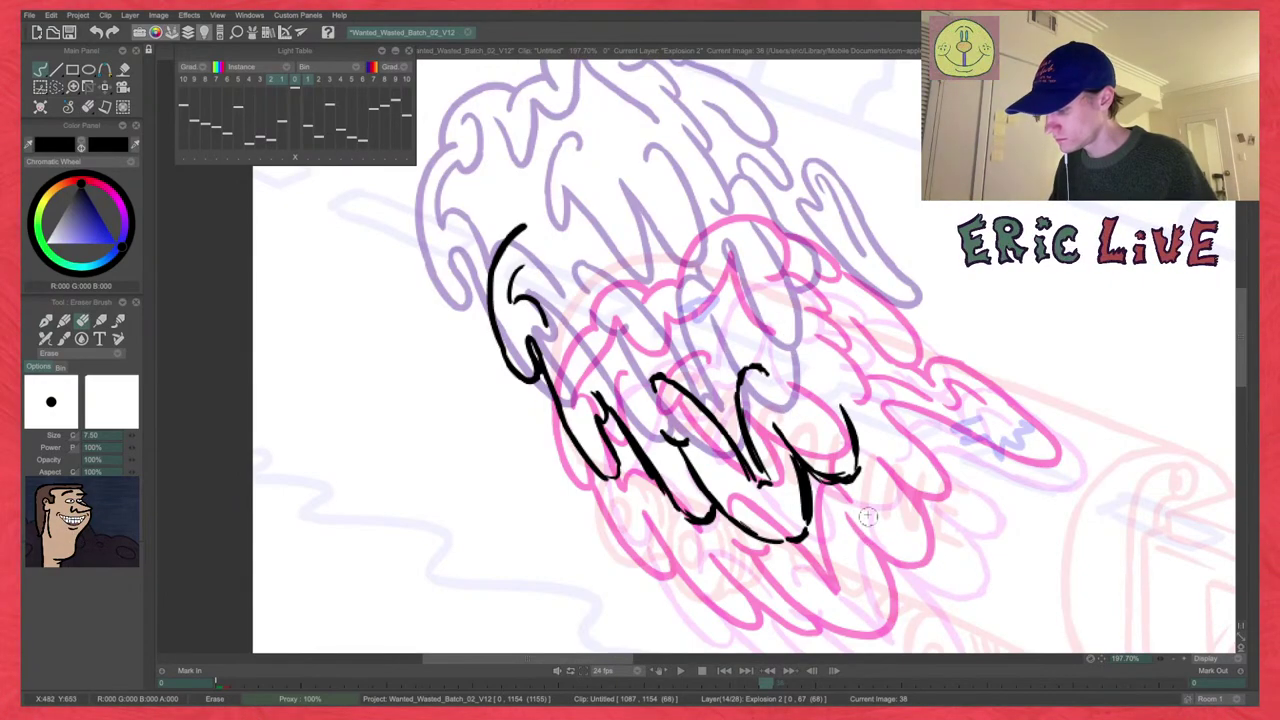
left_click(48, 321)
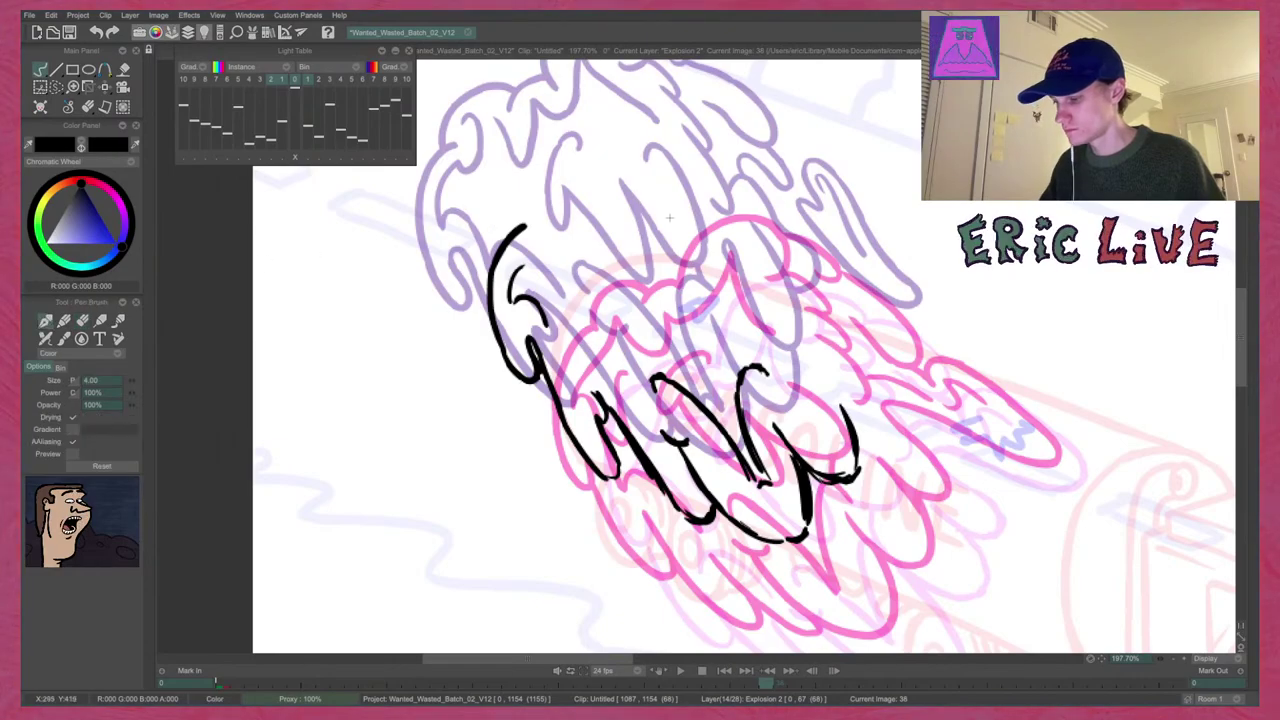
Examine the cleaned fourth drip against the previous and next drawings to plan the next drip up the right side.
key("Left")
key("Right")
key("Right")
key("Left")
key("Left")
key("Right")
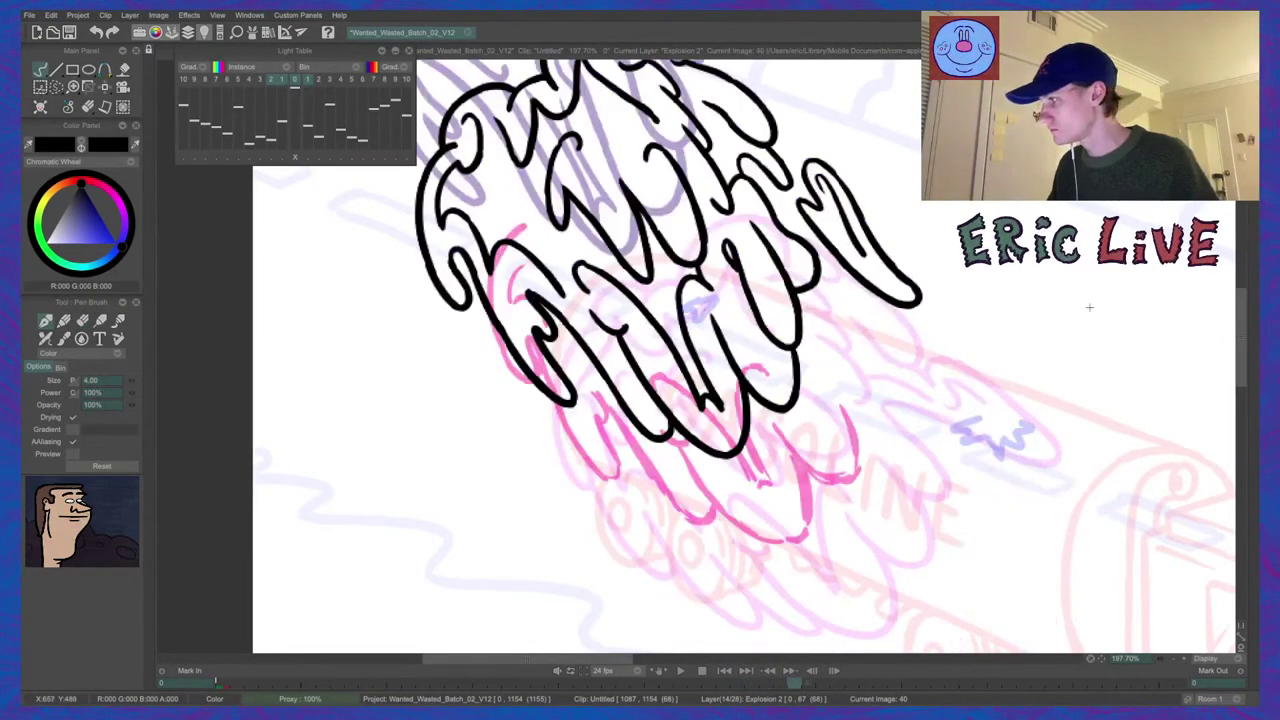
key("Left")
key("Right")
key("Left")
key("Left")
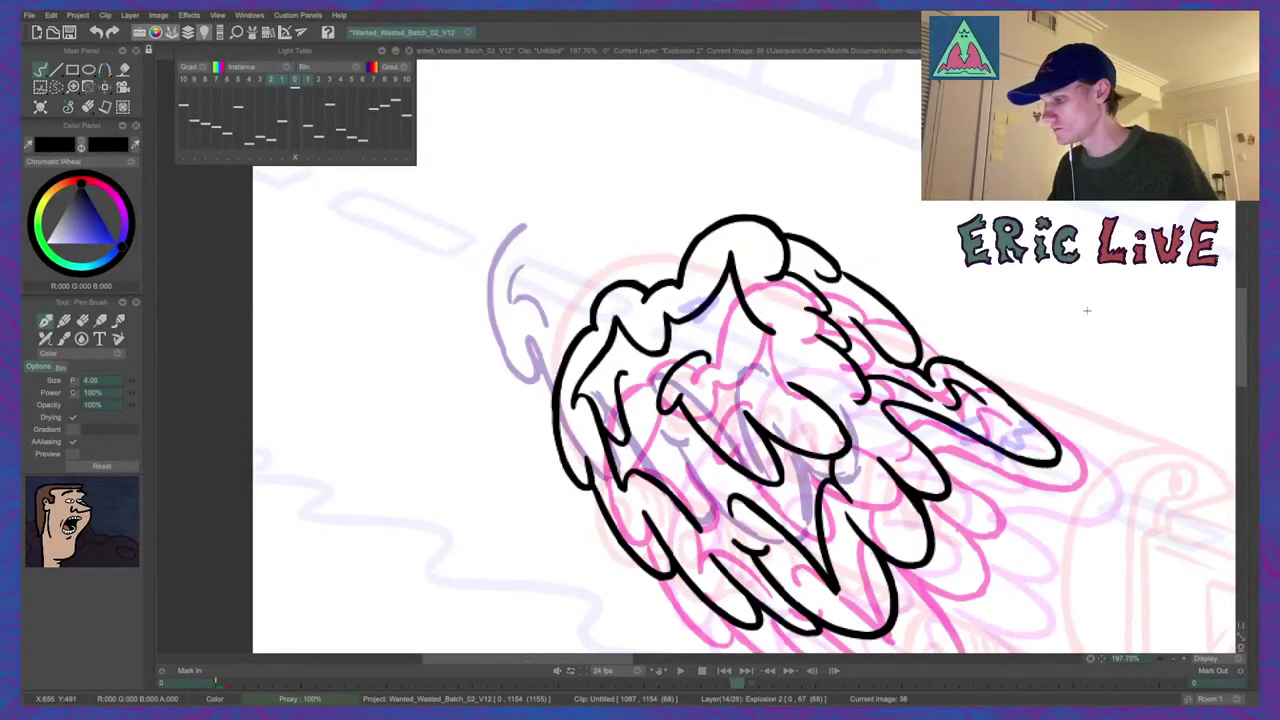
key("Right")
key("Right")
key("Left")
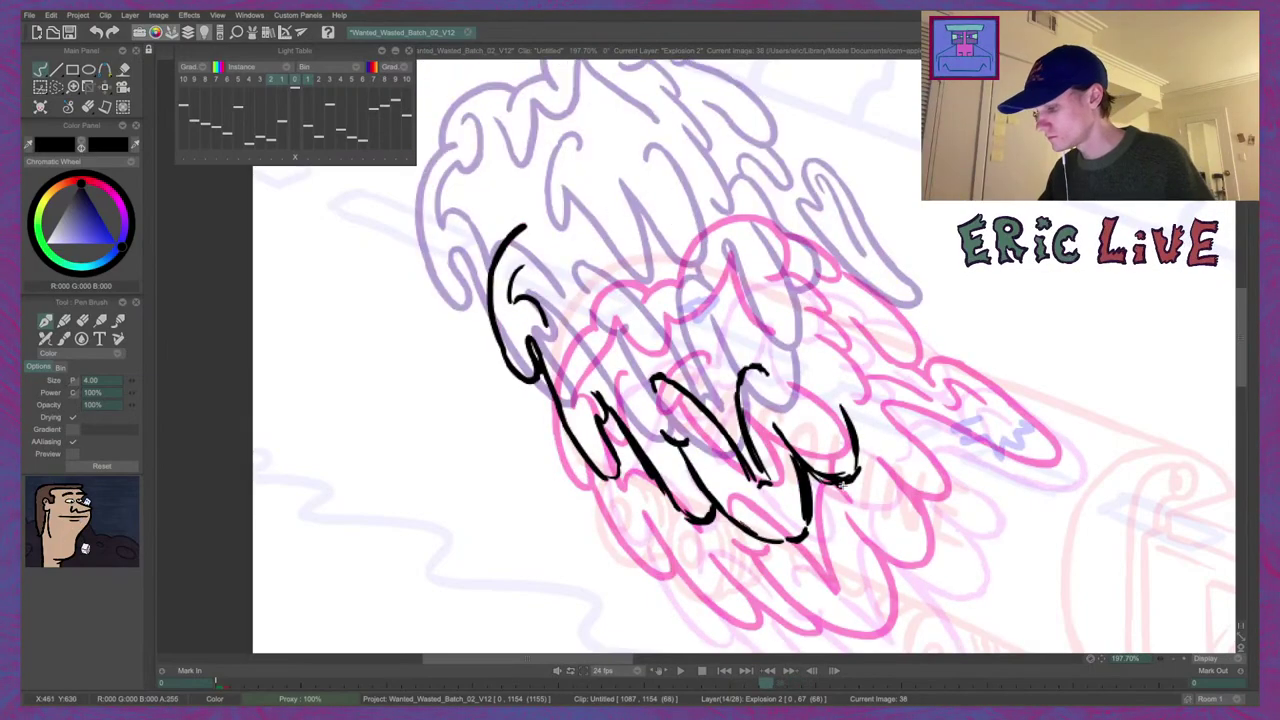
key("Right")
key("Left")
key("Right")
key("Left")
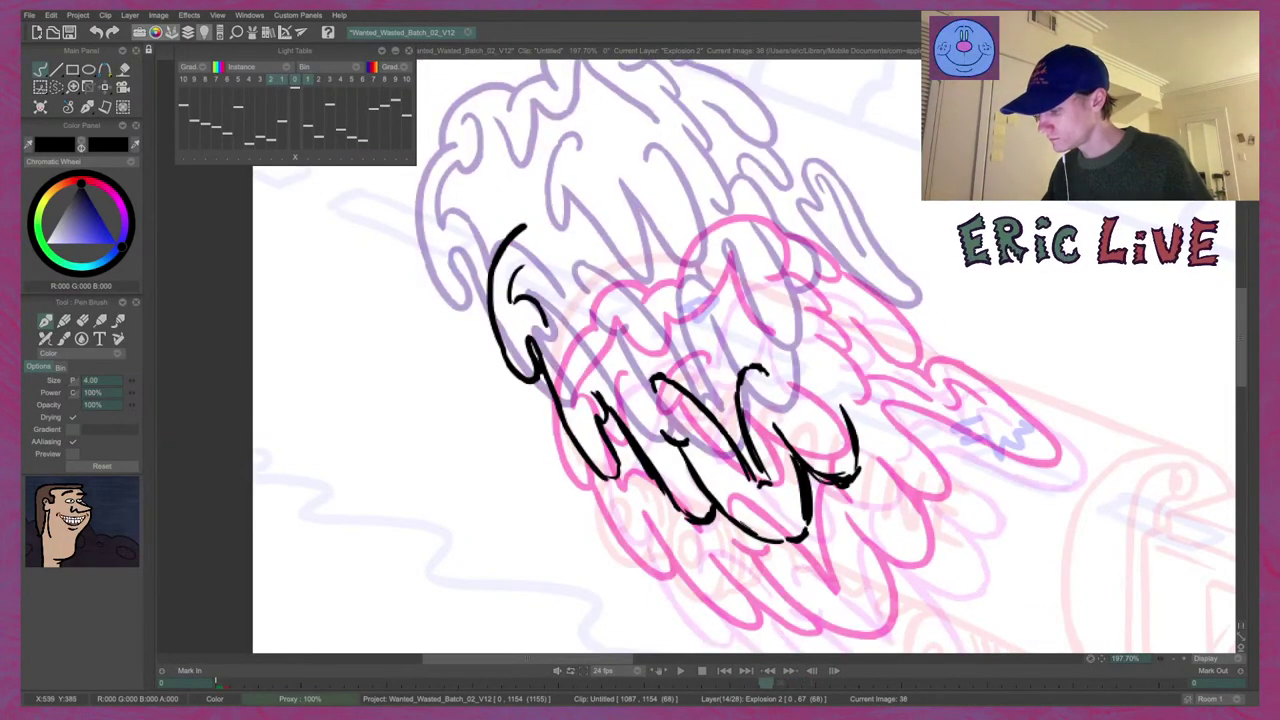
Place guide dots for the next drip and ink its left and right edges above the fourth drip's hooked upper end.
left_click(940, 492)
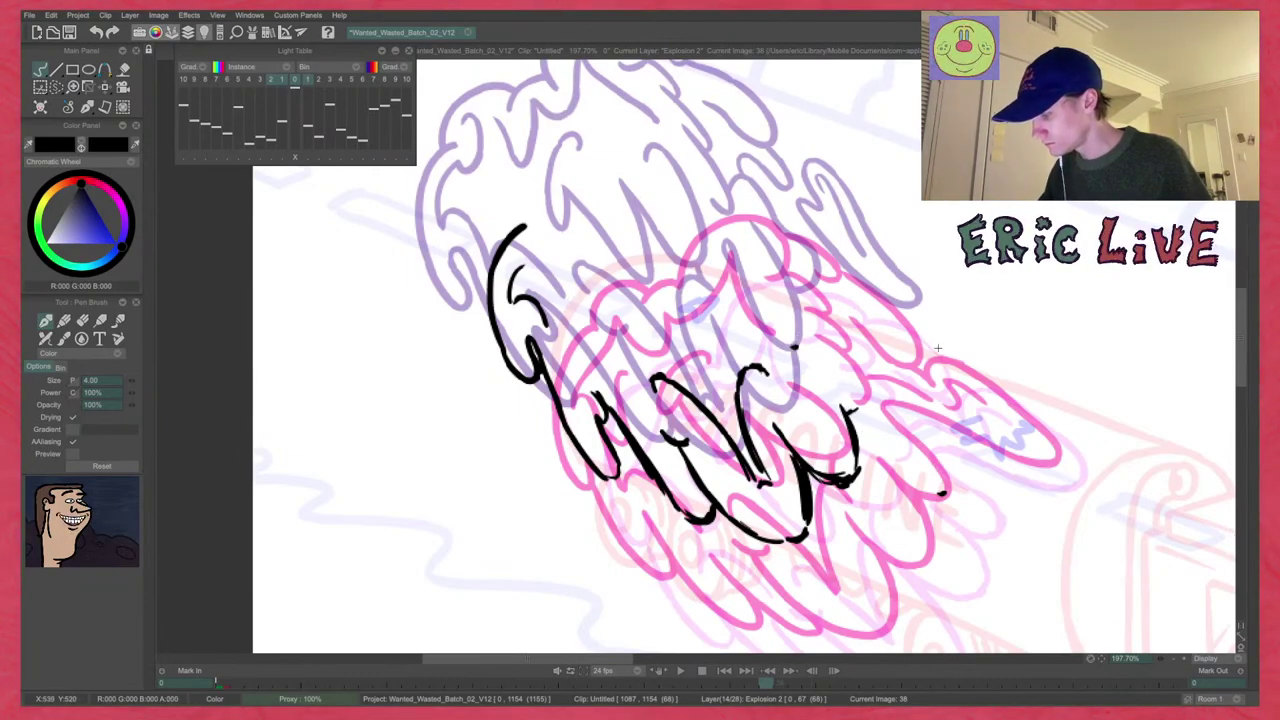
left_click_drag(856, 405, 868, 396)
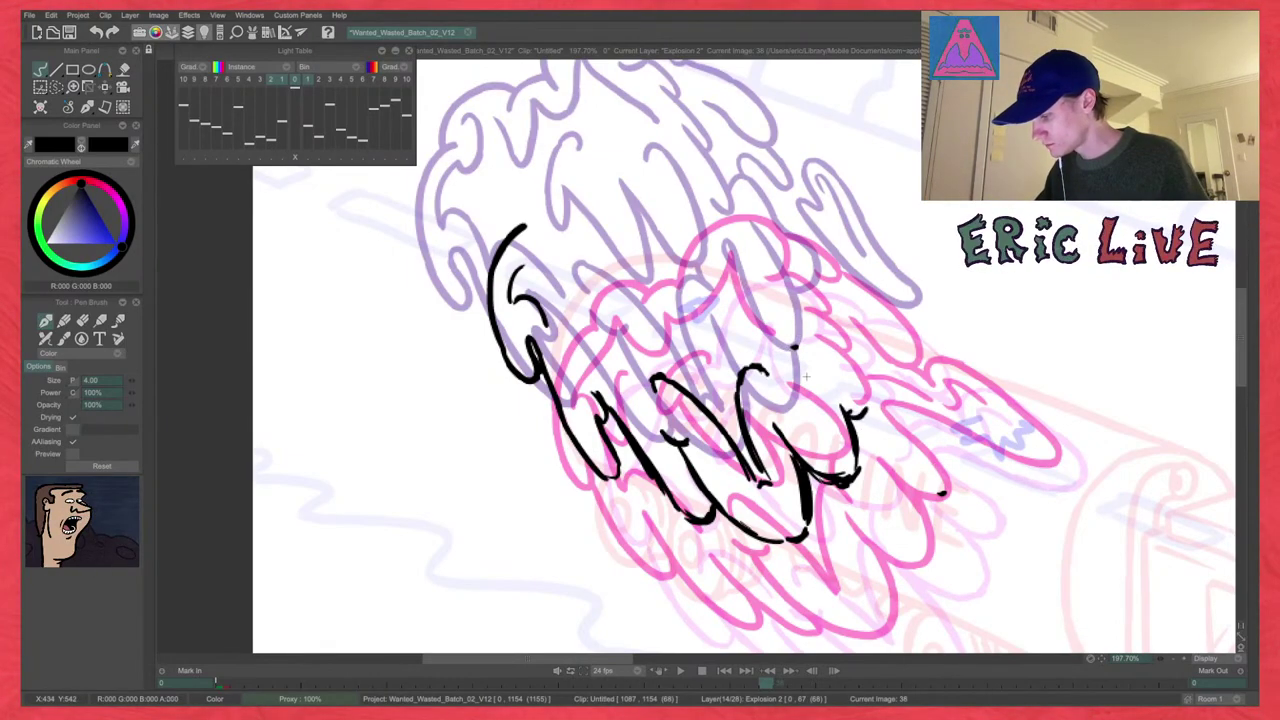
left_click(728, 244)
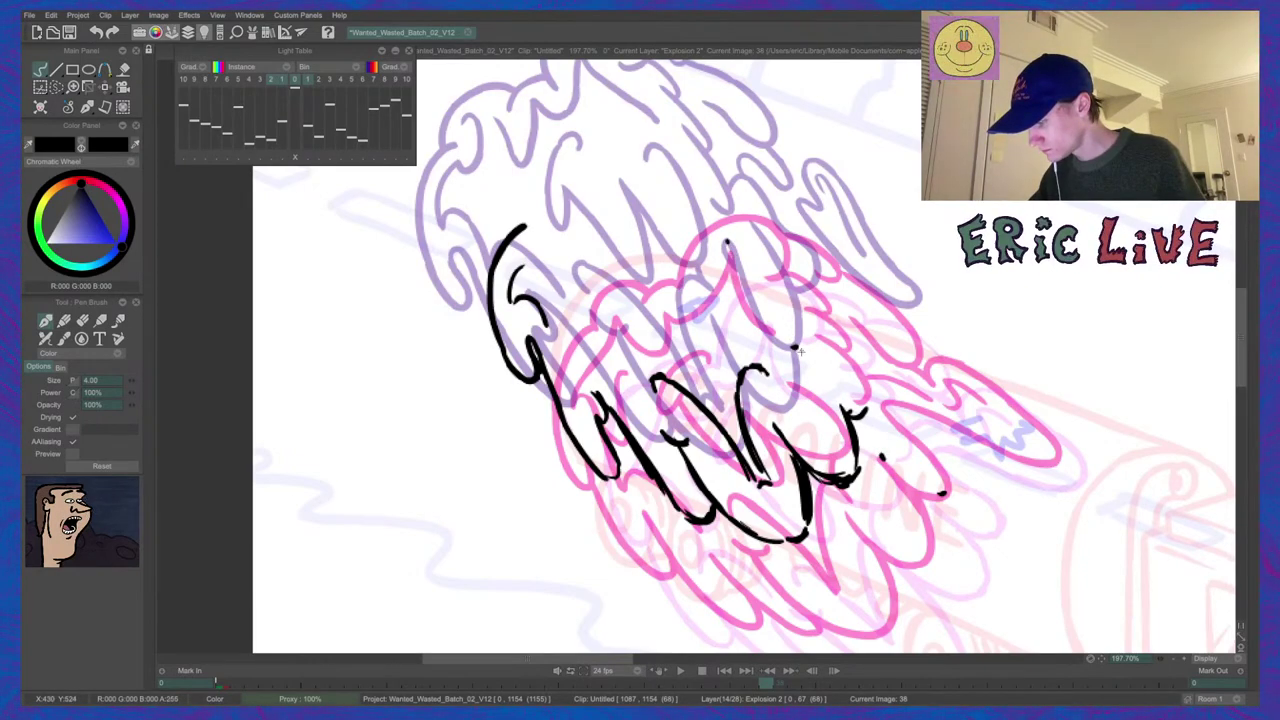
mouse_move(800, 351)
left_mouse_down()
mouse_move(836, 405)
mouse_move(821, 383)
mouse_move(840, 407)
left_mouse_up()
left_click_drag(844, 340, 865, 384)
Examine the fifth drip's edges and remaining guide dots against the neighbouring drawings to judge the in-between spacing.
key("Left")
key("Right")
key("Right")
key("Left")
key("Left")
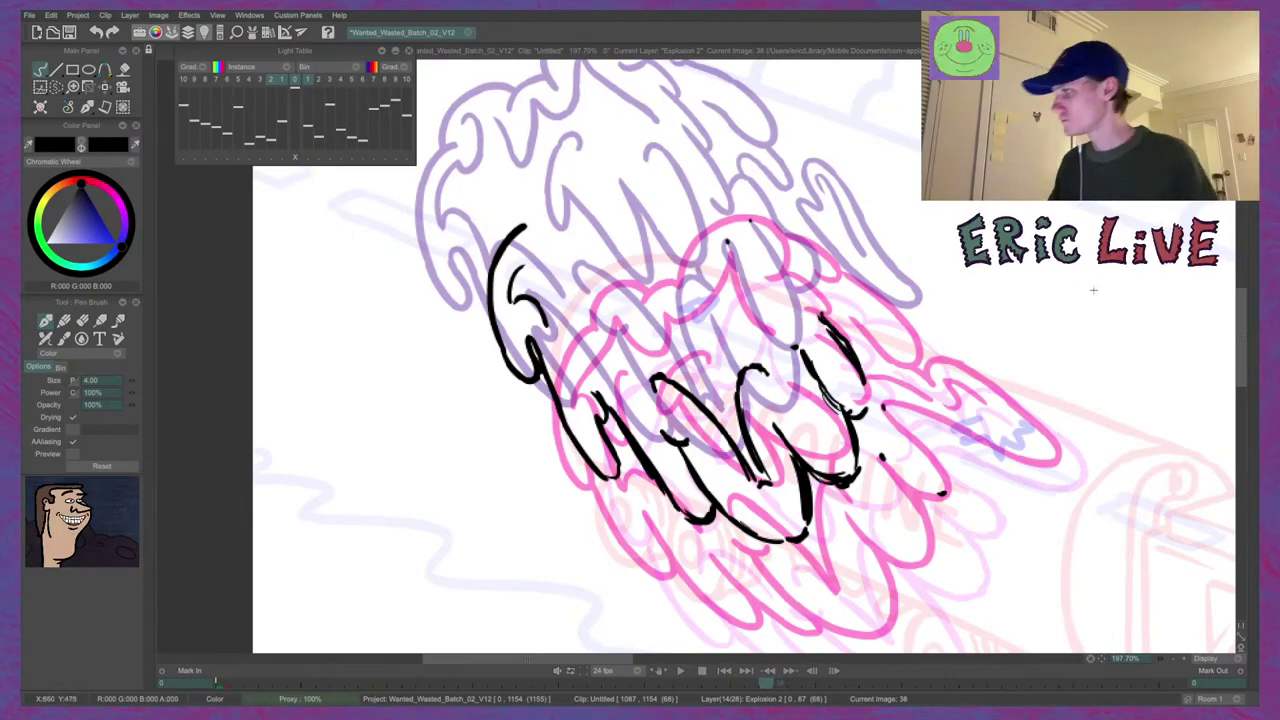
key("Left")
key("Left")
key("Right")
key("Right")
key("Right")
key("Left")
key("Right")
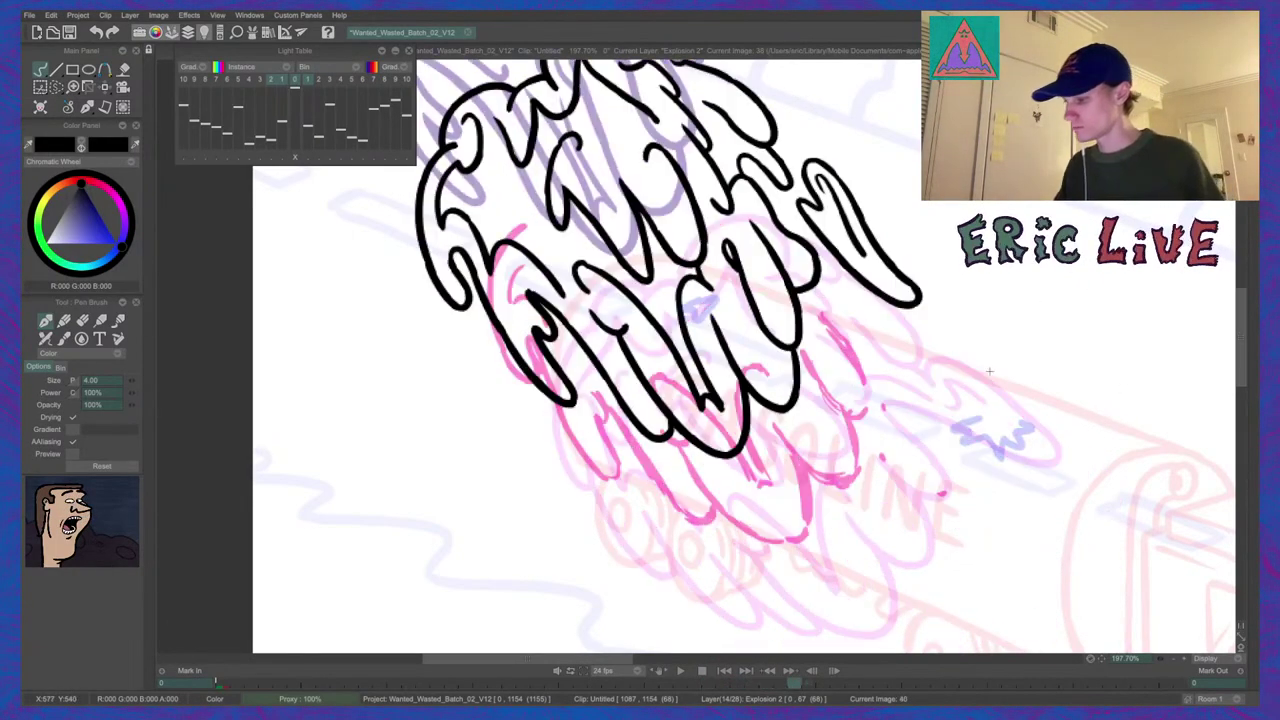
key("Left")
key("Left")
key("Right")
key("Right")
key("Left")
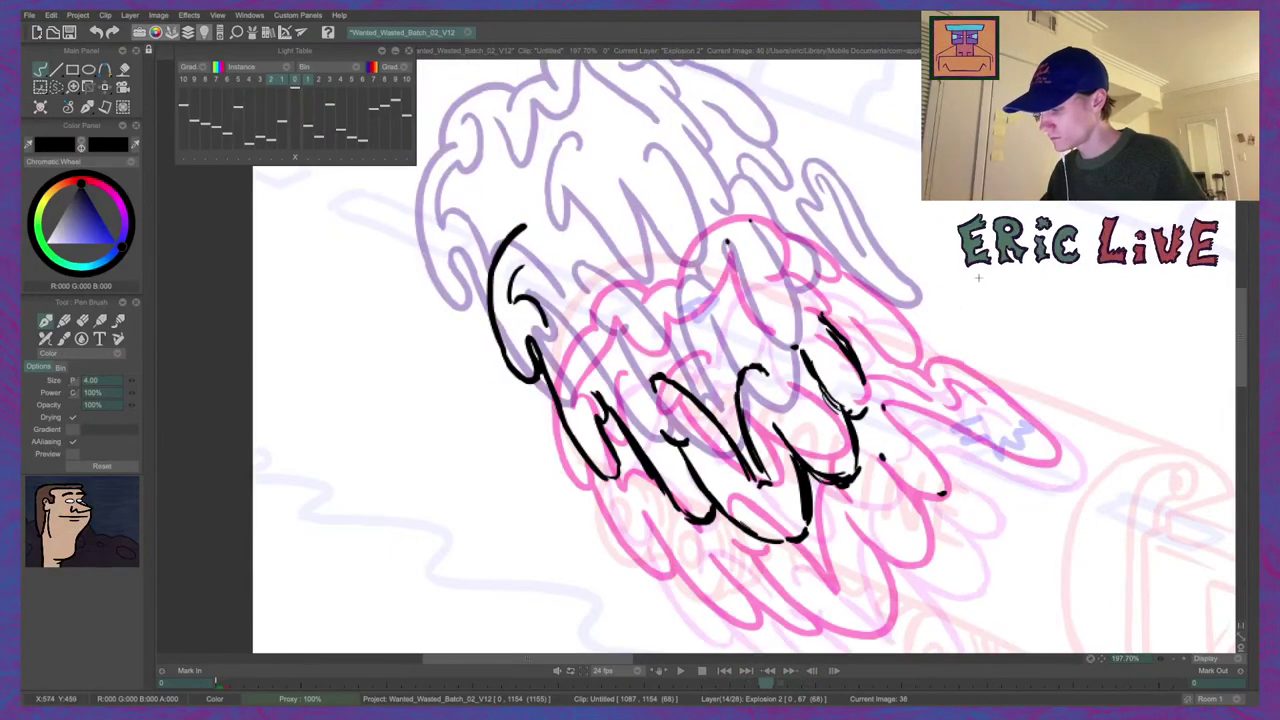
Ink the fifth drip's right edge down to its rounded tip and check it against the neighbouring drawings.
mouse_move(821, 316)
left_mouse_down()
mouse_move(865, 387)
mouse_move(864, 410)
left_mouse_up()
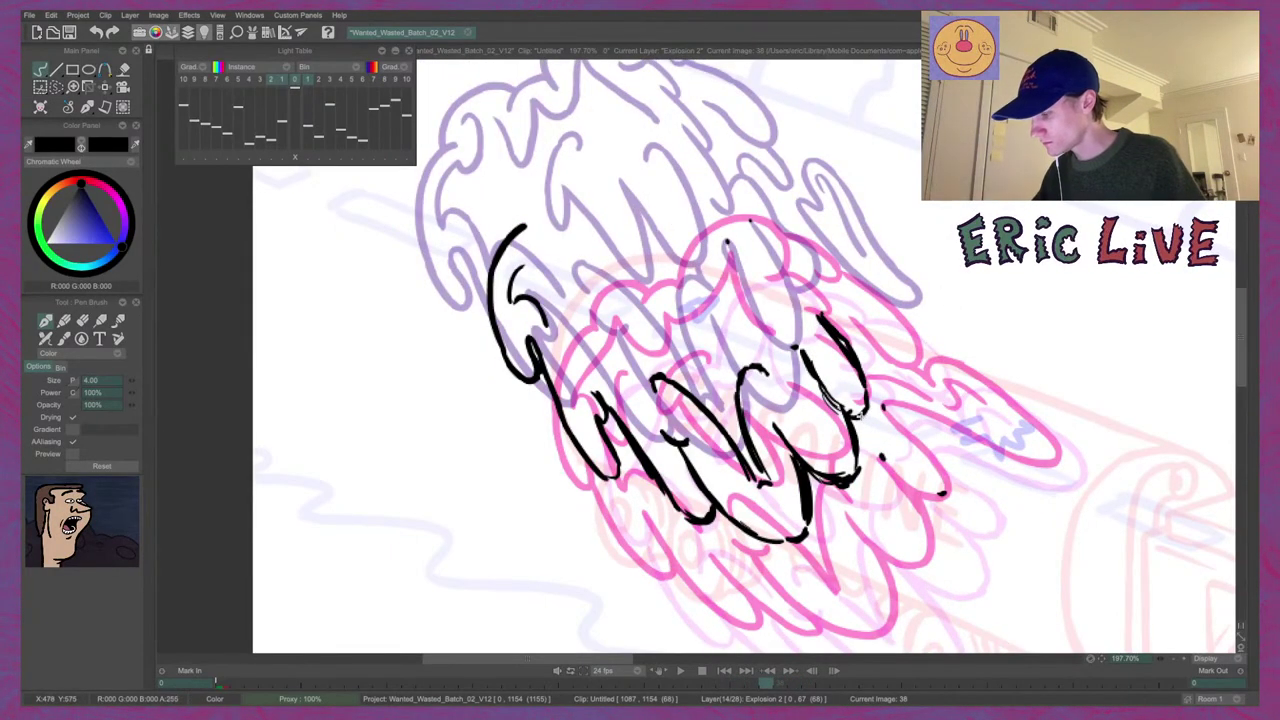
key("Left")
key("Right")
key("Right")
key("Left")
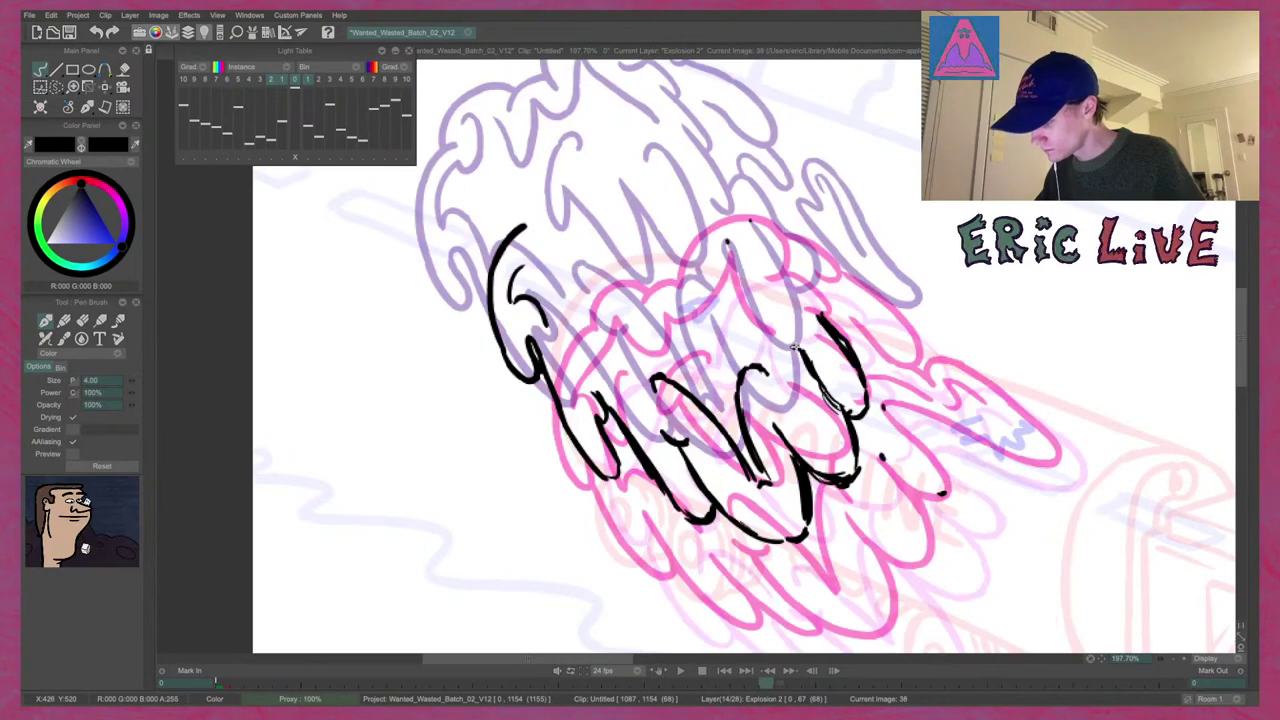
Lasso the rough drips beyond the first one, recolour them red, deselect and switch back to the drawing pen.
left_click(56, 87)
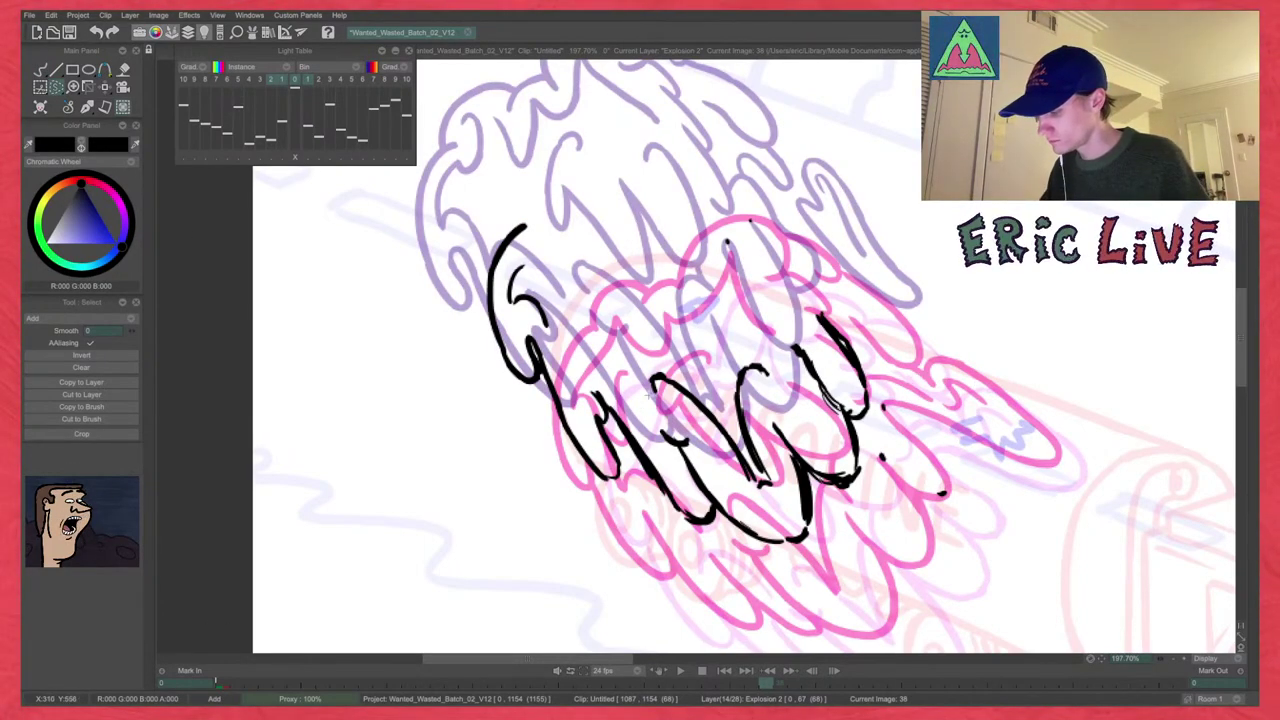
mouse_move(612, 375)
left_mouse_down()
mouse_move(603, 402)
mouse_move(625, 458)
mouse_move(959, 565)
mouse_move(834, 143)
mouse_move(633, 299)
mouse_move(611, 368)
left_mouse_up()
mouse_move(1258, 239)
left_click(1190, 212)
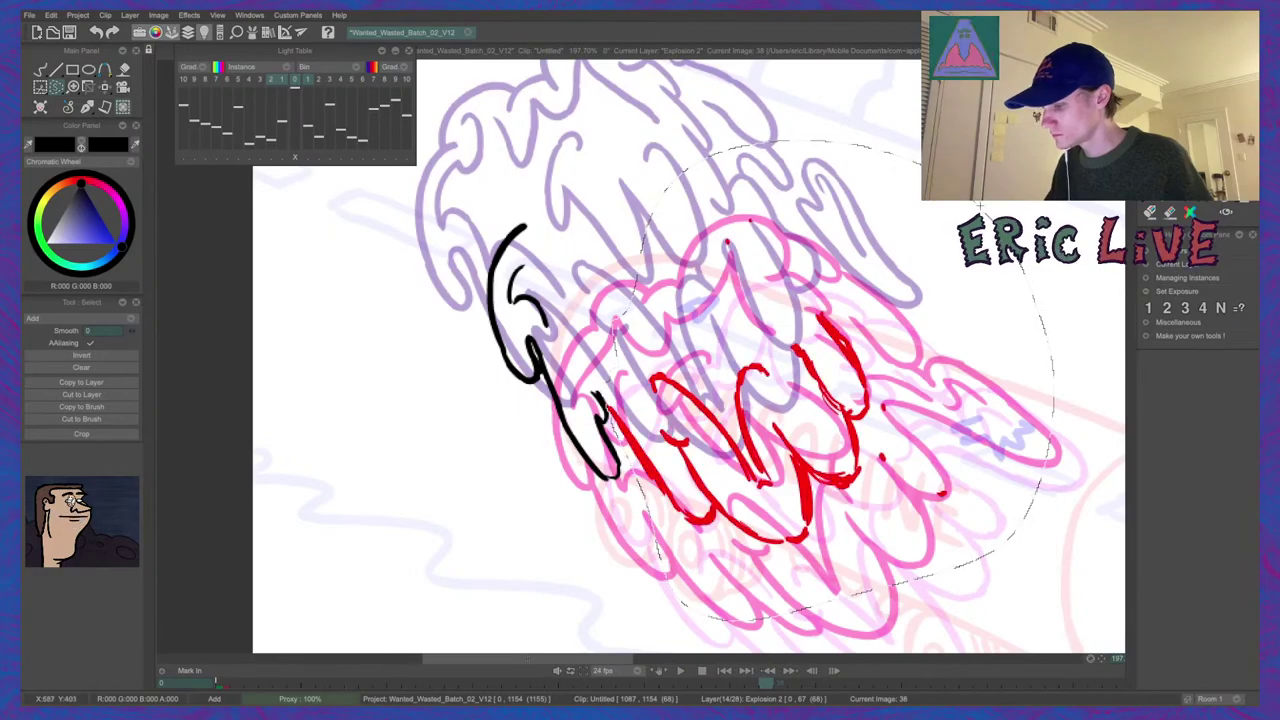
key("ctrl+d")
left_click(41, 70)
Mirror the canvas horizontally and turn off the light table for the Explosion 2 layer.
key("Tab")
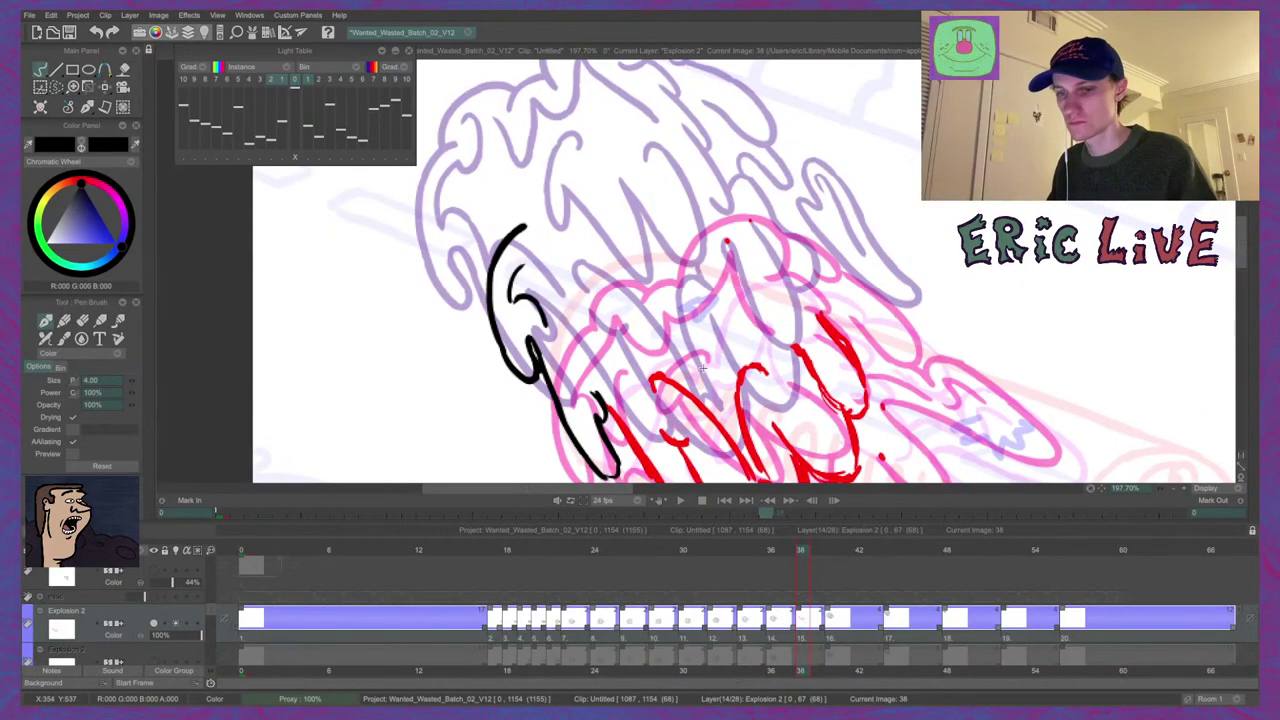
key("Tab")
key("Tab")
key("Tab")
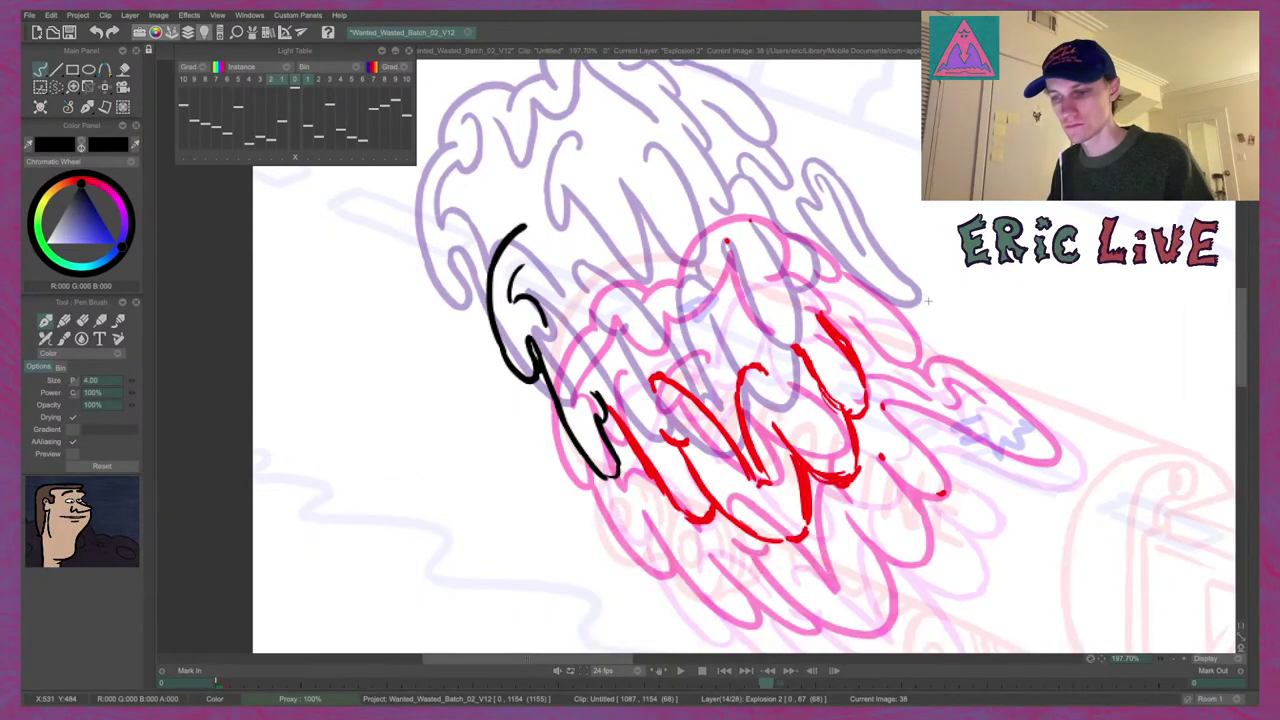
key("shift+x")
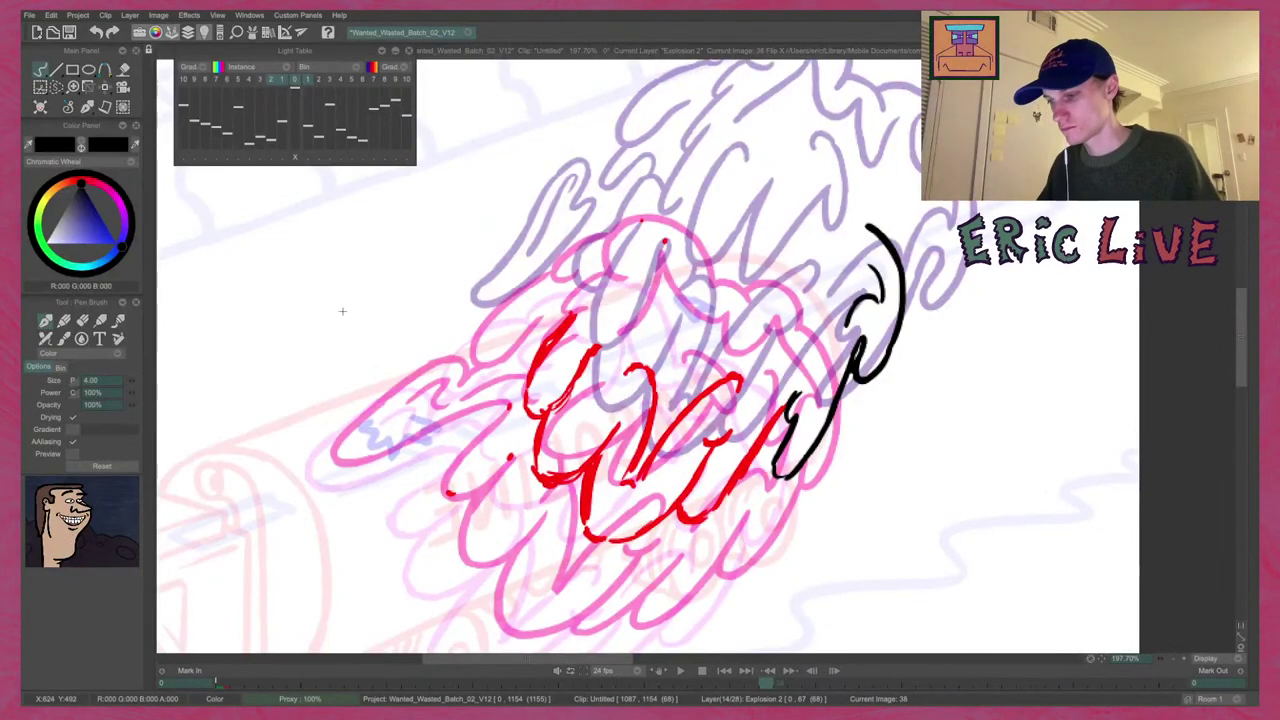
key("Tab")
left_click(175, 623)
key("Tab")
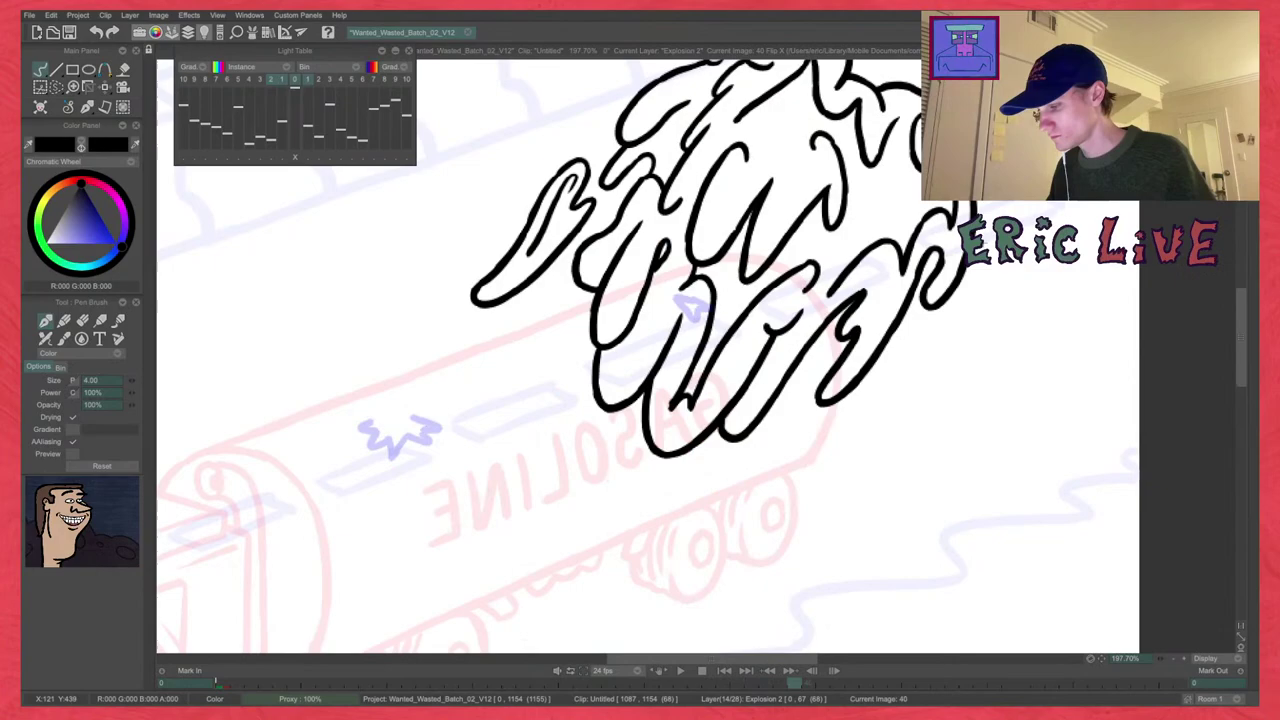
Examine the previous and next explosion drawings against the red rough to judge how the drips move between frames.
key("Left")
key("Left")
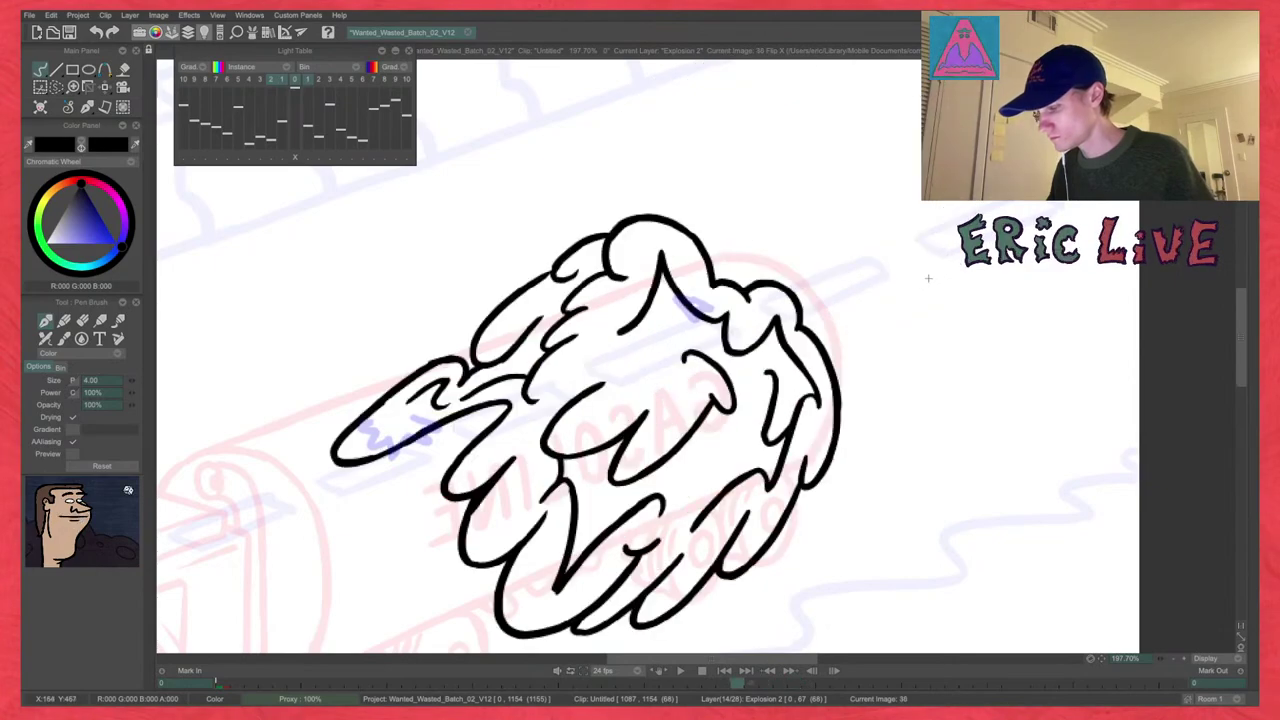
key("Right")
key("Right")
key("Left")
key("Left")
key("Left")
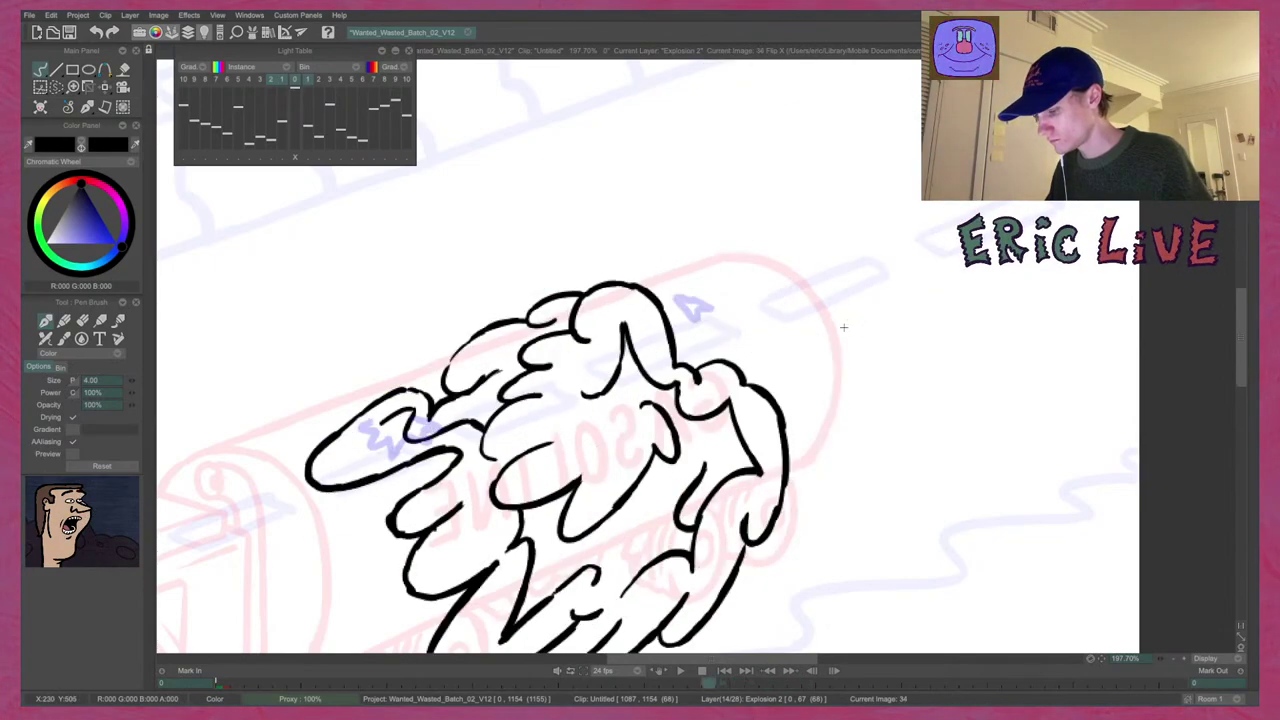
key("Right")
key("Right")
key("Right")
key("Left")
key("Left")
key("Left")
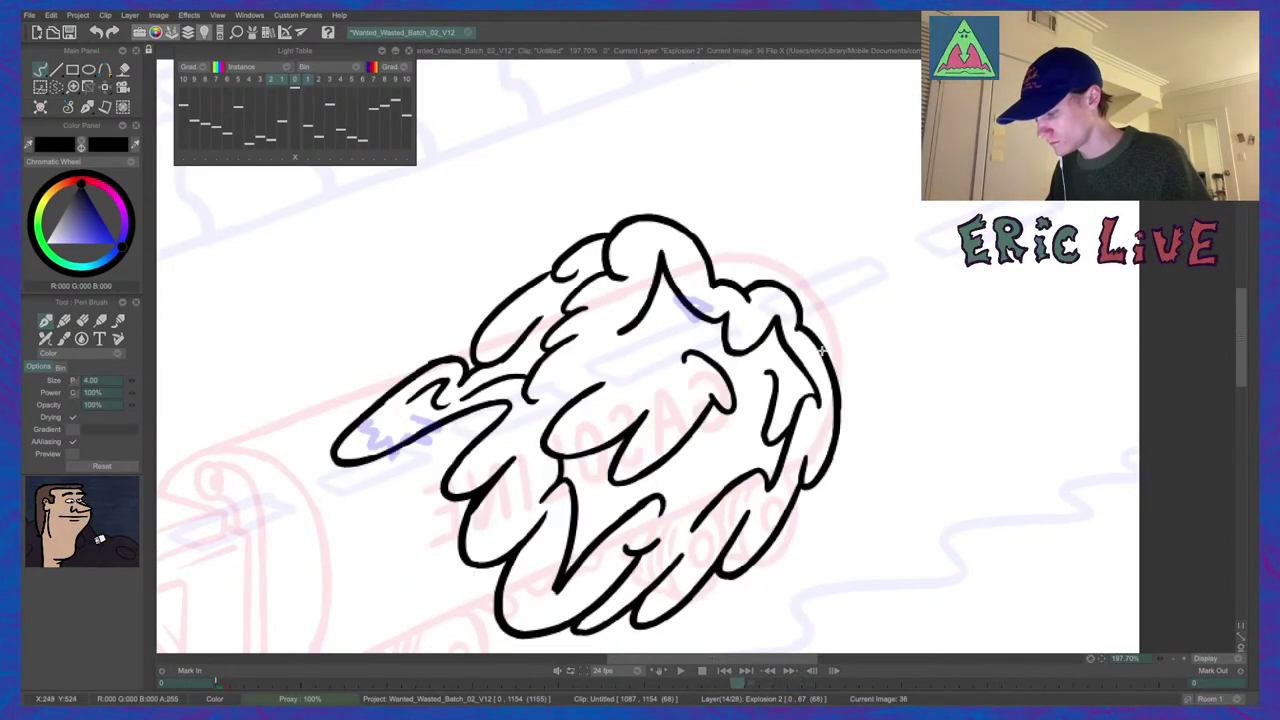
key("Right")
key("Right")
key("Right")
key("Left")
key("Left")
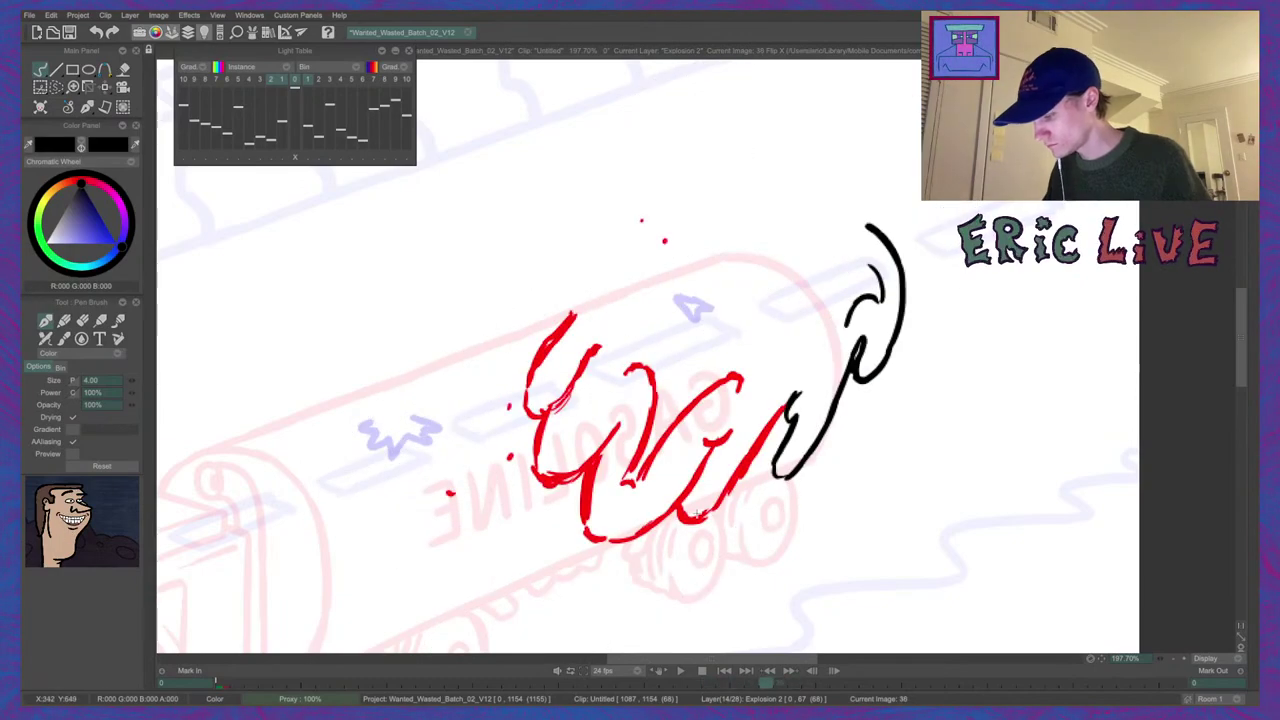
Ink the second drip's outer edge in black over the red rough and try strokes for the widest drip's left edge.
mouse_move(681, 514)
left_mouse_down()
mouse_move(792, 405)
mouse_move(745, 465)
mouse_move(781, 412)
left_mouse_up()
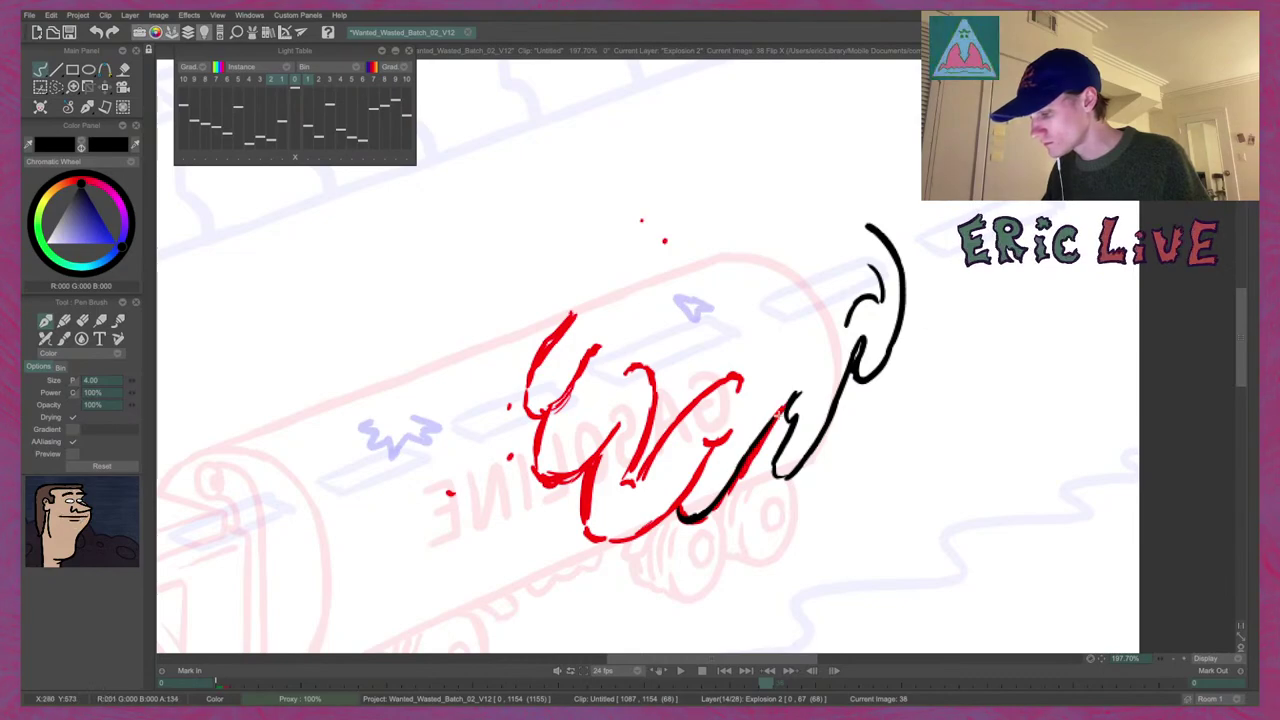
left_click_drag(737, 471, 785, 409)
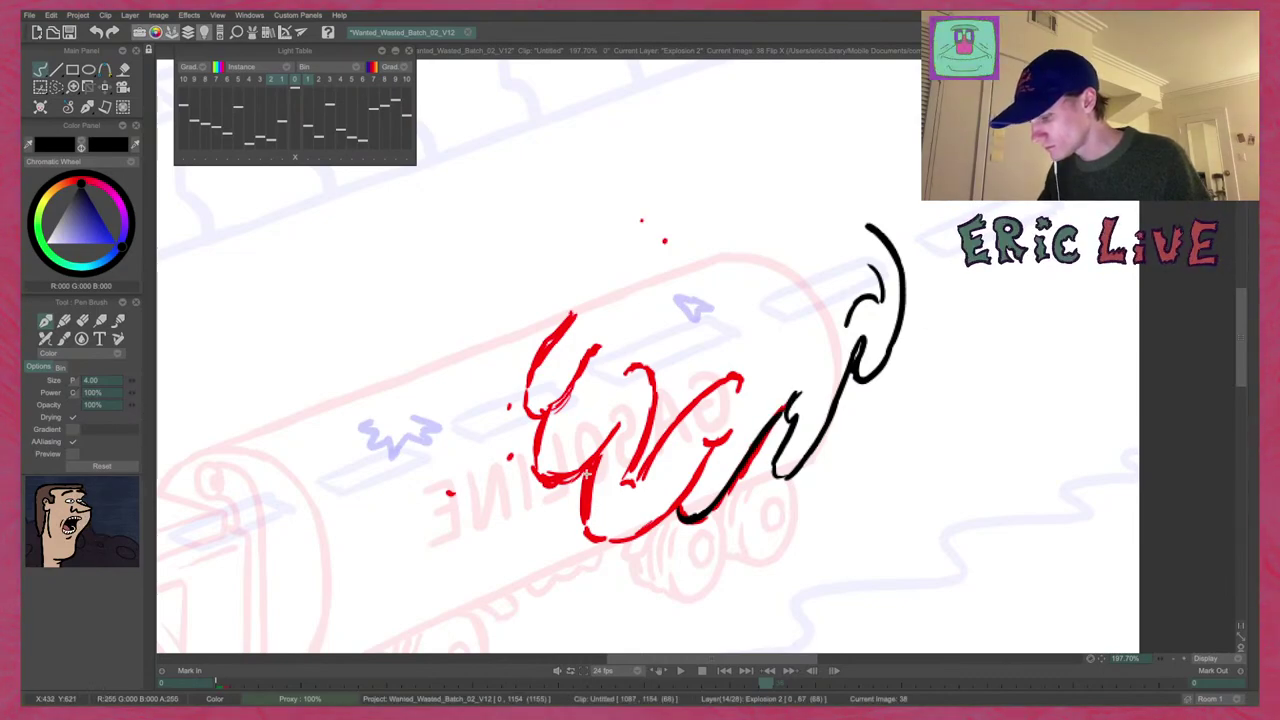
left_click_drag(589, 469, 597, 539)
key("ctrl+z")
mouse_move(590, 469)
left_mouse_down()
mouse_move(587, 500)
mouse_move(585, 481)
mouse_move(588, 532)
left_mouse_up()
key("ctrl+z")
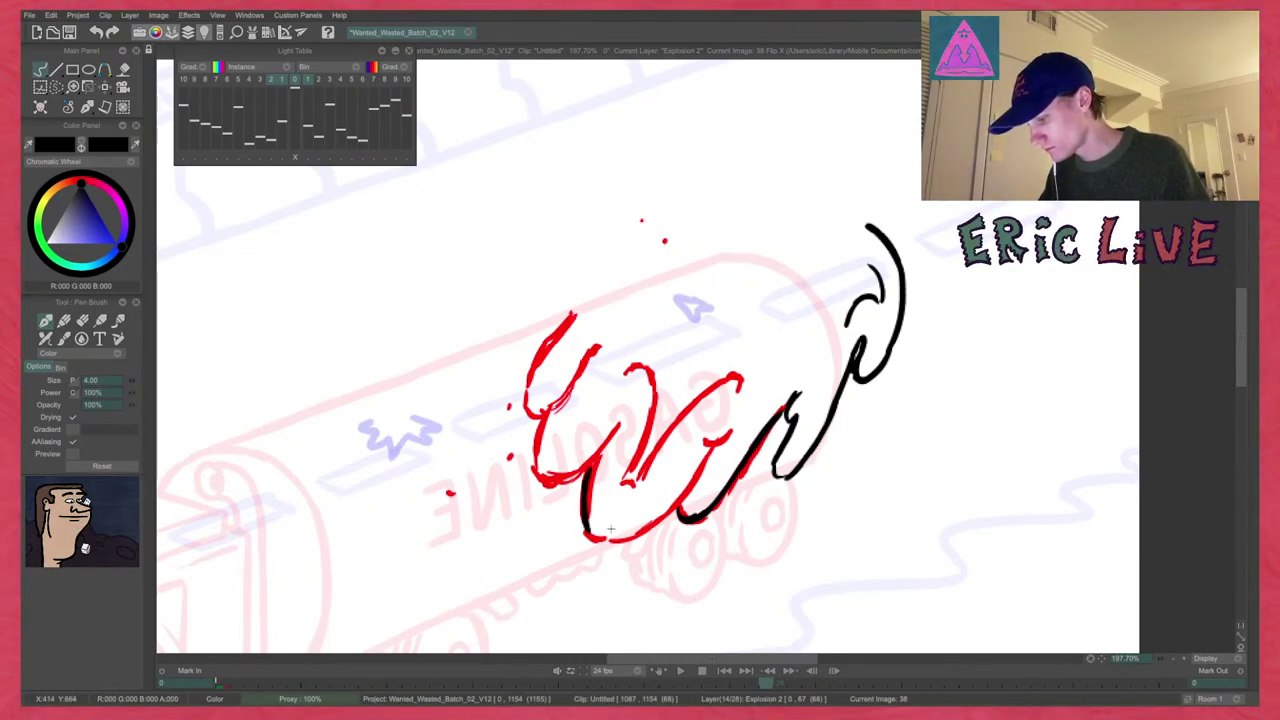
key("ctrl+z")
left_click_drag(590, 469, 596, 538)
key("ctrl+z")
Ink the widest drip's left edge and rounded bottom over the red rough, checking them against the neighbouring drawings.
key("Left")
key("Right")
key("Right")
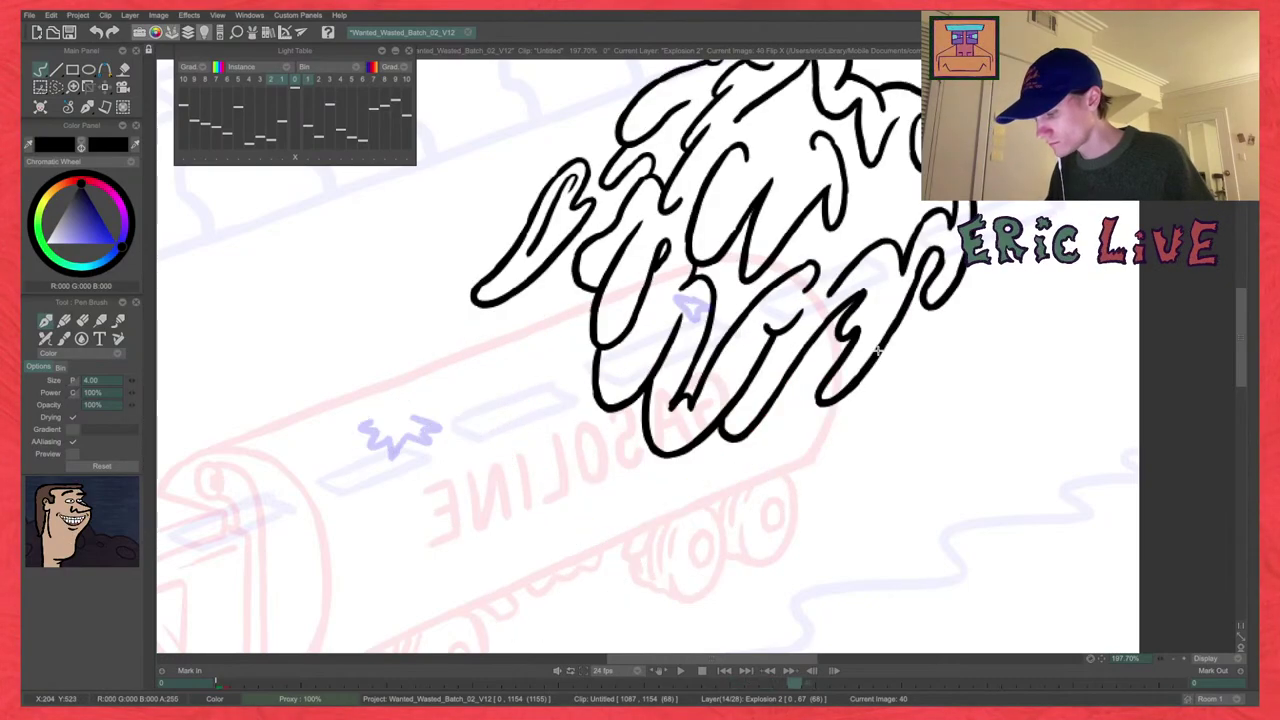
key("Left")
mouse_move(596, 463)
left_mouse_down()
mouse_move(586, 524)
mouse_move(650, 522)
mouse_move(630, 524)
mouse_move(638, 541)
mouse_move(680, 497)
left_mouse_up()
key("ctrl+z")
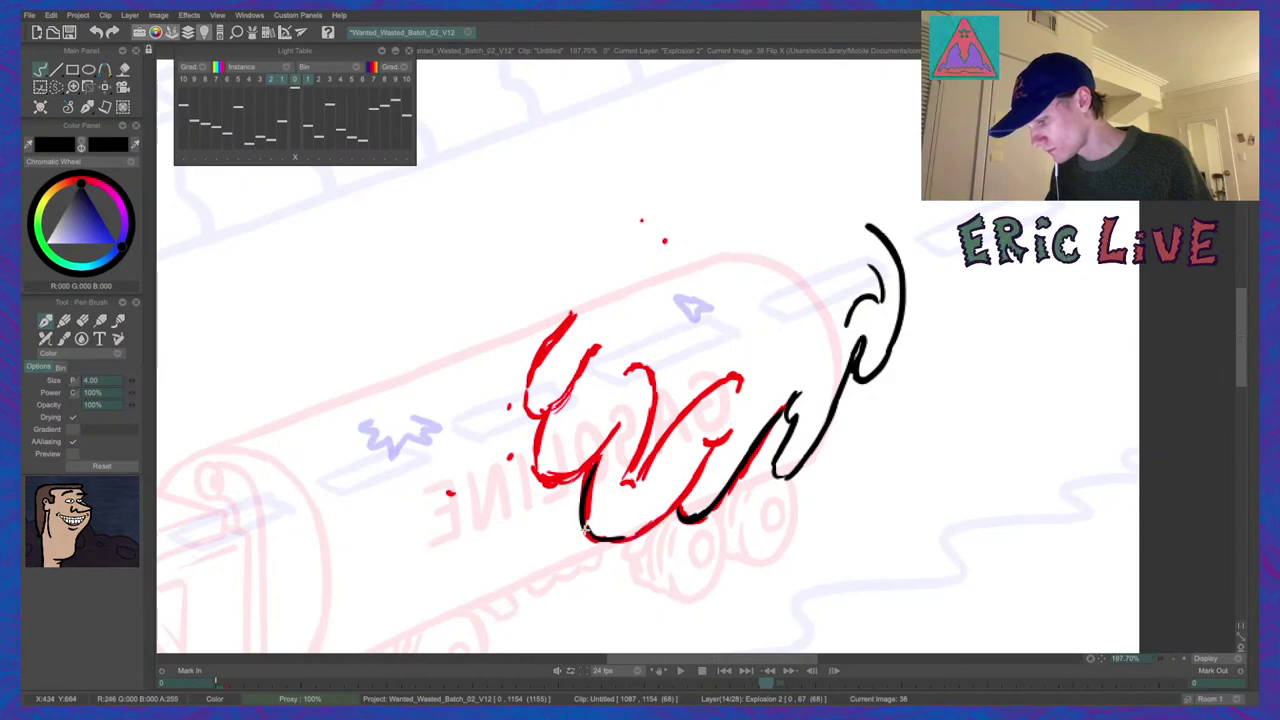
Ink the widest drip's lower-right curve from its rounded bottom up to the second drip's tip.
mouse_move(587, 531)
left_mouse_down()
mouse_move(646, 511)
mouse_move(614, 532)
mouse_move(627, 539)
mouse_move(690, 473)
mouse_move(639, 528)
mouse_move(668, 508)
mouse_move(683, 483)
mouse_move(615, 542)
mouse_move(686, 495)
left_mouse_up()
key("ctrl+z")
key("ctrl+z")
key("ctrl+z")
left_click_drag(622, 541, 680, 502)
left_click_drag(625, 539, 674, 504)
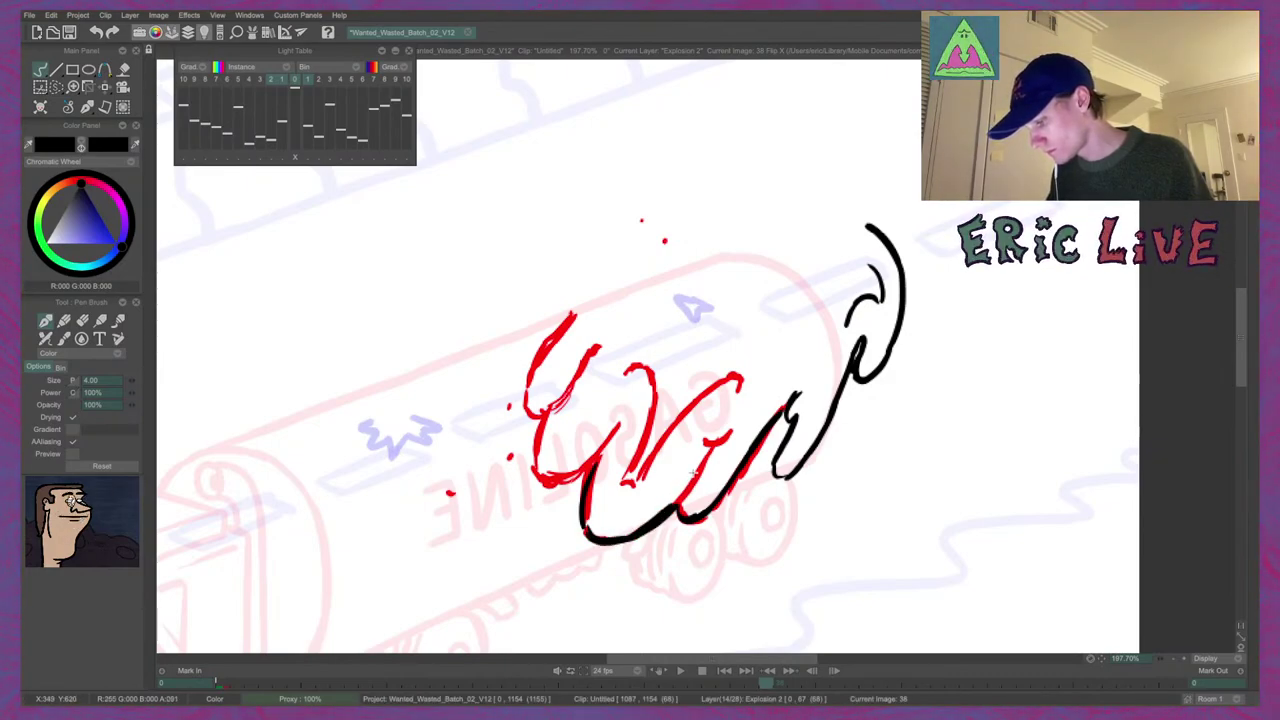
key("ctrl+z")
key("ctrl+z")
mouse_move(616, 542)
left_mouse_down()
mouse_move(678, 502)
mouse_move(644, 528)
mouse_move(662, 518)
mouse_move(678, 502)
mouse_move(626, 538)
mouse_move(680, 498)
left_mouse_up()
key("ctrl+z")
Compare the widest drip's lower curve with the next drawing, try another short stroke there, and restore the curve.
key("Right")
key("Right")
key("Left")
key("Left")
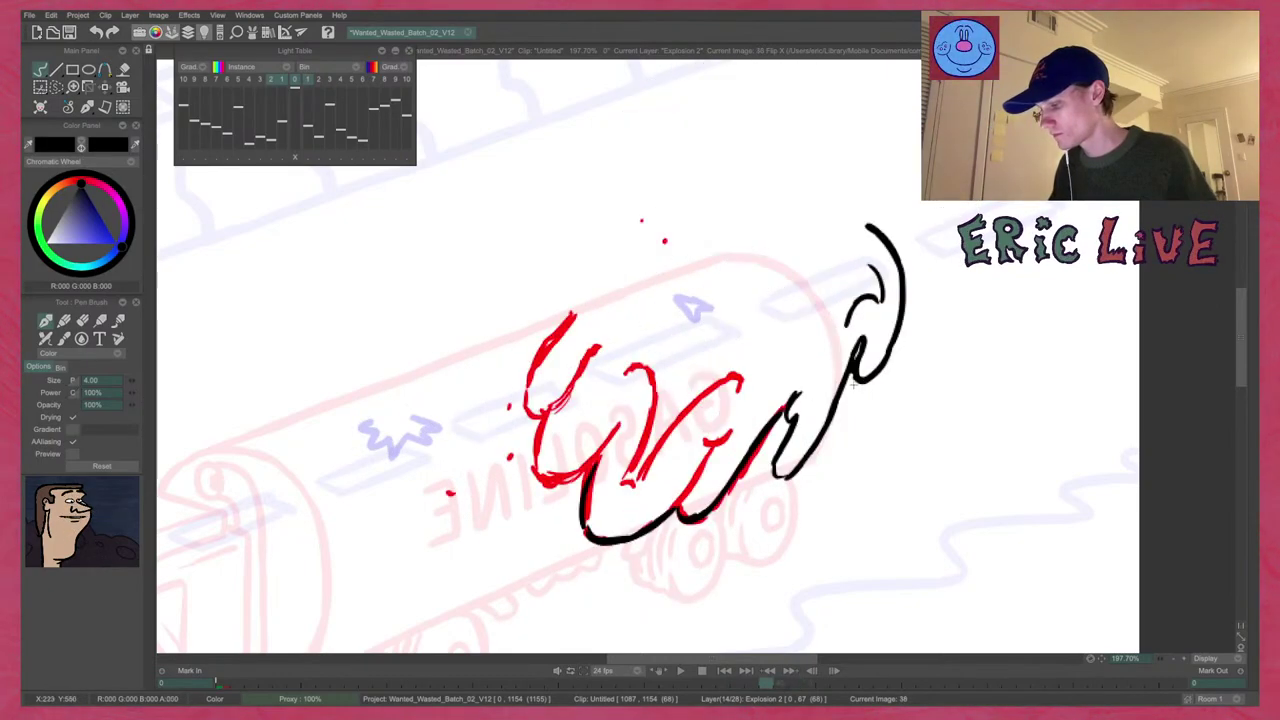
left_click_drag(617, 541, 630, 538)
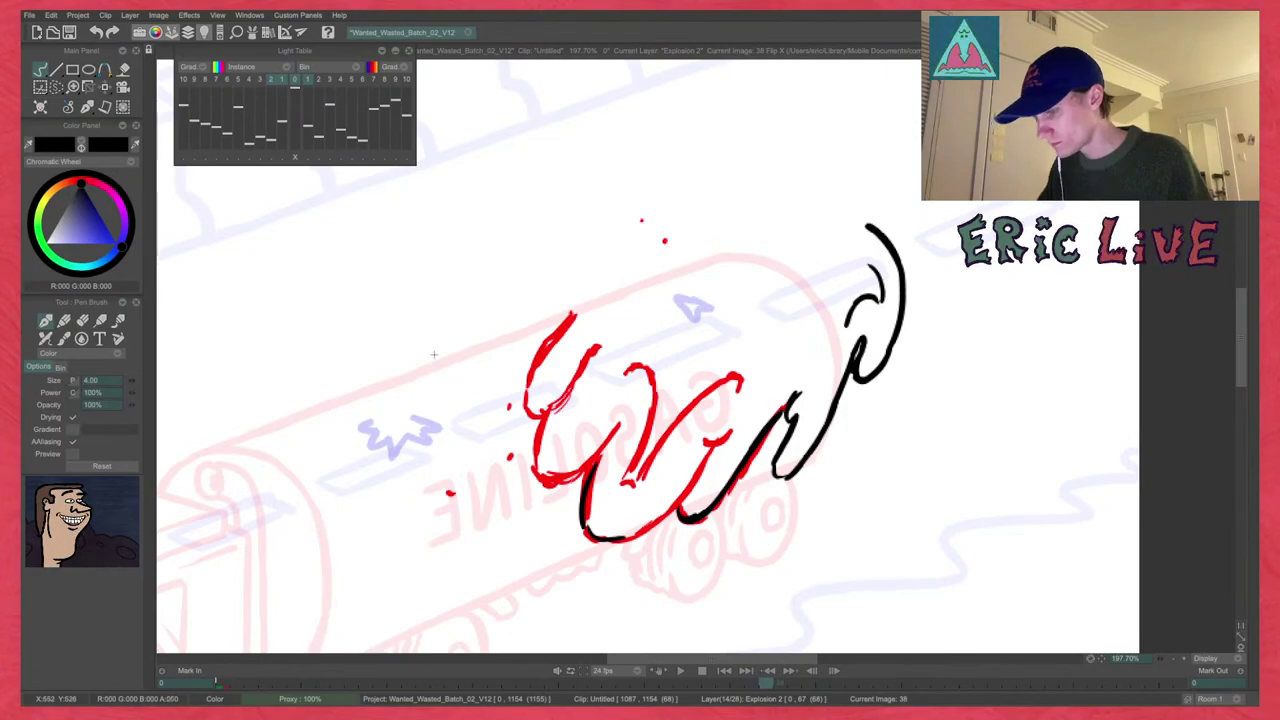
left_click(54, 16)
left_click(69, 39)
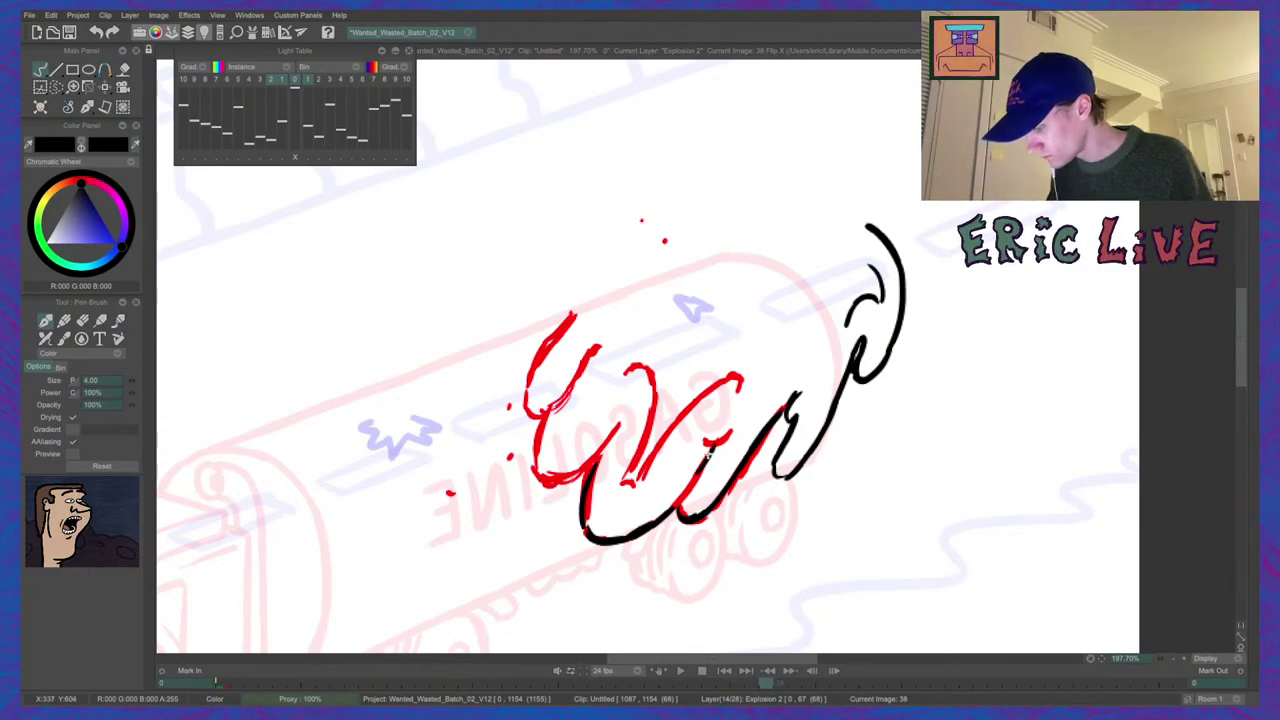
Ink the second drip's inner edge and small upper hook in black, comparing them with the previous and next drawings.
key("Left")
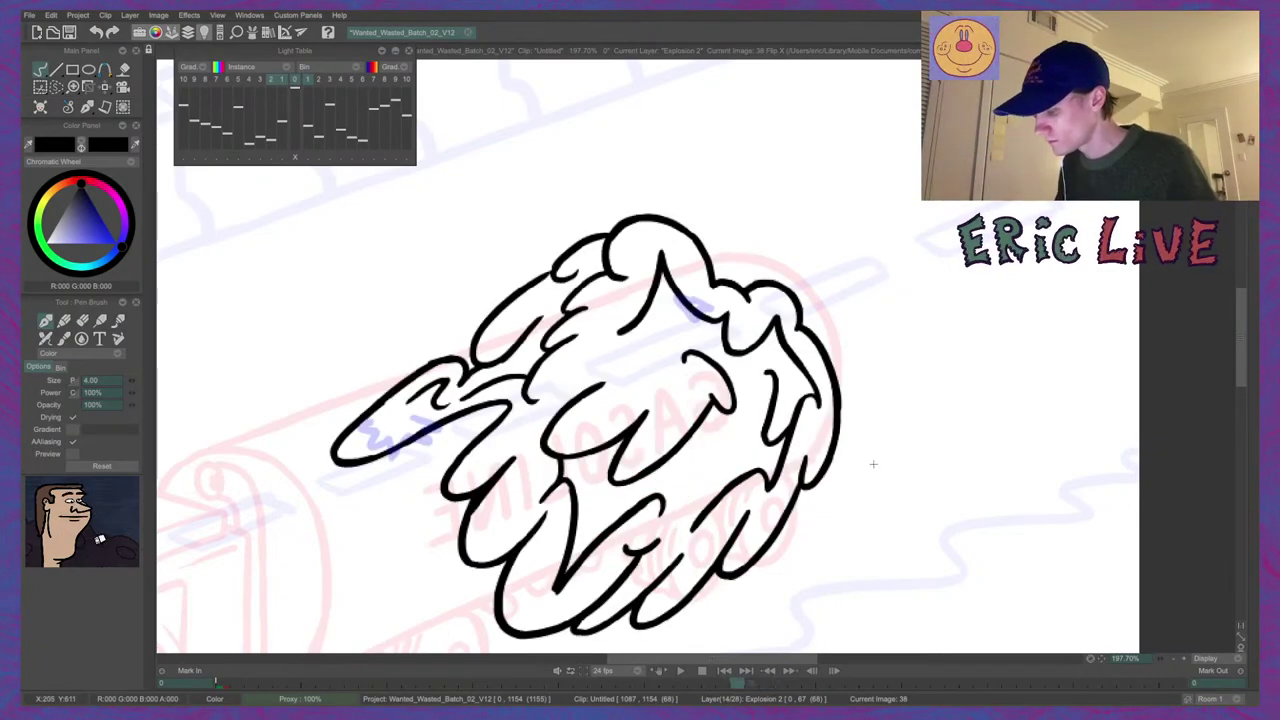
key("Right")
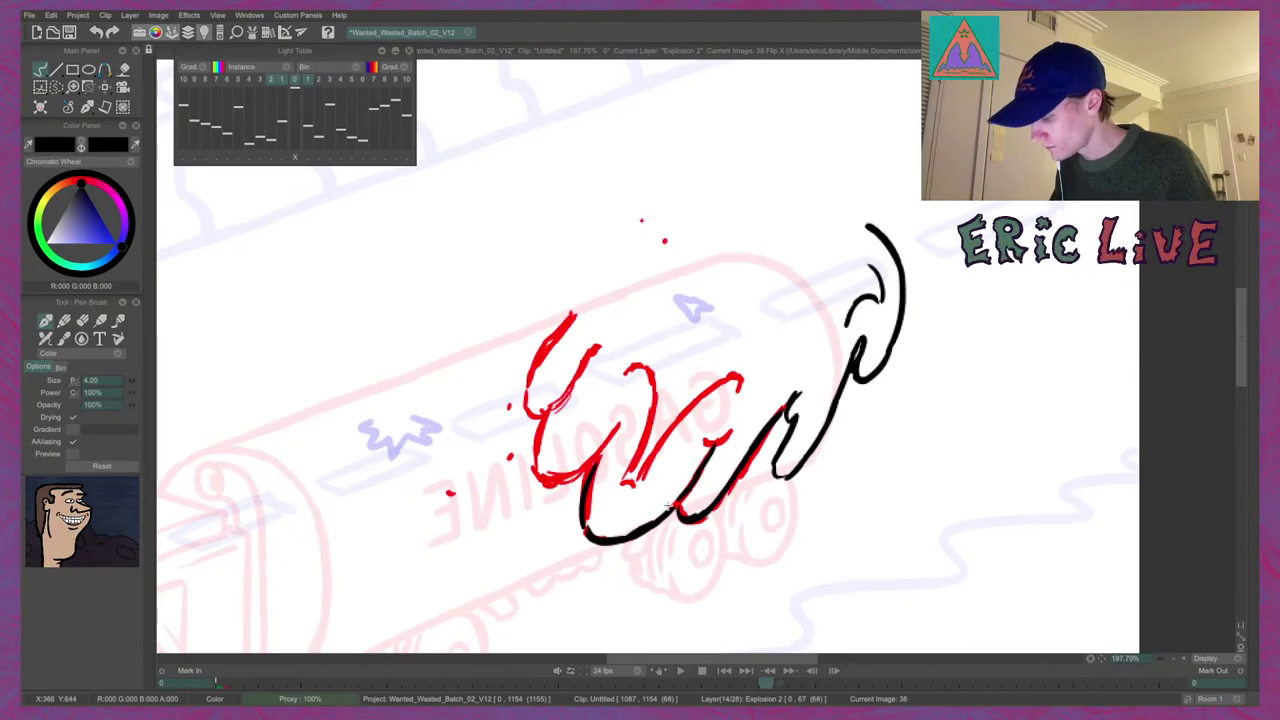
key("Right")
key("Right")
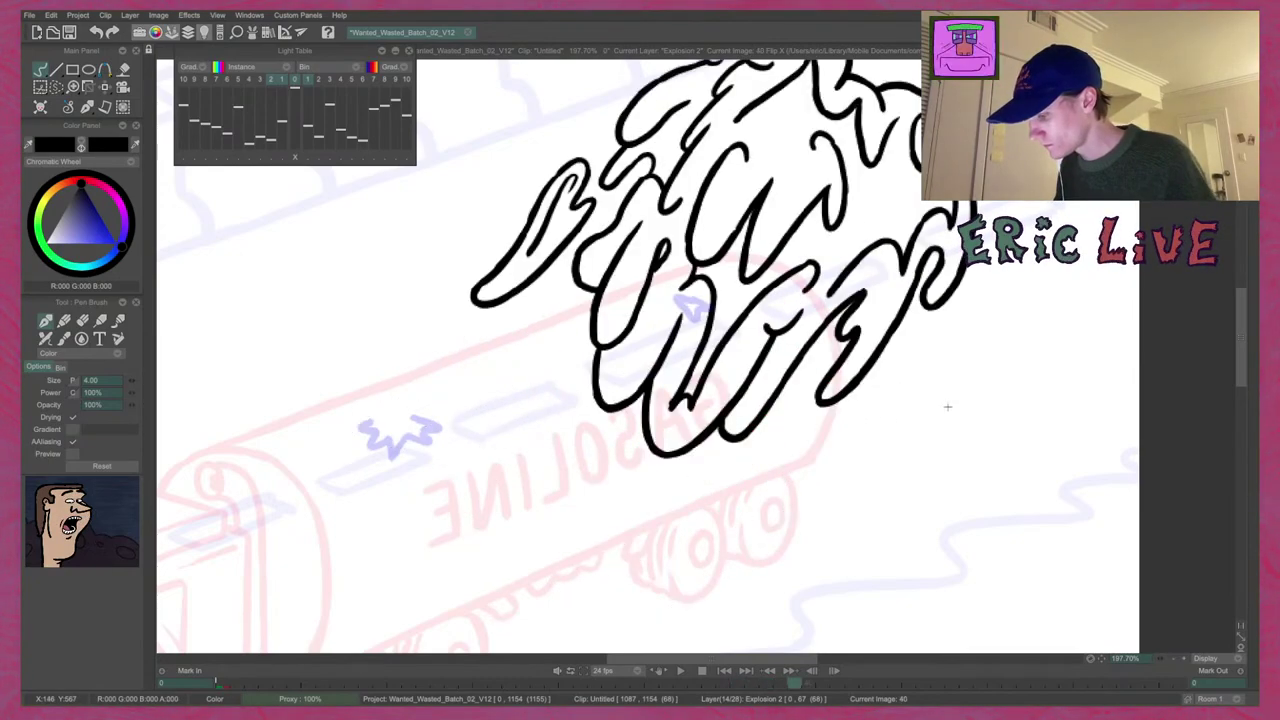
key("Left")
key("Left")
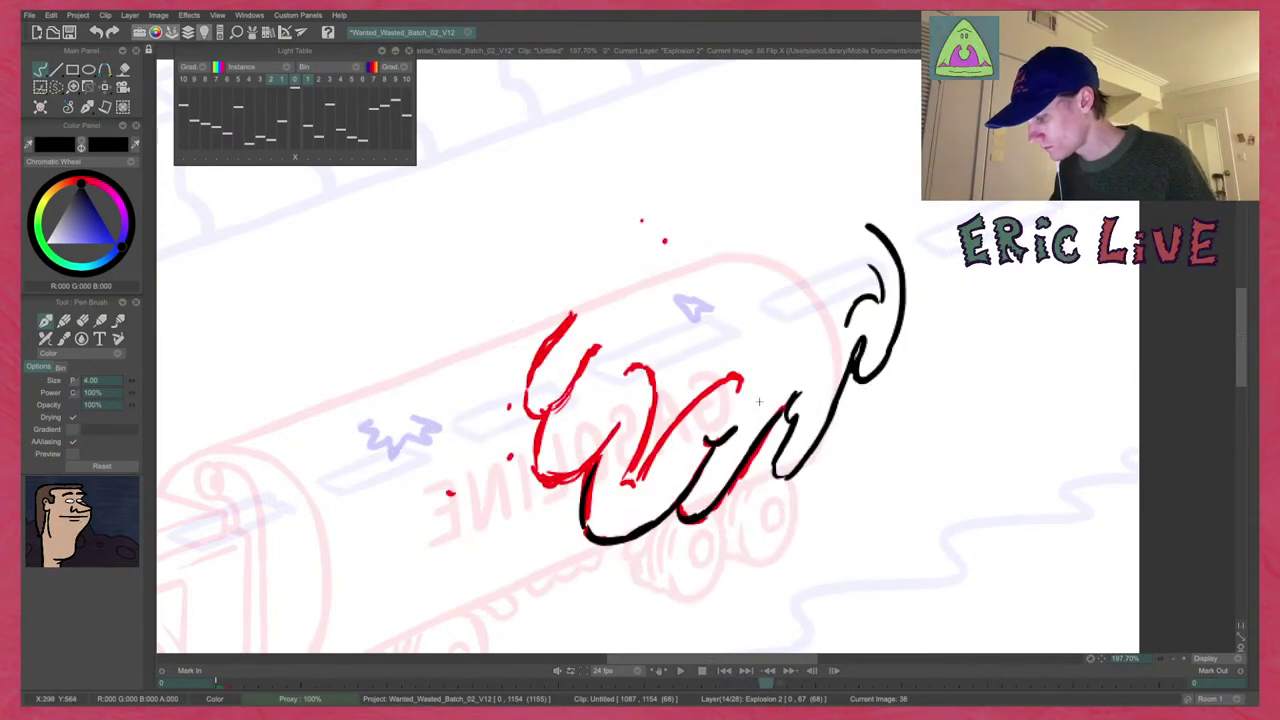
key("Right")
key("Right")
key("Left")
key("Left")
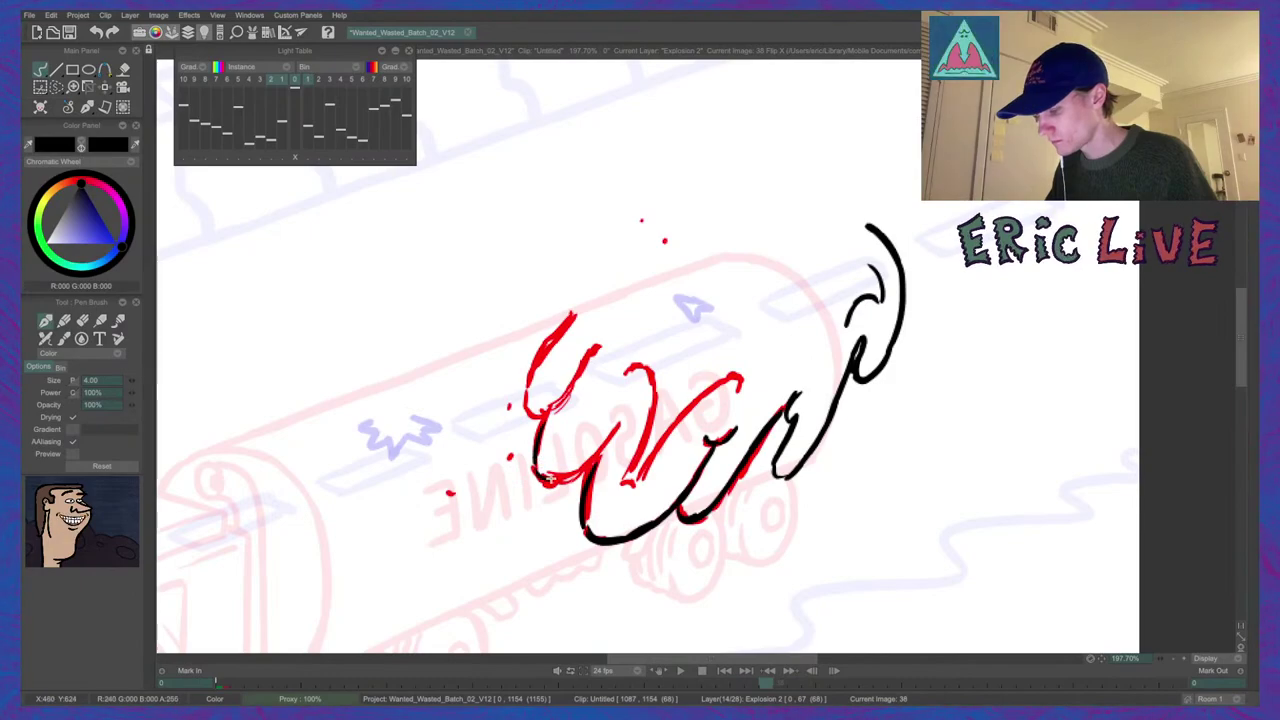
Ink the fourth drip's rounded bottom across to the widest drip and check it against the neighbouring drawings.
left_click_drag(546, 478, 594, 461)
key("Left")
key("Right")
key("Right")
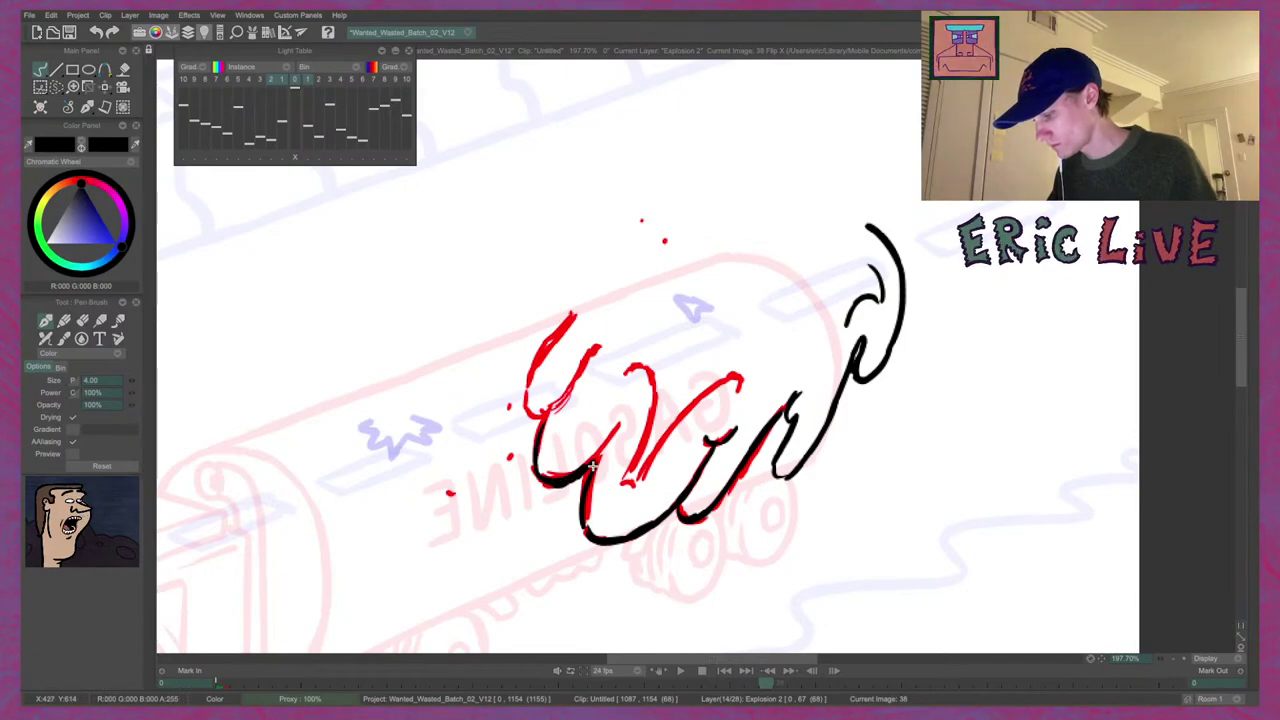
Extend the fourth drip's right edge upward to its tapered end, comparing it with the previous and next drawings.
left_click_drag(592, 466, 608, 446)
key("Left")
key("Right")
key("Right")
key("Left")
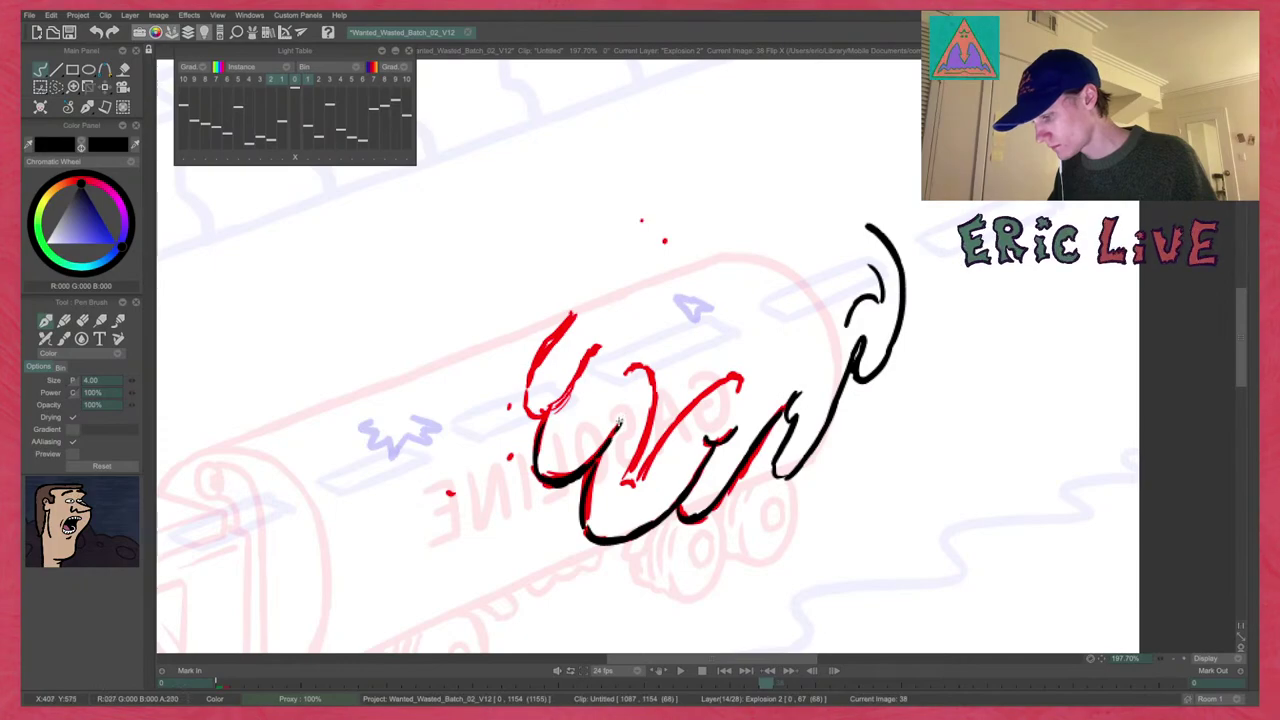
left_click_drag(619, 422, 622, 419)
key("Left")
key("Right")
key("Right")
key("Left")
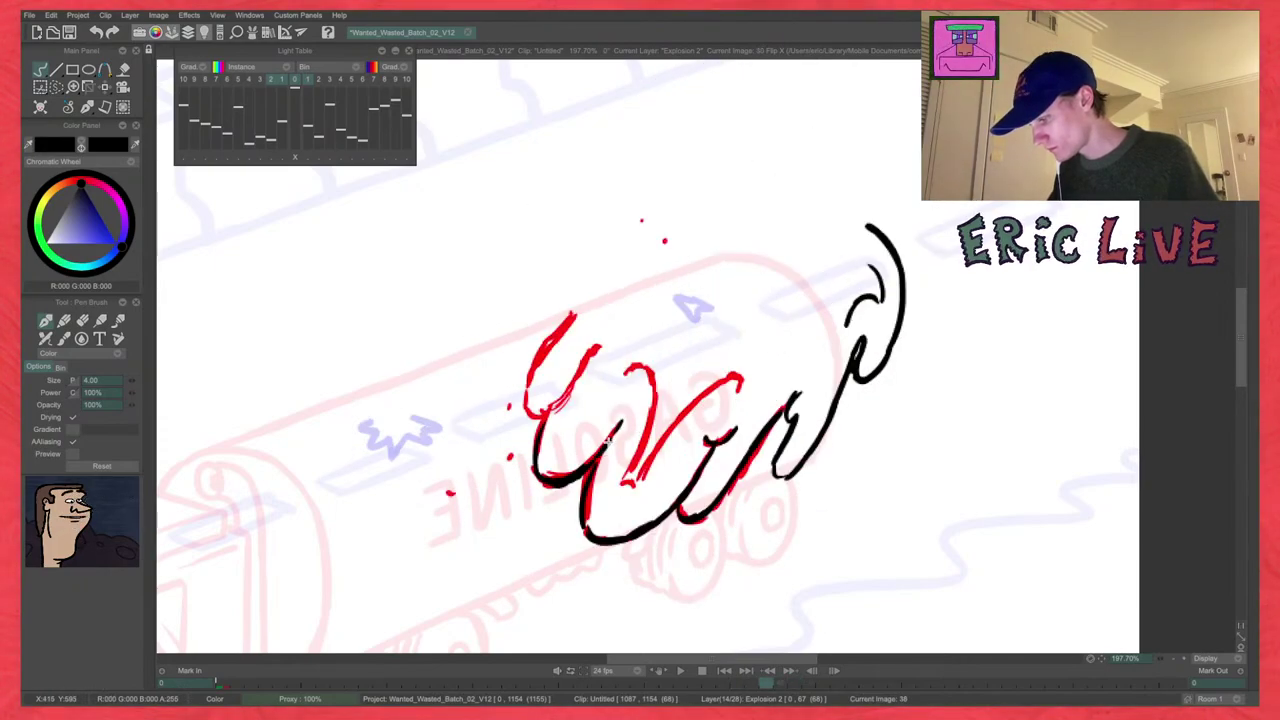
Ink the fifth drip's rounded bottom and right edge over the red rough, checking them against the neighbouring drawings.
key("Right")
key("Left")
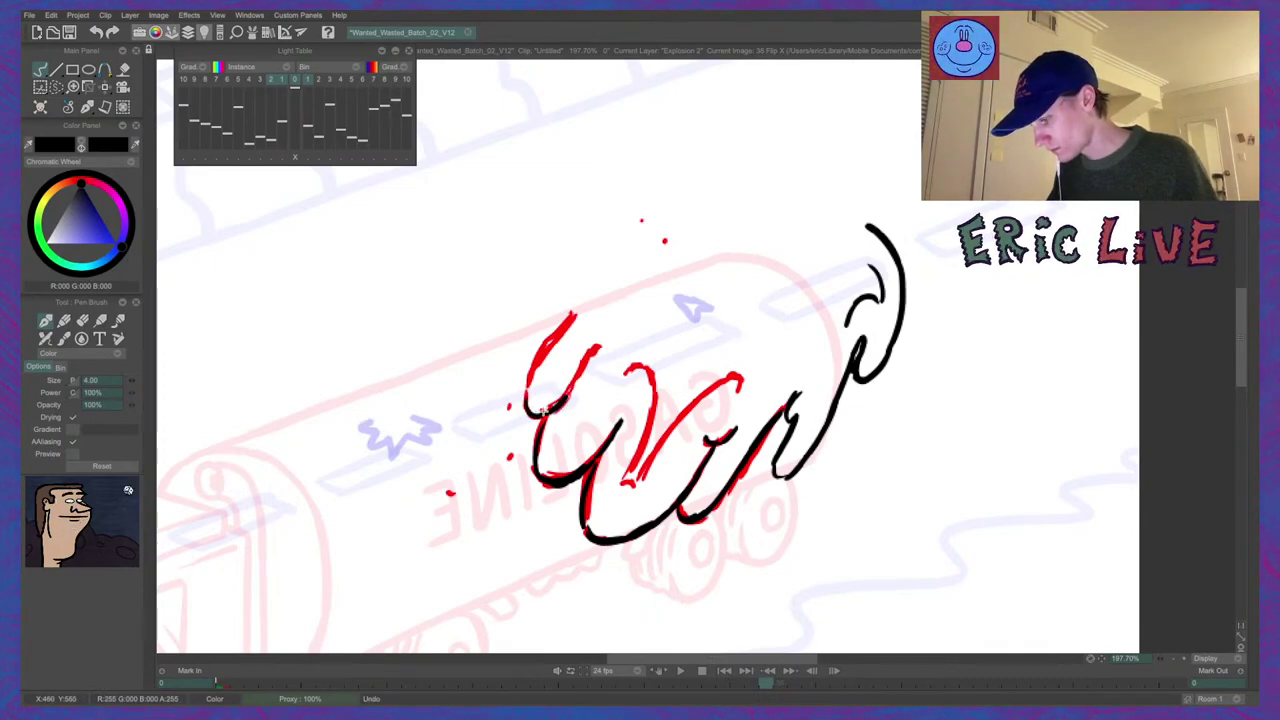
key("Left")
key("Right")
key("Right")
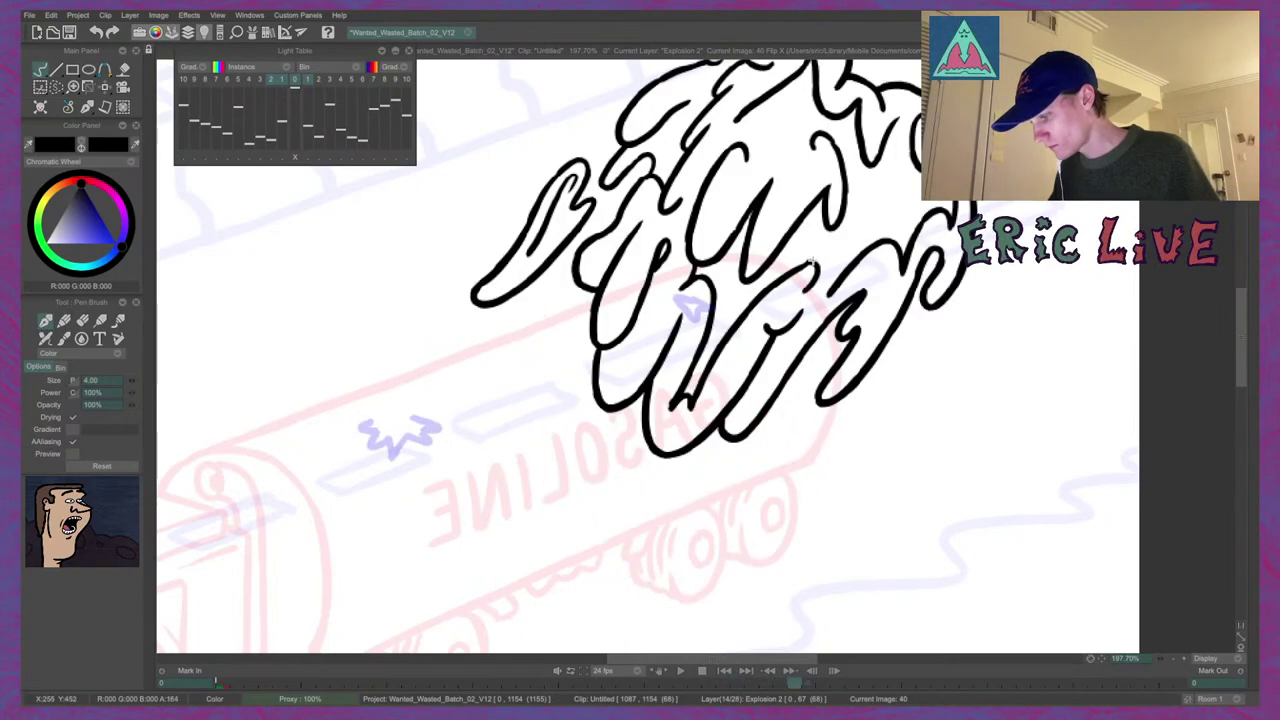
key("Left")
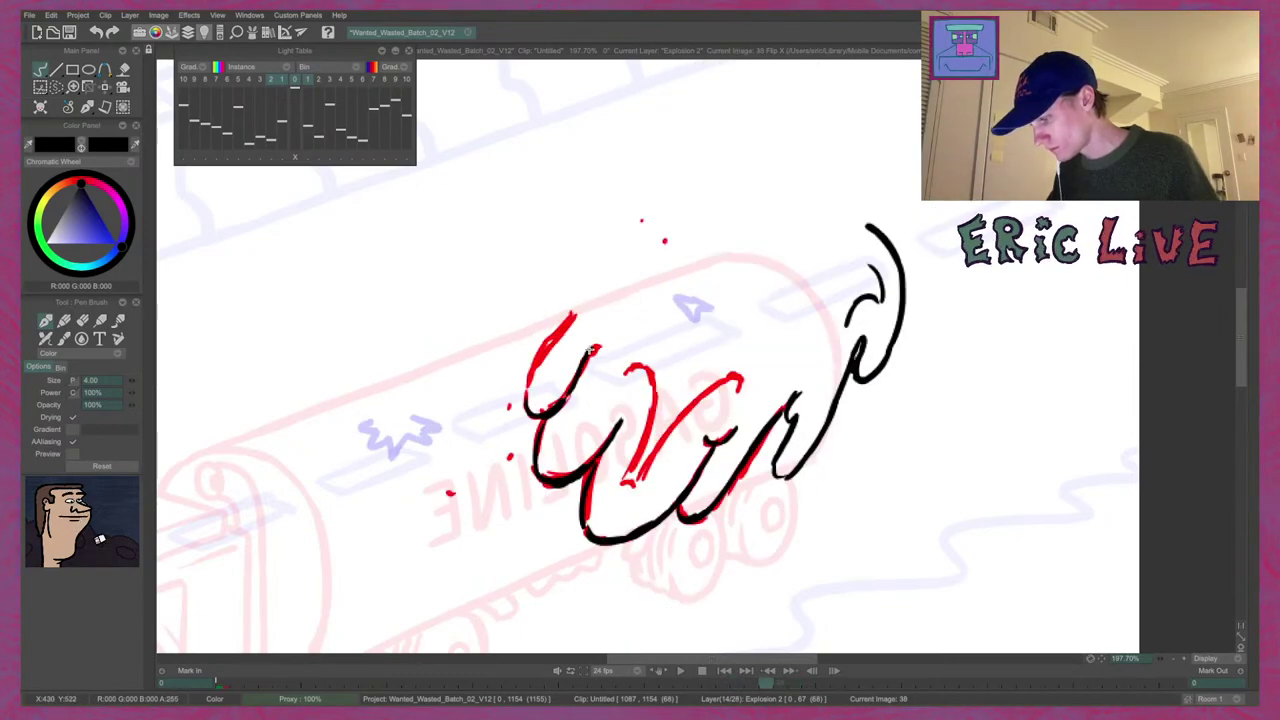
key("Left")
key("Right")
key("Right")
key("Left")
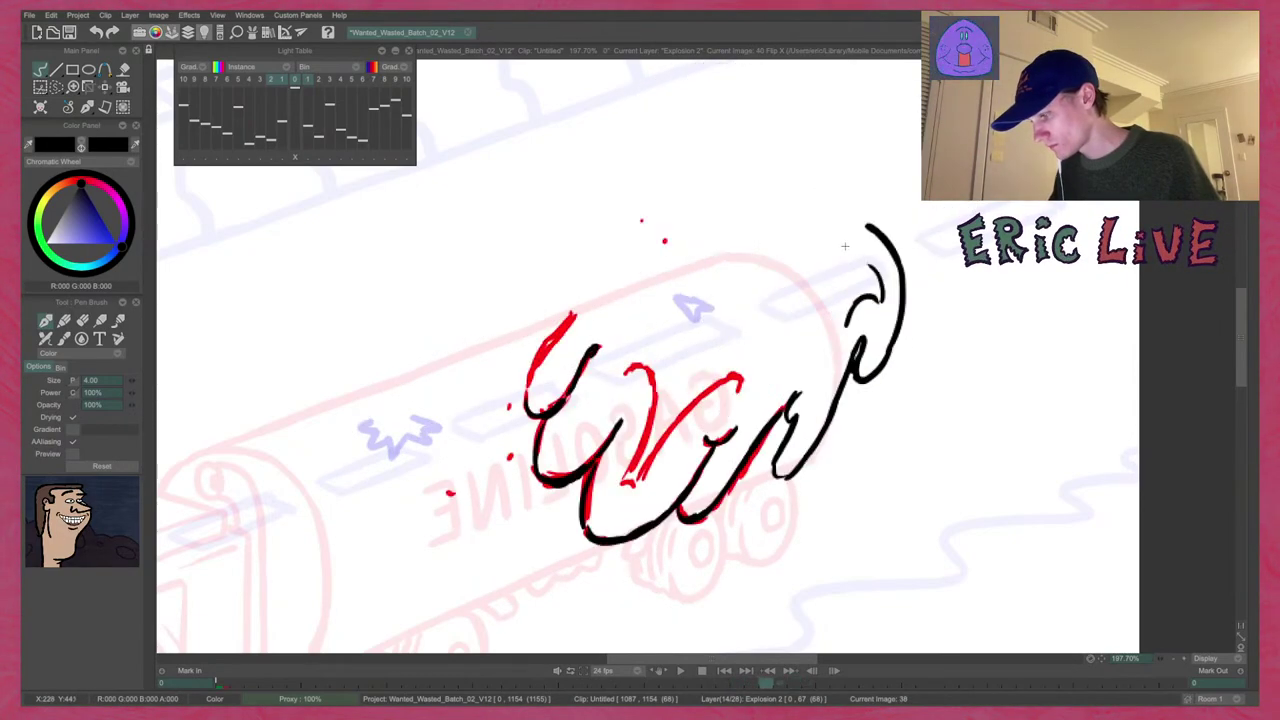
Ink the leftmost drip's outer edge up to its tapered tip over the red rough, comparing it with the neighbouring drawings.
key("Left")
key("Right")
key("Right")
key("Right")
key("Right")
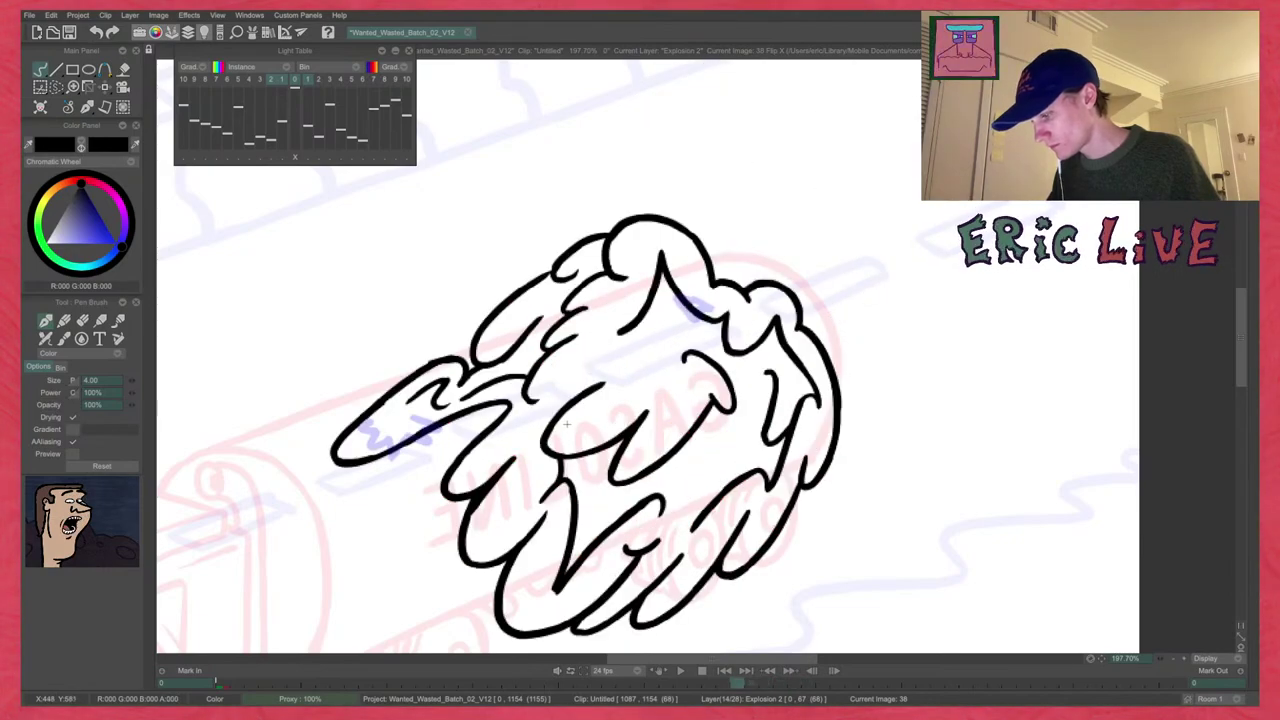
key("Left")
key("Left")
key("Left")
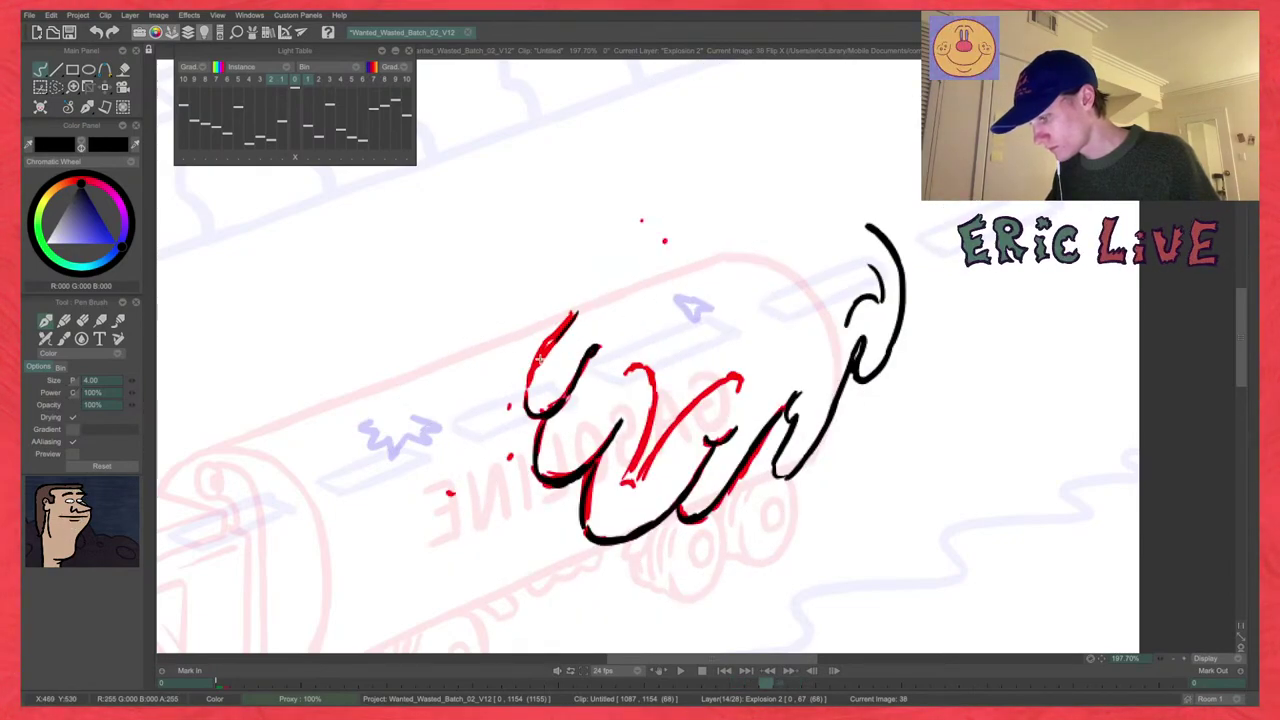
key("Left")
key("Right")
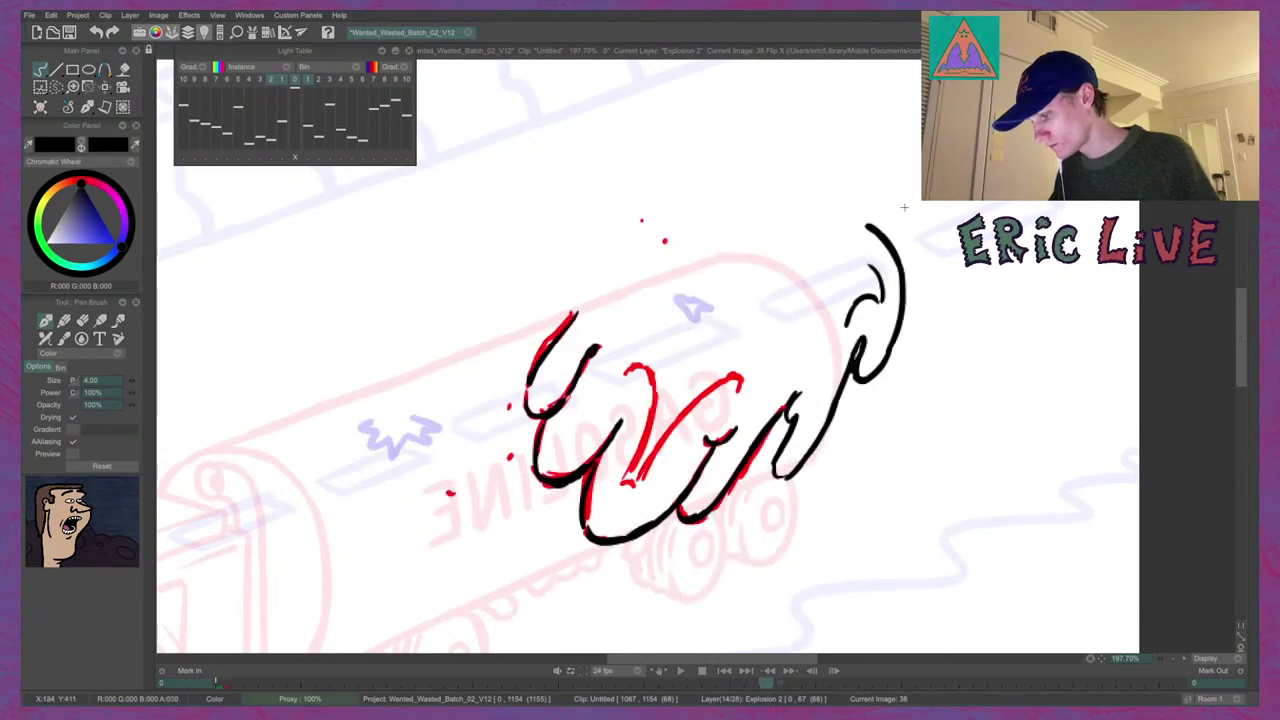
key("Right")
key("Left")
left_click_drag(527, 393, 575, 312)
Ink the small notch at the base of the central V and the hooked top of its left side, comparing neighbouring drawings.
key("Right")
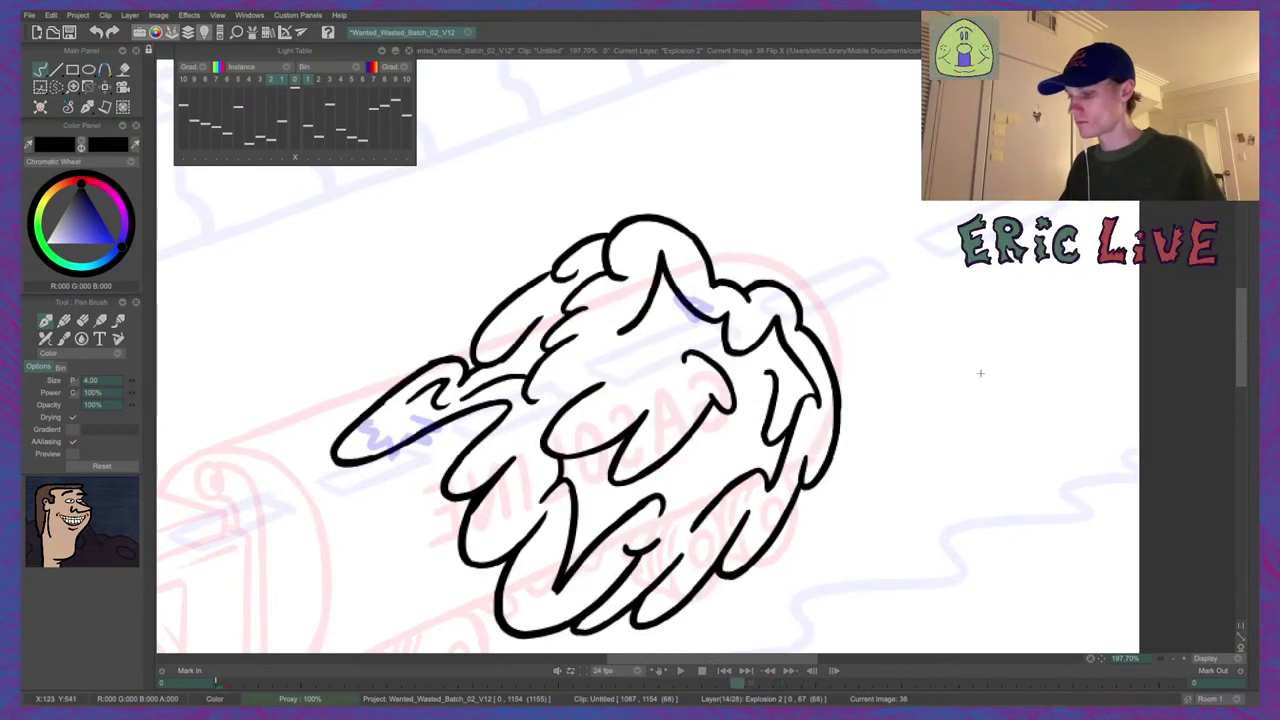
key("Right")
key("Left")
key("Left")
left_click_drag(621, 485, 634, 484)
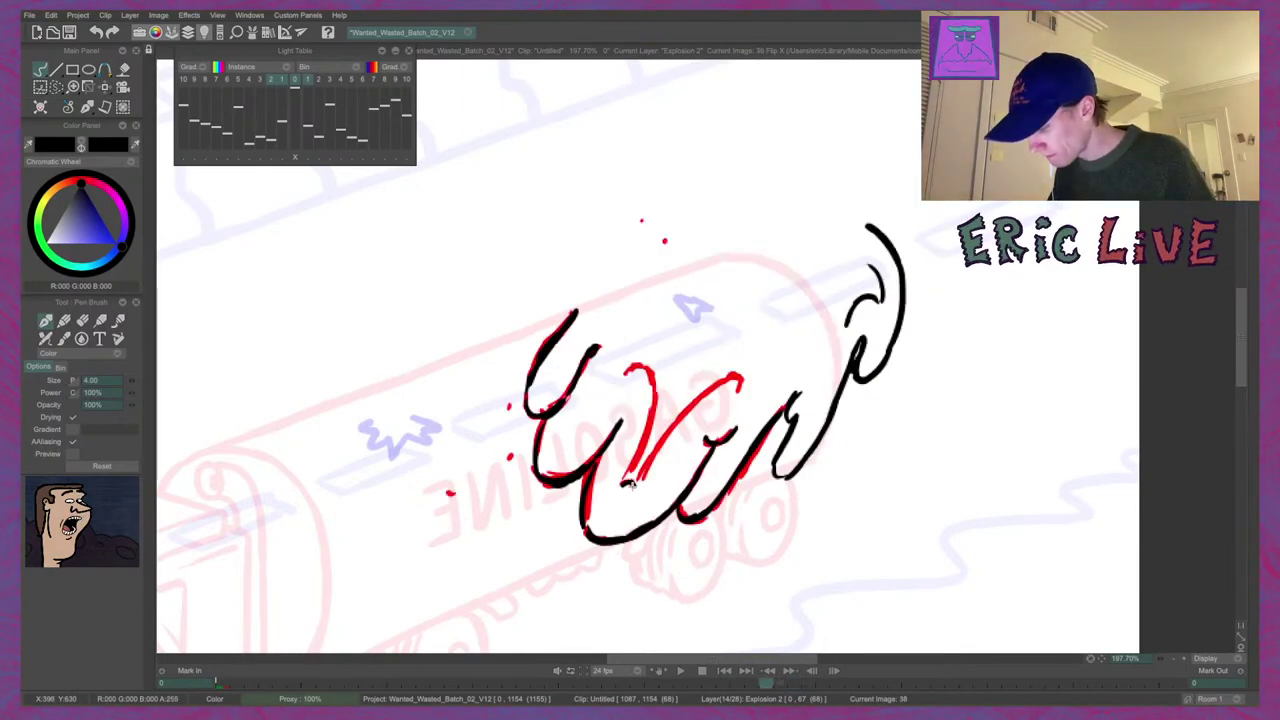
key("ctrl+z")
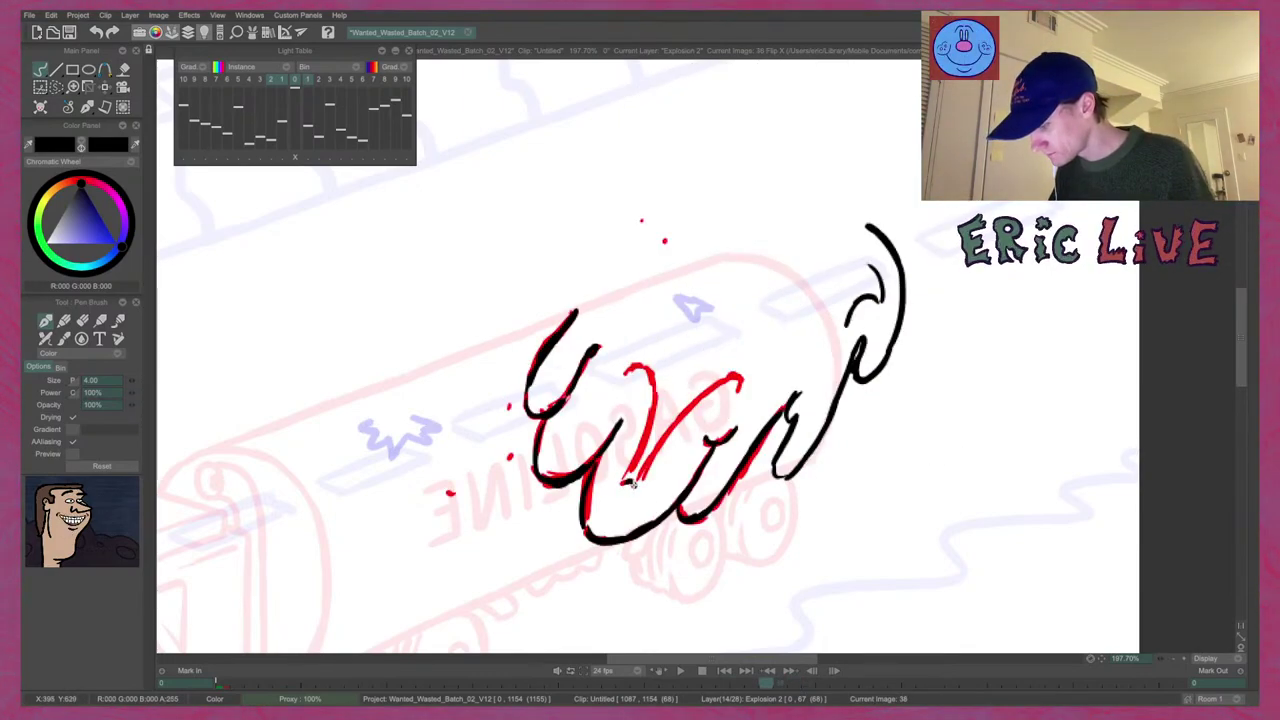
key("Right")
key("Left")
key("Right")
key("Right")
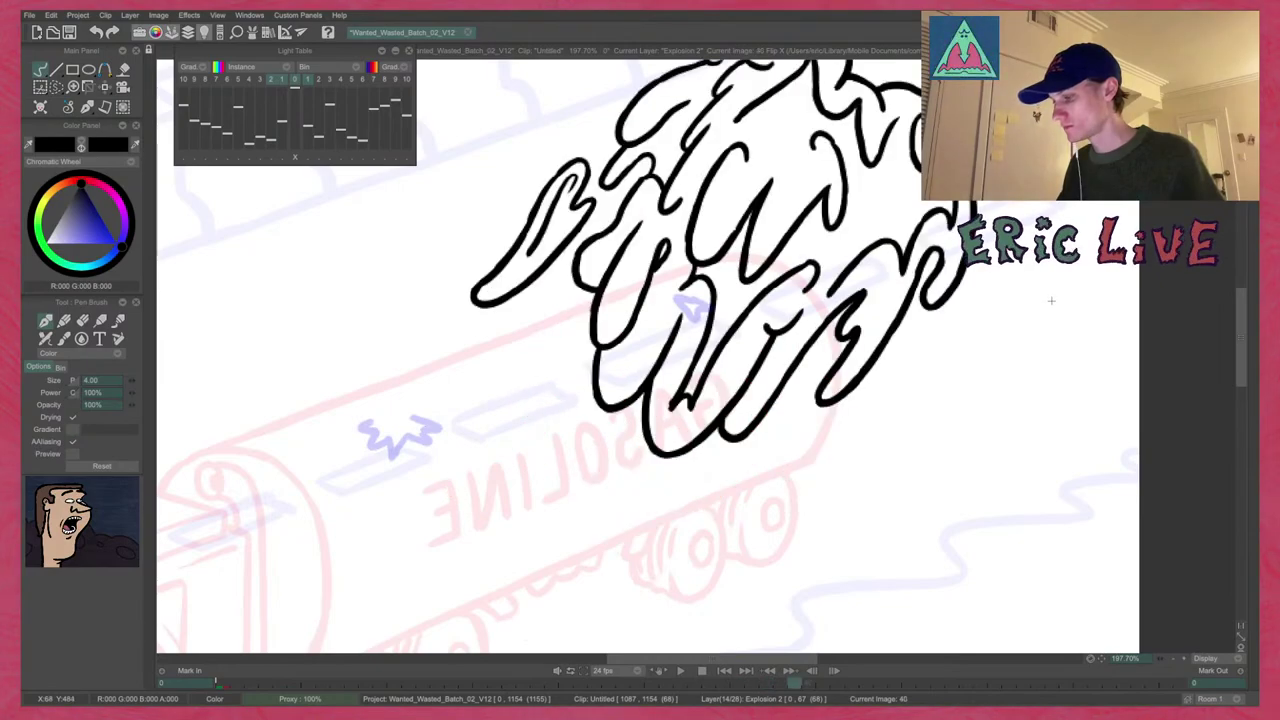
key("Left")
key("Left")
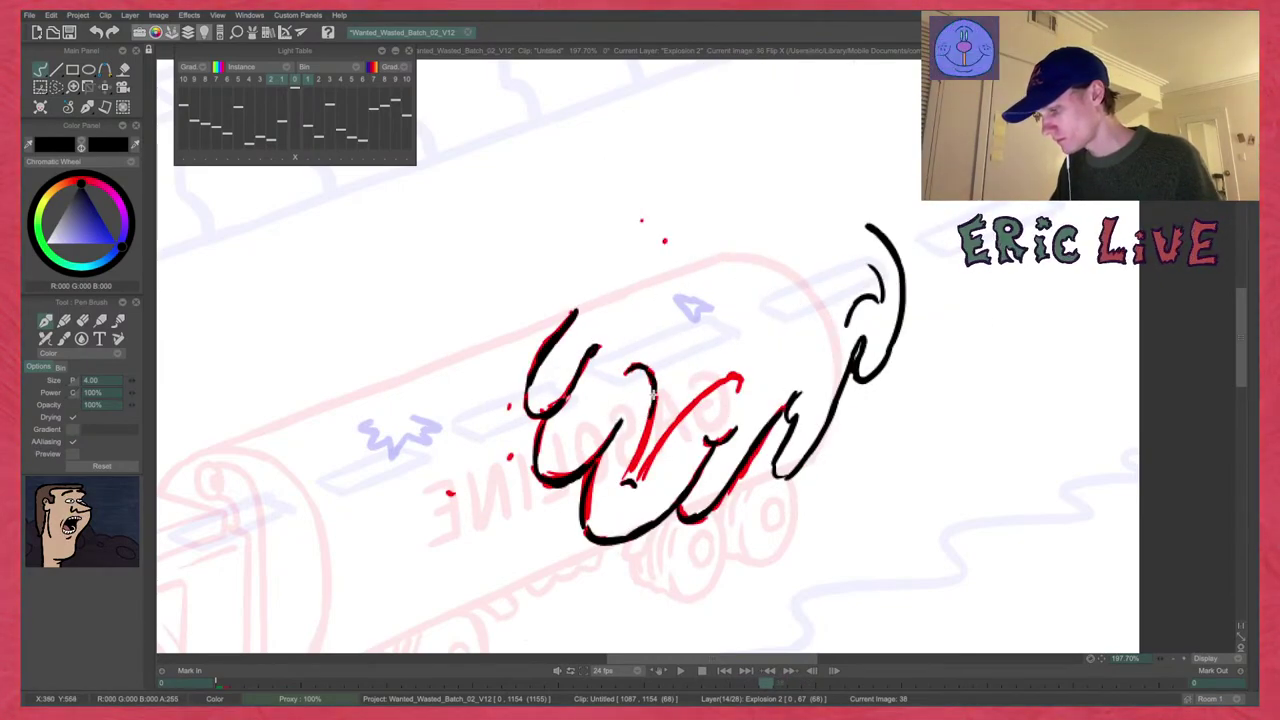
Finish the central V's left side and ink its right curve up to the hooked end, checking against the neighbouring drawings.
key("Right")
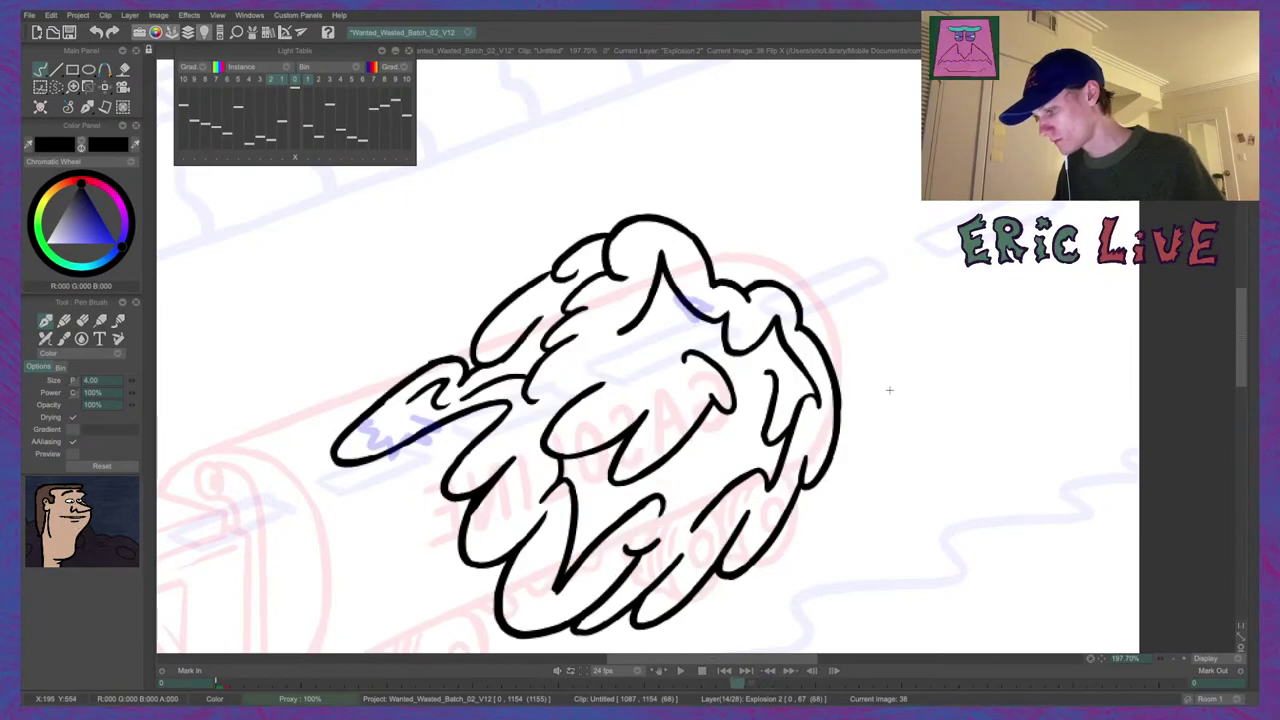
key("Right")
key("Left")
key("Left")
mouse_move(636, 481)
left_mouse_down()
mouse_move(713, 381)
mouse_move(686, 411)
mouse_move(735, 378)
left_mouse_up()
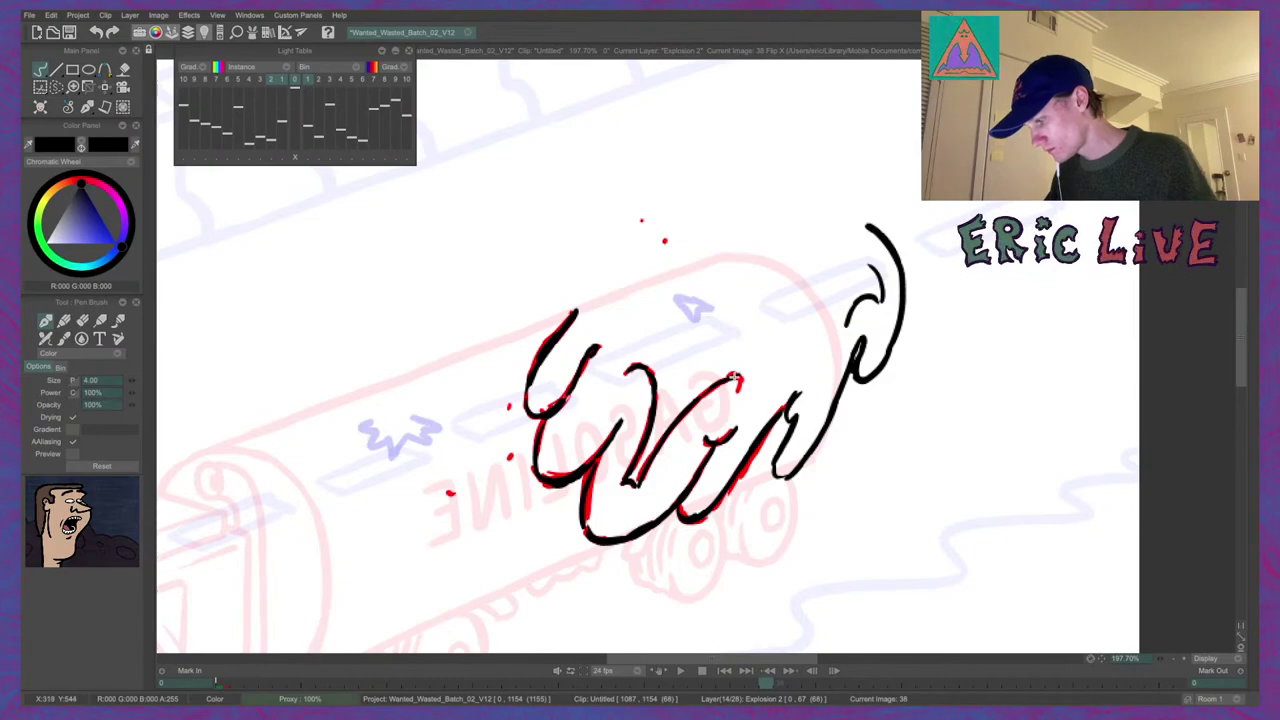
key("Left")
key("Right")
key("Right")
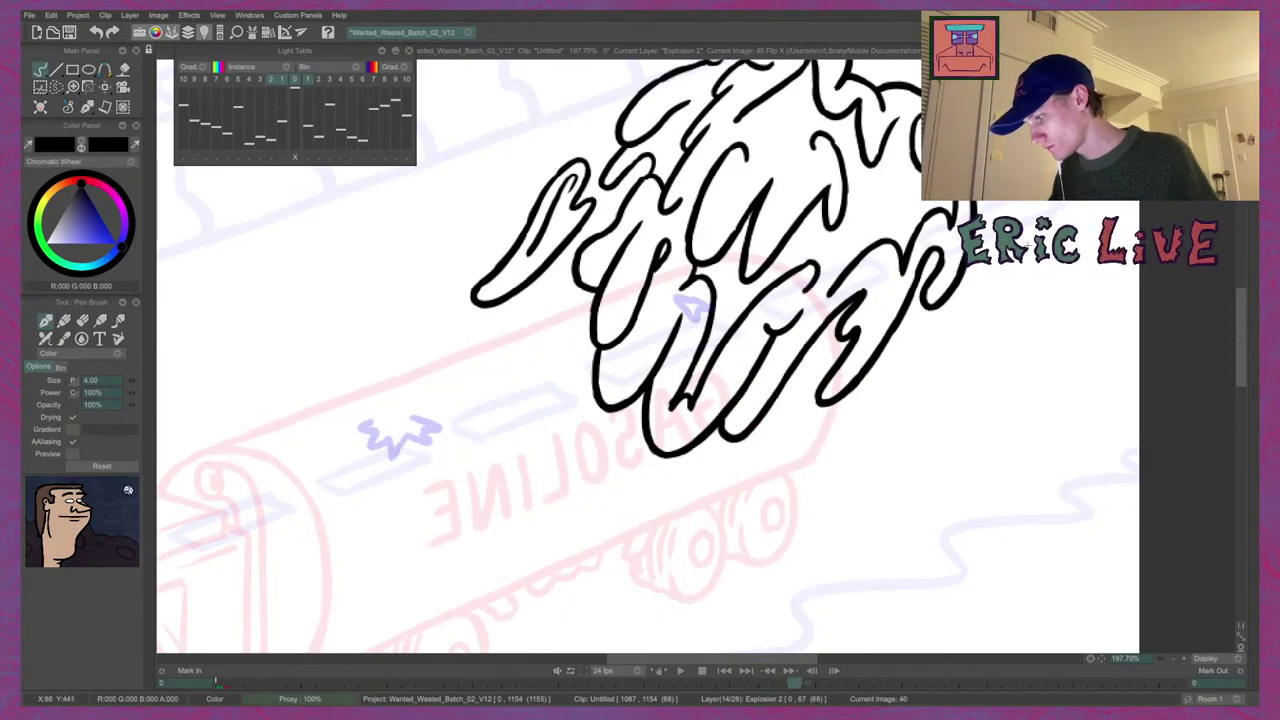
key("Left")
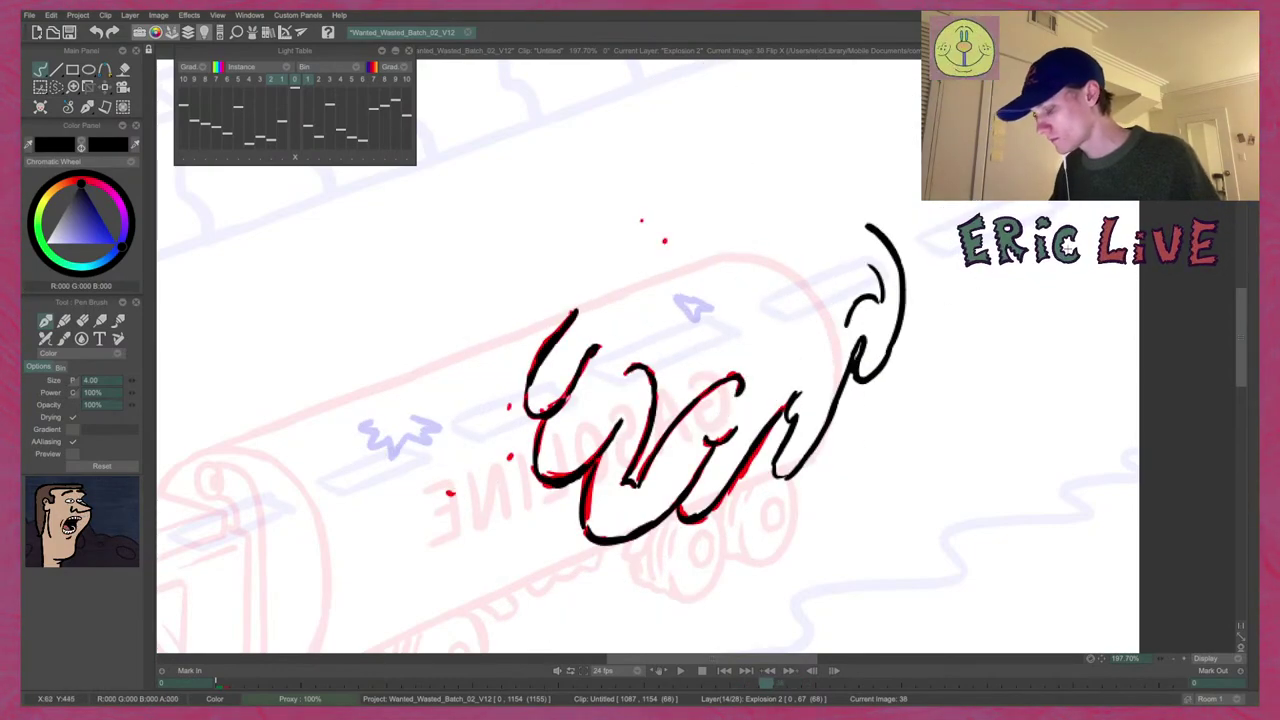
Remove the red rough lines from the in-between and check the remaining black ink against the neighbouring drawings.
key("Left")
key("Right")
key("Right")
key("Left")
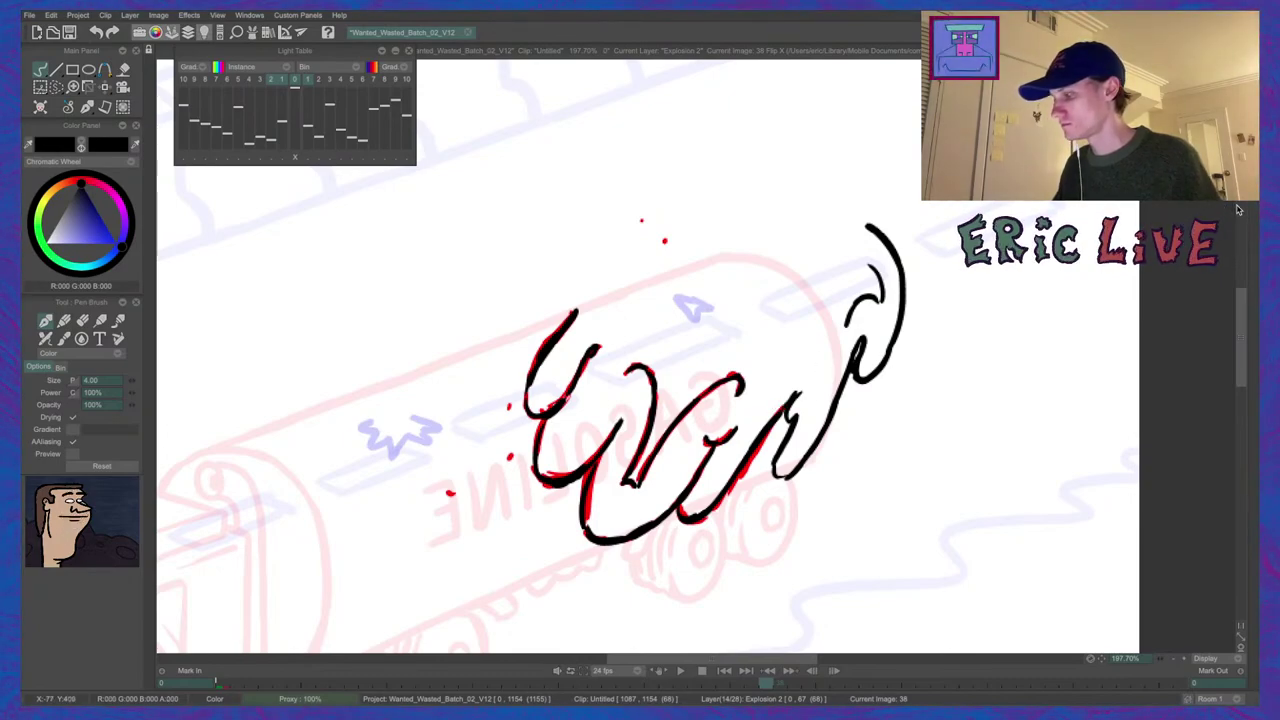
mouse_move(1256, 197)
left_click(1151, 306)
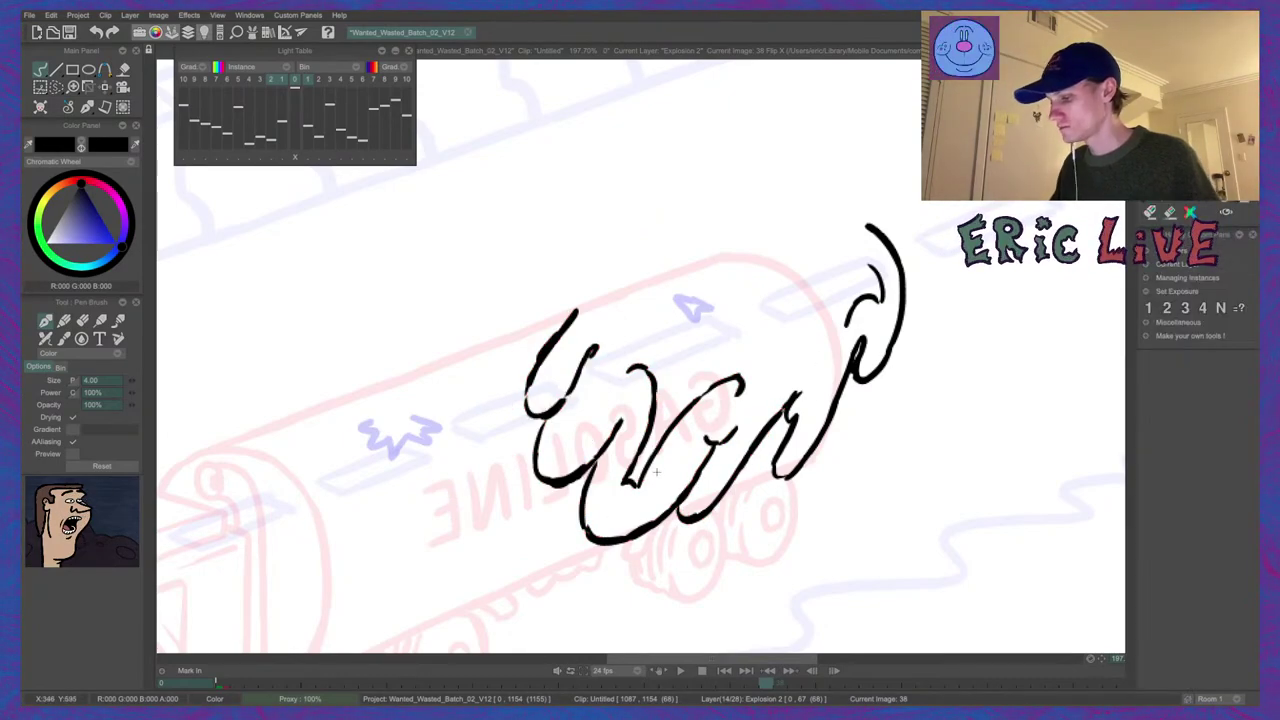
key("Left")
key("Left")
key("Right")
key("Right")
key("Left")
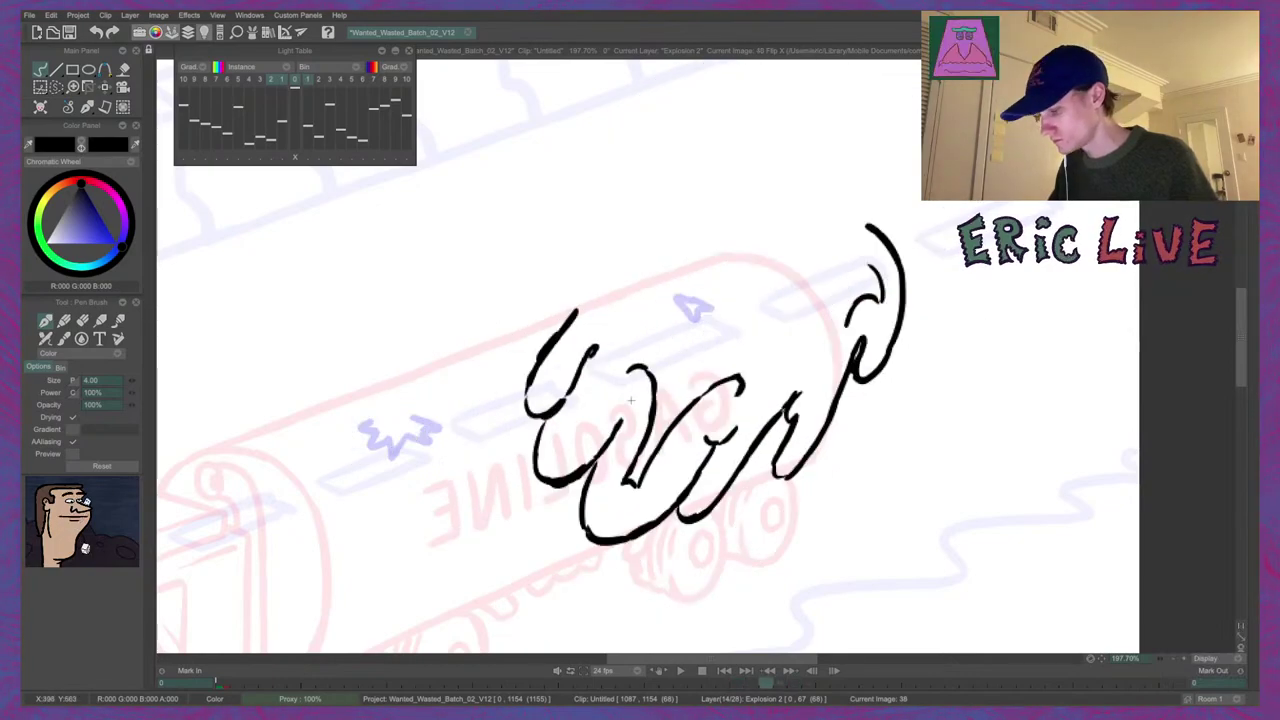
Extend the upper end of the drip edge just left of the central V, using the neighbouring drawings as reference.
key("Left")
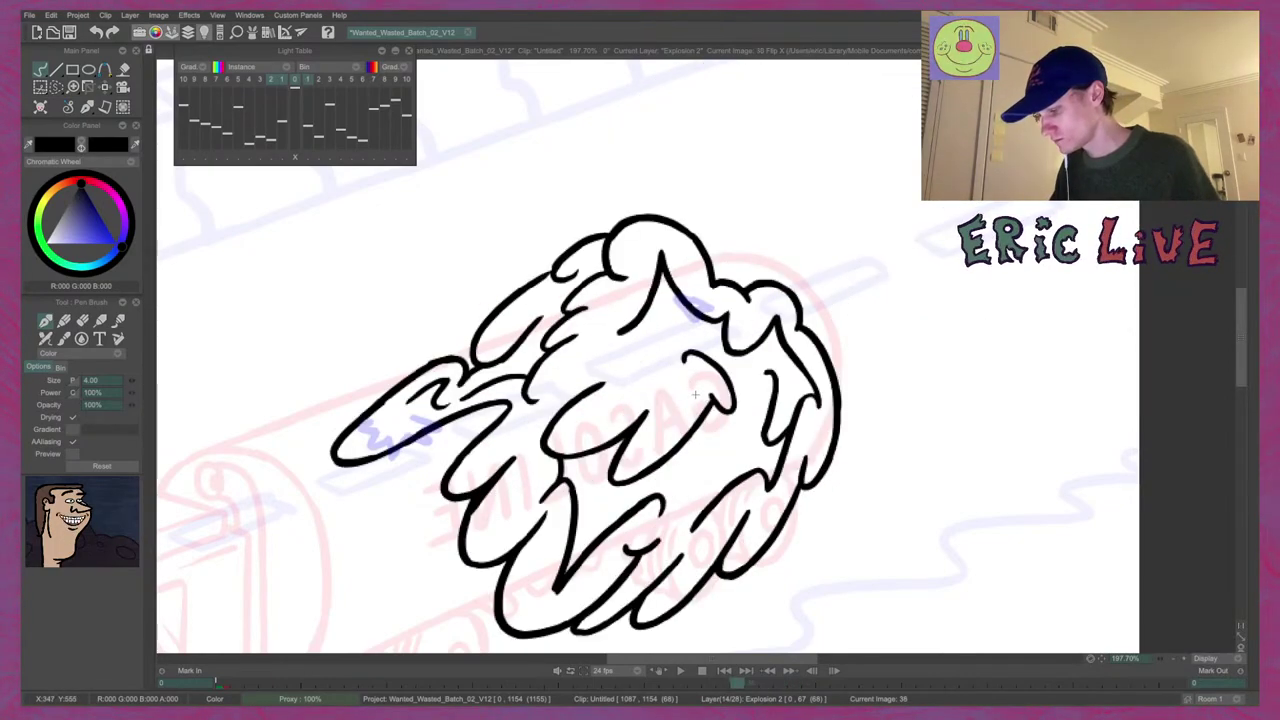
key("Right")
key("Right")
key("Left")
left_click_drag(627, 407, 622, 415)
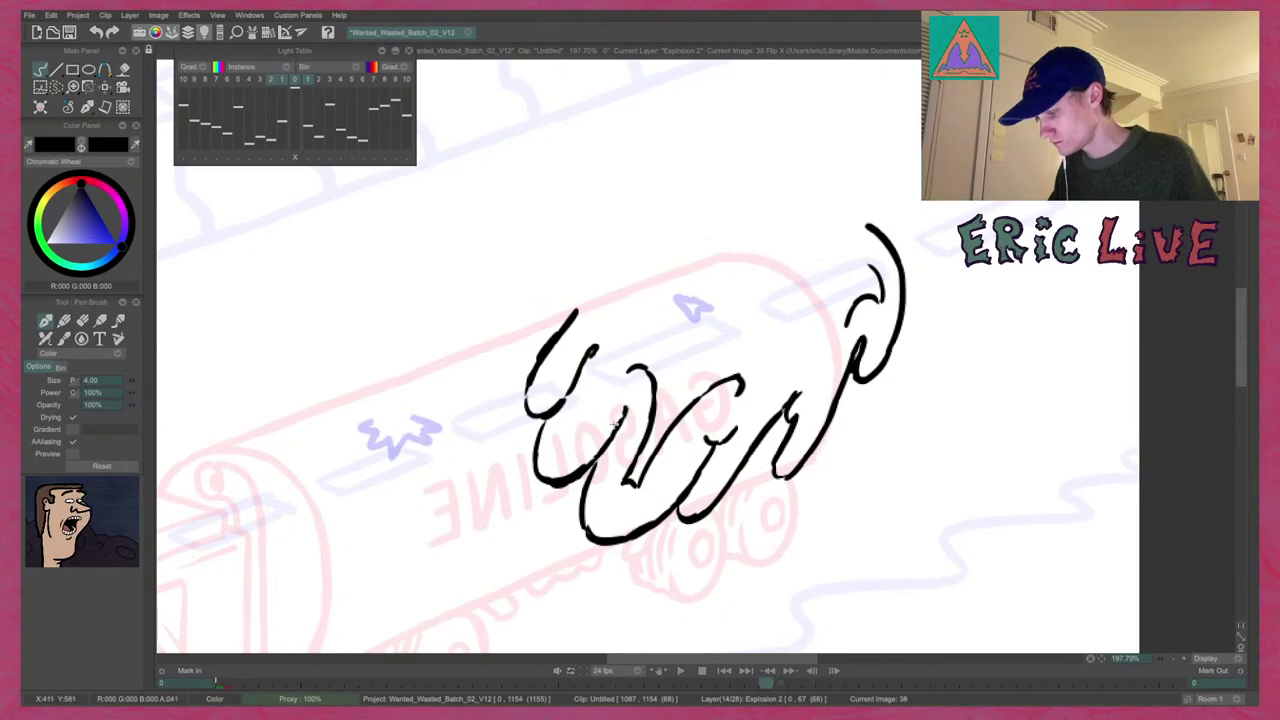
Flip the canvas back horizontally and turn on the light table for the Explosion 2 layer to show the neighbouring drawings.
key("x")
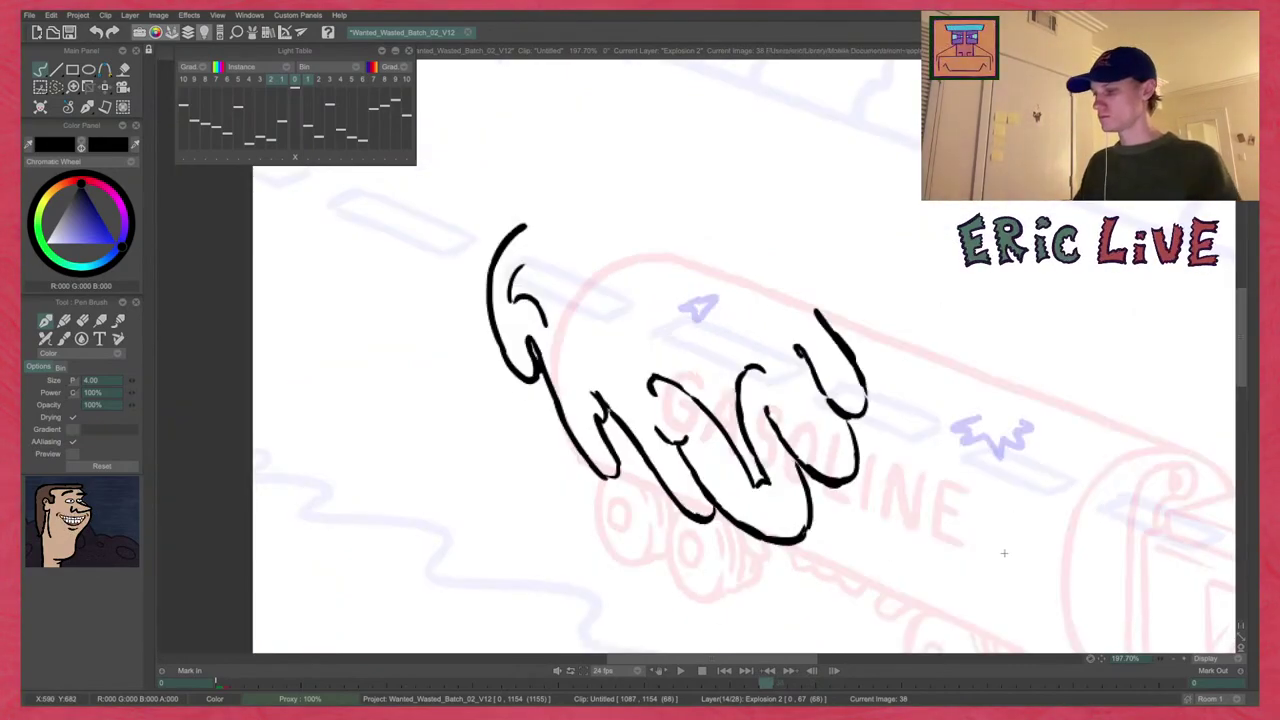
key("Tab")
left_click(180, 623)
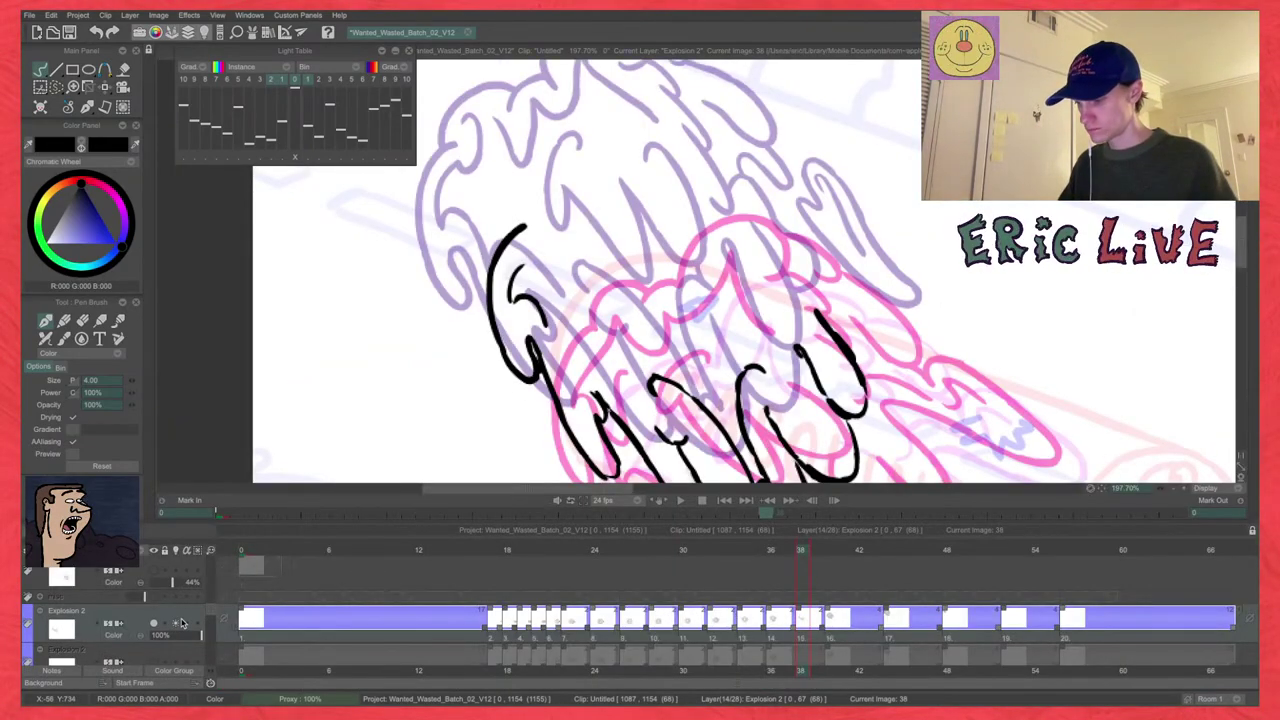
key("Tab")
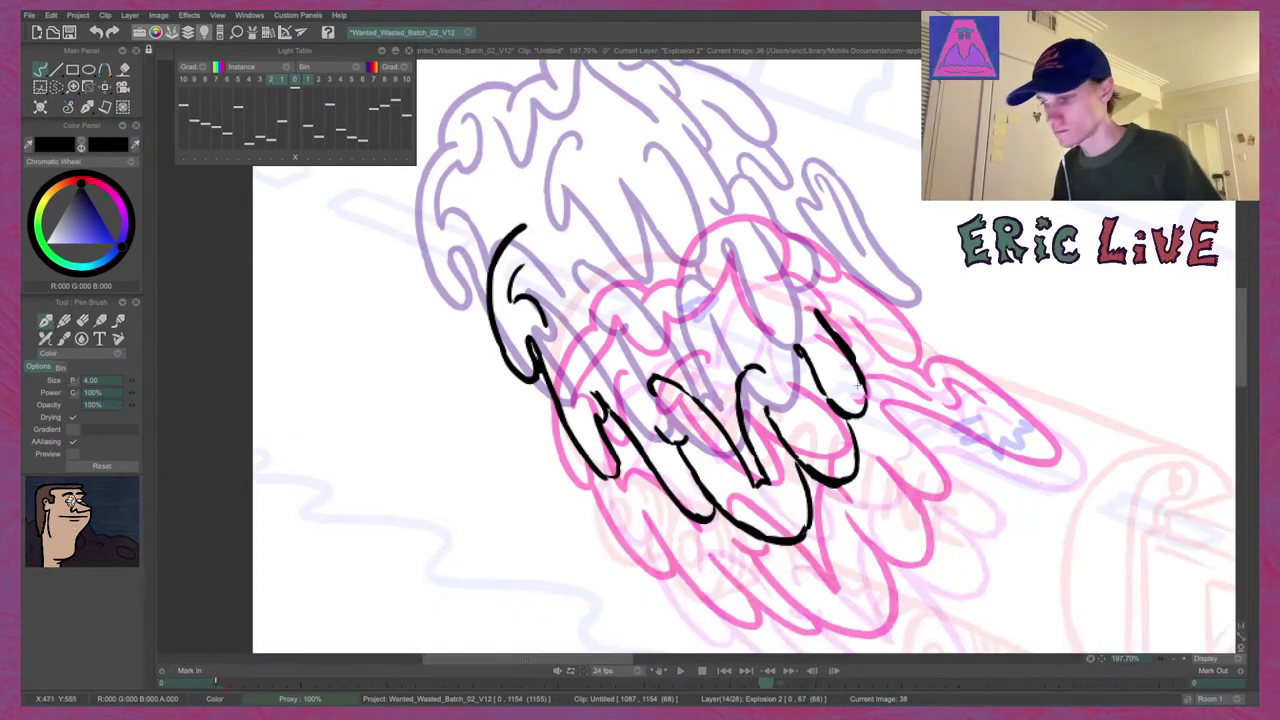
left_click_drag(1243, 355, 1243, 335)
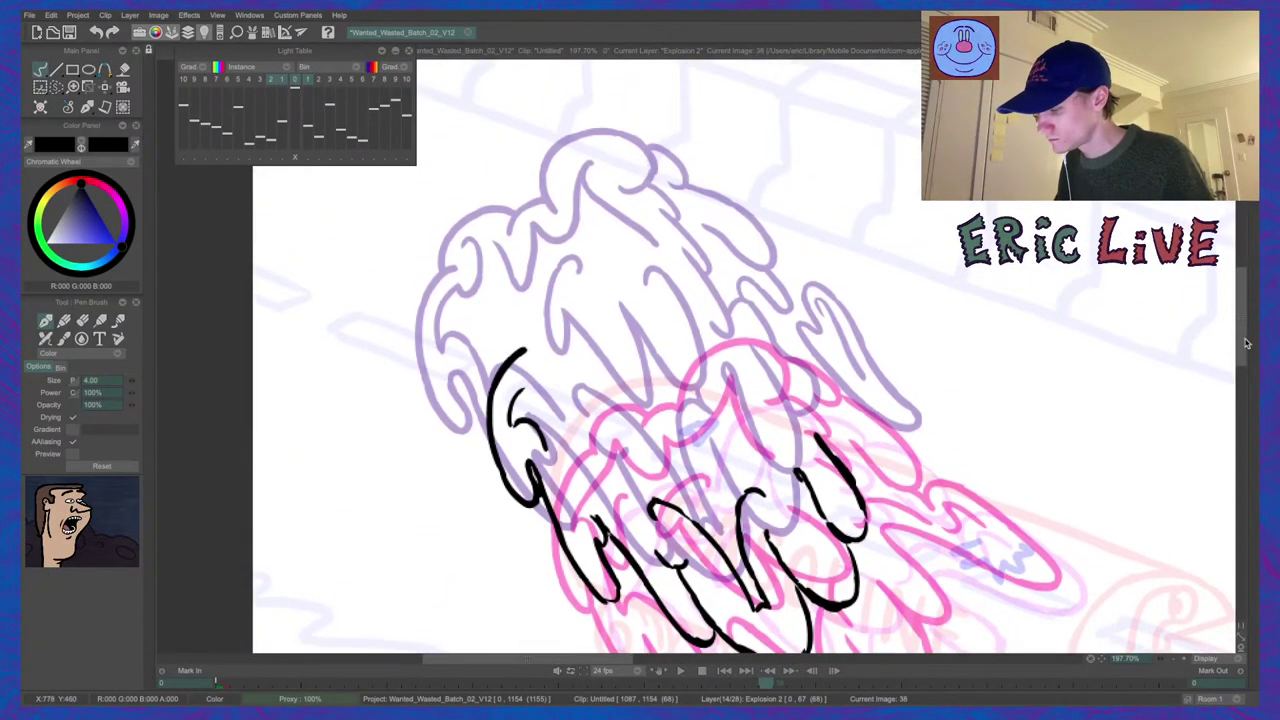
Mark matching guide dots on both neighbouring upper-left puffs and rough in the in-between puff's curve midway between them.
key("Left")
key("Left")
key("Left")
key("Left")
key("Right")
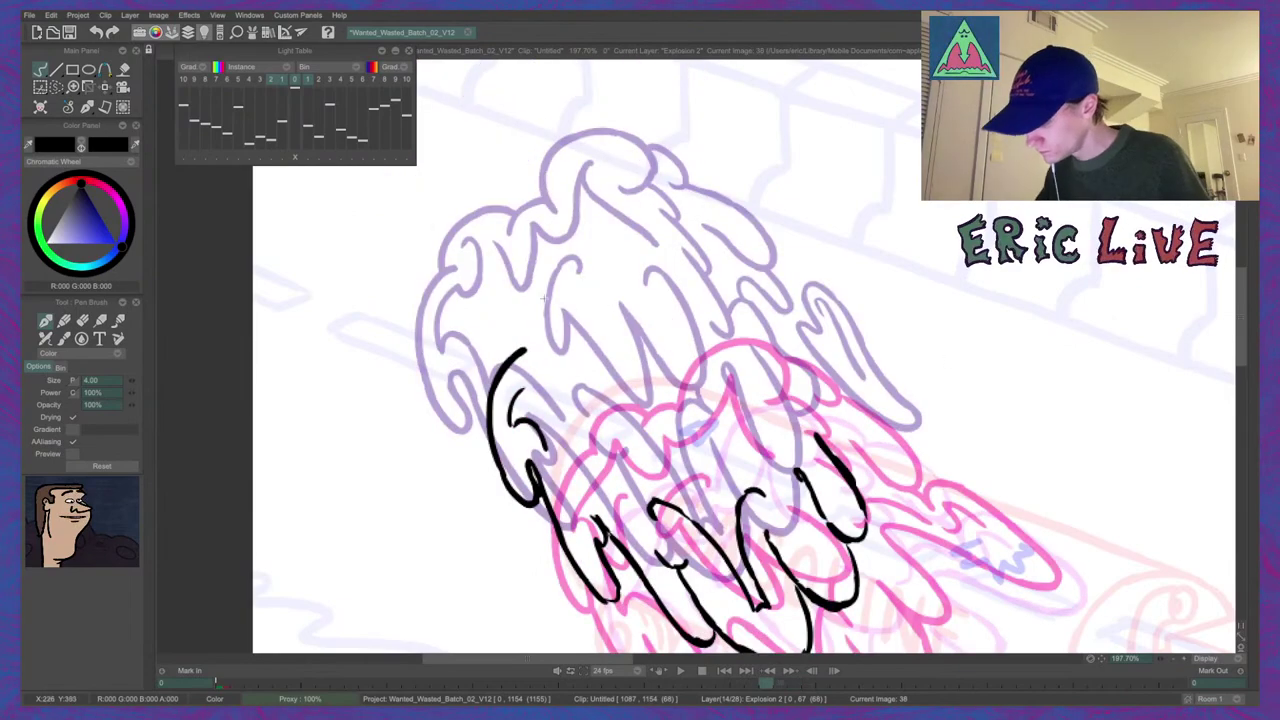
left_click(466, 221)
left_click(546, 316)
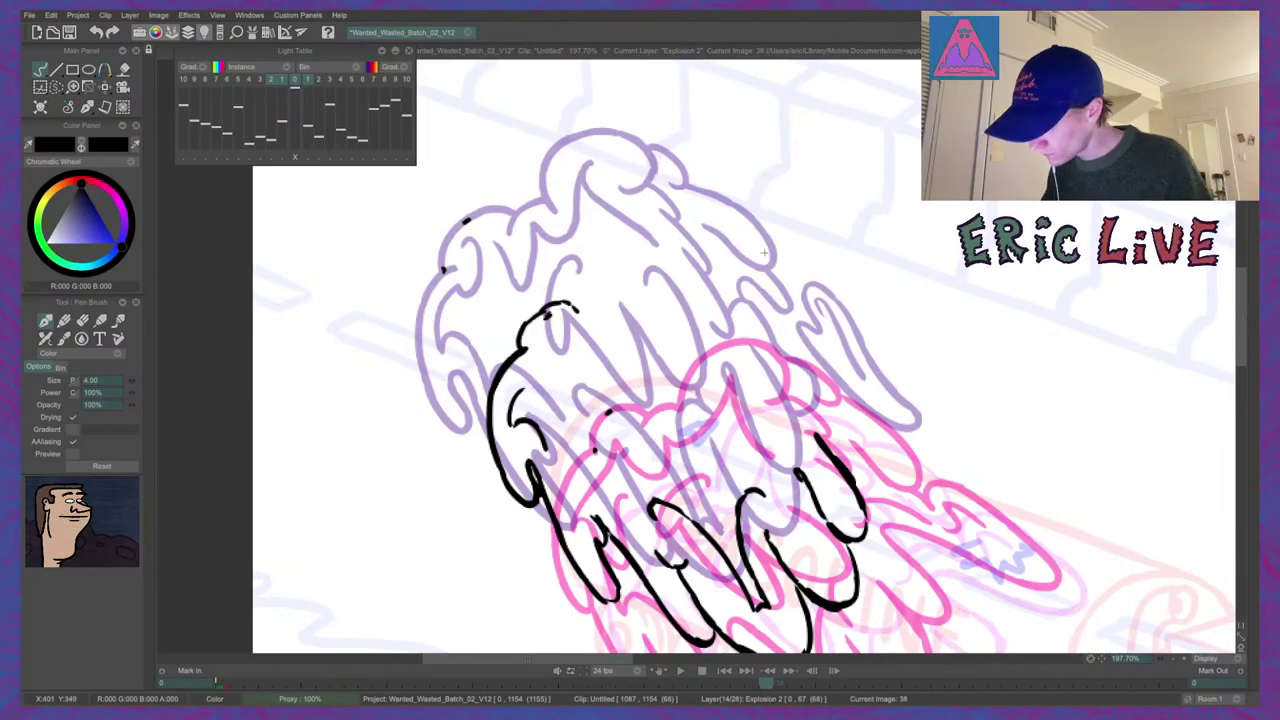
Reinforce the rough curve of the upper-left puff and compare it with the previous and next drawings.
key("Right")
key("Left")
left_click_drag(527, 319, 550, 308)
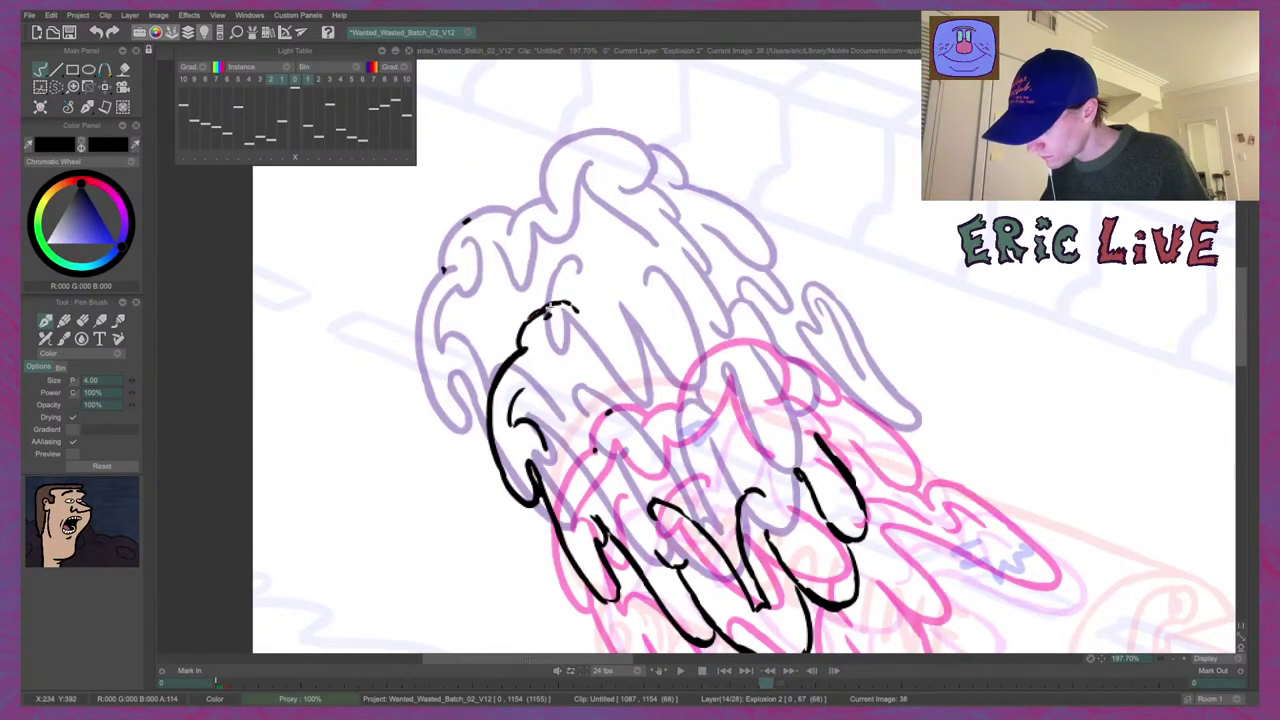
key("Left")
key("Right")
key("Right")
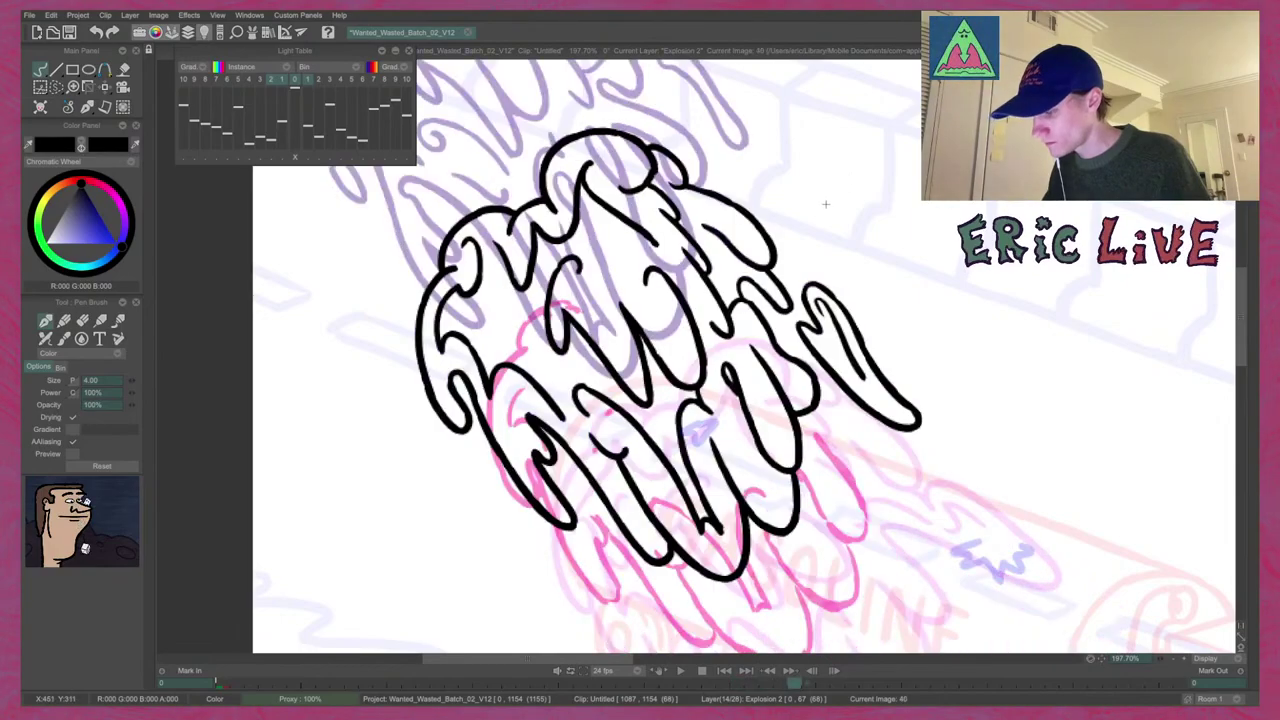
key("Left")
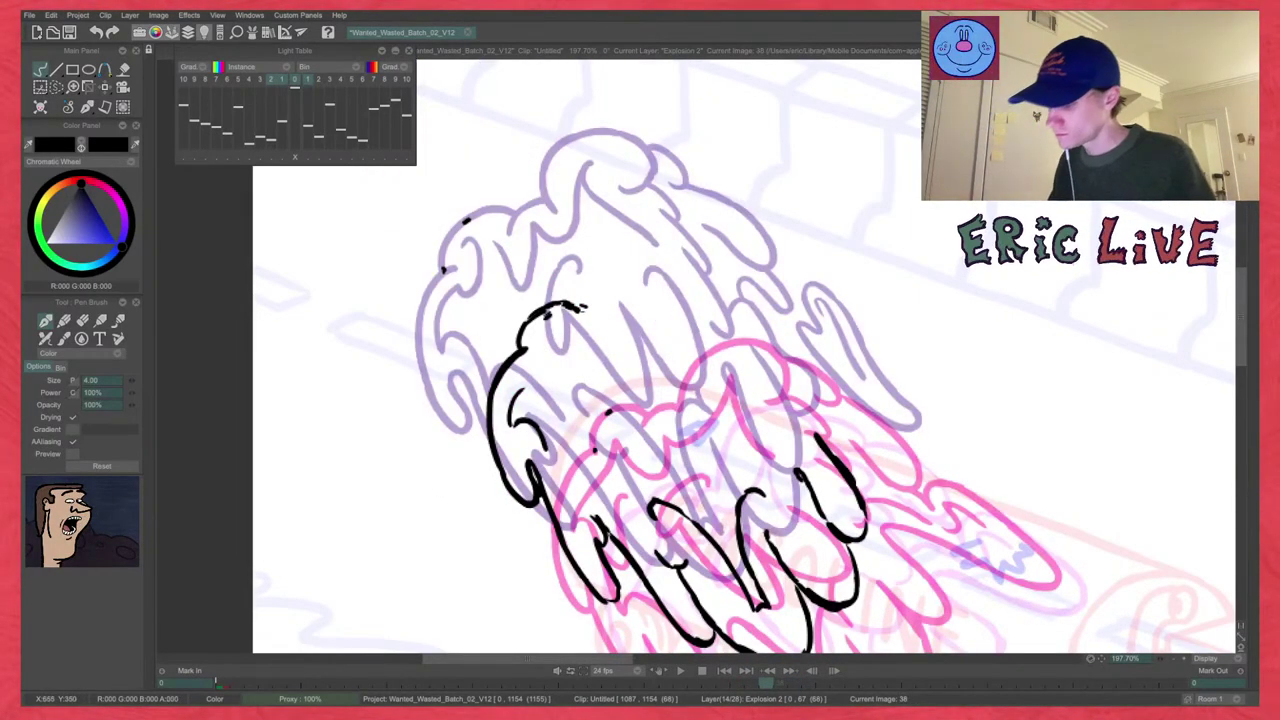
Lasso the rough puff curve and both sets of guide dots, recolour them red, and deselect.
left_click(57, 86)
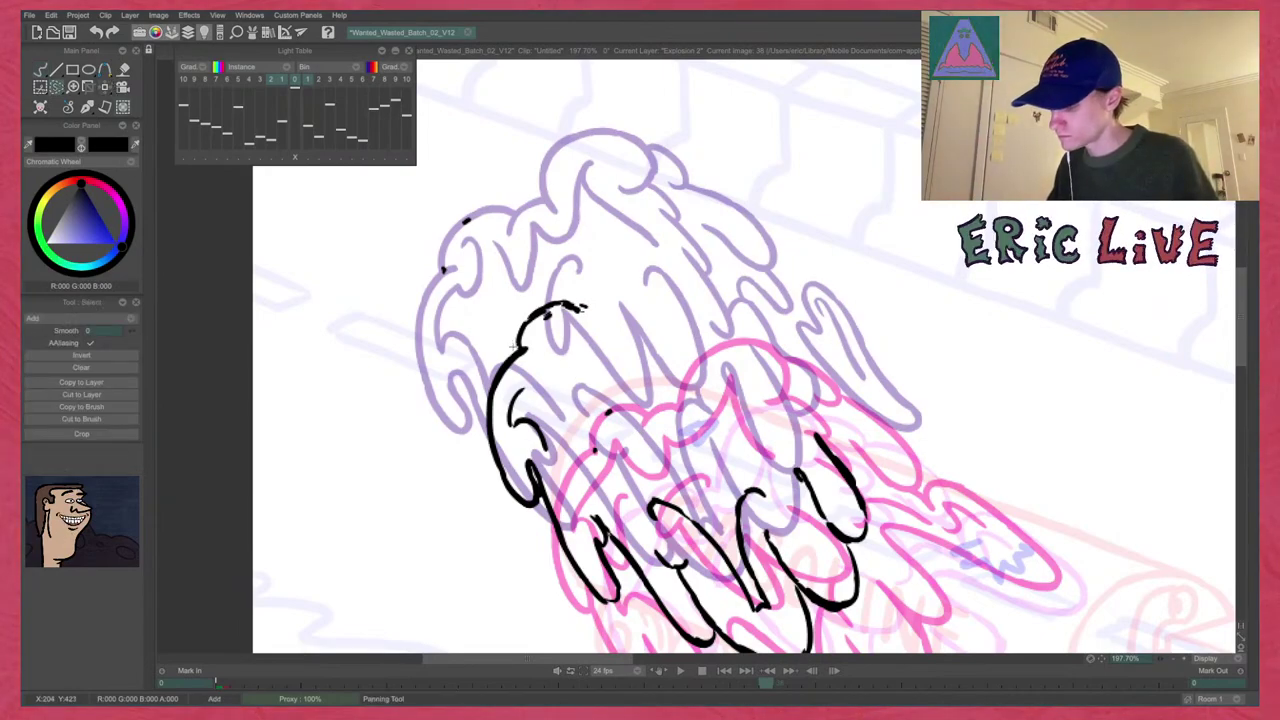
left_click_drag(565, 345, 614, 271)
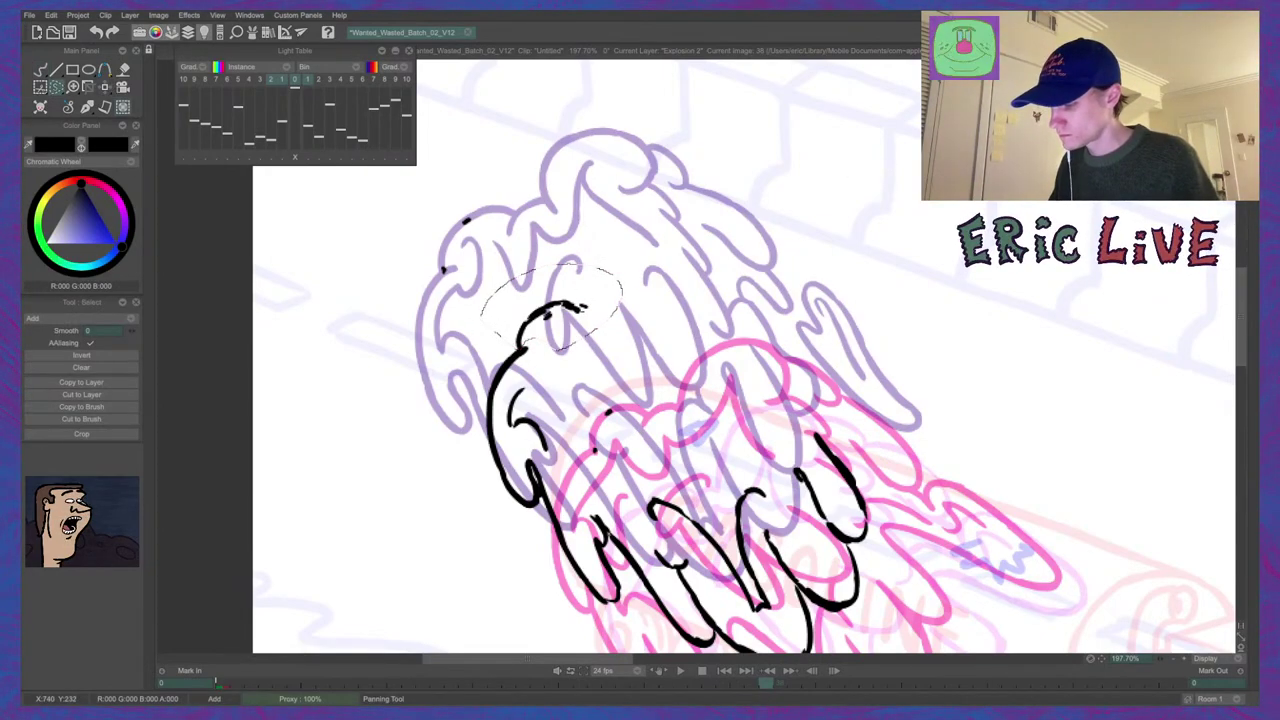
mouse_move(620, 413)
left_mouse_down()
mouse_move(588, 452)
mouse_move(618, 408)
left_mouse_up()
mouse_move(502, 242)
left_mouse_down()
mouse_move(418, 242)
mouse_move(488, 184)
left_mouse_up()
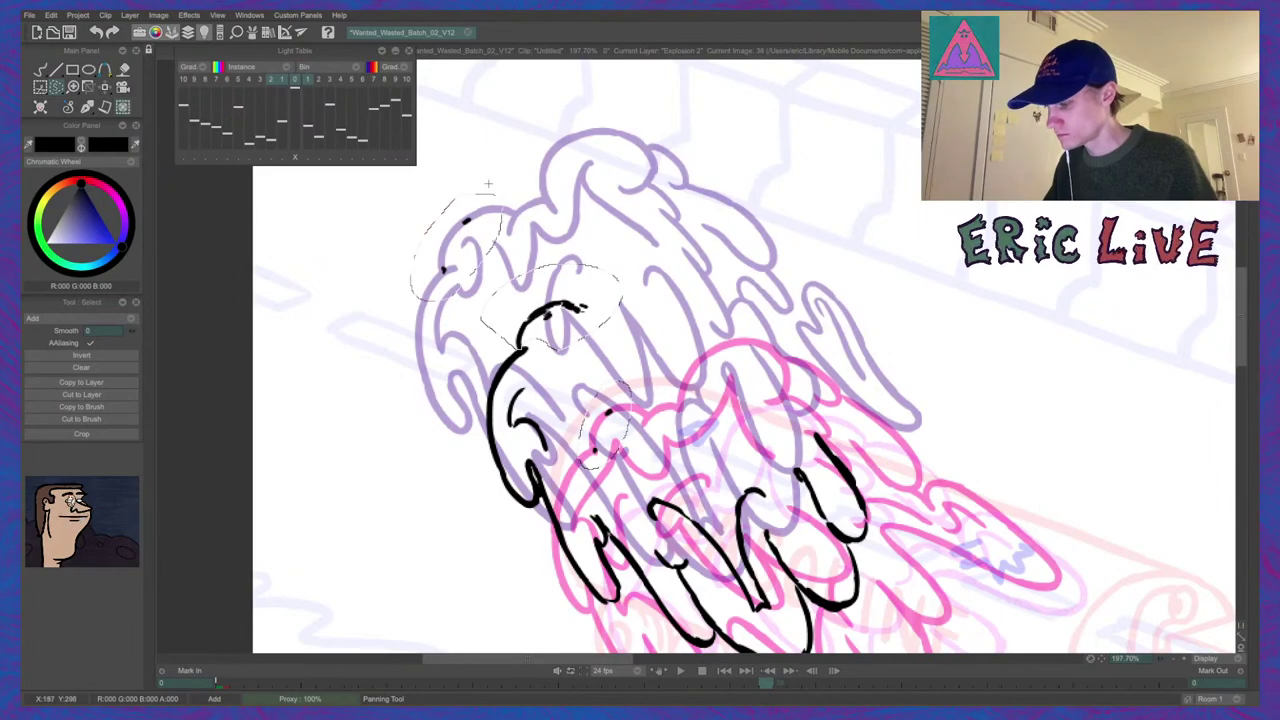
mouse_move(1254, 226)
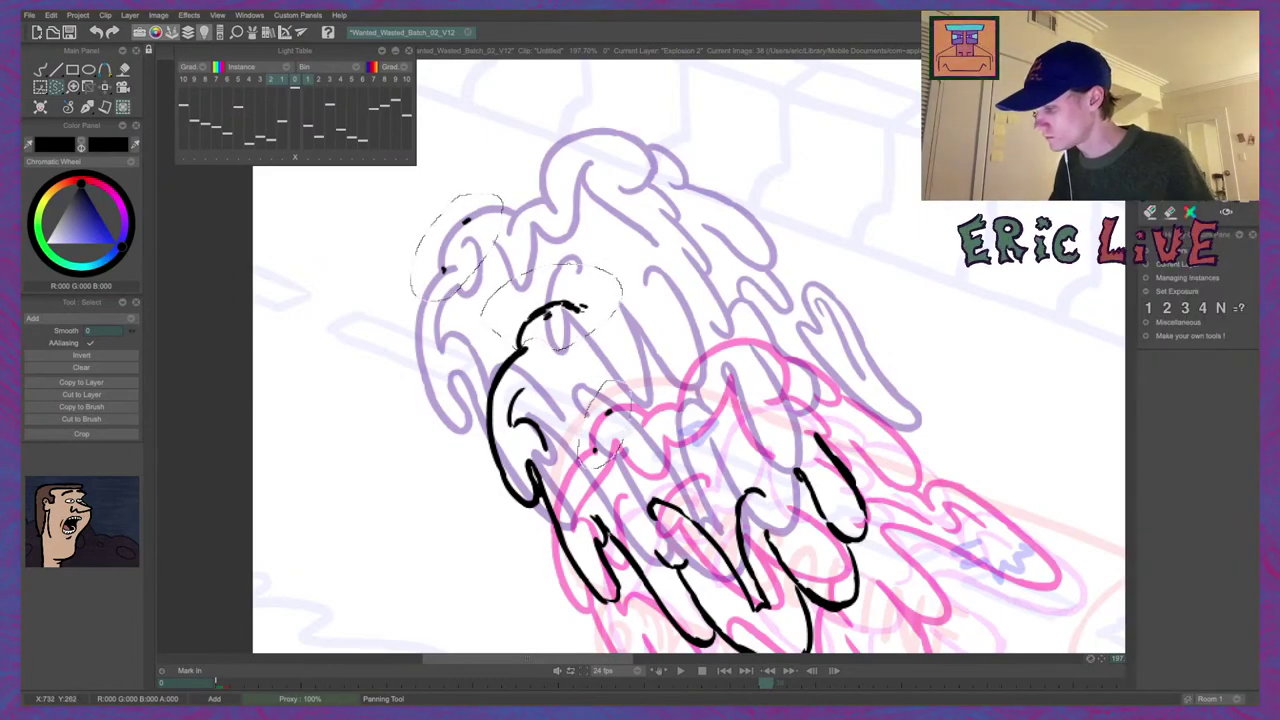
left_click(1184, 131)
key("super+d")
key("b")
Ink the upper-left puff's curve in black over the red rough and check it against the neighbouring drawings.
key("Left")
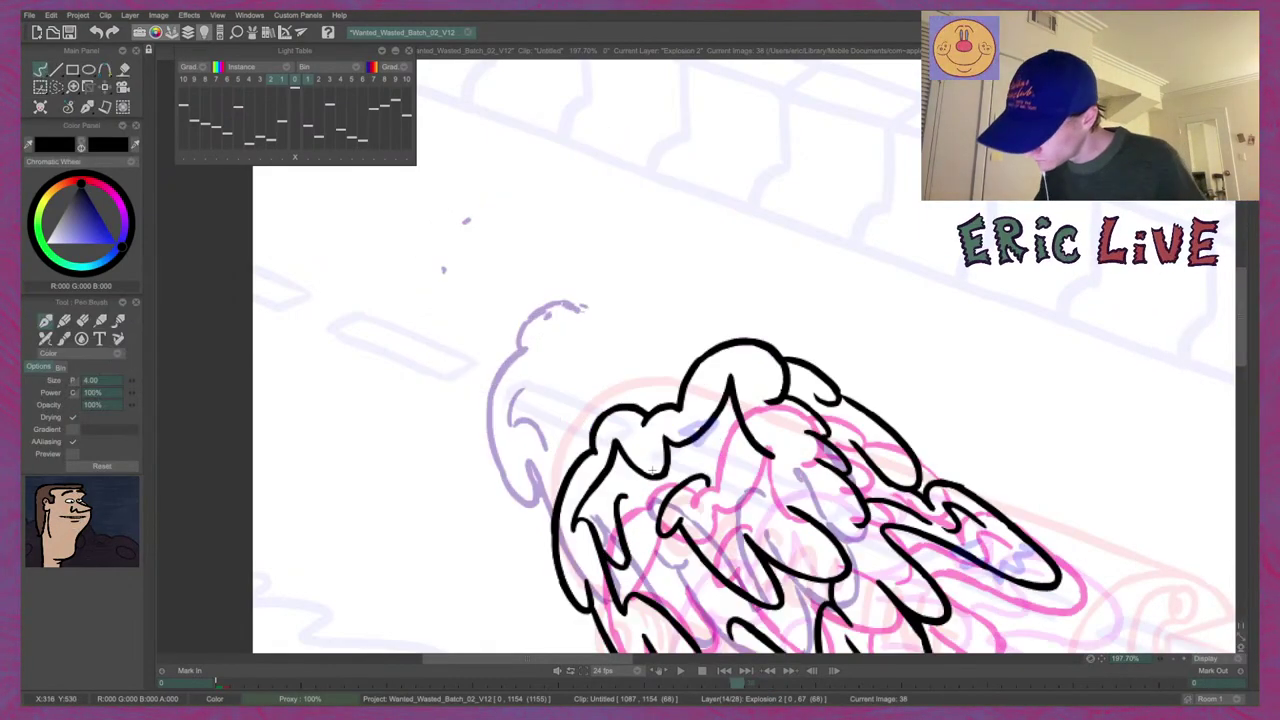
key("Right")
key("Right")
key("Left")
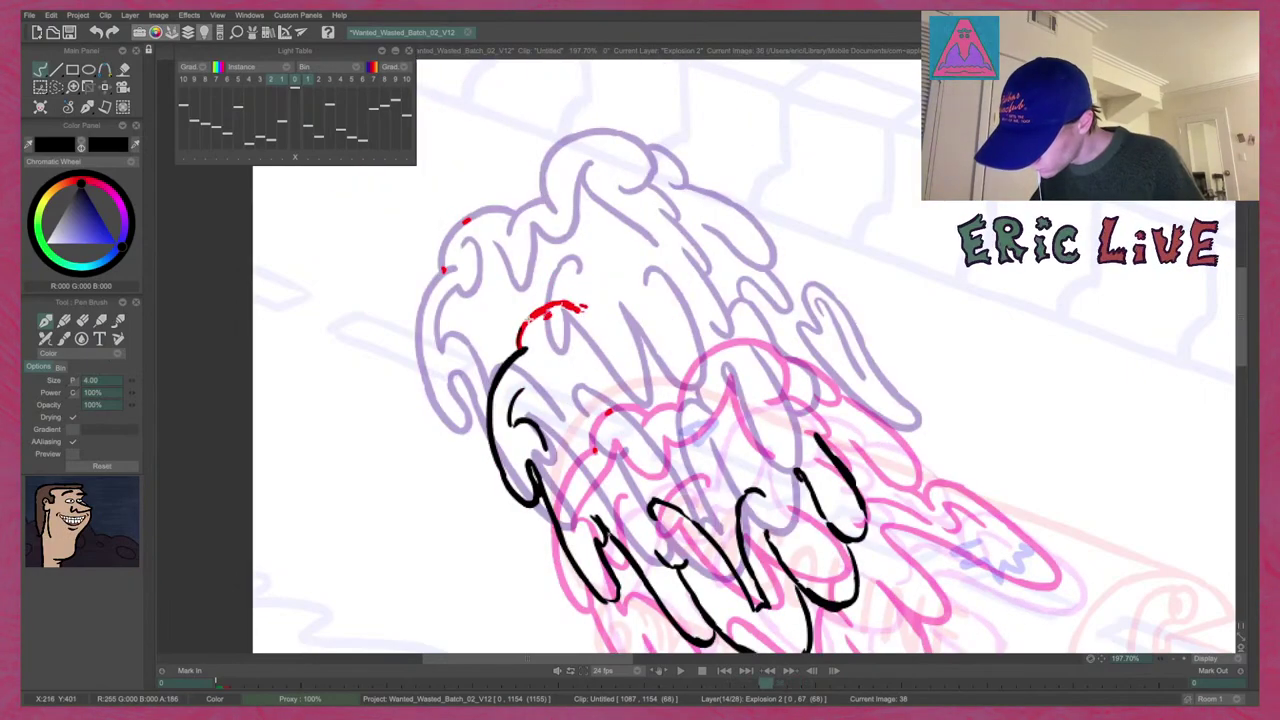
left_click_drag(520, 338, 552, 304)
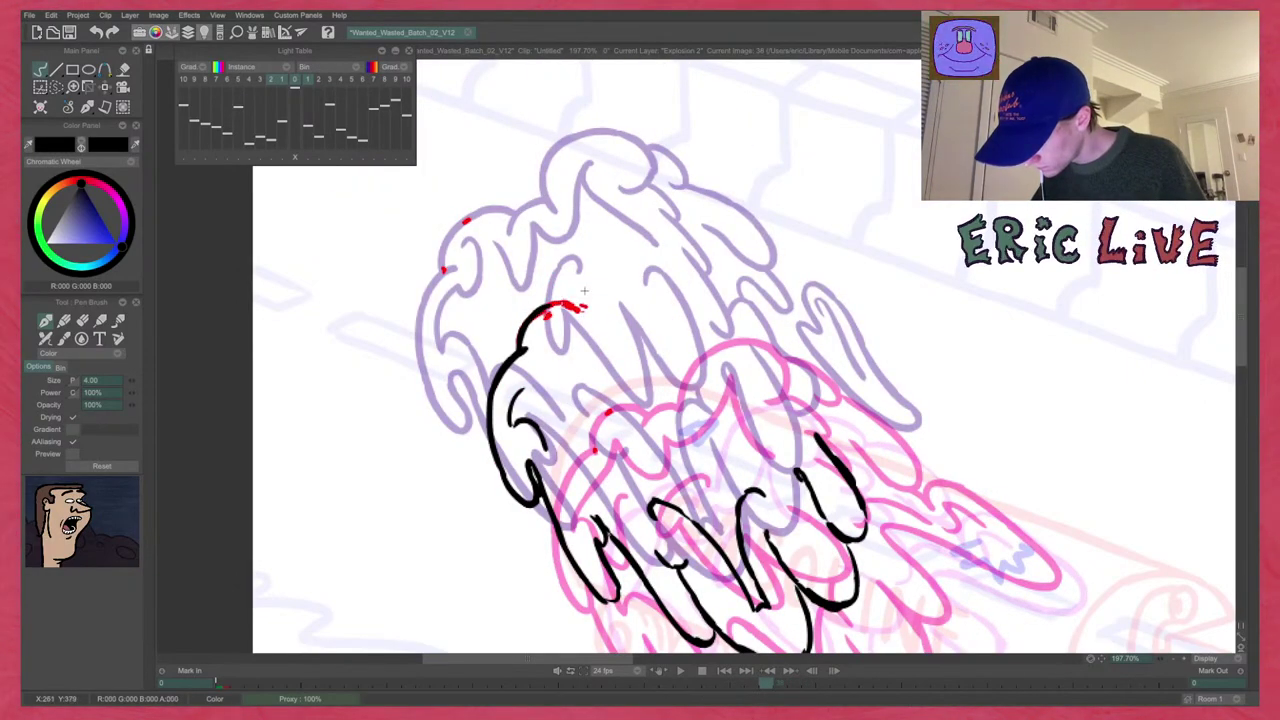
key("Left")
key("Right")
key("Right")
key("Left")
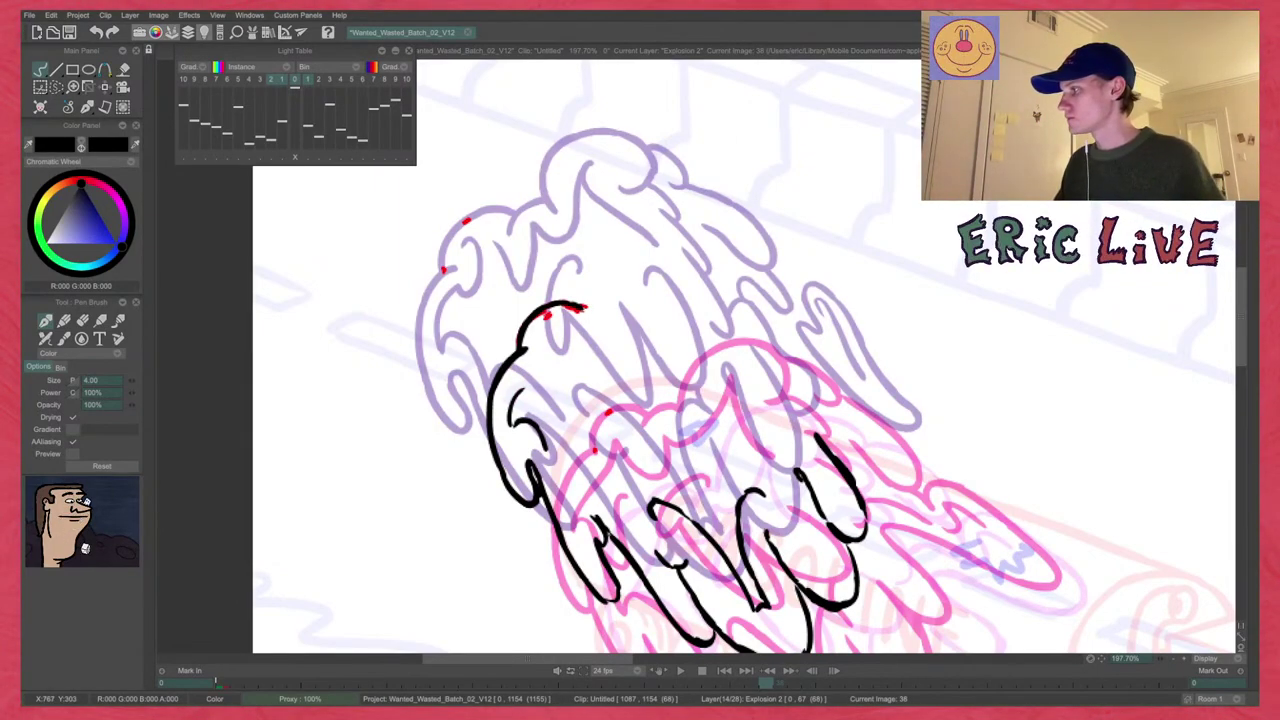
mouse_move(1254, 306)
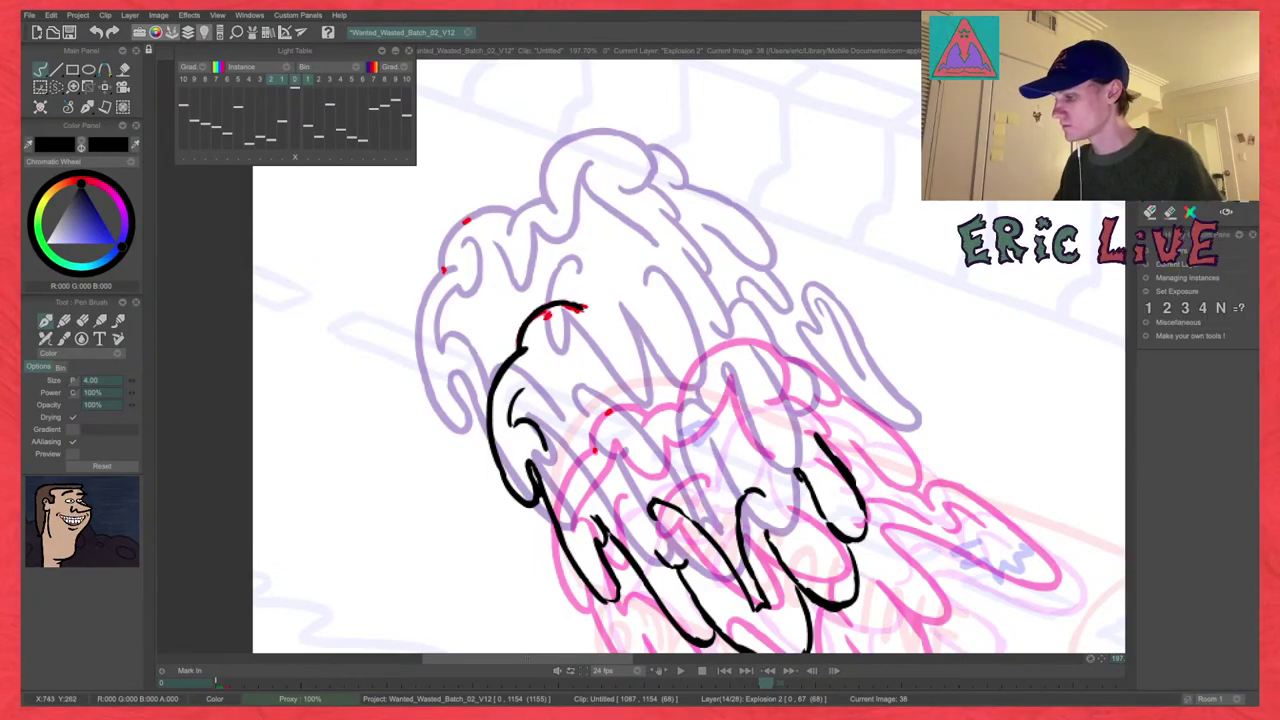
Clear the red rough and guide marks of the upper-left puff and compare its inked curve with the neighbouring drawings.
left_click(1152, 306)
key("Left")
key("Right")
key("Right")
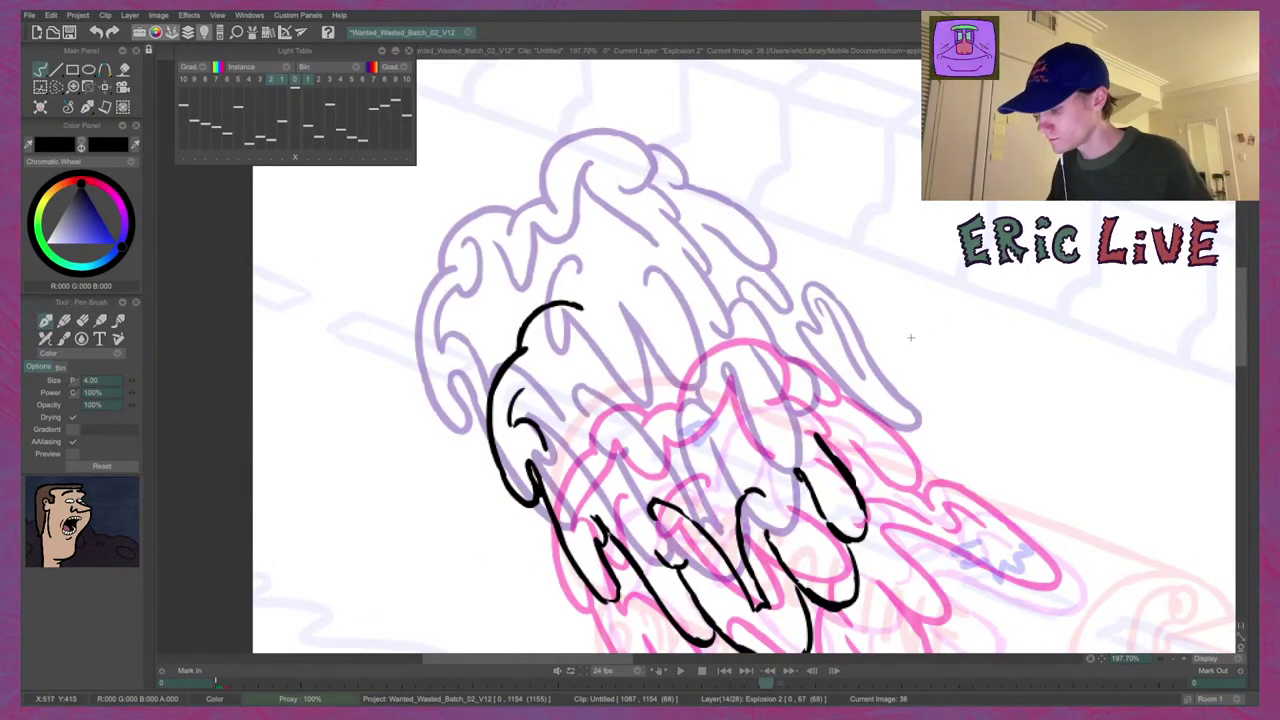
key("Left")
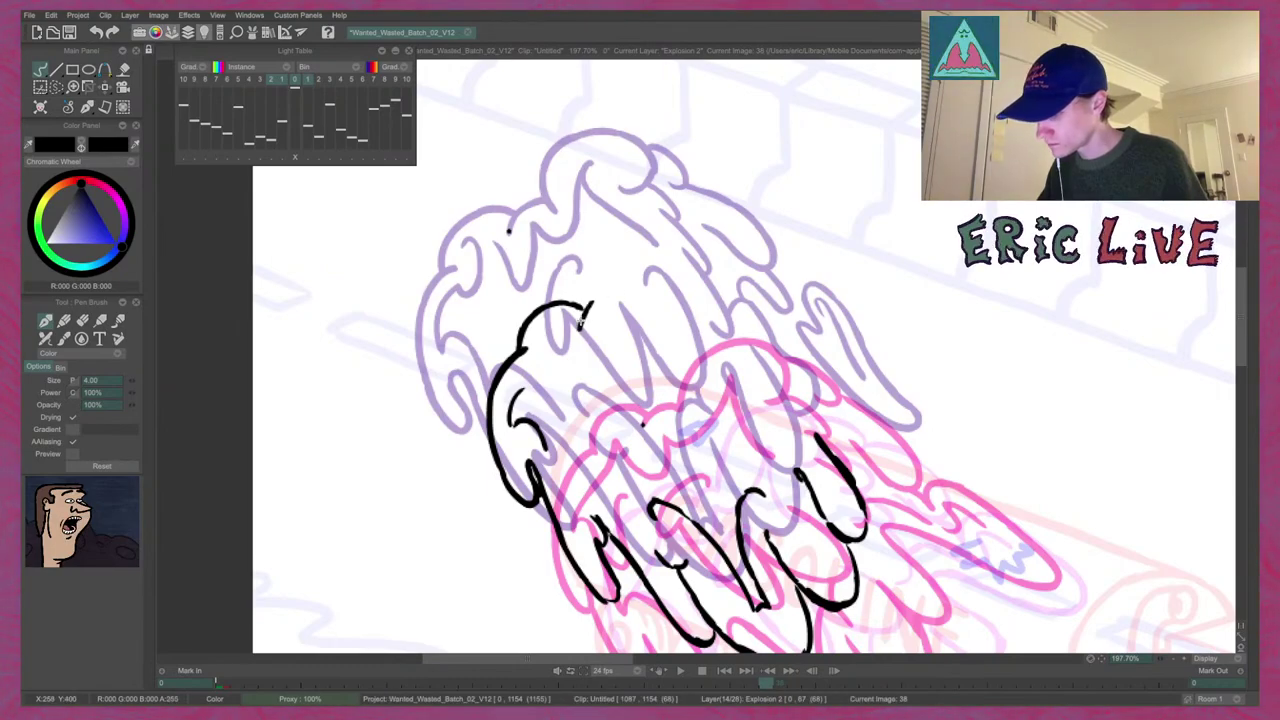
Mark guide dots on the neighbouring drawings' outlines and draw the short bump linking the upper-left puff towards the top puff.
key("ctrl+z")
left_click_drag(581, 327, 613, 295)
key("ctrl+z")
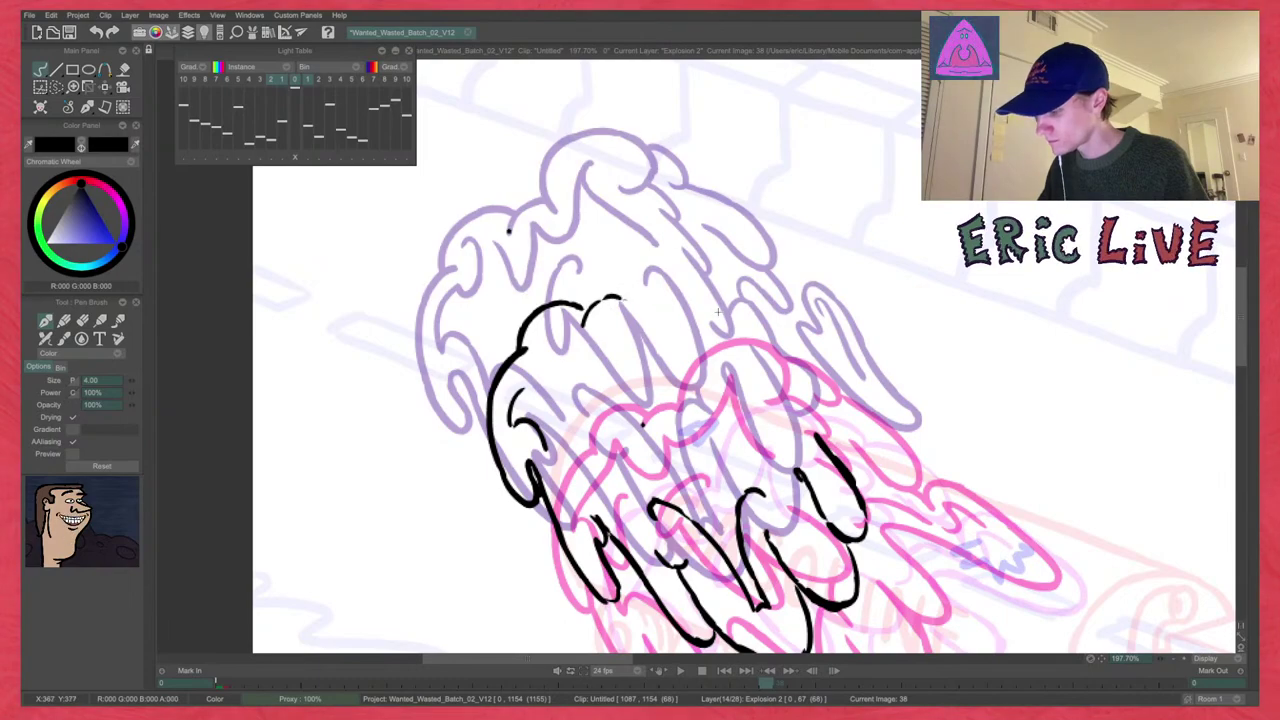
left_click(546, 197)
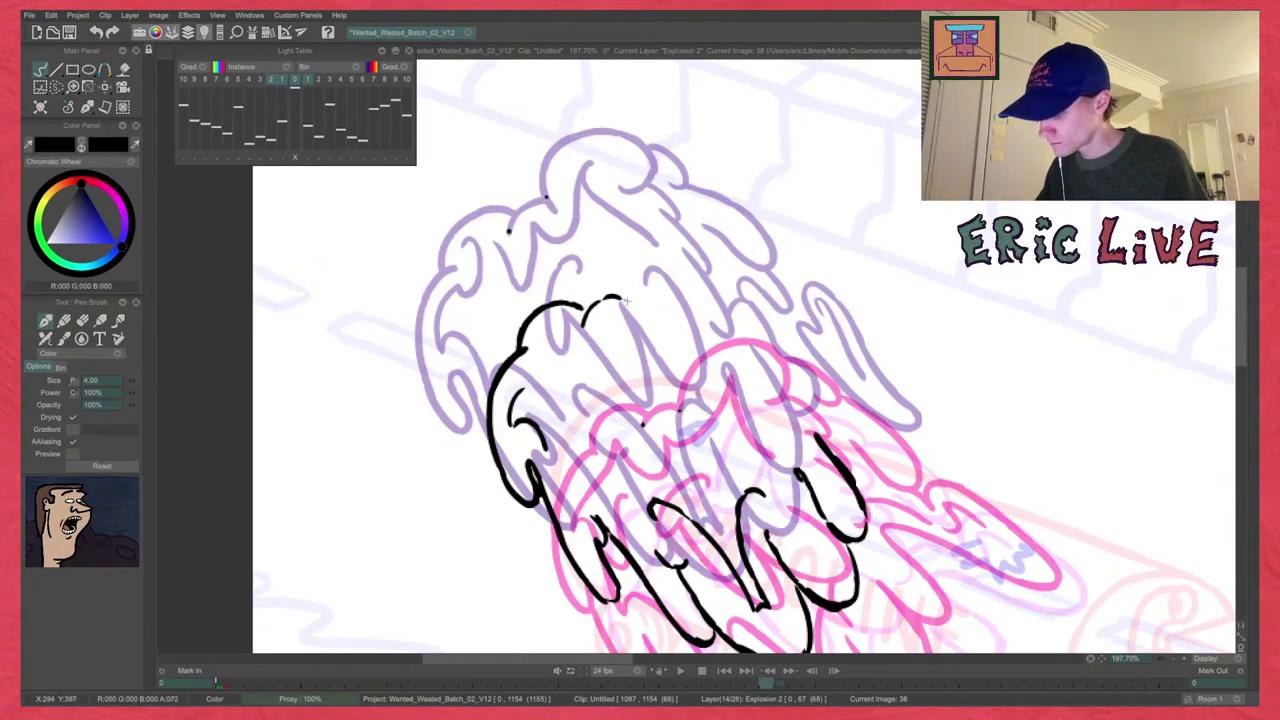
mouse_move(622, 298)
left_mouse_down()
mouse_move(632, 306)
mouse_move(591, 304)
left_mouse_up()
Flip through the previous and next drawings to examine how the linking bump moves between them.
key("Left")
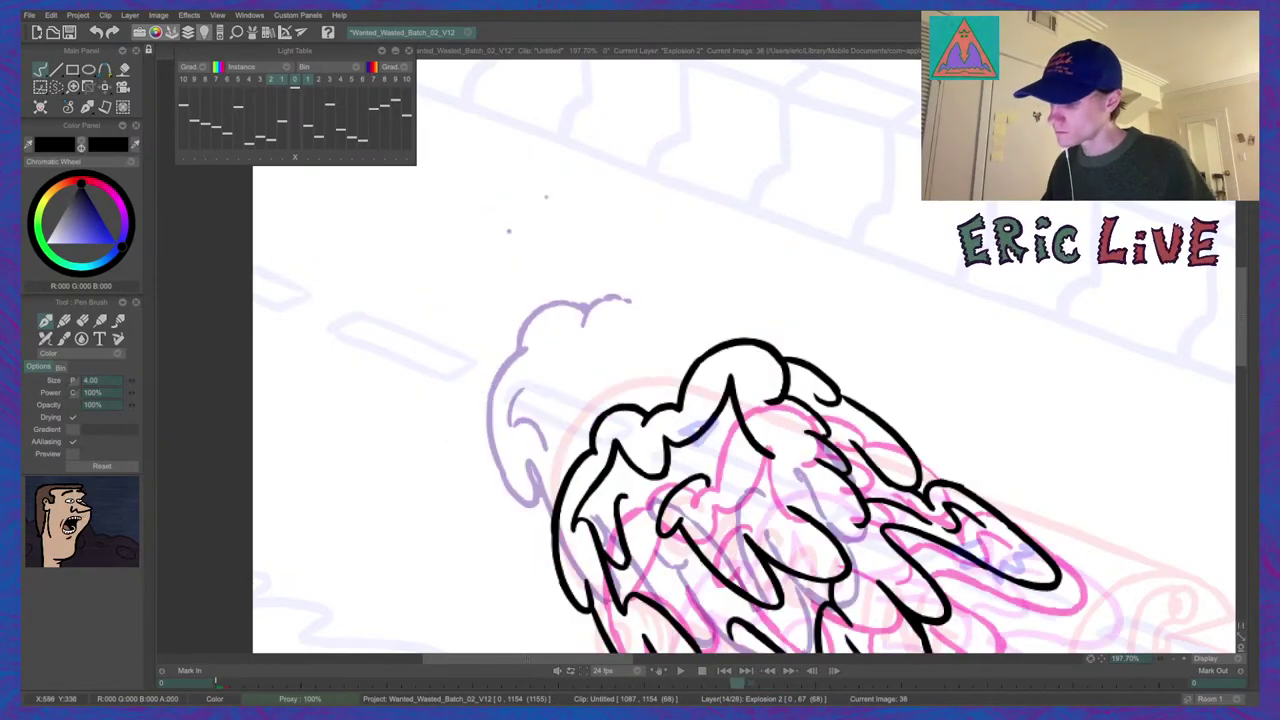
key("Right")
key("Right")
key("Left")
key("Left")
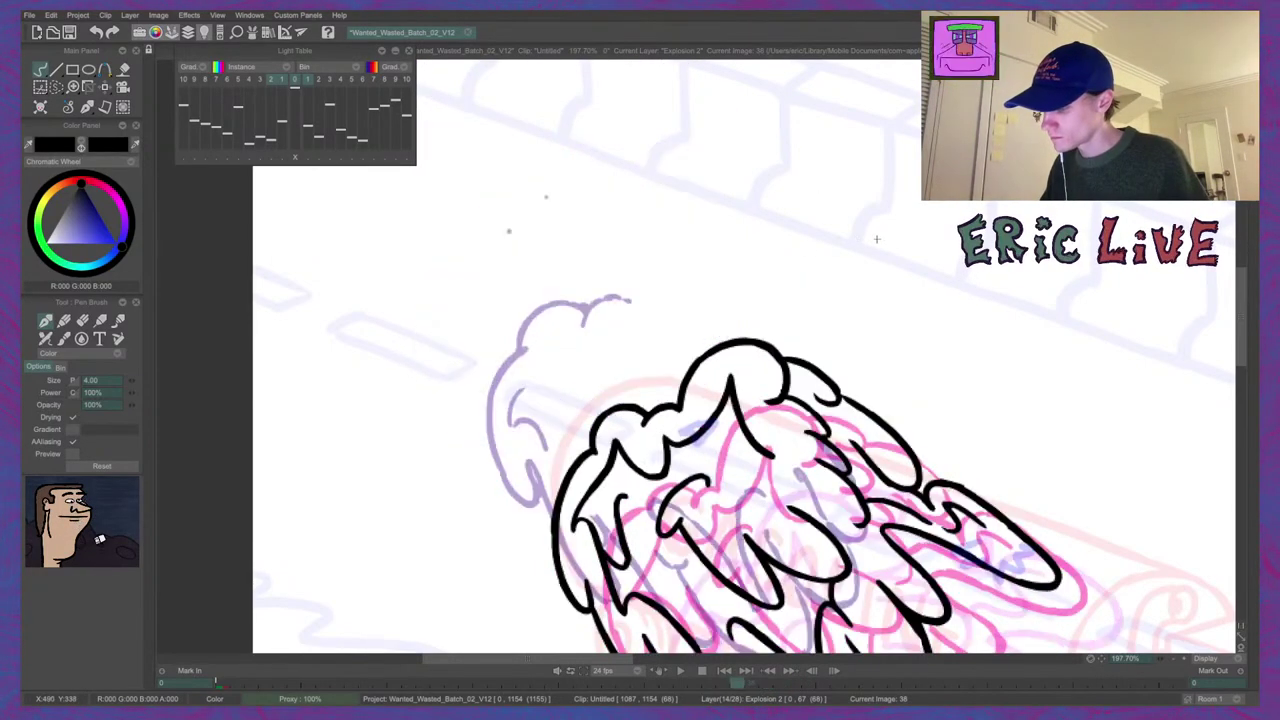
key("Left")
key("Right")
key("Right")
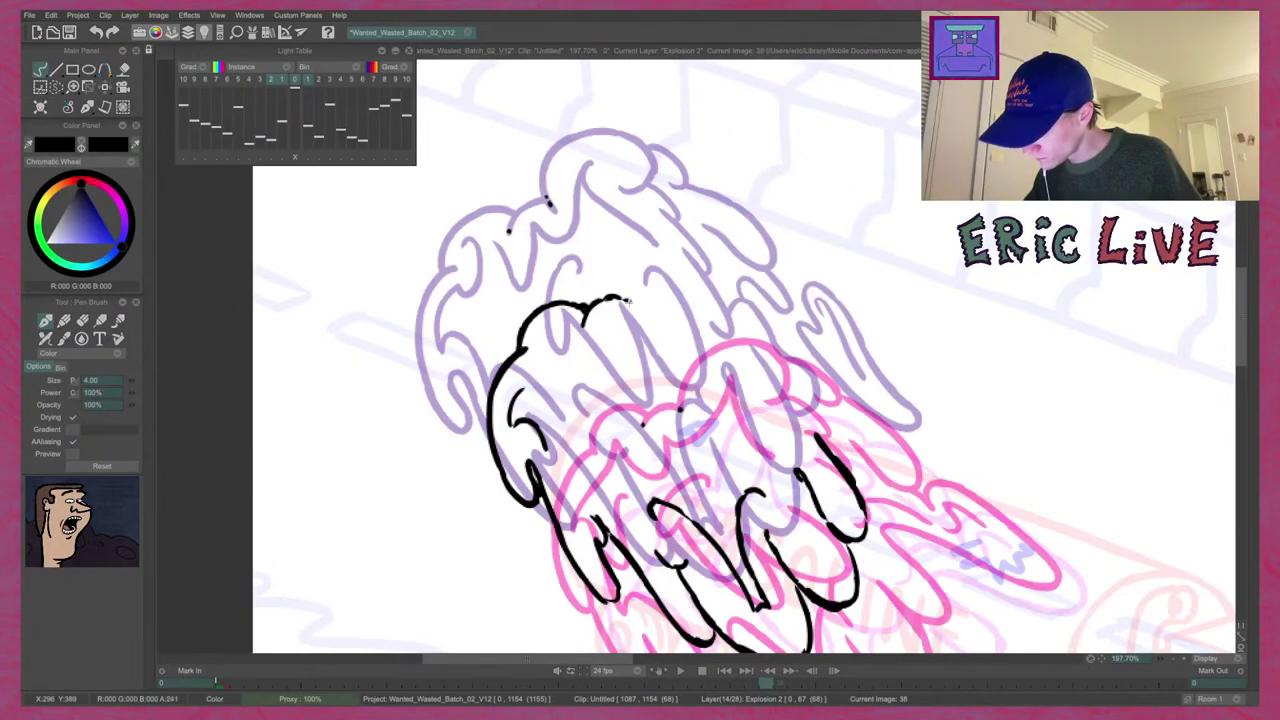
Mark the crest of the top puff on both neighbouring drawings and rough in its left side and crest midway between them.
left_click_drag(628, 300, 625, 282)
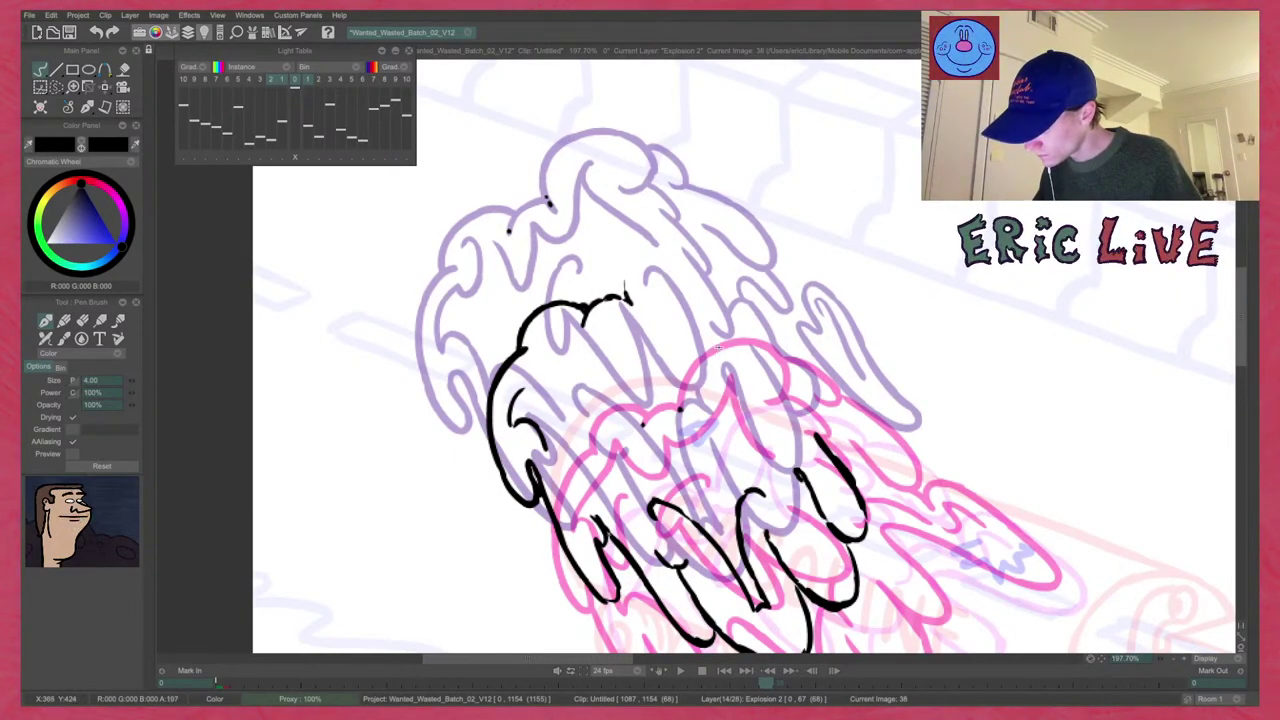
left_click_drag(717, 349, 734, 342)
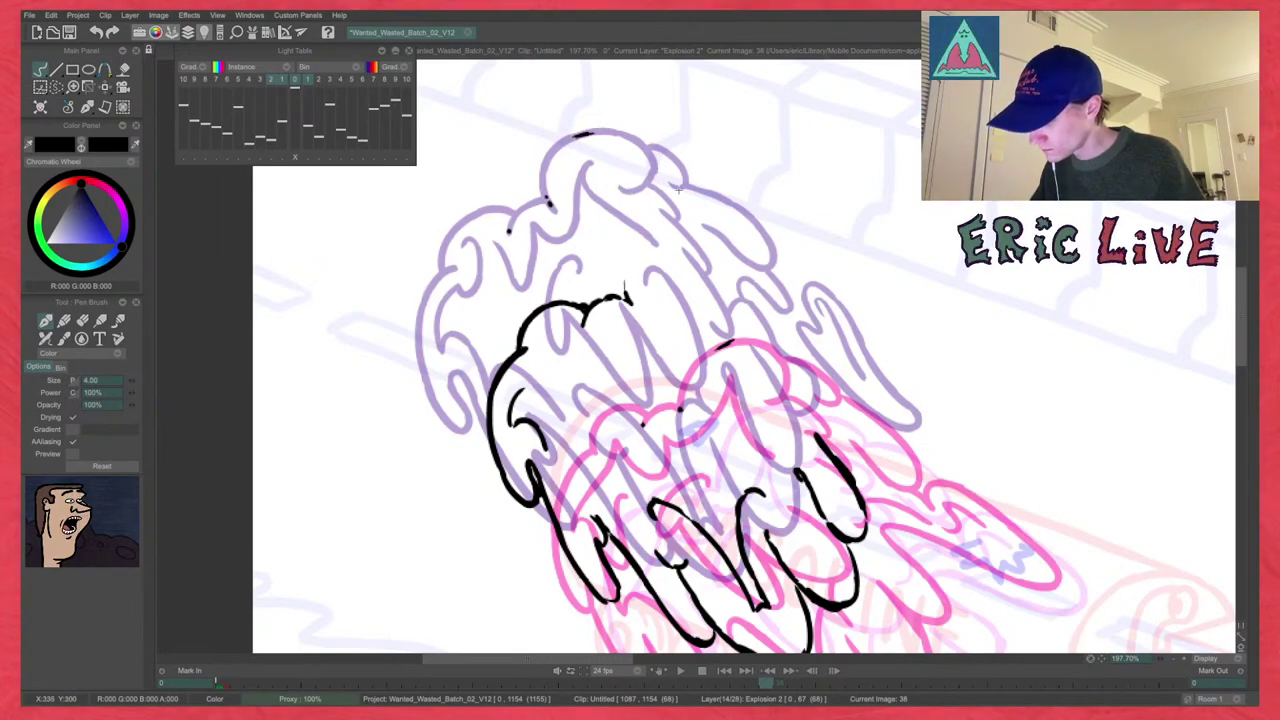
left_click_drag(648, 239, 660, 234)
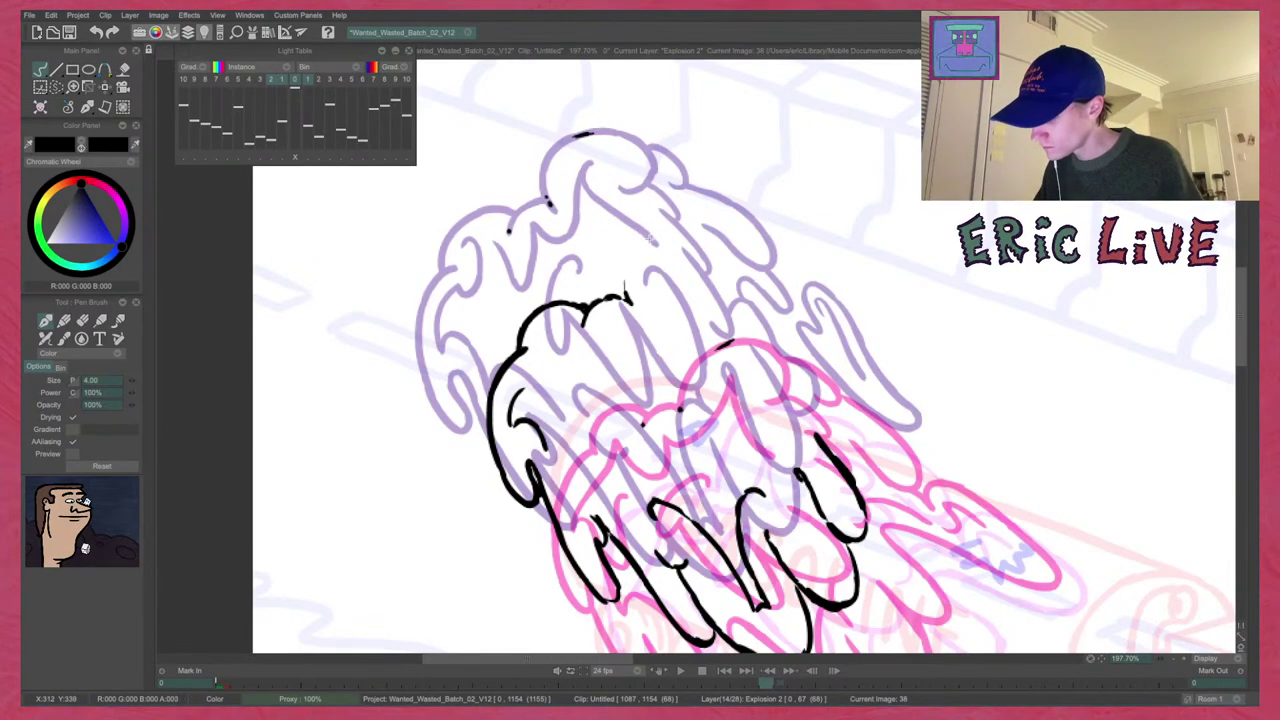
mouse_move(628, 290)
left_mouse_down()
mouse_move(648, 245)
mouse_move(634, 257)
mouse_move(715, 235)
left_mouse_up()
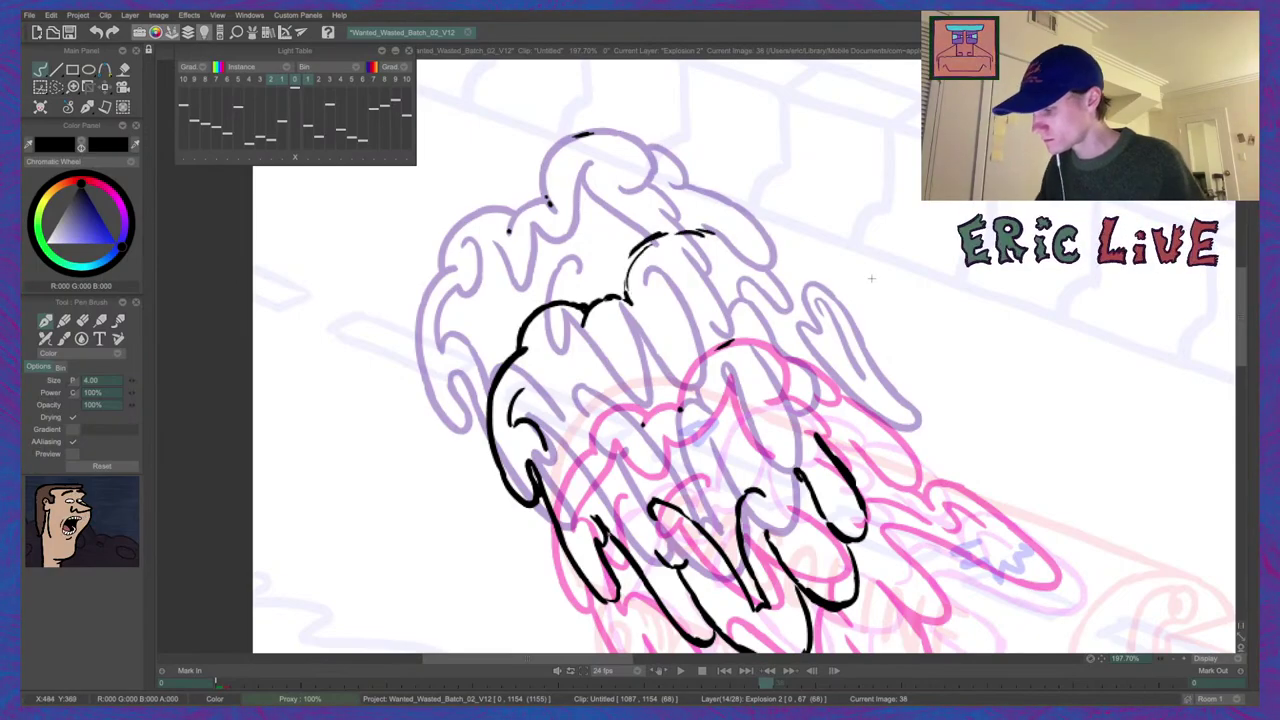
key("Left")
key("Right")
key("Right")
key("Left")
Mark the right edge of the top puff on both neighbouring drawings and rough in the right side of the in-between arc.
left_click_drag(781, 358, 785, 369)
left_click_drag(649, 153, 655, 164)
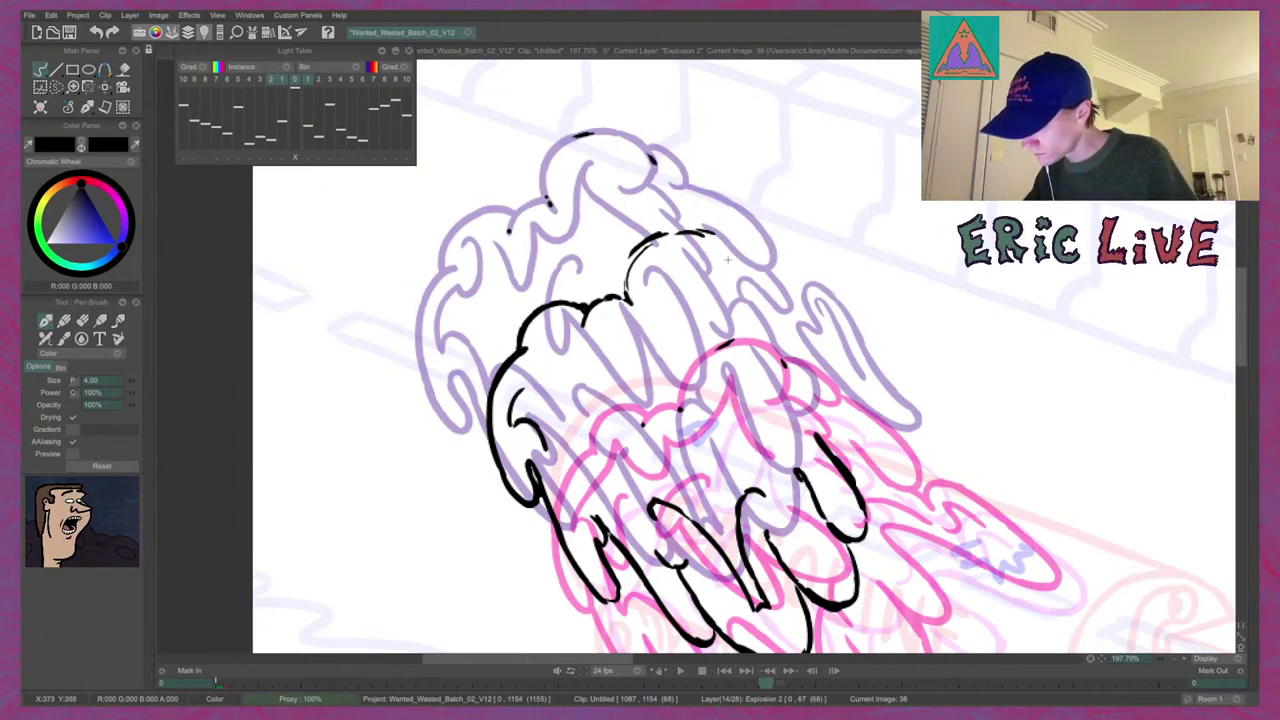
mouse_move(727, 260)
left_mouse_down()
mouse_move(715, 242)
mouse_move(726, 279)
mouse_move(711, 248)
mouse_move(675, 235)
mouse_move(724, 264)
left_mouse_up()
key("super+z")
key("Left")
key("Right")
key("Right")
key("Left")
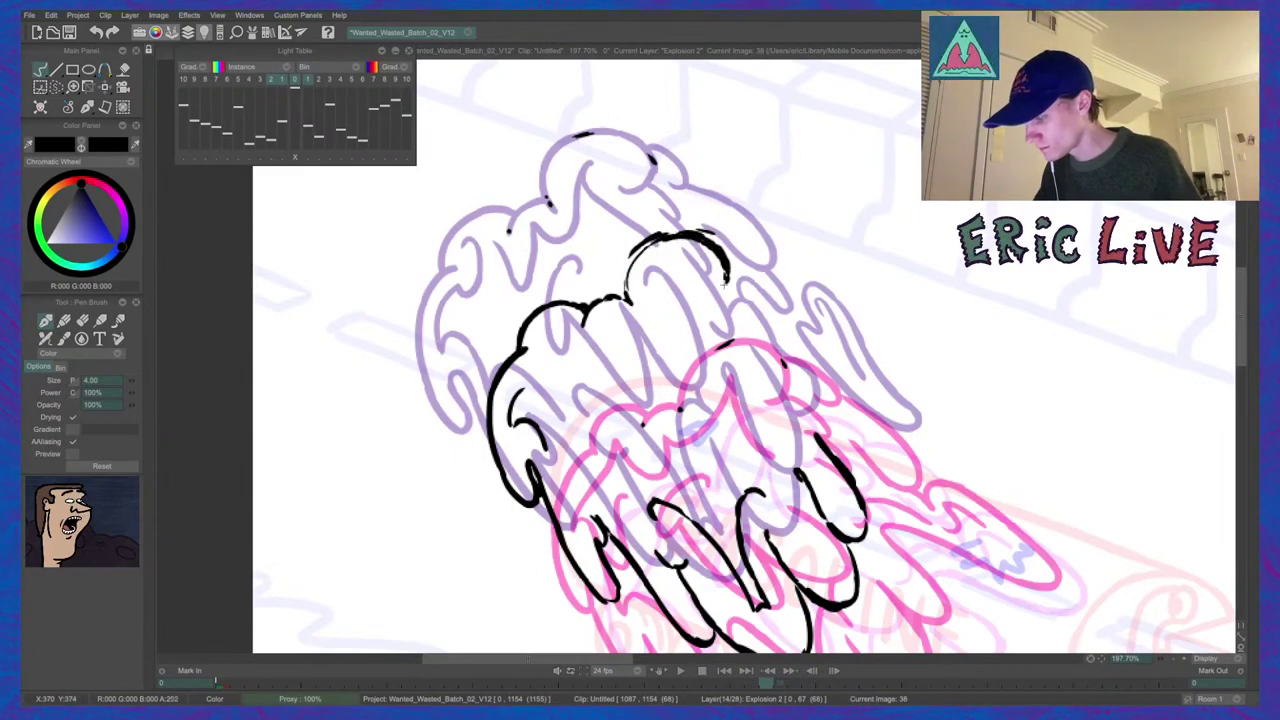
Lasso the top puff's rough arc, recolour it red, and deselect.
left_click(56, 87)
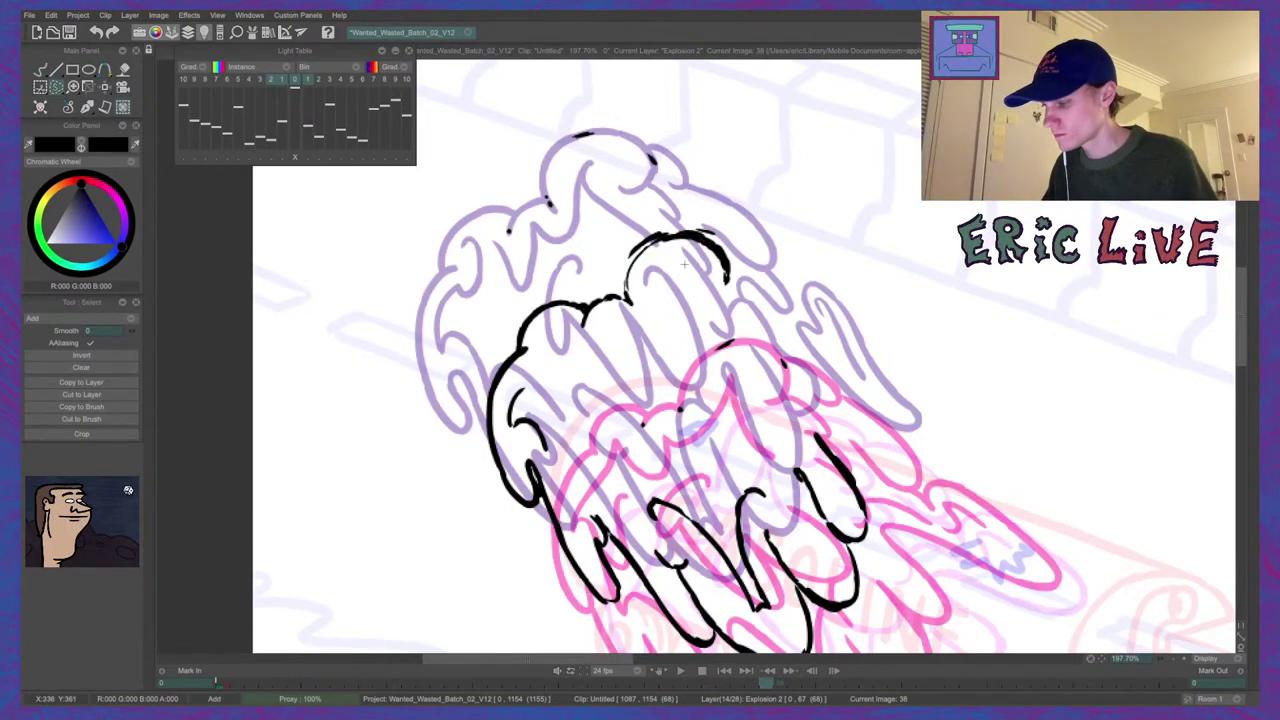
mouse_move(612, 217)
left_mouse_down()
mouse_move(615, 273)
mouse_move(745, 302)
mouse_move(715, 148)
left_mouse_up()
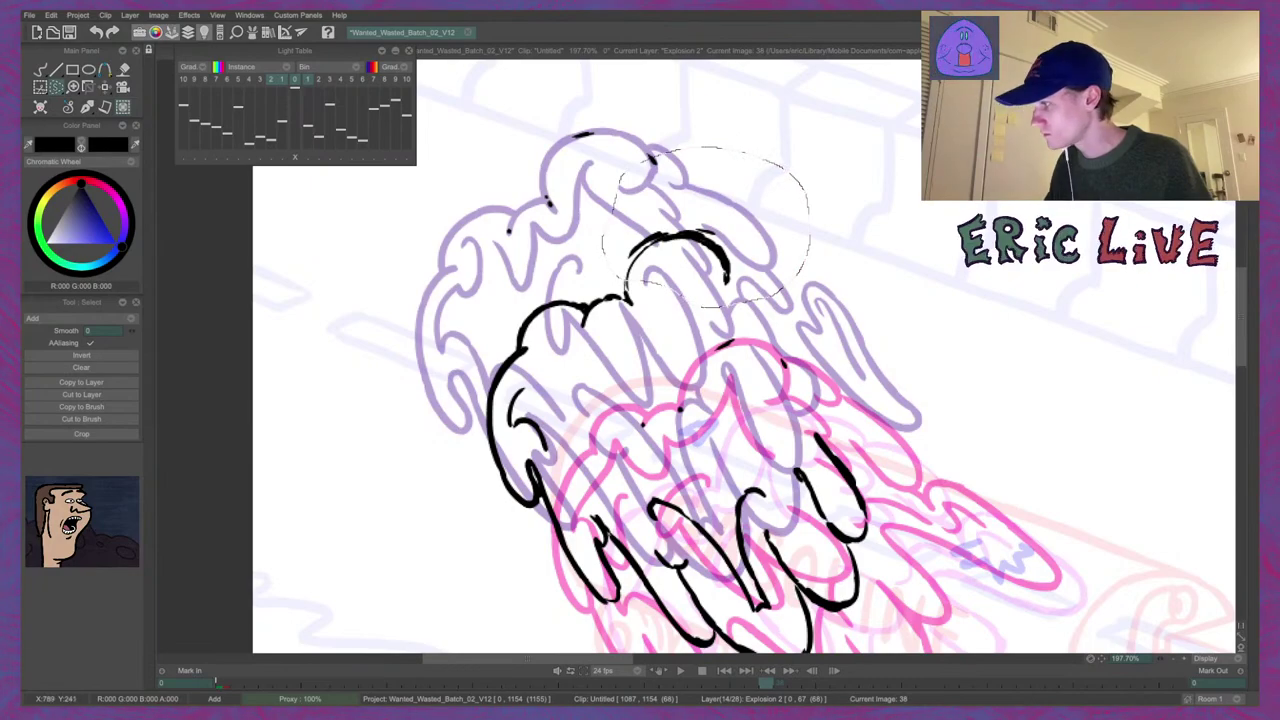
mouse_move(1250, 250)
left_click(1147, 306)
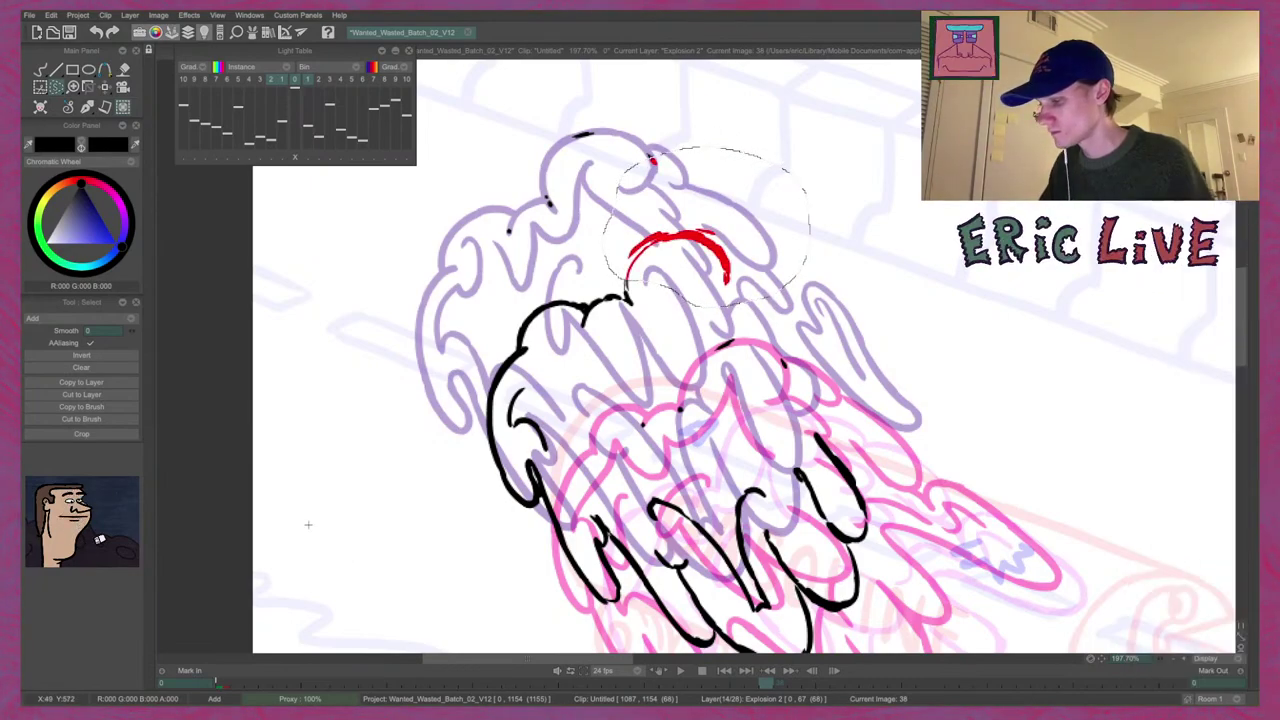
key("super+d")
Ink the top puff's arc in black over the red rough, redoing strokes until the line is clean.
left_click(41, 70)
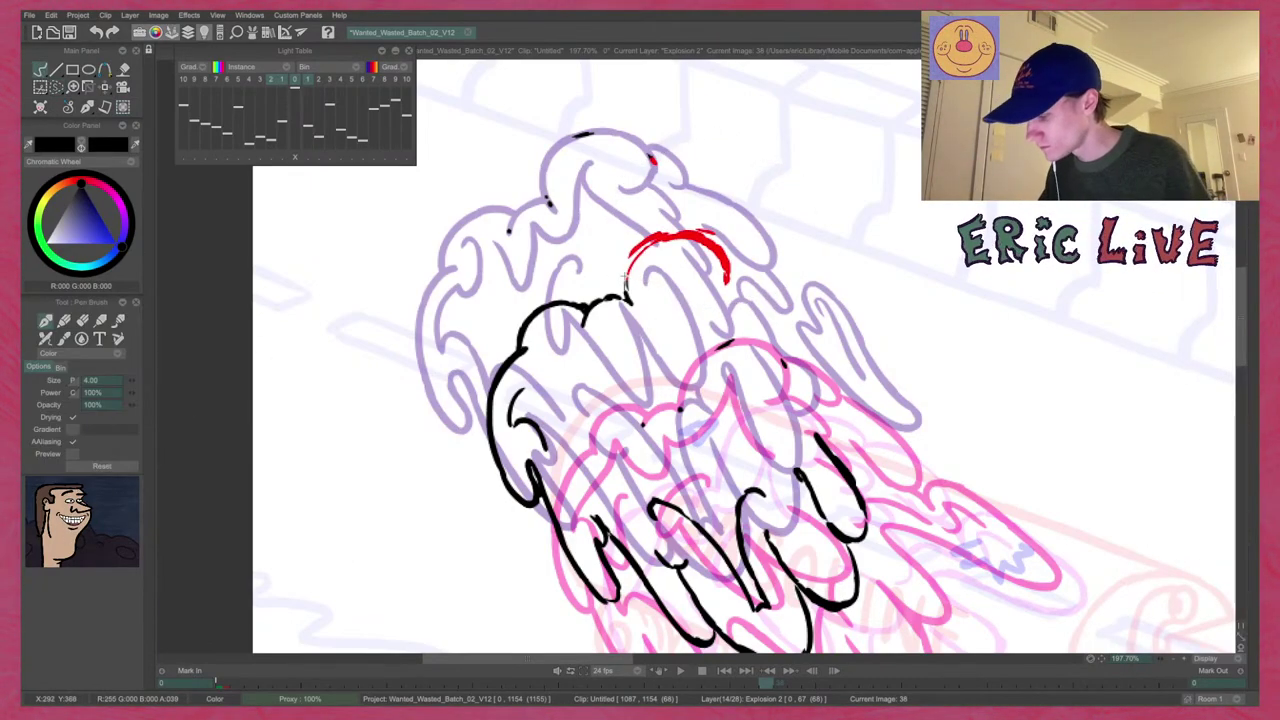
mouse_move(626, 284)
left_mouse_down()
mouse_move(646, 240)
mouse_move(658, 237)
mouse_move(641, 250)
mouse_move(676, 237)
left_mouse_up()
key("super+z")
key("super+z")
key("super+z")
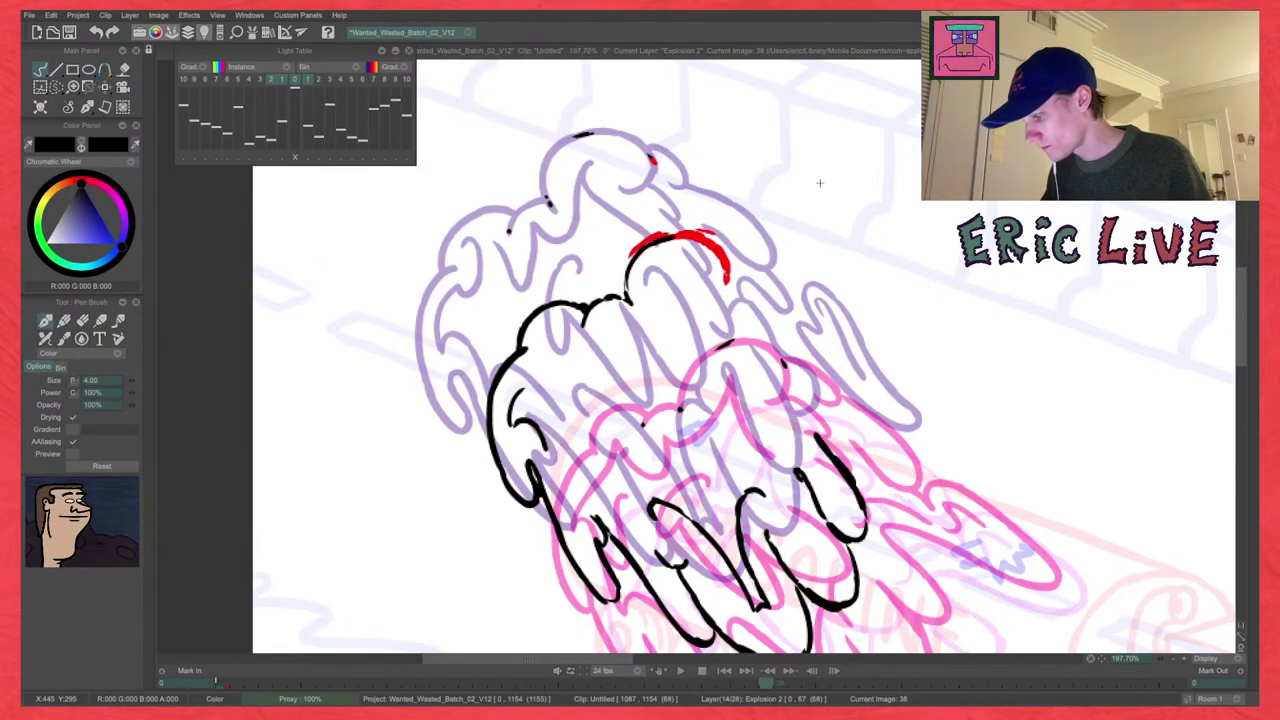
key("super+z")
key("super+z")
mouse_move(627, 282)
left_mouse_down()
mouse_move(654, 243)
mouse_move(687, 238)
mouse_move(714, 247)
mouse_move(725, 272)
mouse_move(708, 240)
mouse_move(727, 272)
left_mouse_up()
key("super+z")
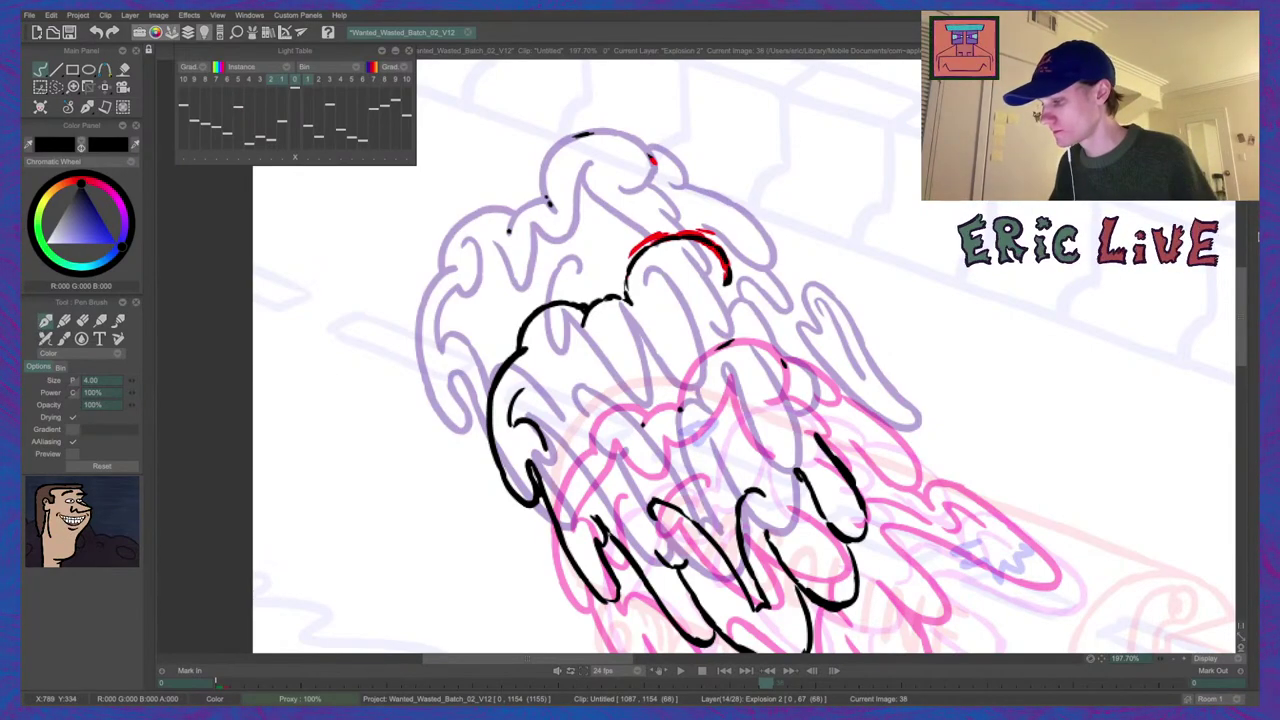
Clear the red rough from the top puff and erase the black guide marks on the upper neighbouring outline.
mouse_move(1259, 236)
left_click(1190, 212)
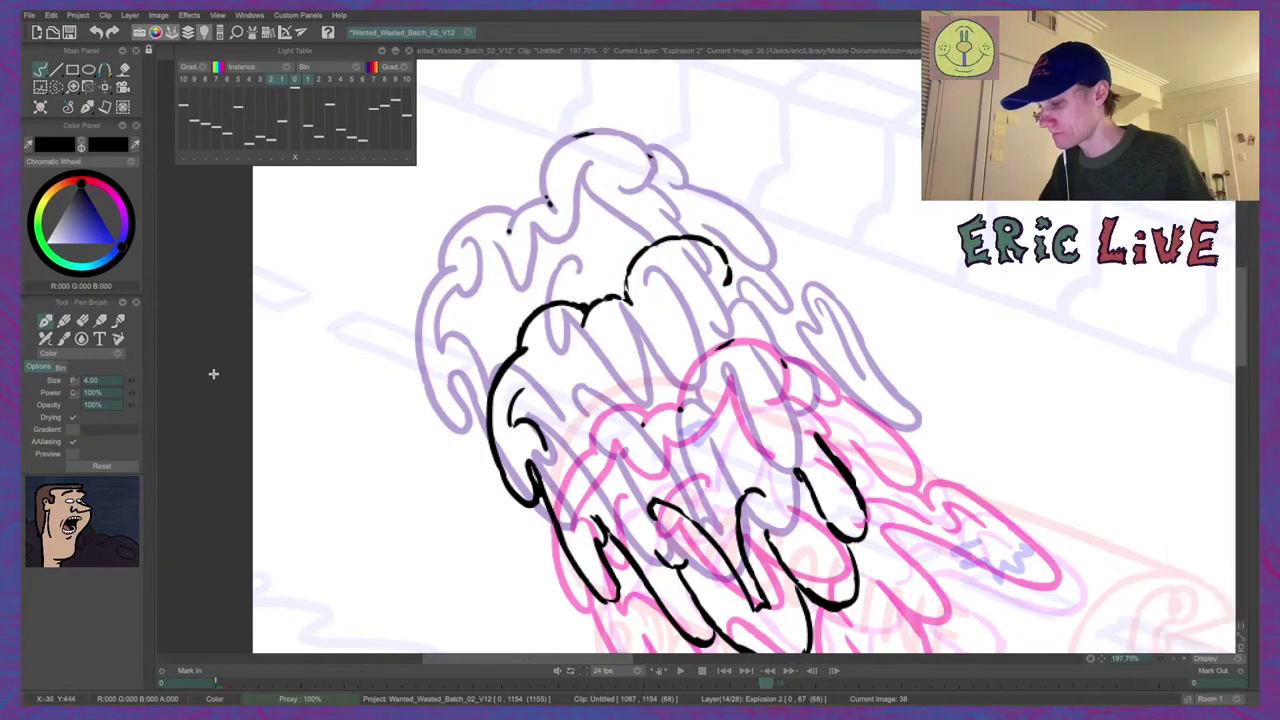
left_click(82, 321)
left_click_drag(512, 224, 508, 235)
left_click_drag(546, 196, 551, 208)
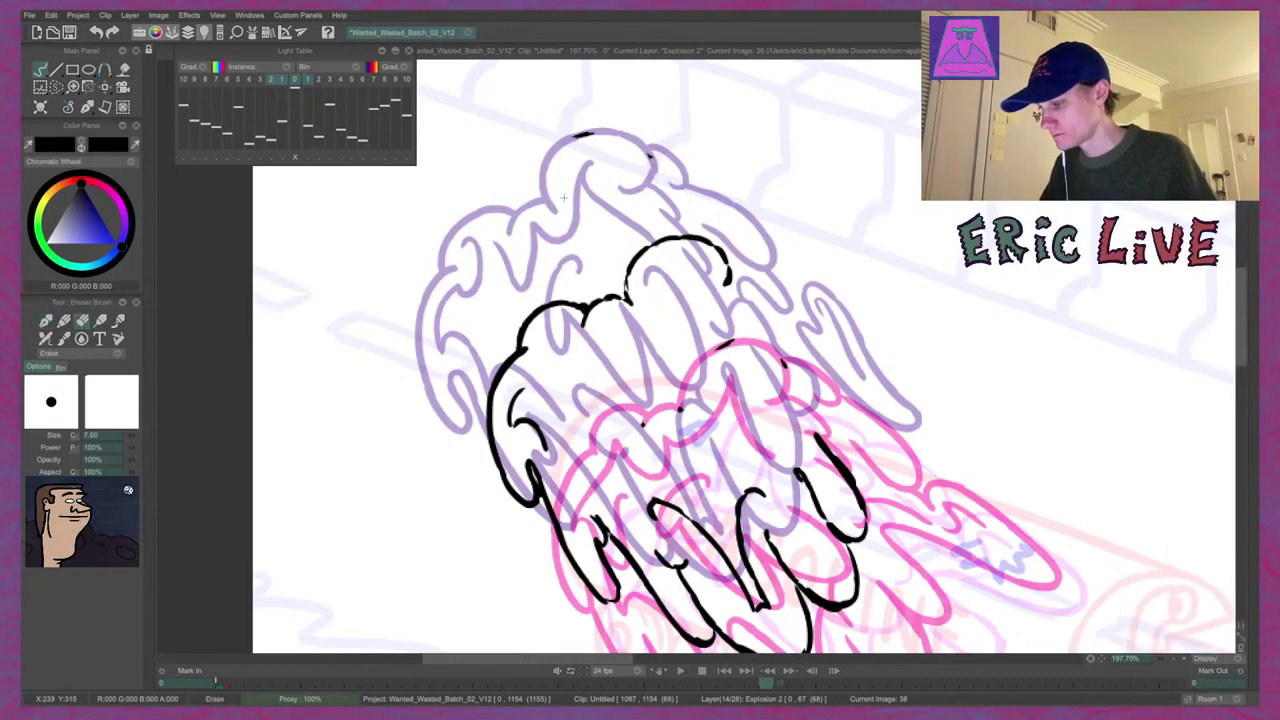
mouse_move(574, 137)
left_mouse_down()
mouse_move(597, 133)
mouse_move(653, 160)
left_mouse_up()
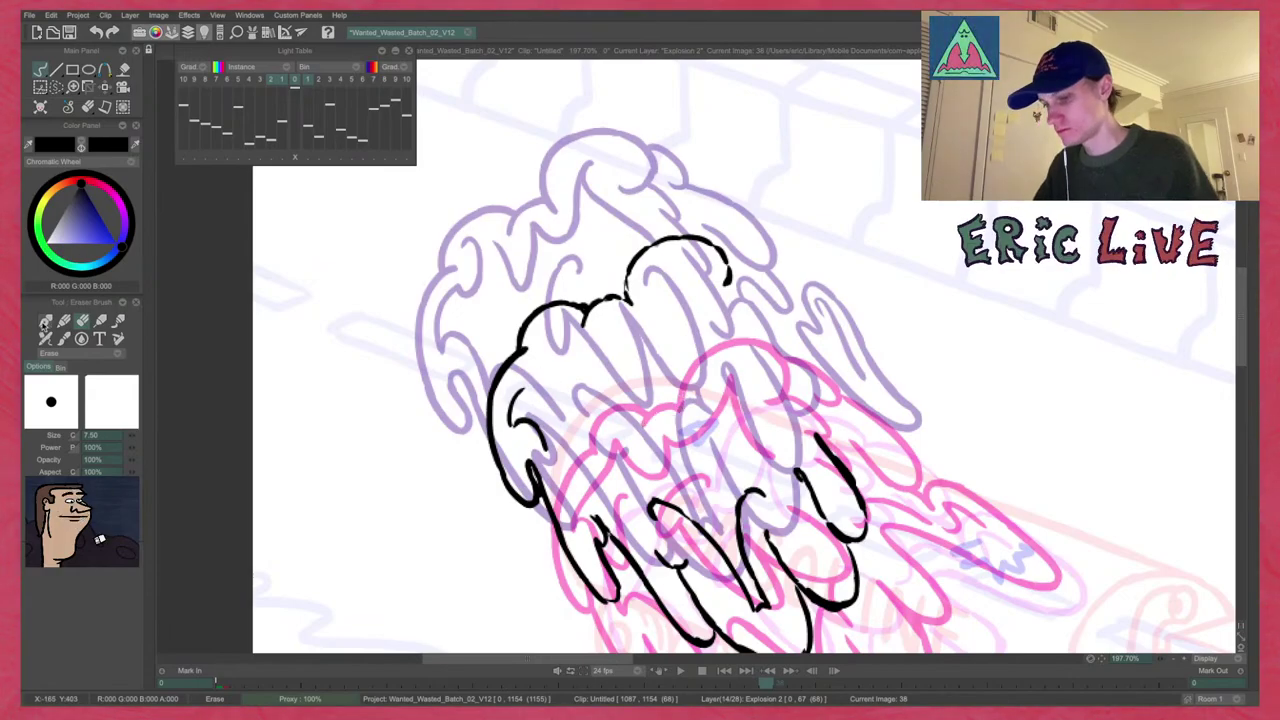
Mark guide dots for the underside of the top puff and draw its small inward hook in black.
left_click(45, 321)
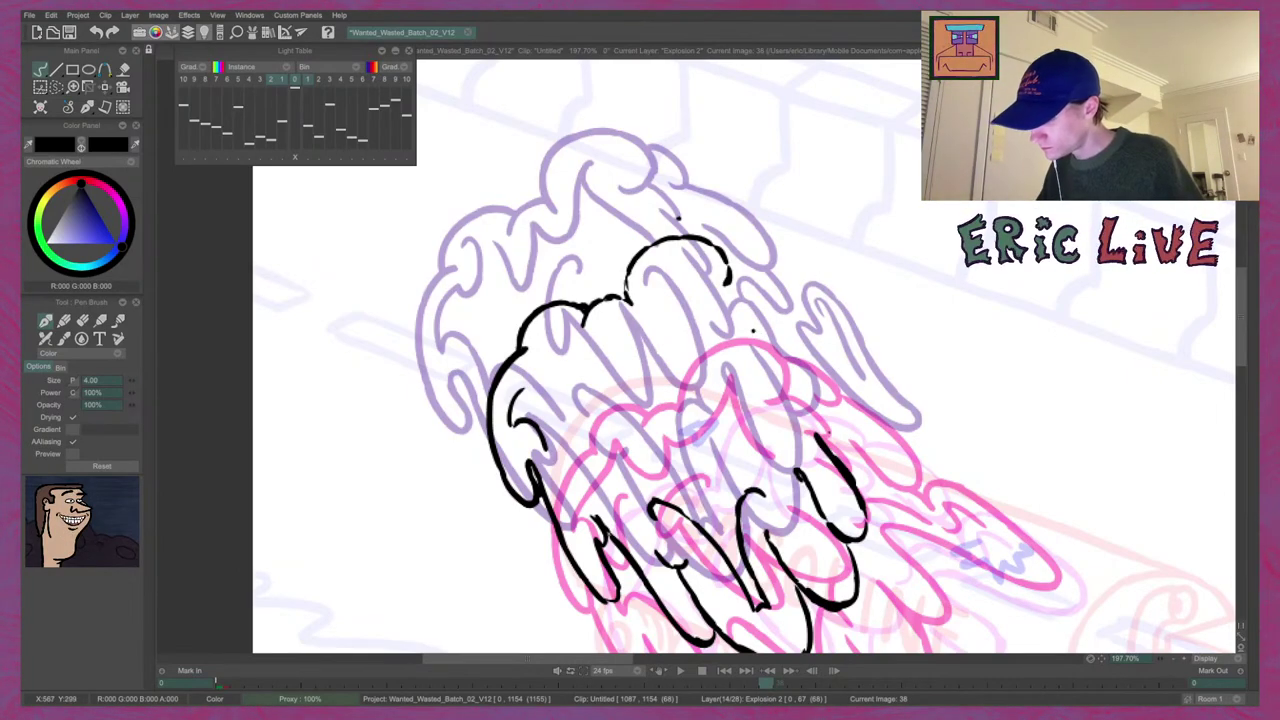
key("Left")
key("Right")
key("Right")
key("Left")
key("Left")
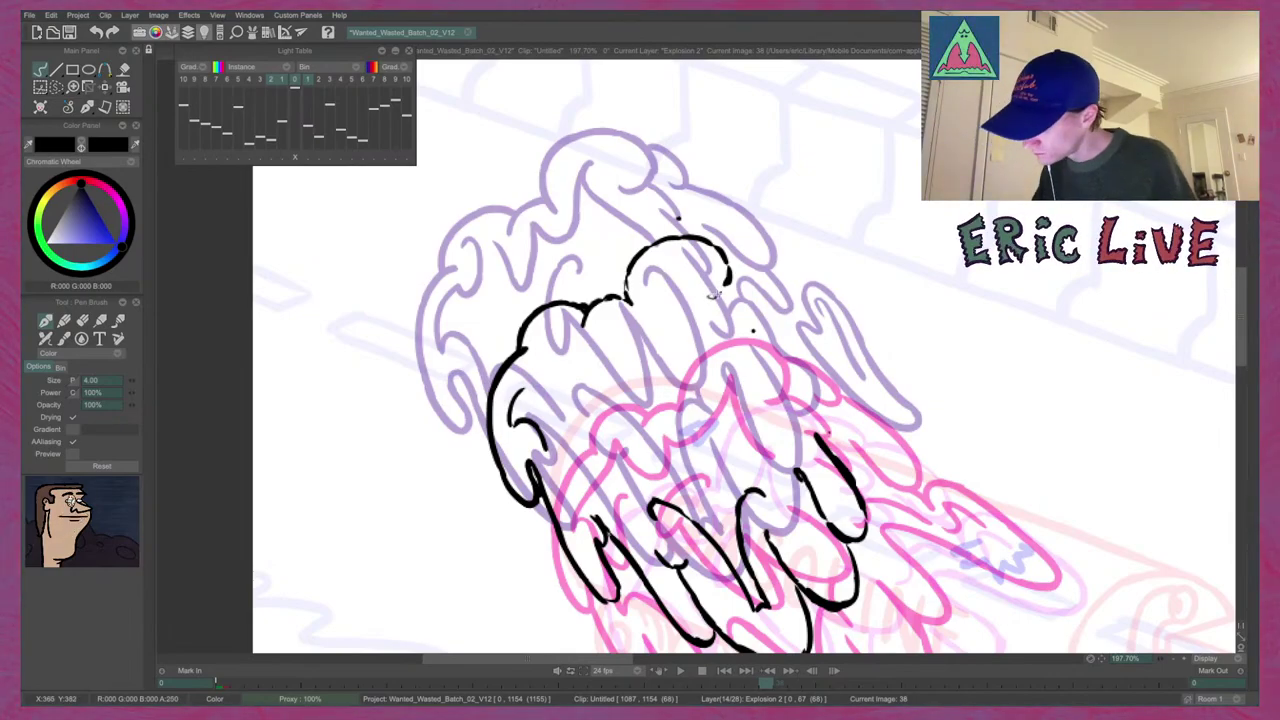
mouse_move(707, 298)
left_mouse_down()
mouse_move(724, 288)
mouse_move(704, 298)
left_mouse_up()
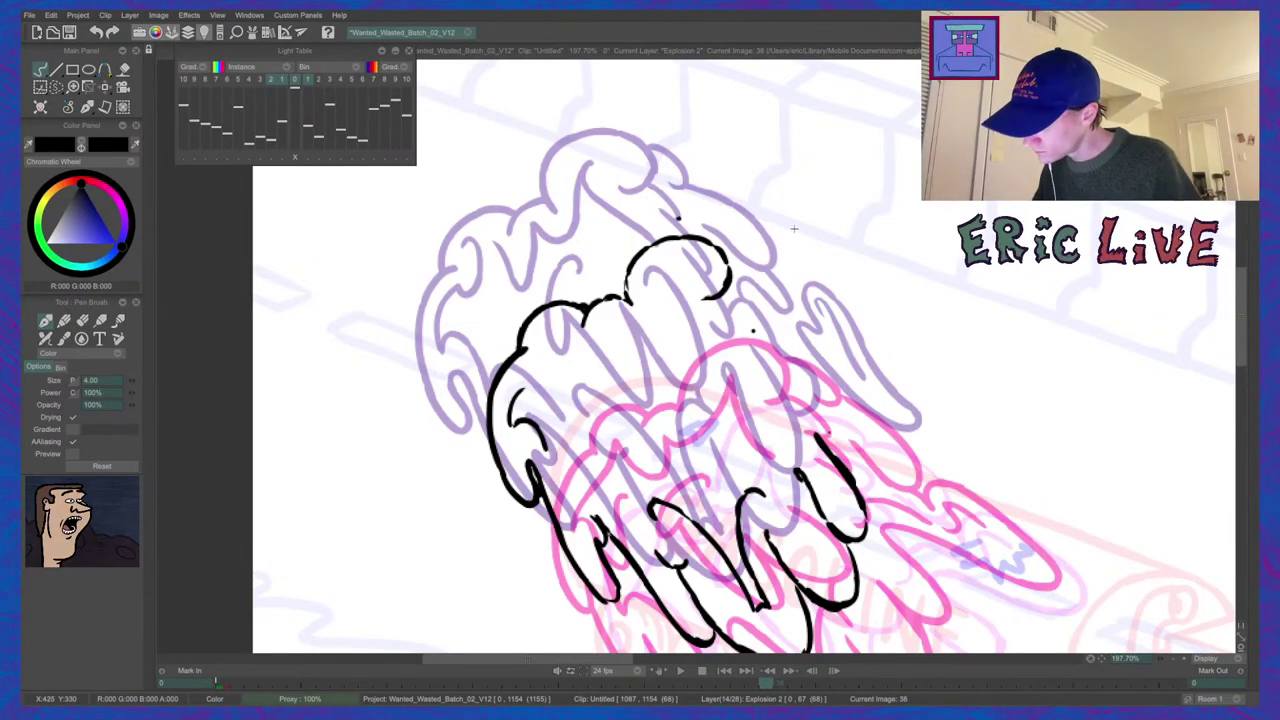
Join the hook to the top puff's right edge with a heavier line and compare it with the neighbouring drawings.
key("Left")
key("Right")
key("Right")
key("Left")
left_click_drag(702, 302, 727, 290)
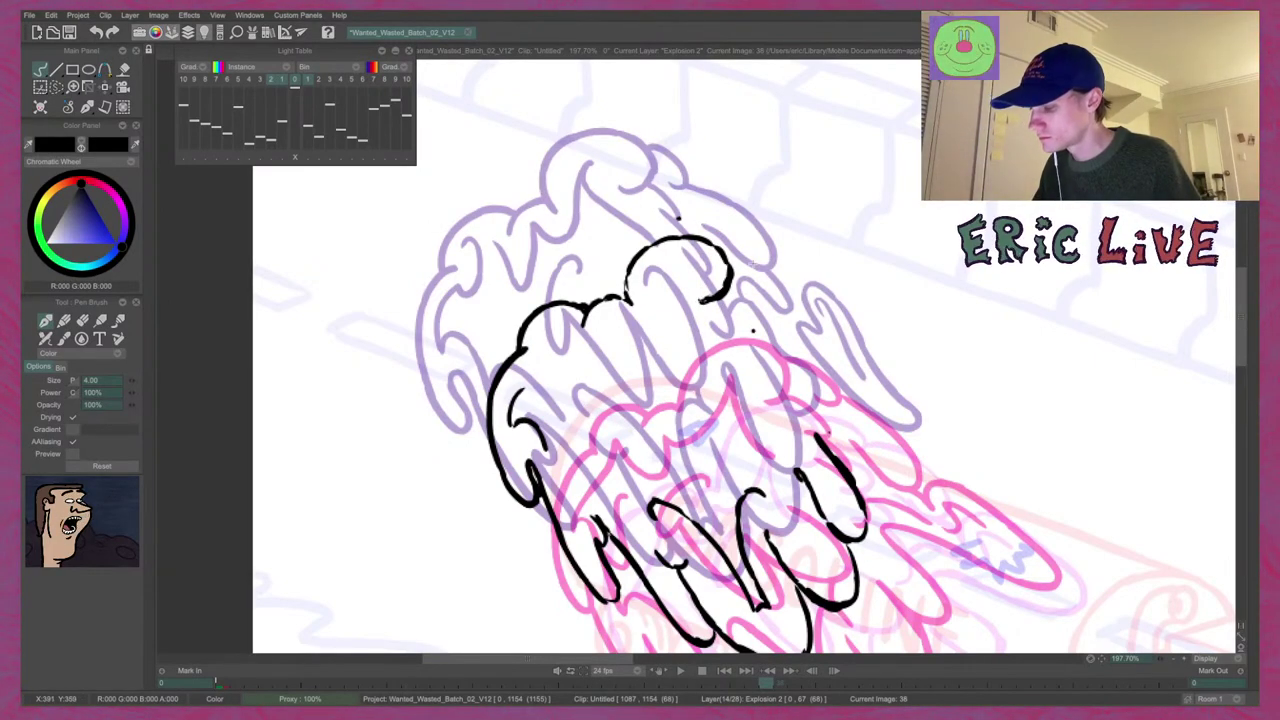
key("Left")
key("Right")
key("Right")
key("Left")
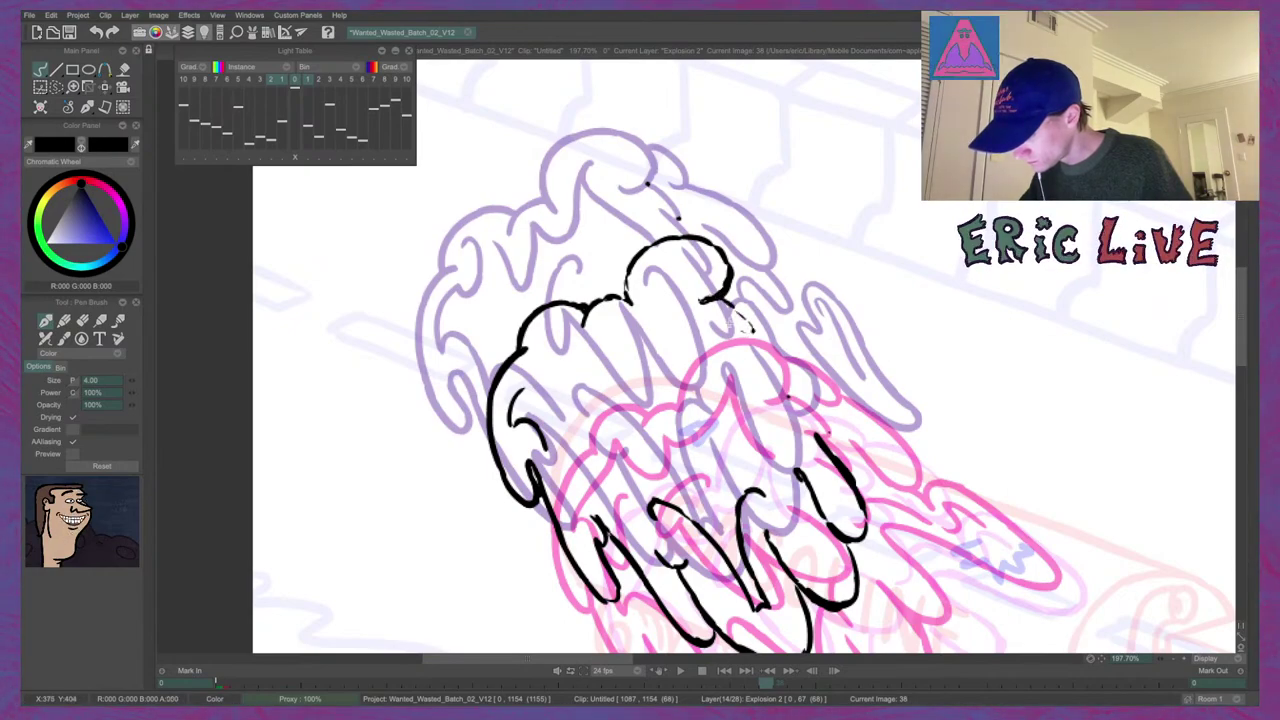
Check the neighbouring drawings and draw the short curl just below the top puff's right edge.
key("Left")
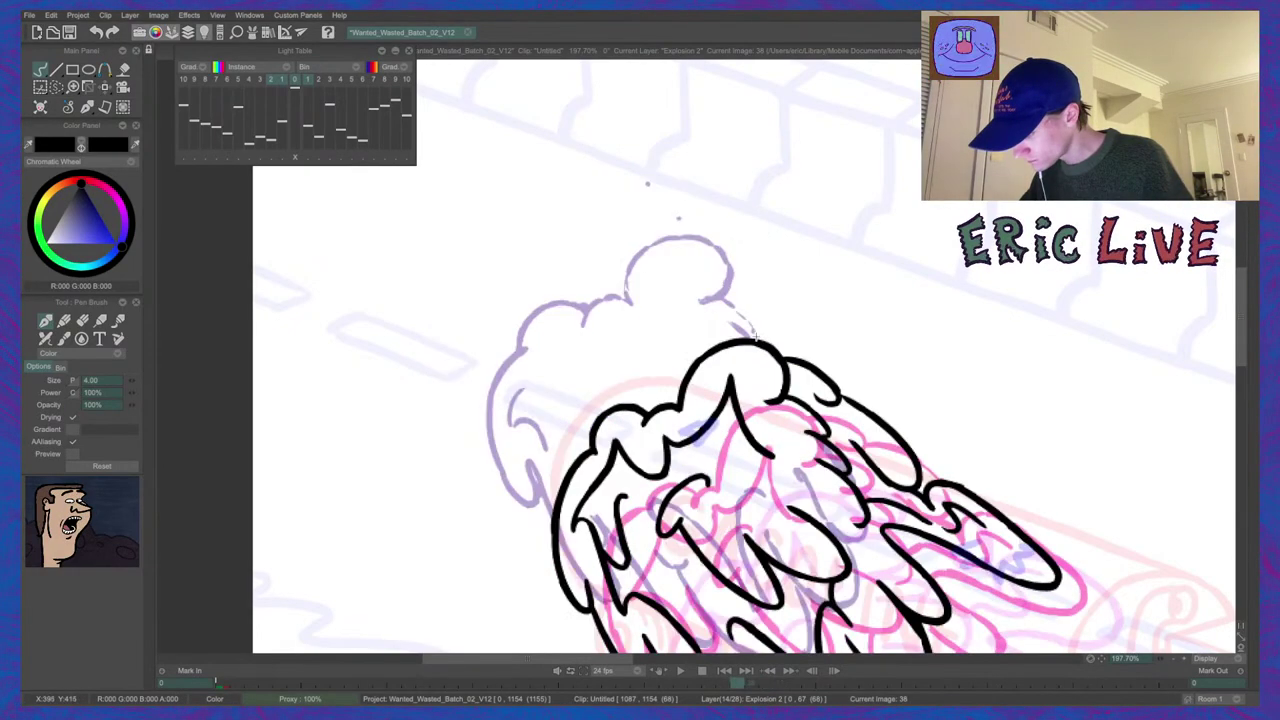
key("Right")
key("Right")
key("Left")
mouse_move(730, 323)
left_mouse_down()
mouse_move(750, 336)
mouse_move(741, 314)
mouse_move(753, 335)
left_mouse_up()
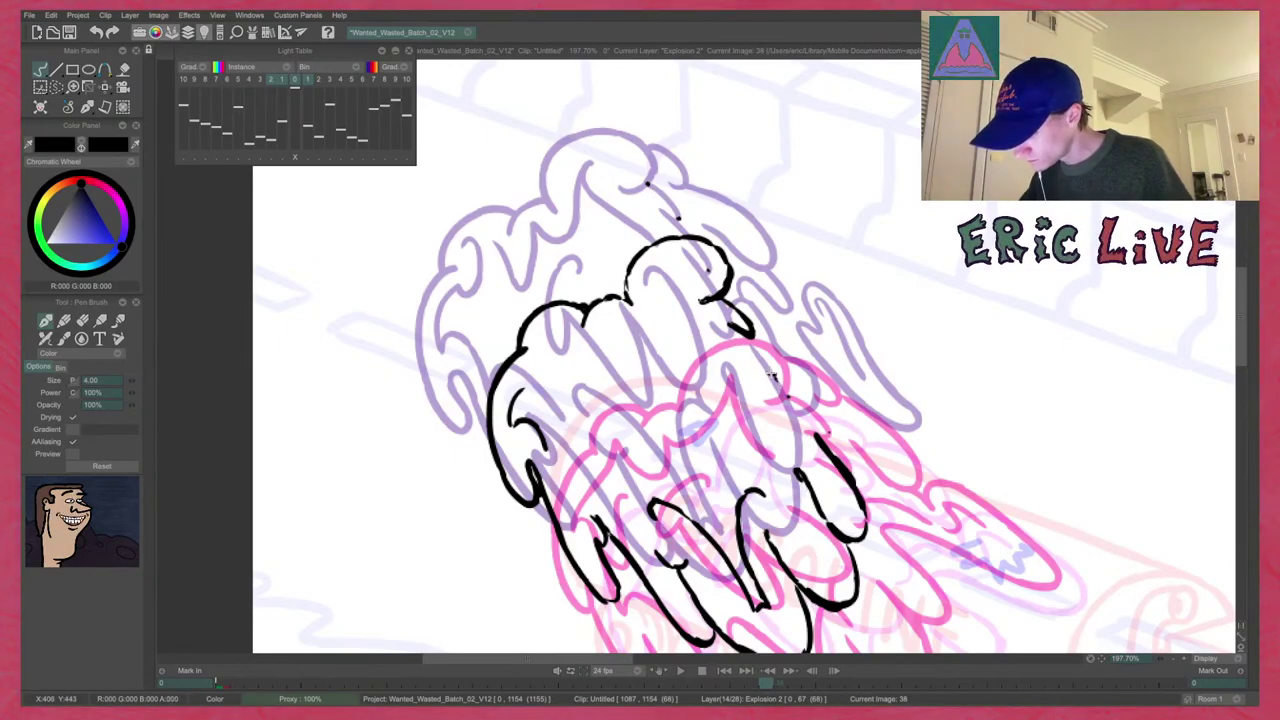
Extend the inner drip line down from the short curl and compare it with the previous and next drawings.
left_click_drag(754, 343, 775, 372)
key("Left")
key("Right")
key("Right")
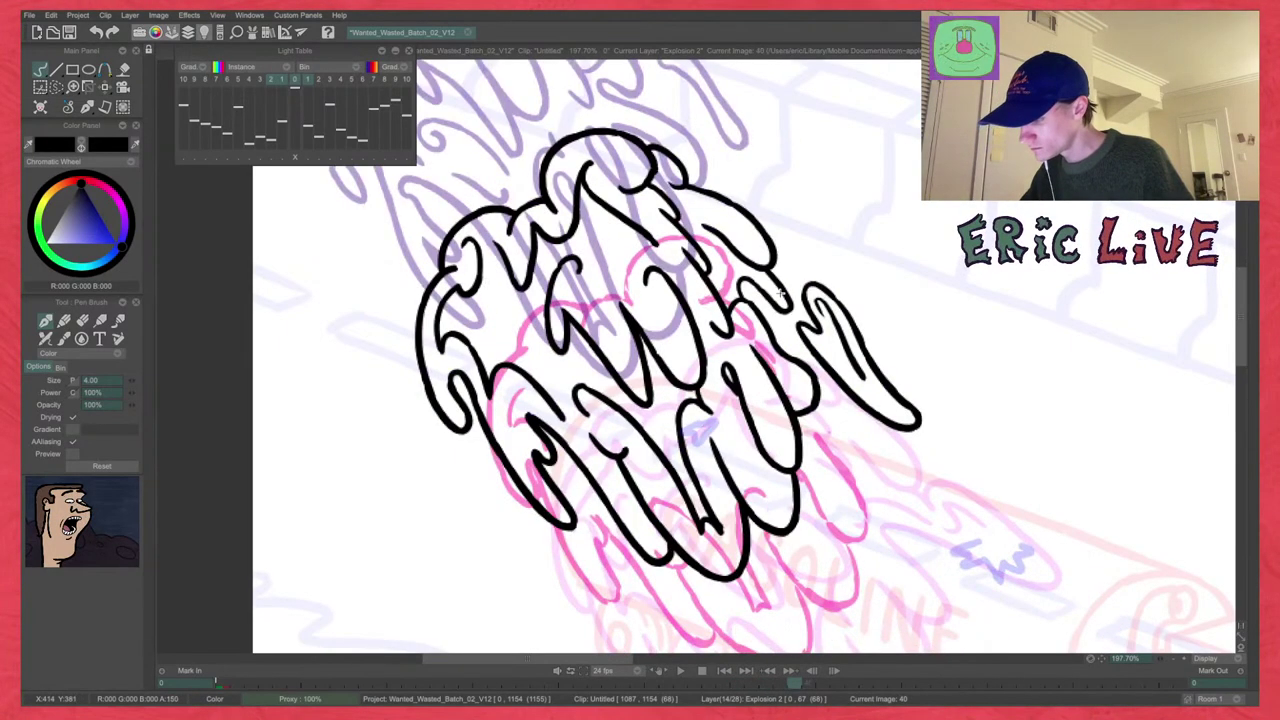
key("Left")
key("Left")
key("Right")
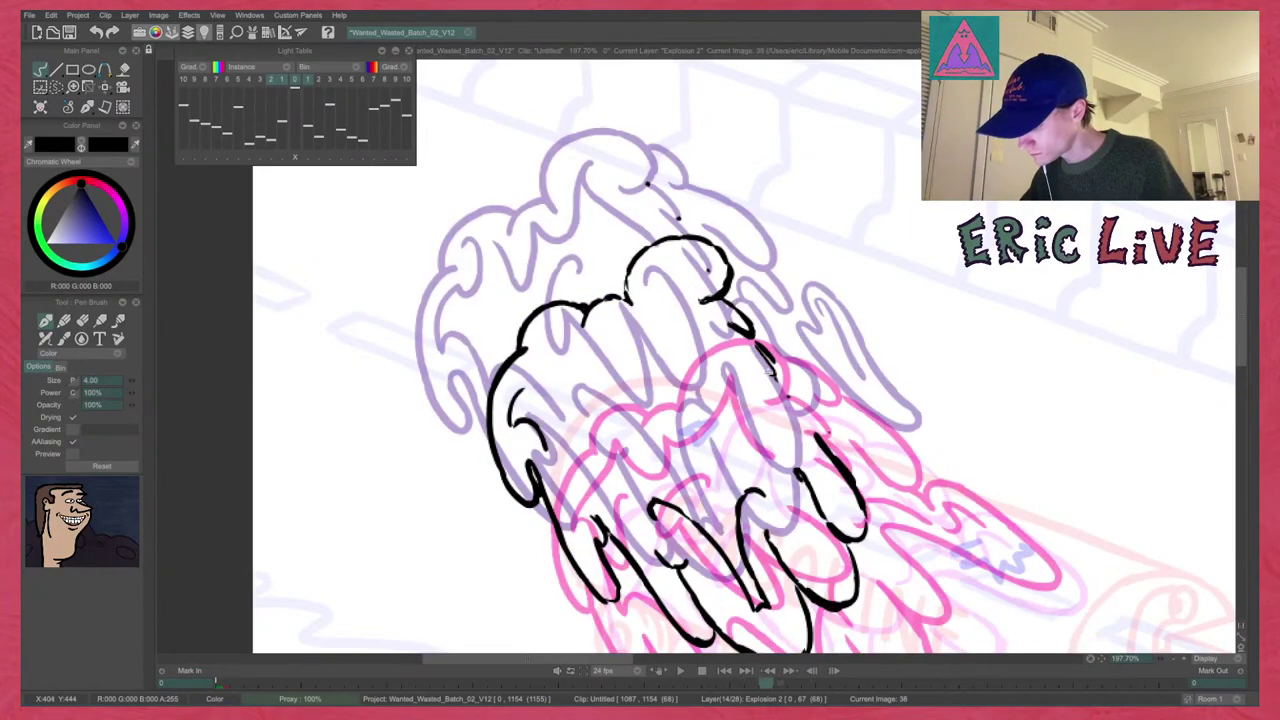
Thicken the inner drip line, add a small stroke under the curl, and compare with the neighbouring drawings.
left_click_drag(768, 370, 779, 377)
left_click_drag(763, 350, 778, 377)
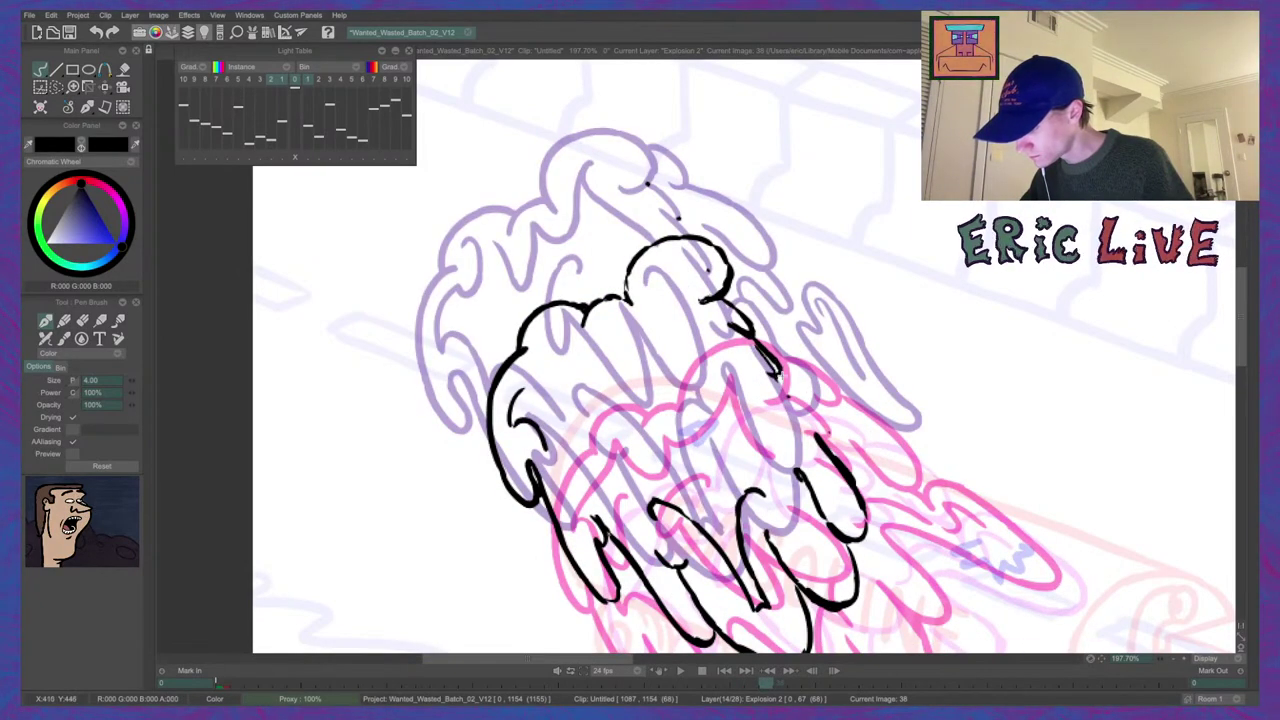
mouse_move(736, 323)
left_mouse_down()
mouse_move(743, 332)
mouse_move(727, 334)
left_mouse_up()
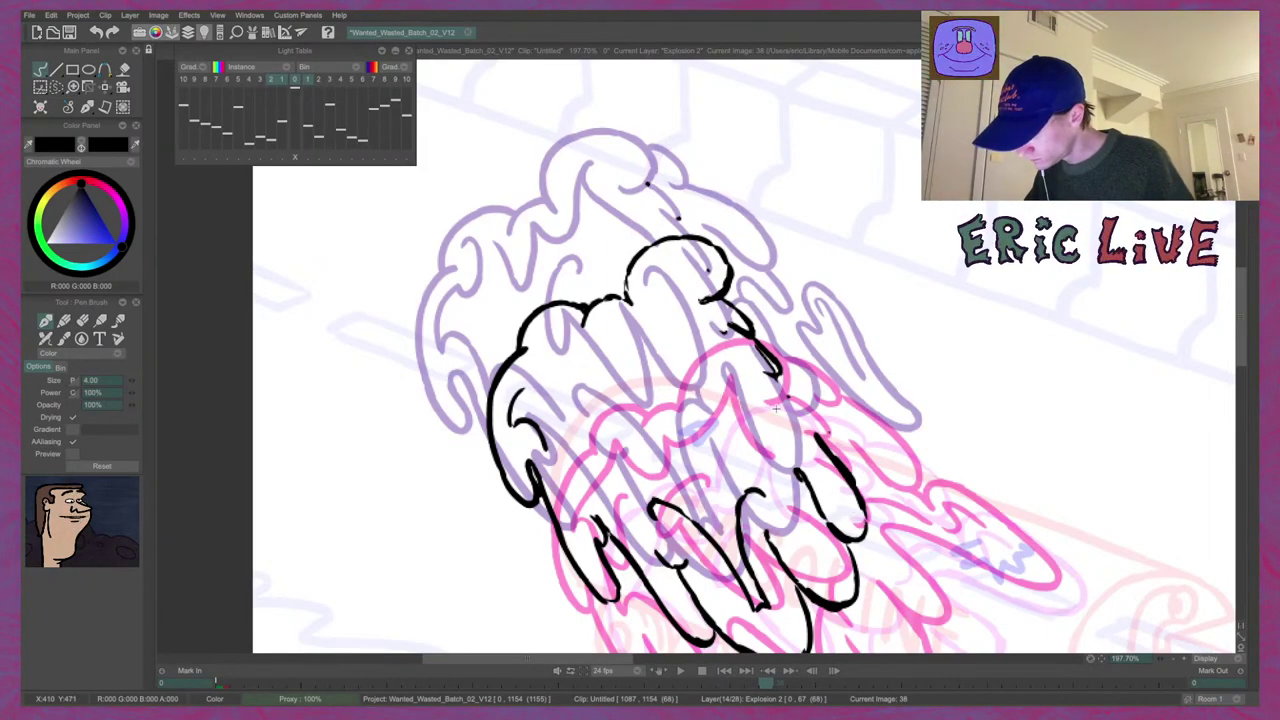
key("Left")
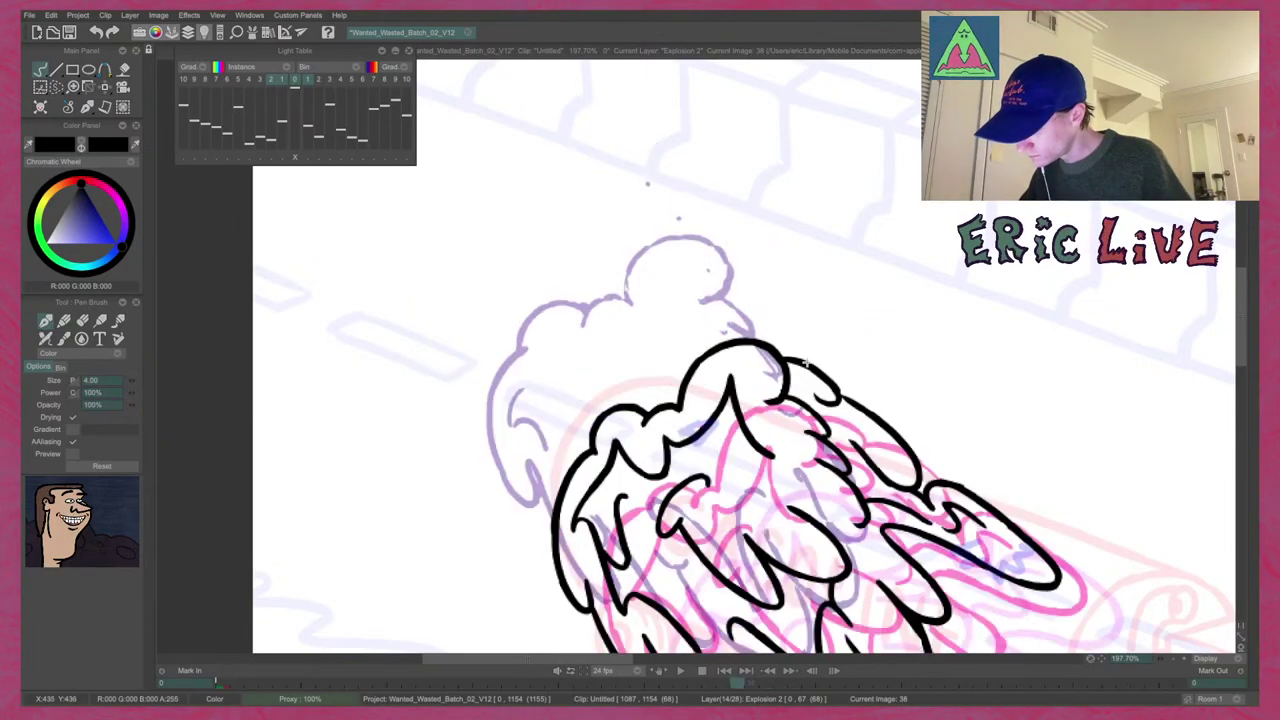
key("Right")
key("Right")
key("Left")
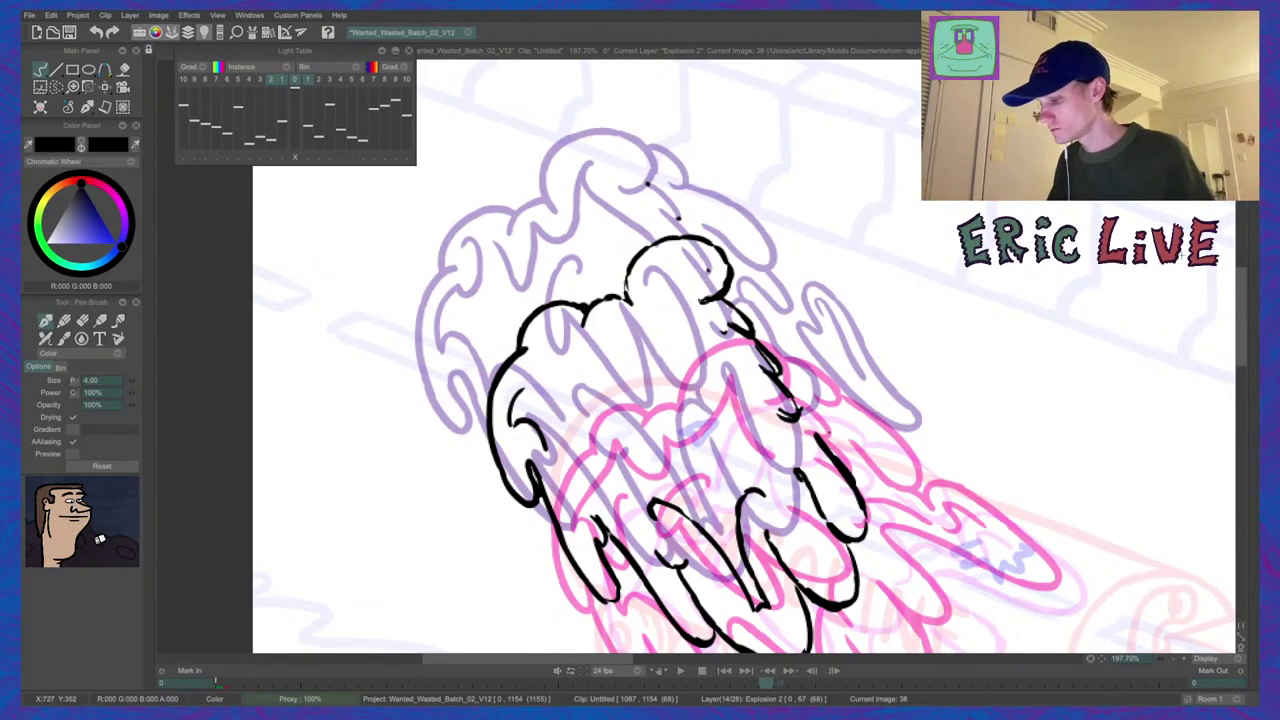
Select the stray dots and the rough drip strokes beneath the top puff, recolour them red, and clear the selection.
mouse_move(1257, 247)
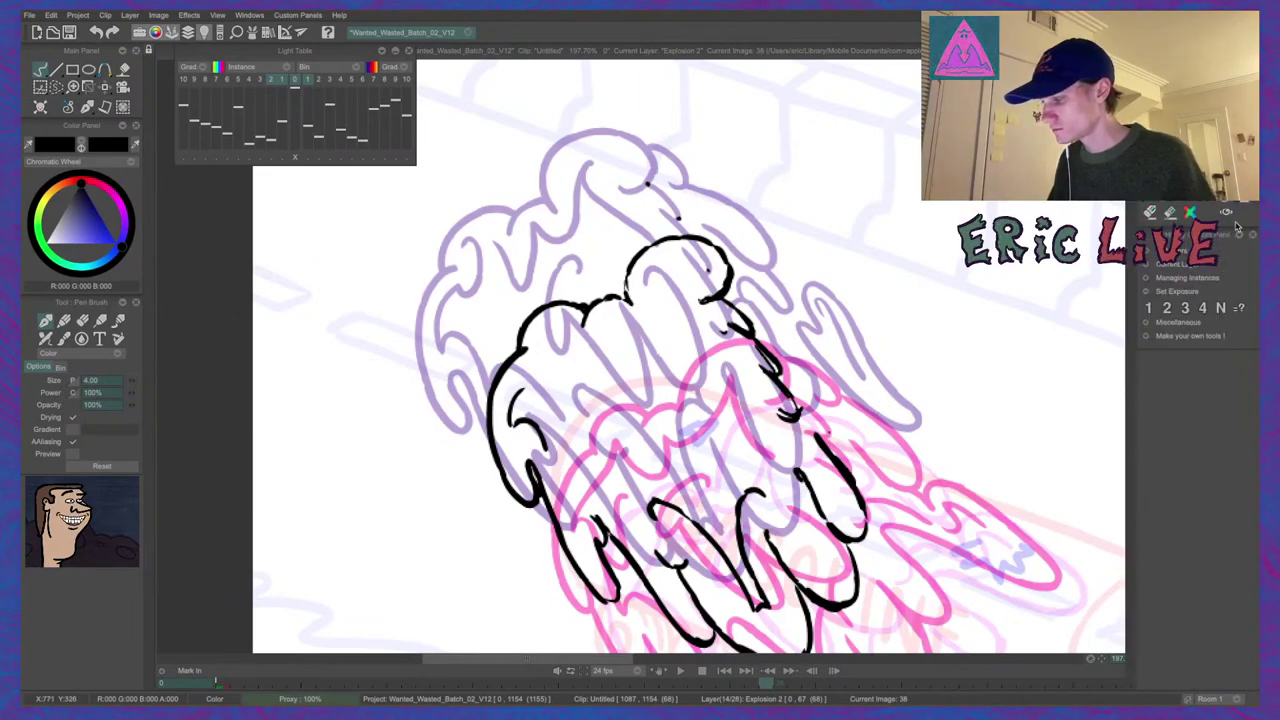
left_click(57, 87)
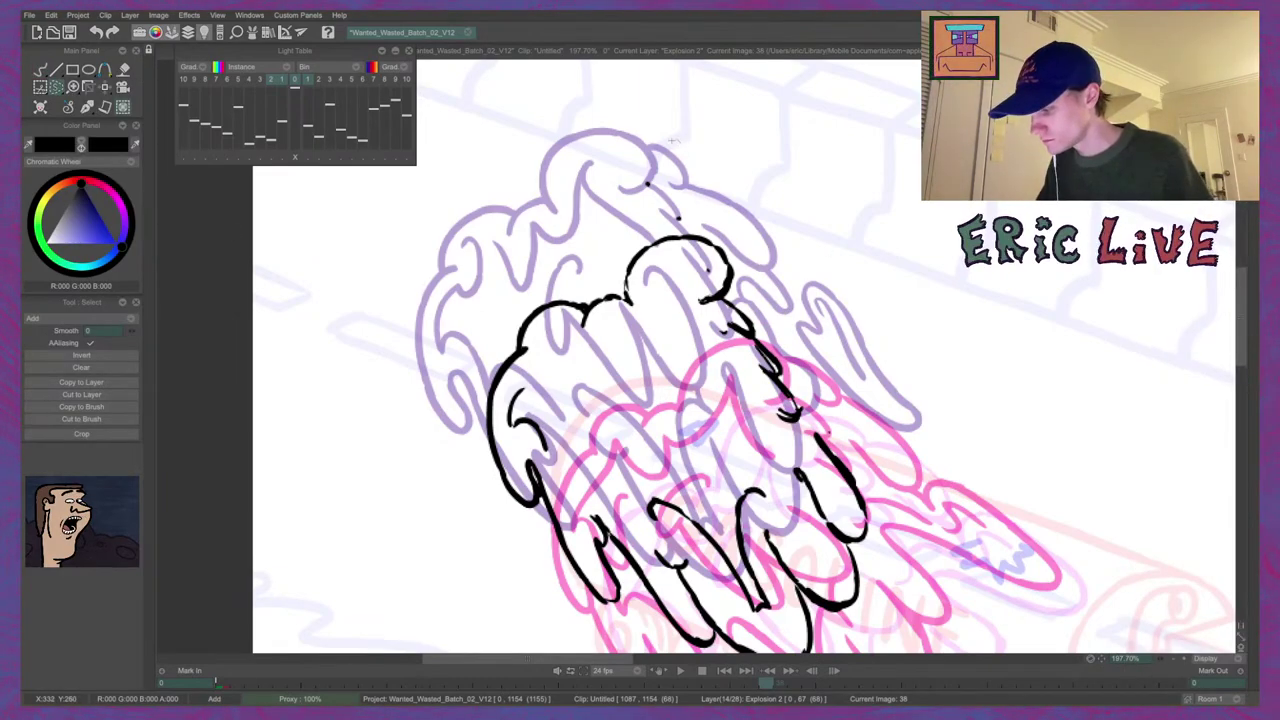
left_click_drag(658, 228, 714, 150)
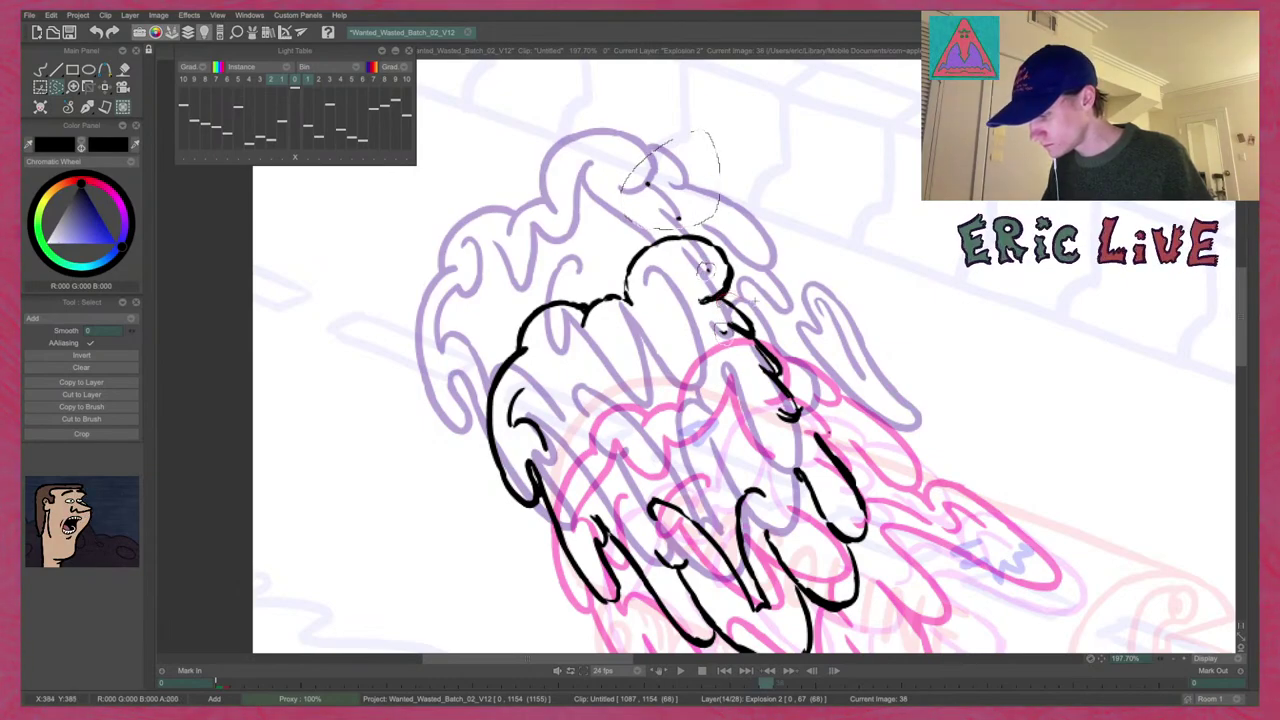
mouse_move(826, 375)
left_mouse_down()
mouse_move(799, 436)
mouse_move(744, 429)
mouse_move(692, 330)
left_mouse_up()
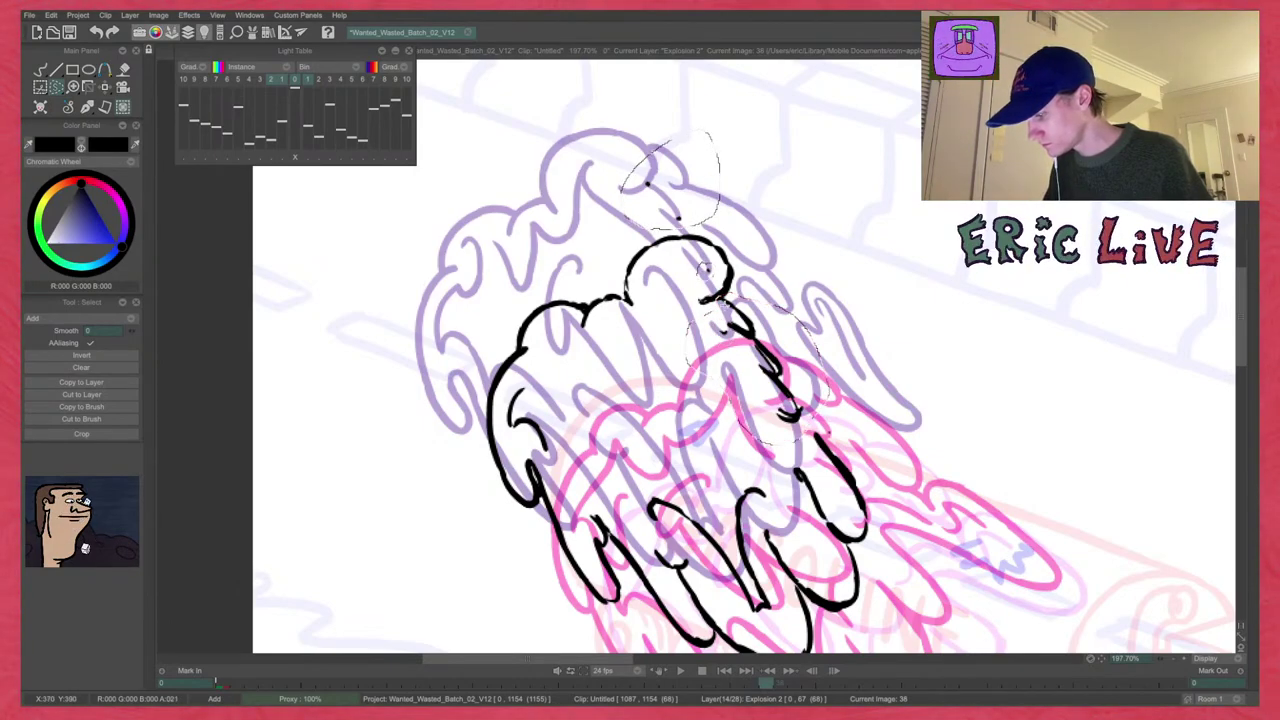
left_click_drag(841, 441, 830, 380)
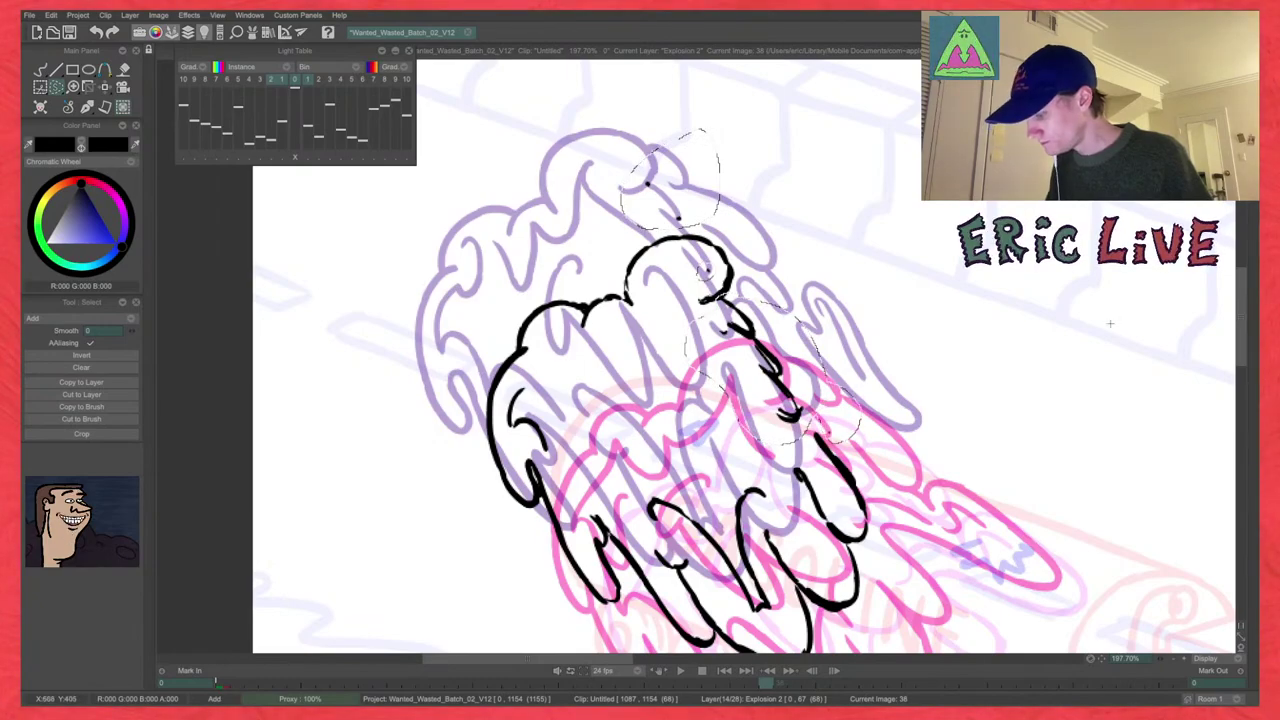
left_click(1256, 303)
left_click(1182, 140)
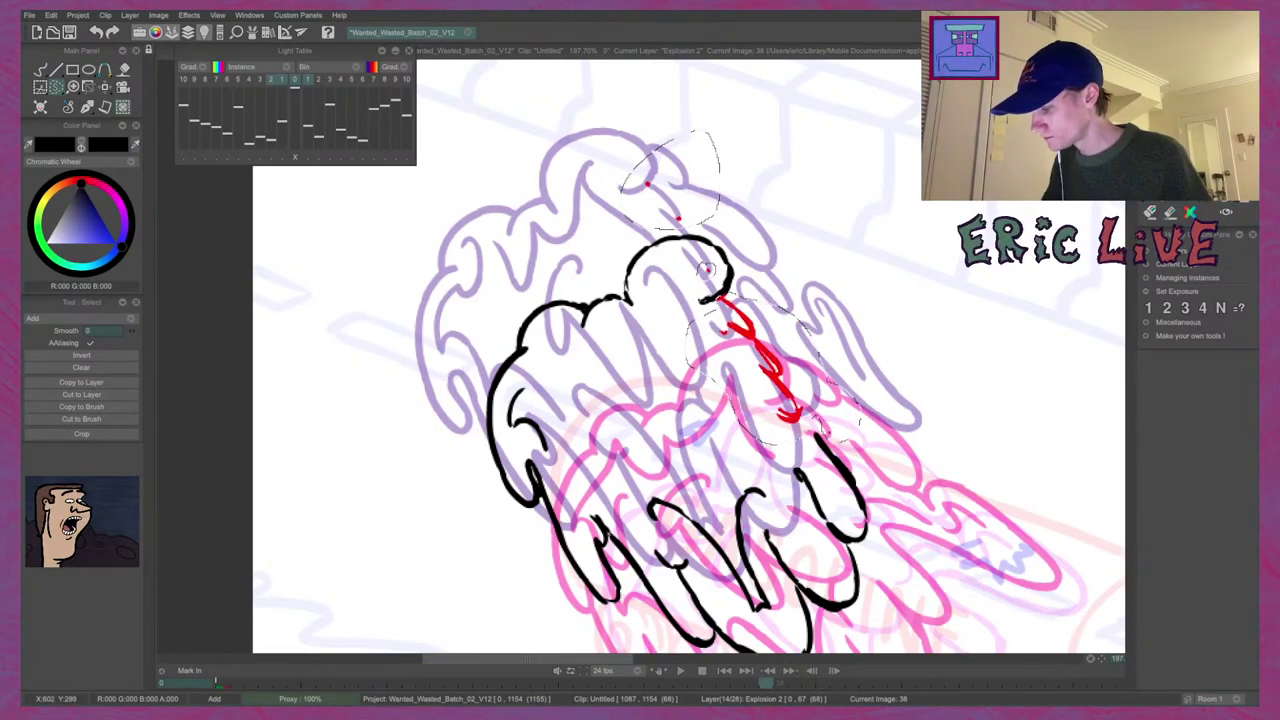
key("ctrl+d")
left_click(40, 70)
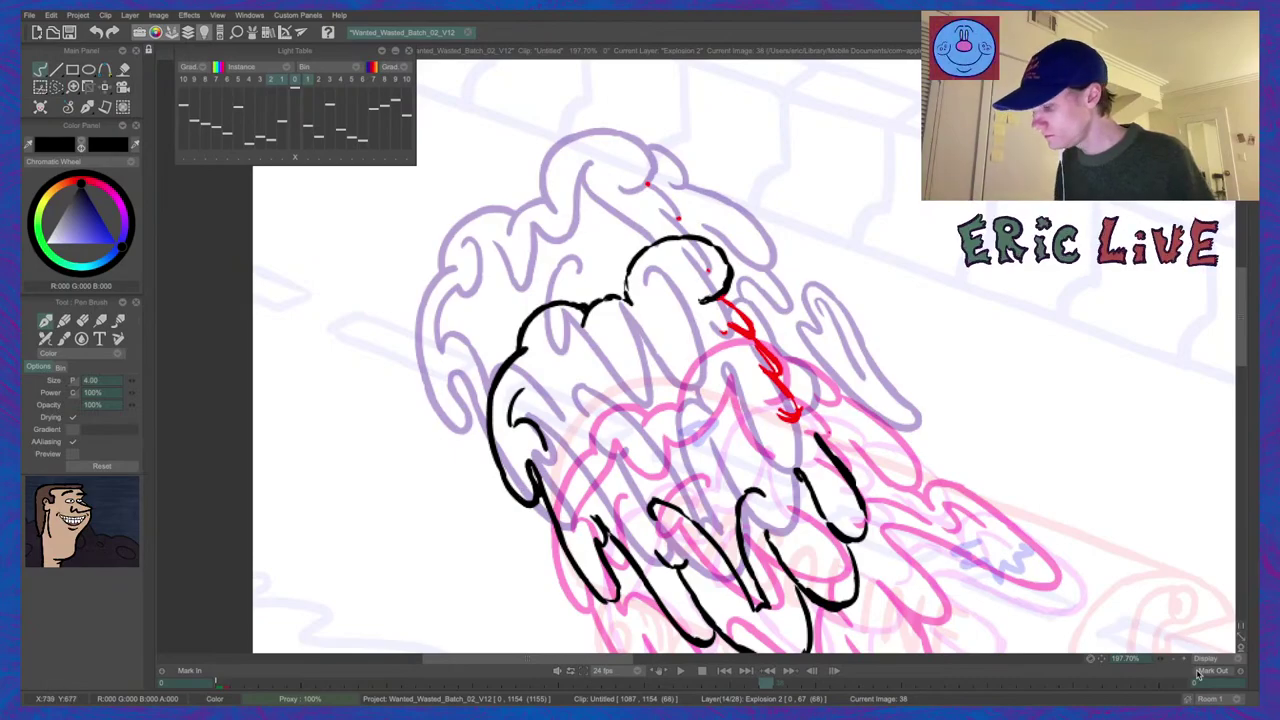
On the mirrored canvas, ink the first two hooks under the top puff in black over the red rough, checking against neighbouring drawings.
left_click_drag(1163, 660, 1188, 648)
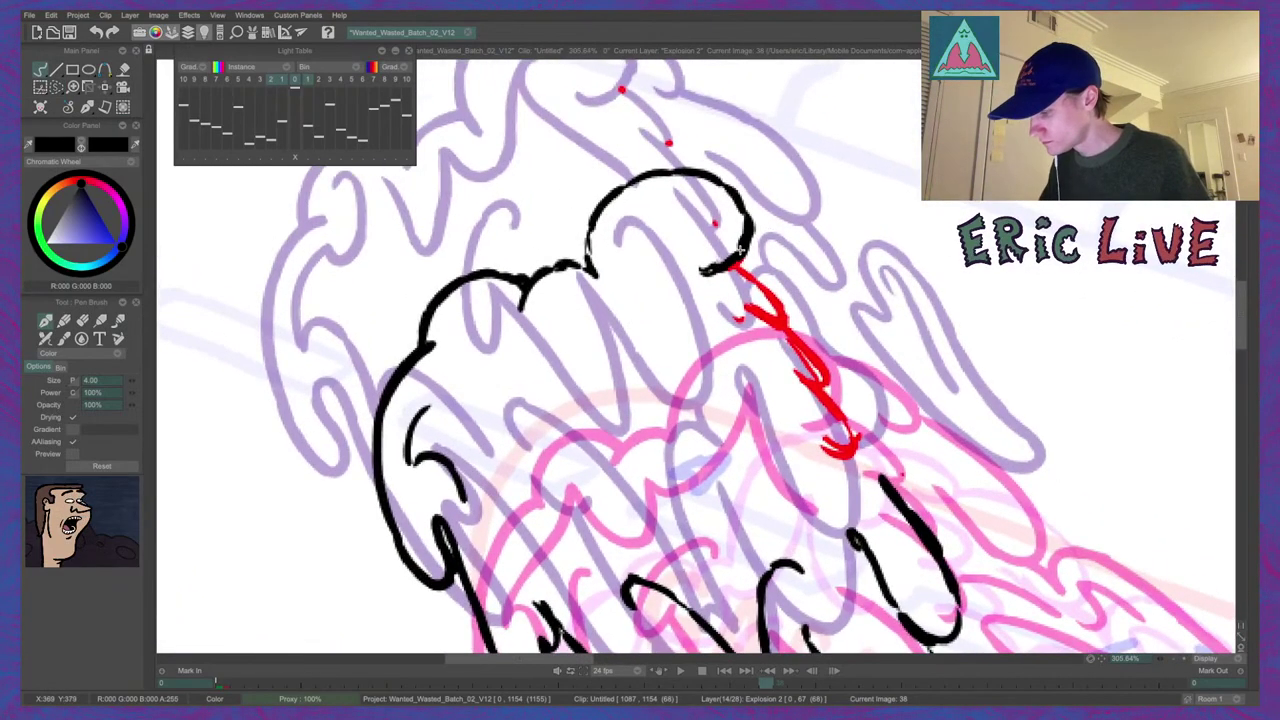
key("h")
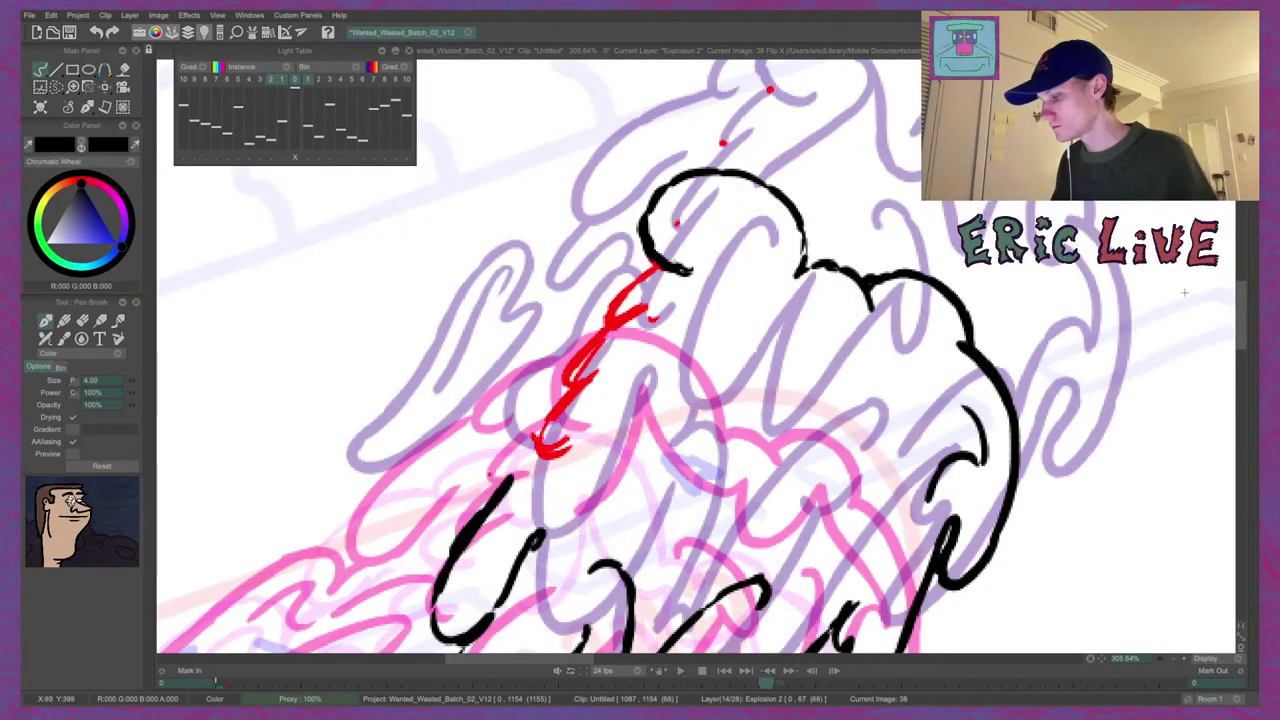
key("Left")
key("Right")
key("Right")
key("Left")
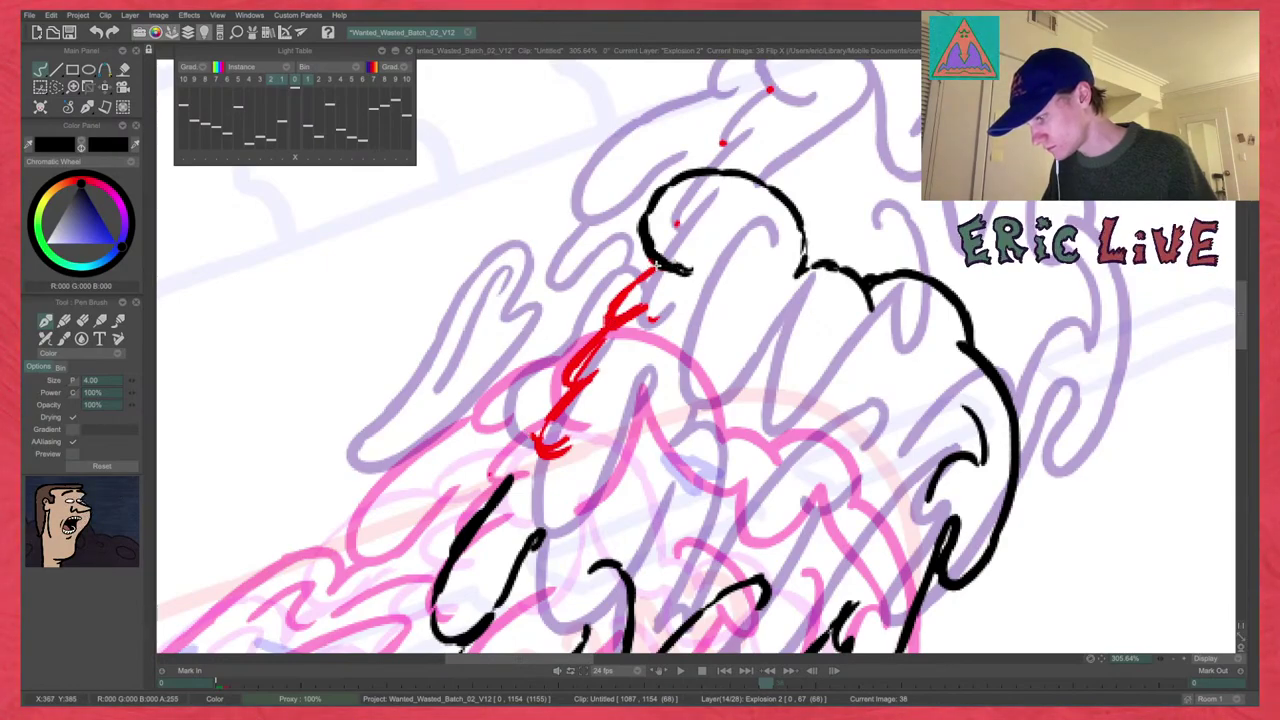
mouse_move(643, 279)
left_mouse_down()
mouse_move(602, 323)
mouse_move(652, 305)
mouse_move(612, 323)
left_mouse_up()
mouse_move(608, 332)
left_mouse_down()
mouse_move(578, 360)
mouse_move(582, 382)
mouse_move(602, 371)
left_mouse_up()
key("Left")
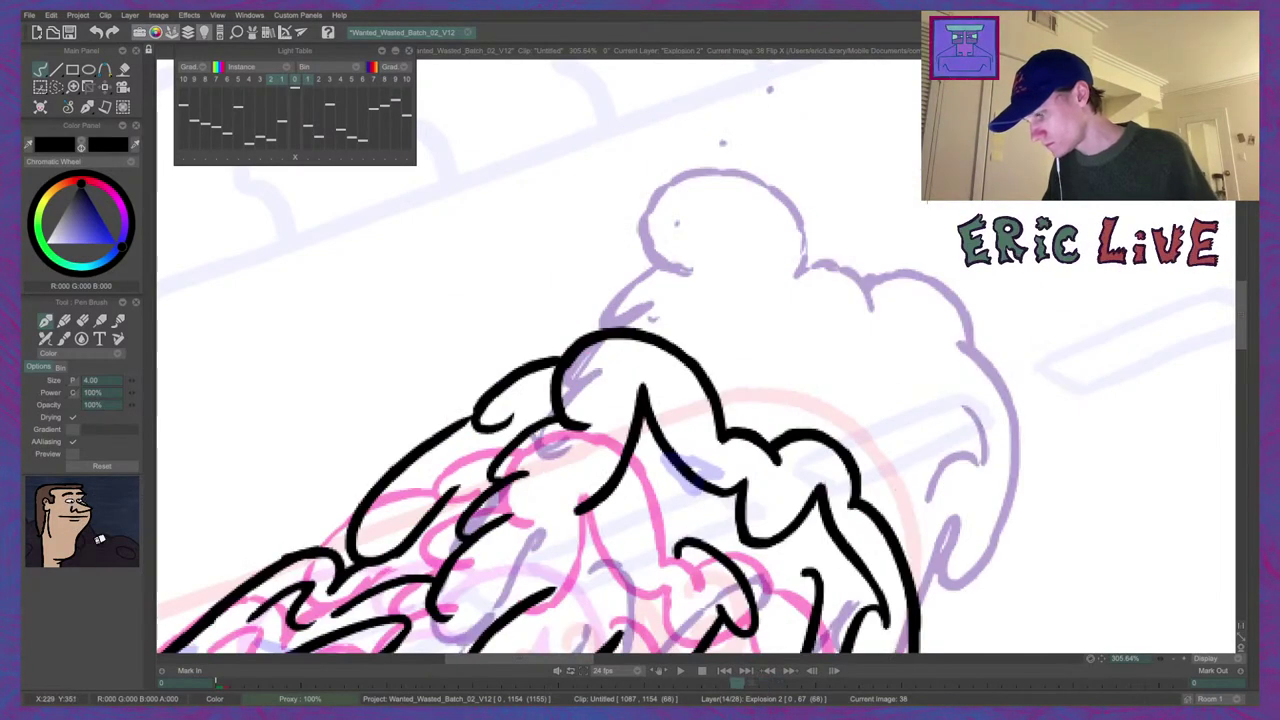
key("Left")
key("Left")
key("Right")
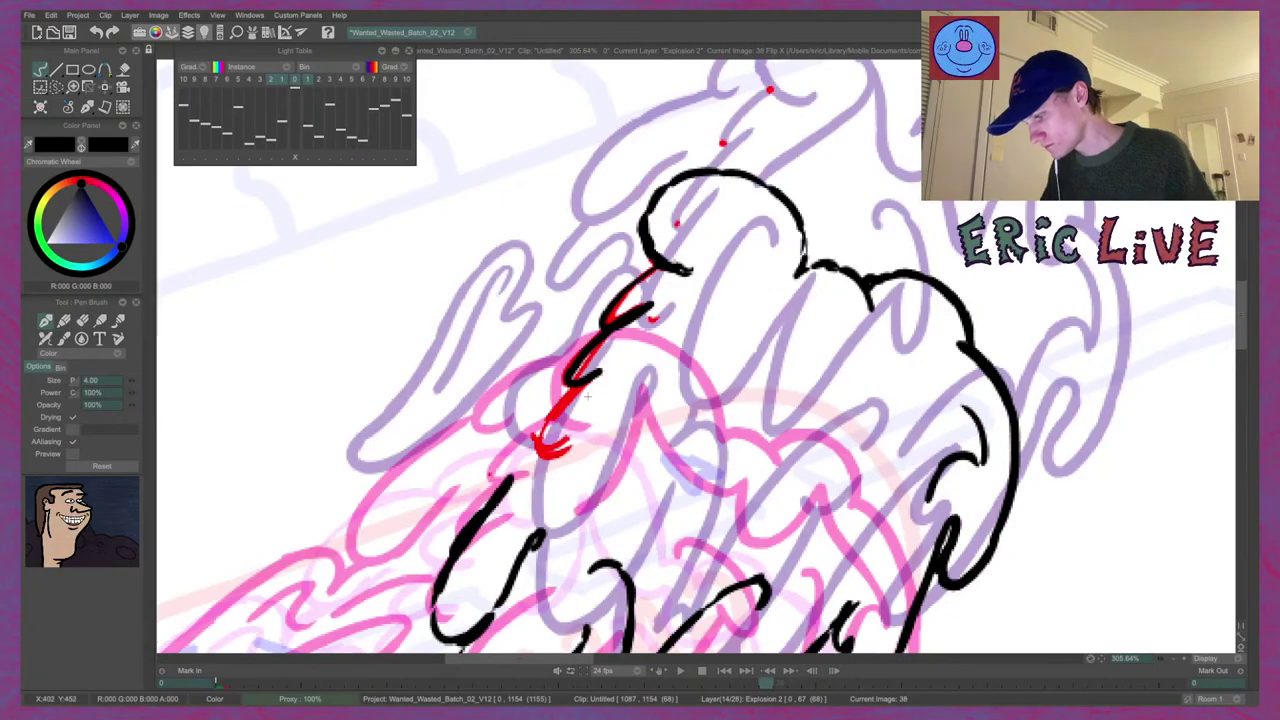
Ink the drip line from the second hook down to the red curl in black and compare it with the neighbouring drawings.
mouse_move(602, 371)
left_mouse_down()
mouse_move(537, 439)
mouse_move(572, 447)
left_mouse_up()
key("Left")
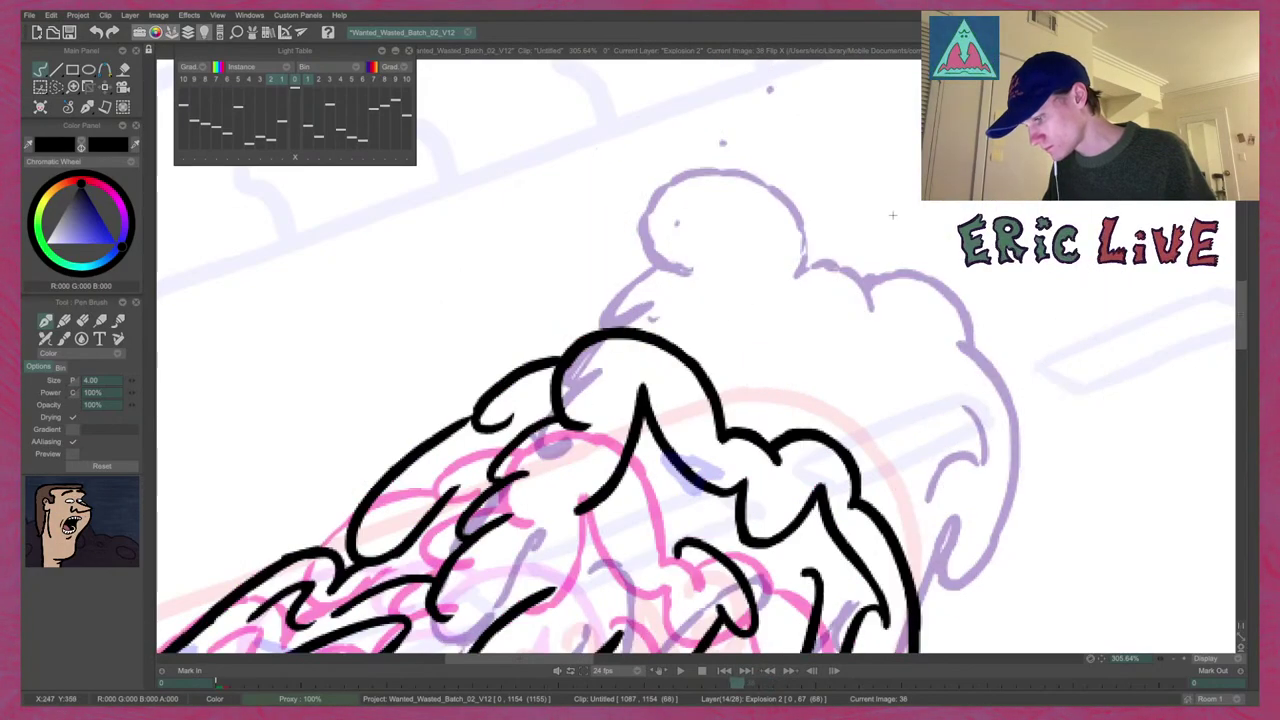
key("Left")
key("Left")
key("Right")
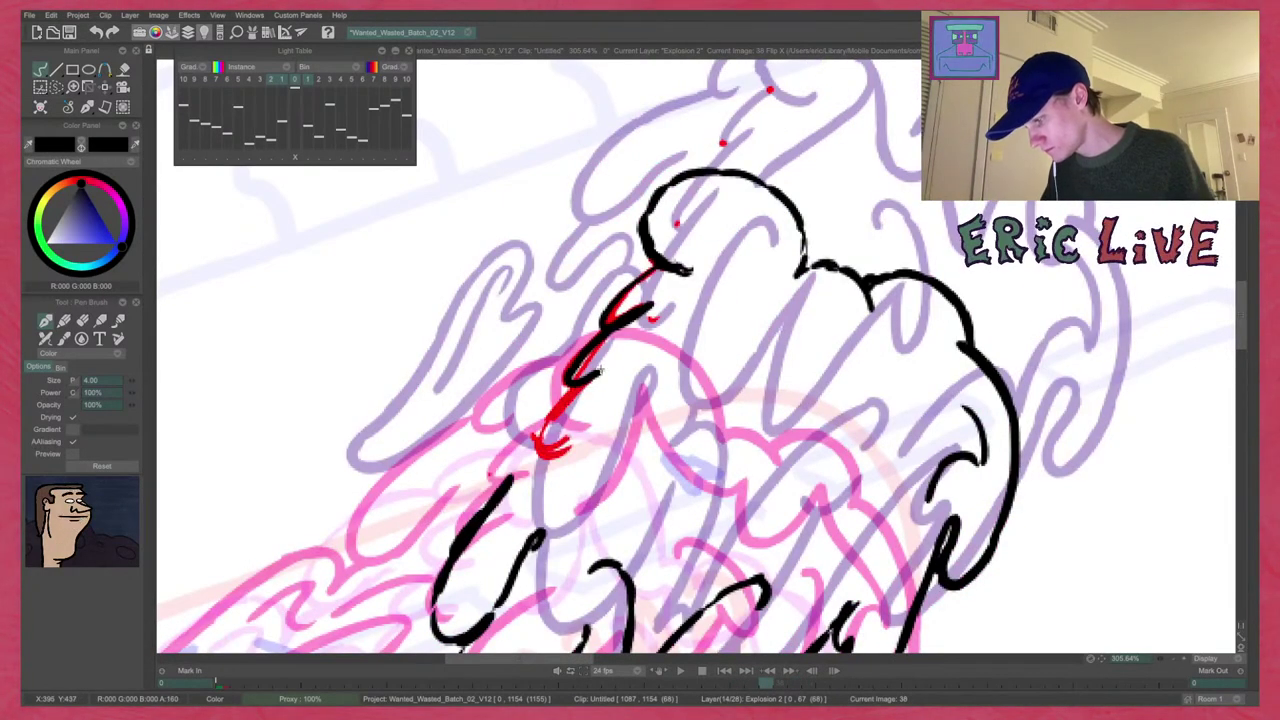
left_click_drag(600, 372, 536, 444)
key("Right")
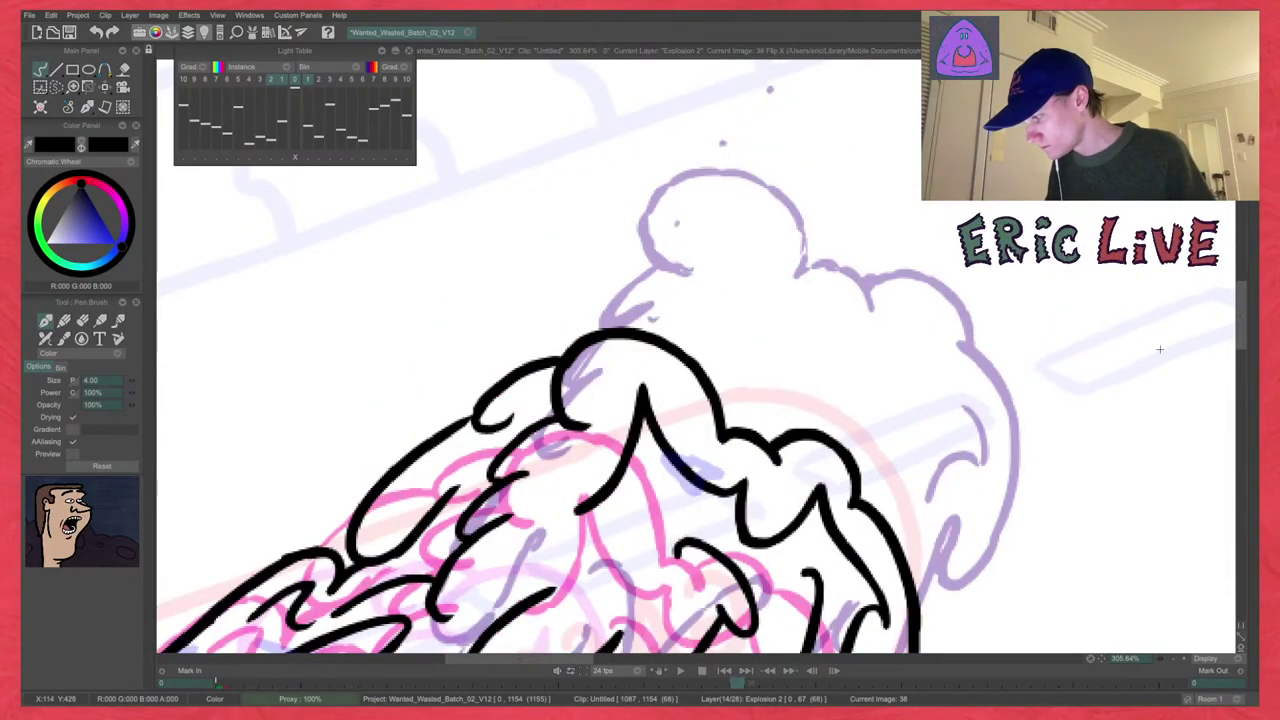
left_click_drag(1243, 321, 1243, 337)
key("Right")
key("Right")
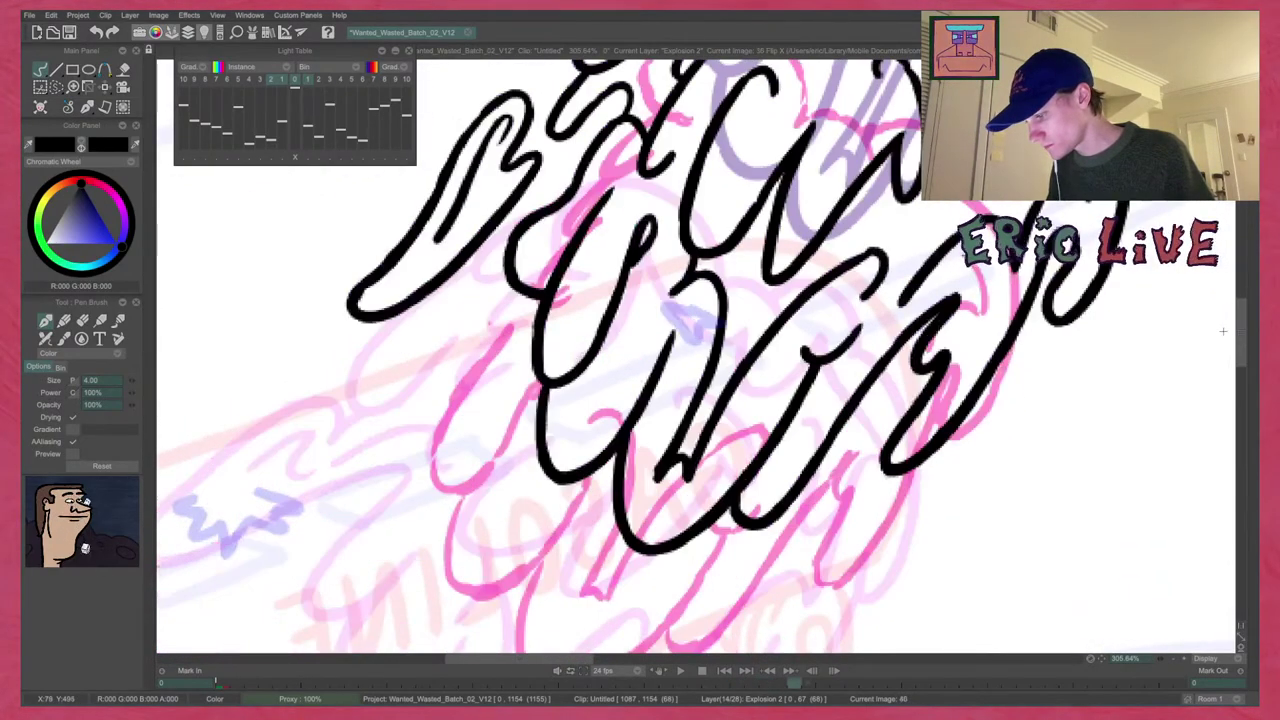
key("Left")
key("Left")
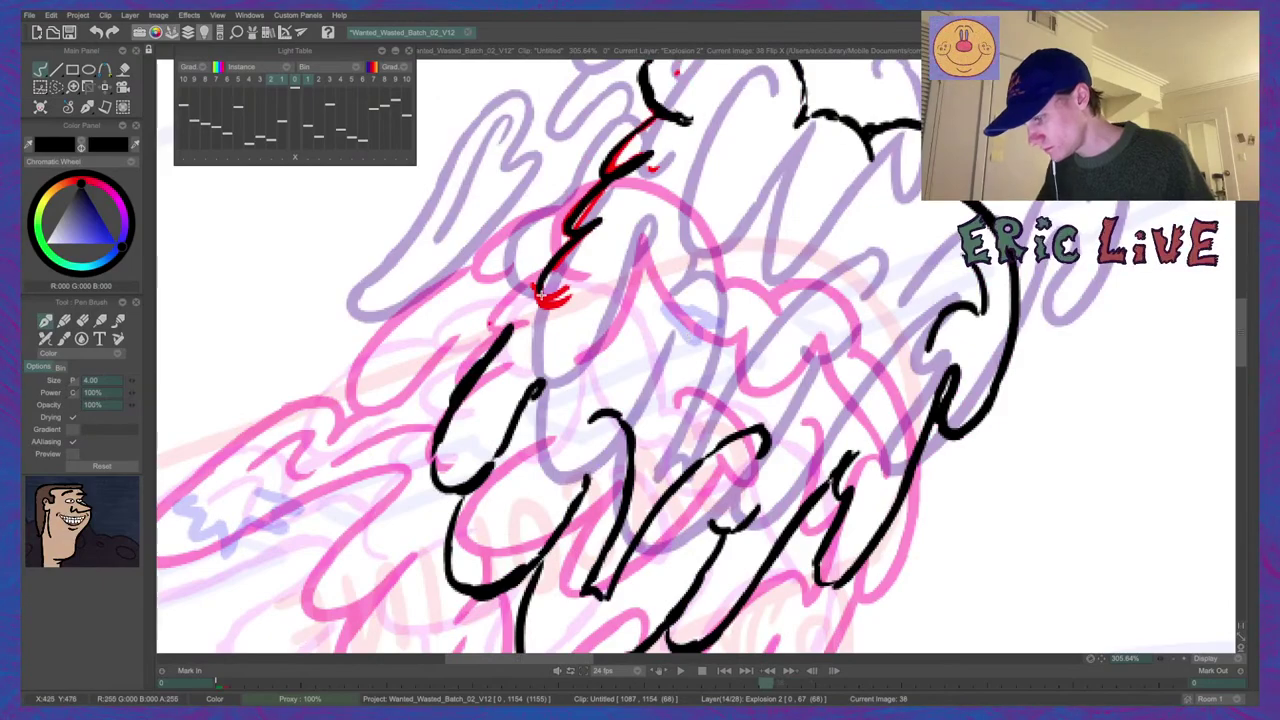
Ink the curl at the lower end of the red rough and reinforce the line above it, comparing with the next drawing.
key("Right")
key("Right")
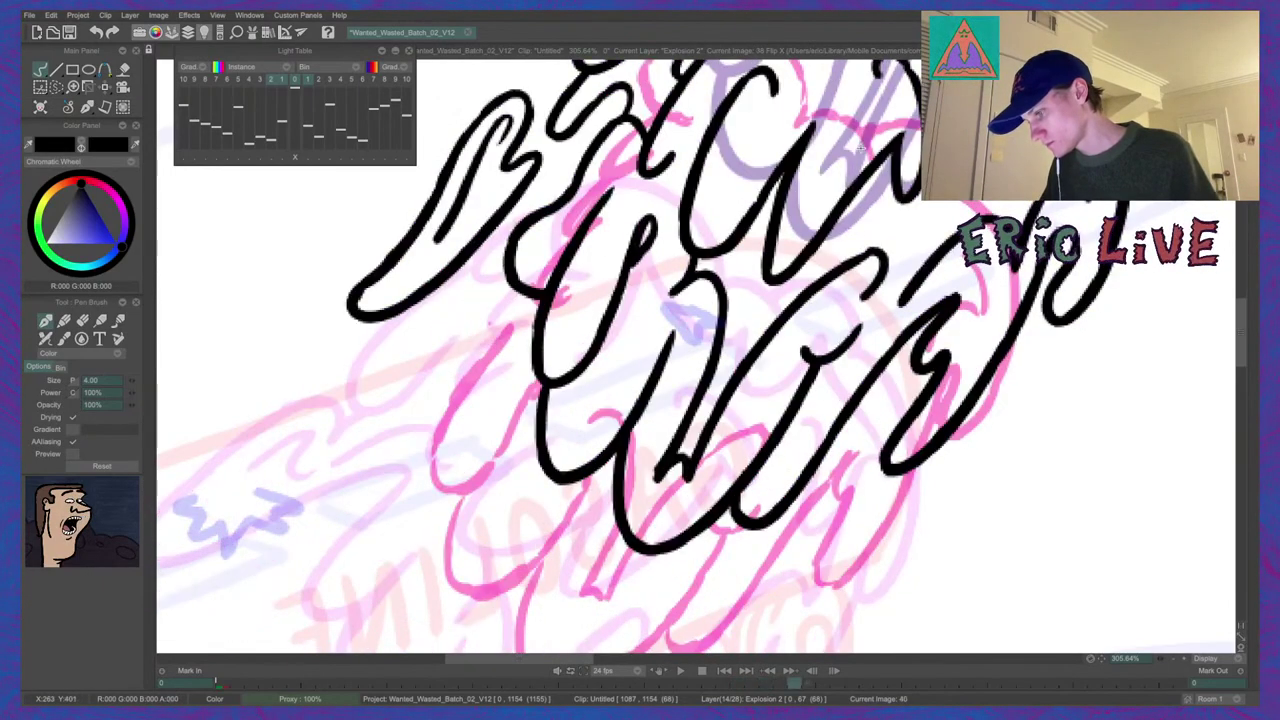
key("Left")
key("Left")
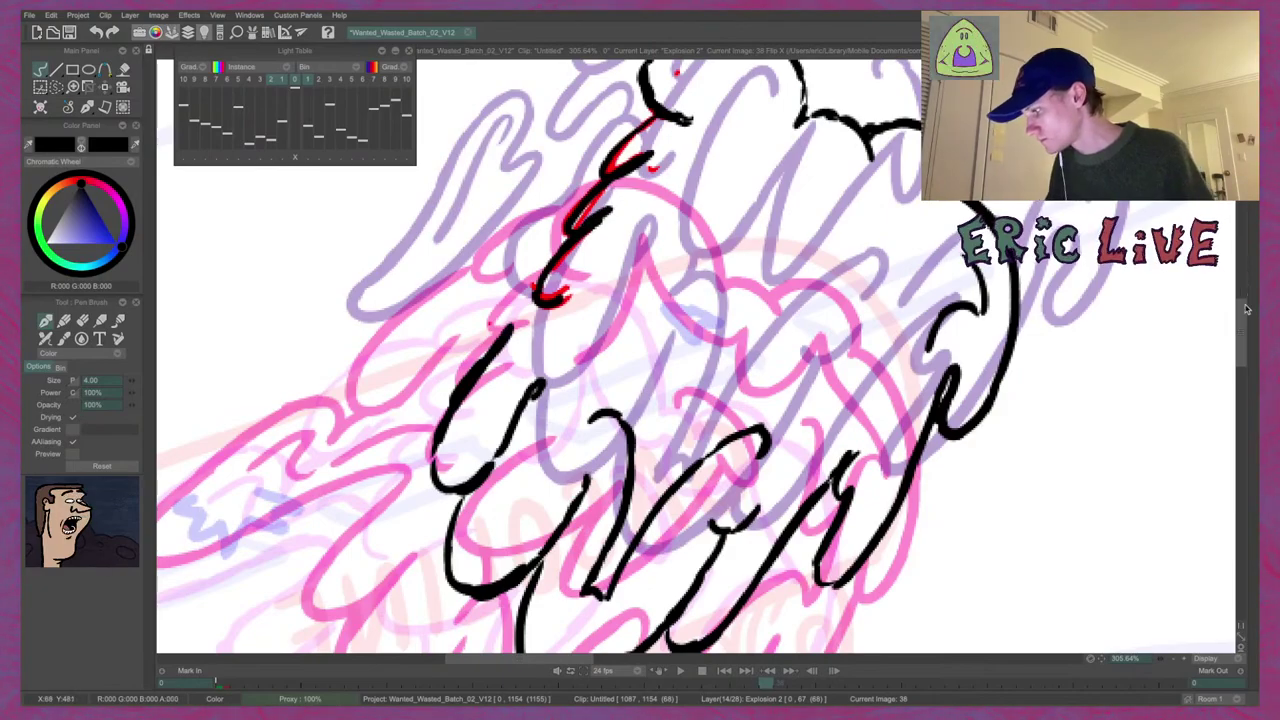
left_click_drag(1246, 309, 1245, 300)
key("Right")
key("Right")
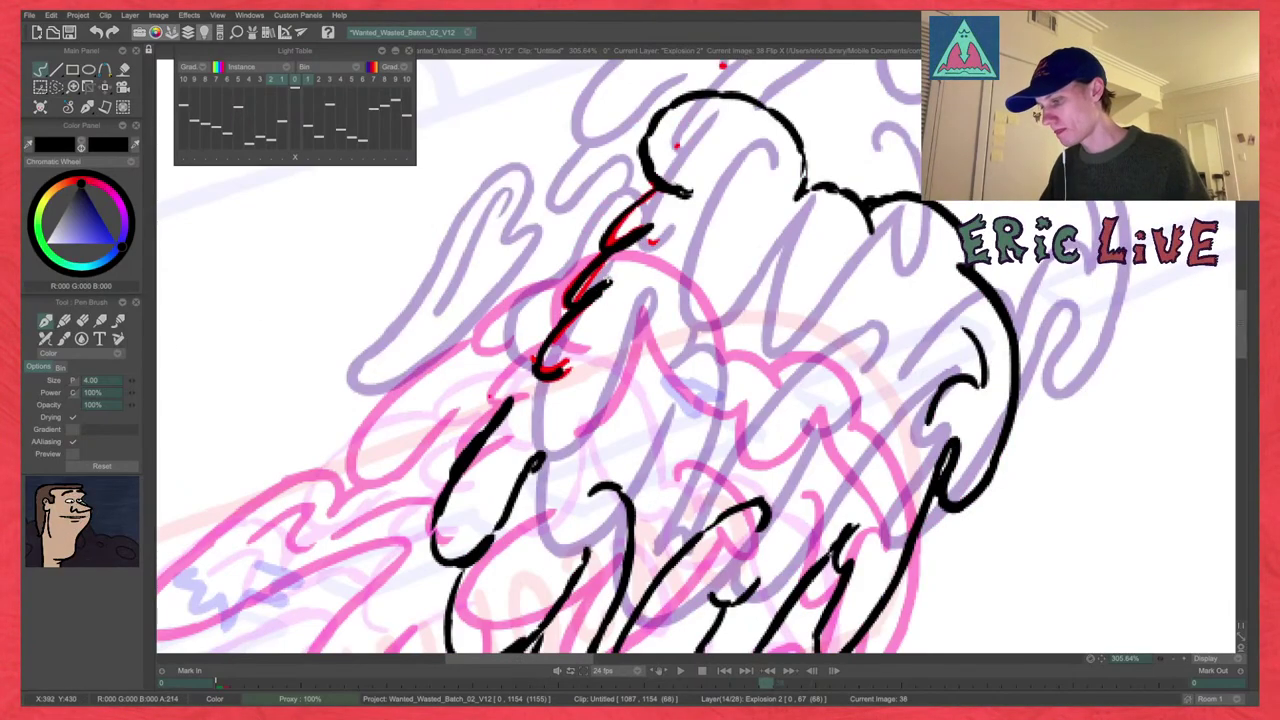
Trim the overlap between the second hook and the line below it with the eraser, and check the neighbouring drawings.
key("e")
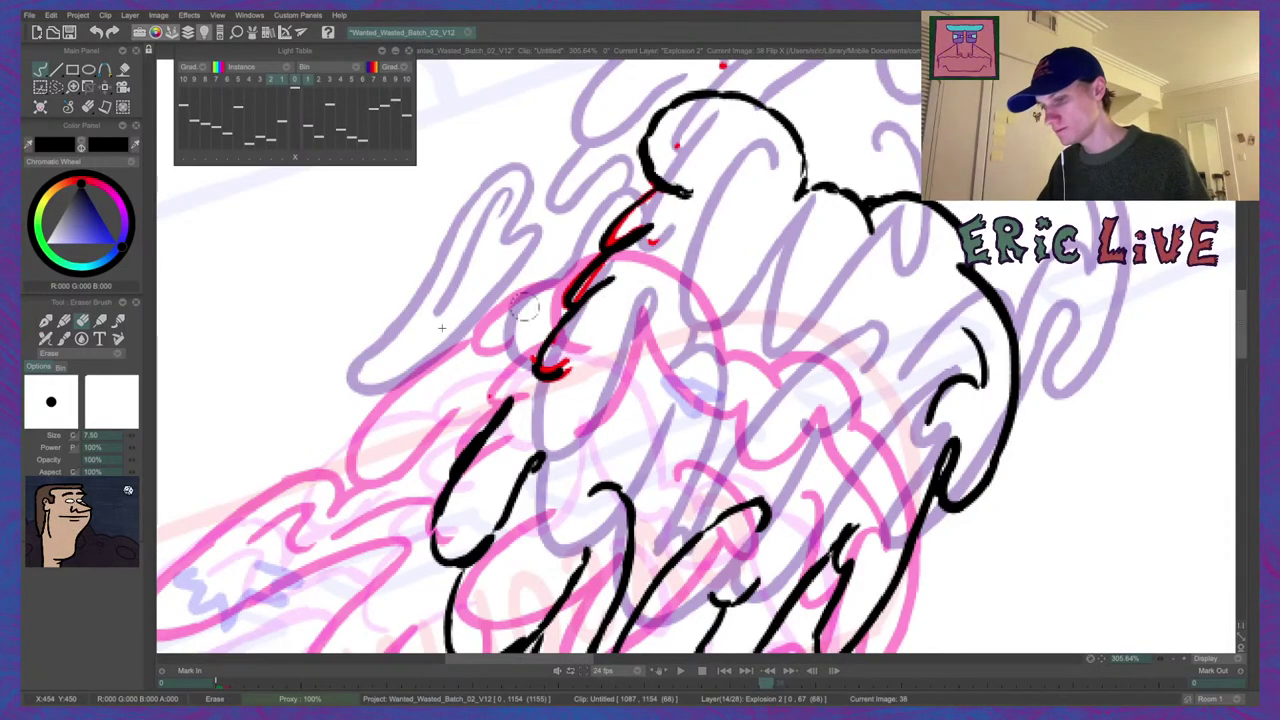
key("e")
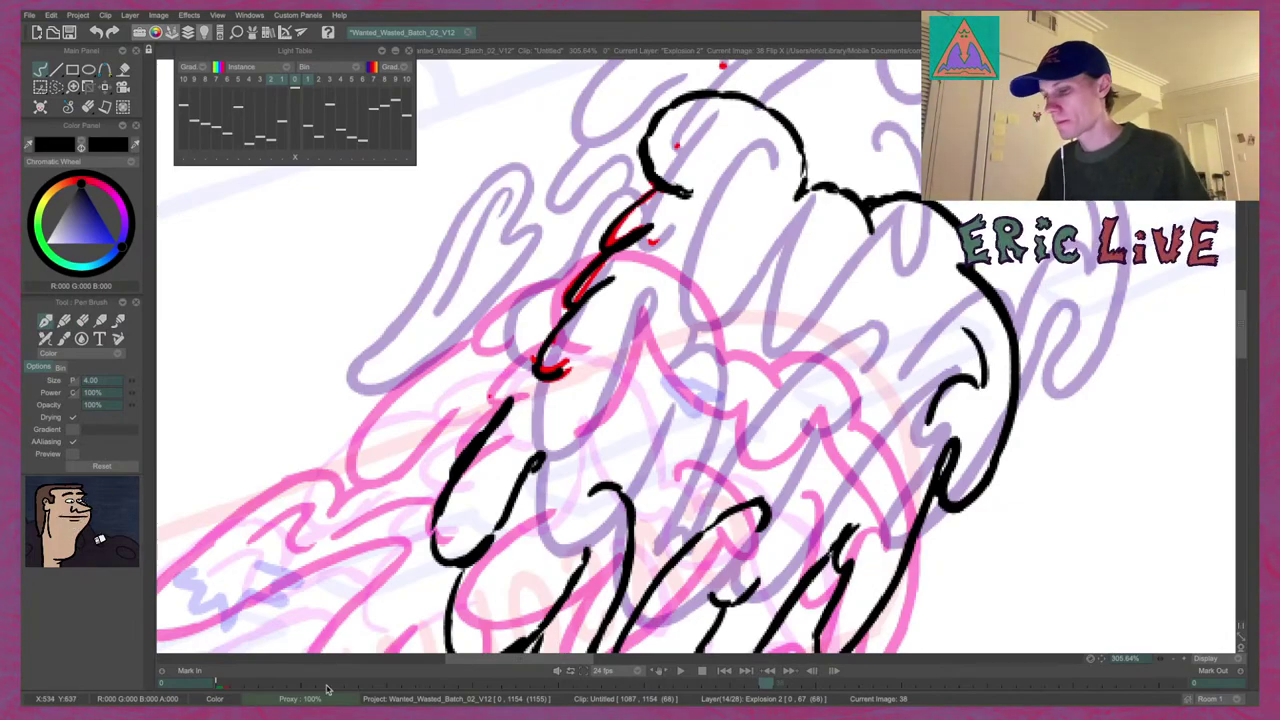
key("Left")
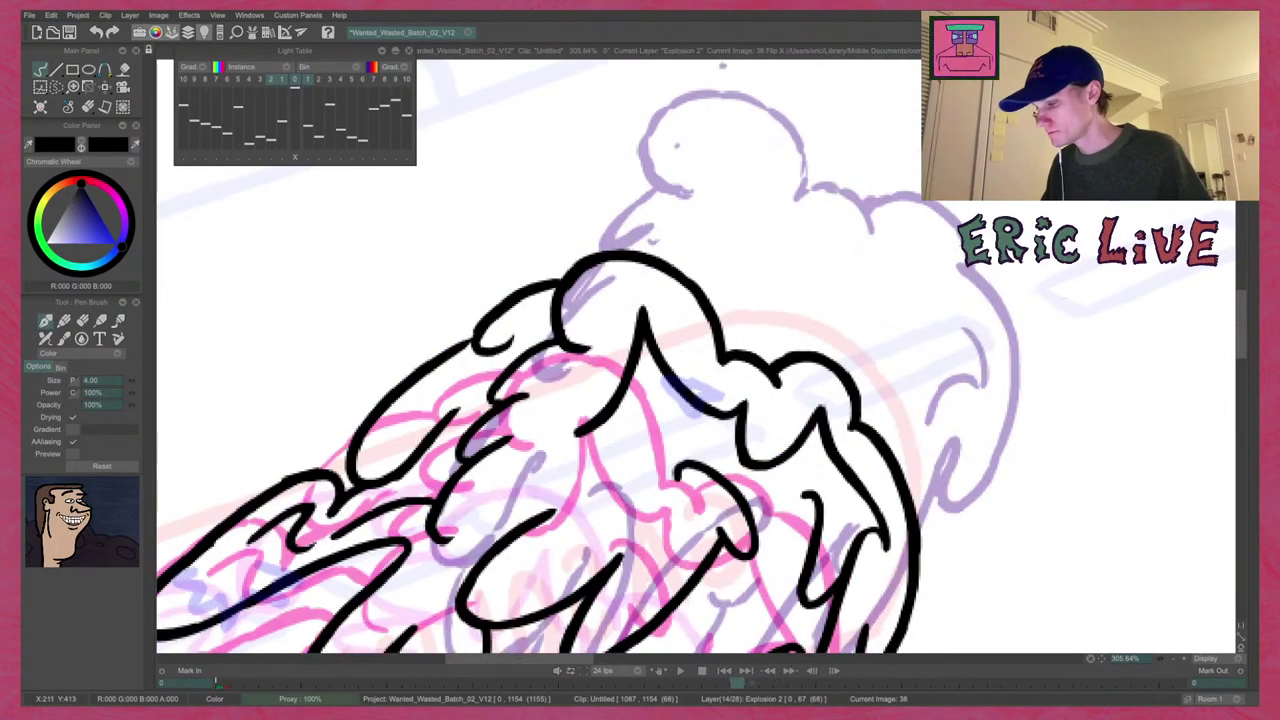
key("Right")
key("Right")
key("Left")
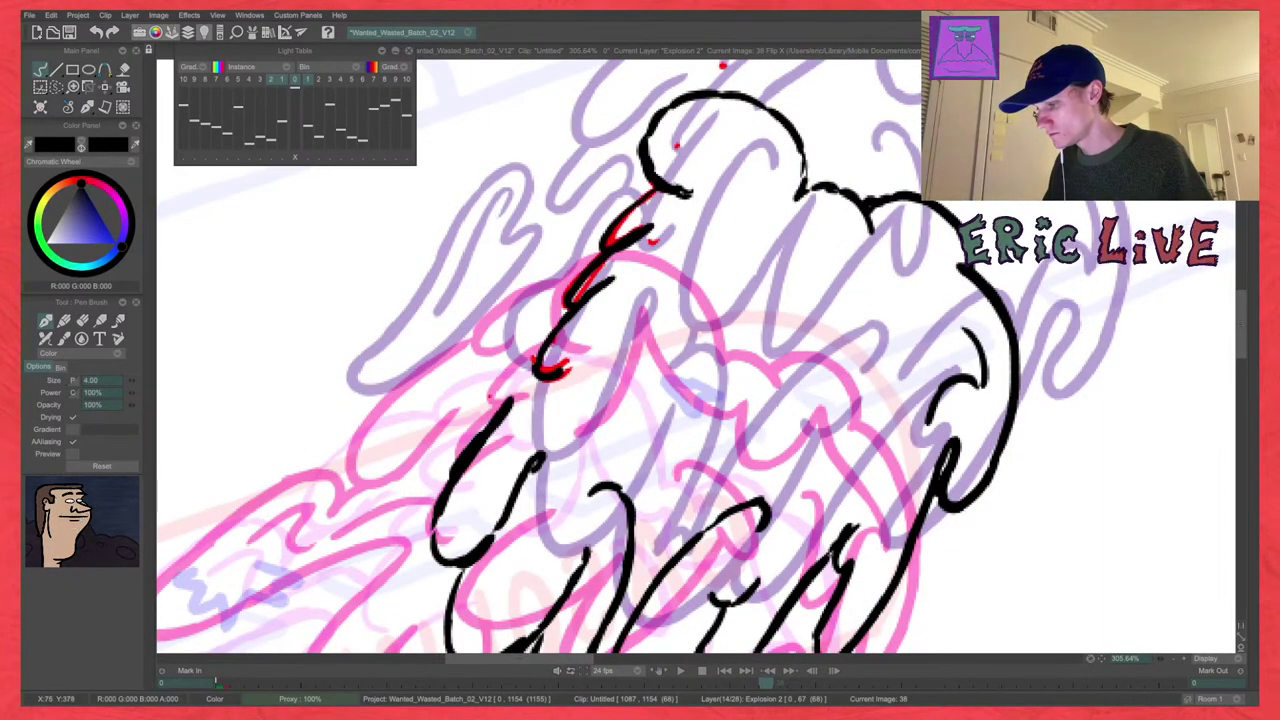
Remove all red rough strokes and dots from the drawing and compare the clean black line with the neighbouring drawings.
mouse_move(1257, 178)
left_click(1186, 337)
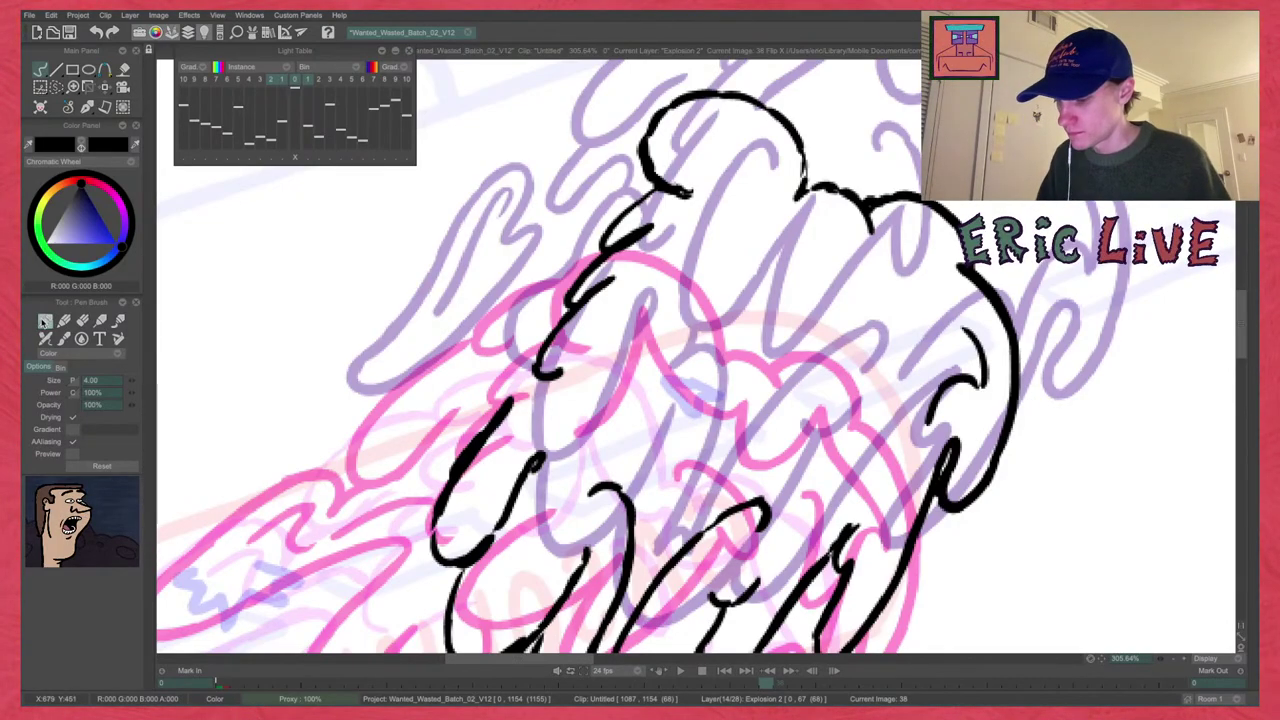
key("Left")
key("Right")
key("Right")
key("Left")
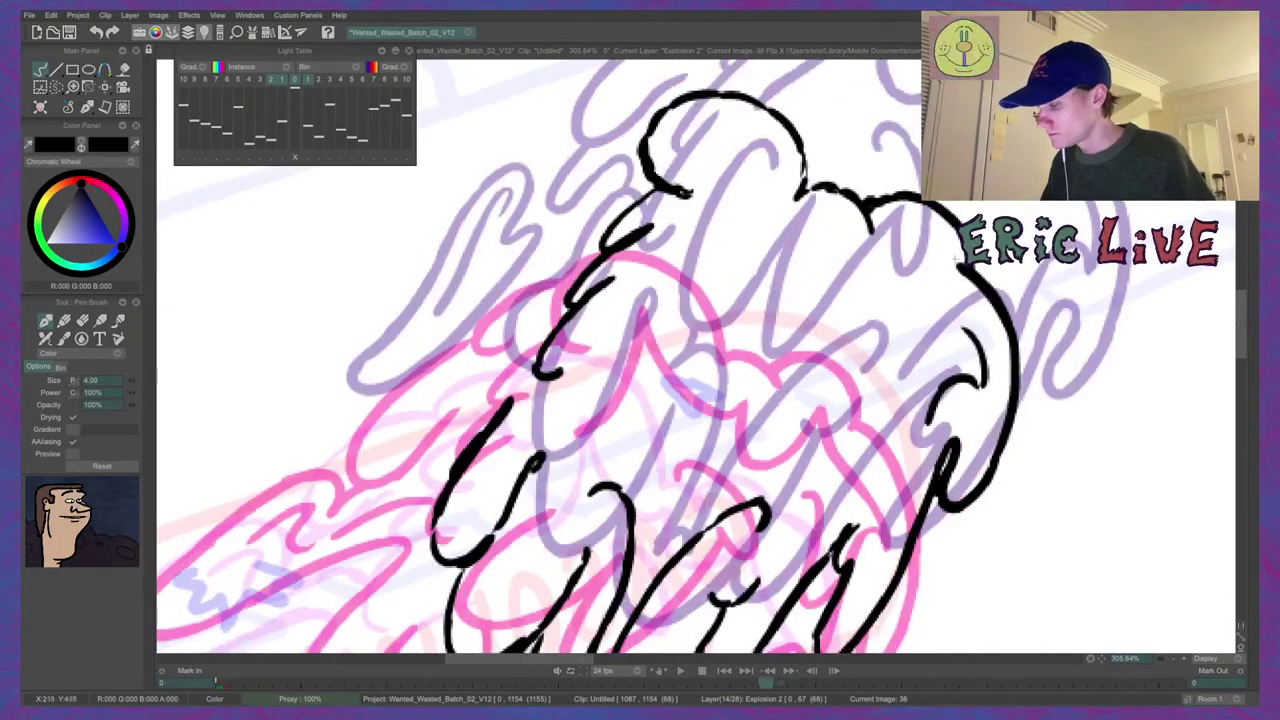
Flip repeatedly between the previous, current and next drawings to examine how the puff edge and drips move.
key("Left")
key("Right")
key("Right")
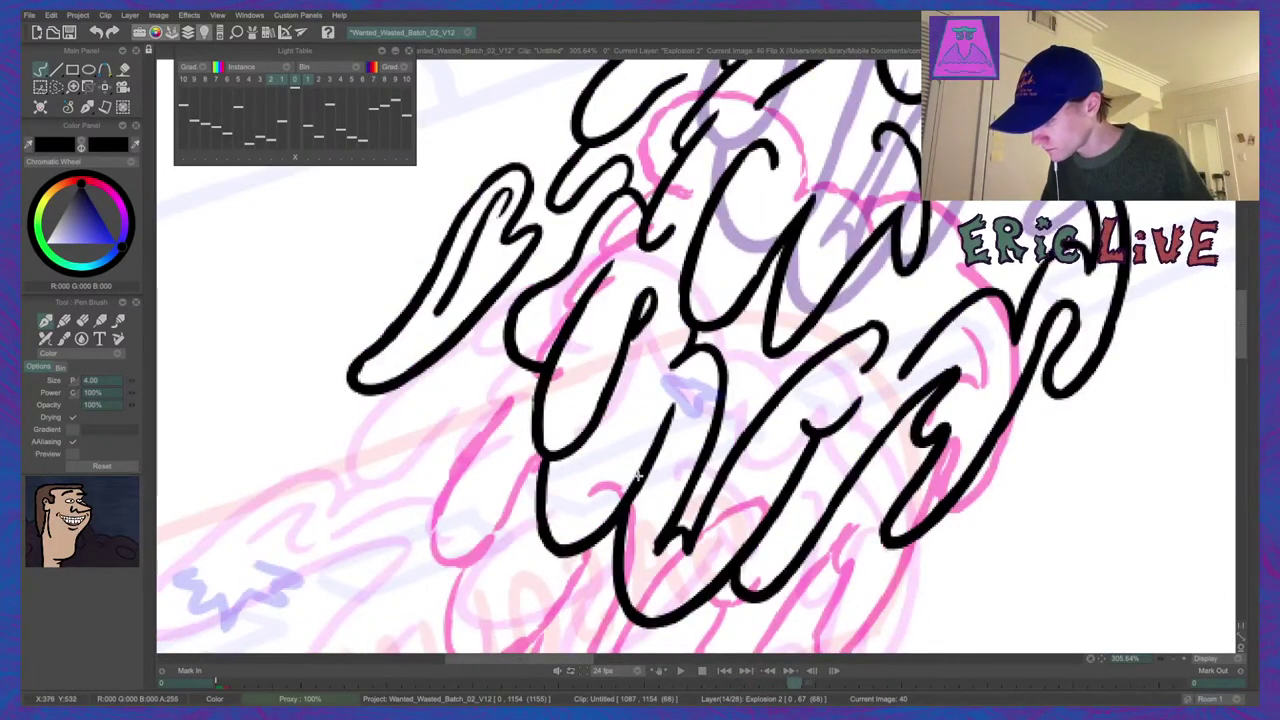
key("Left")
key("Right")
key("Left")
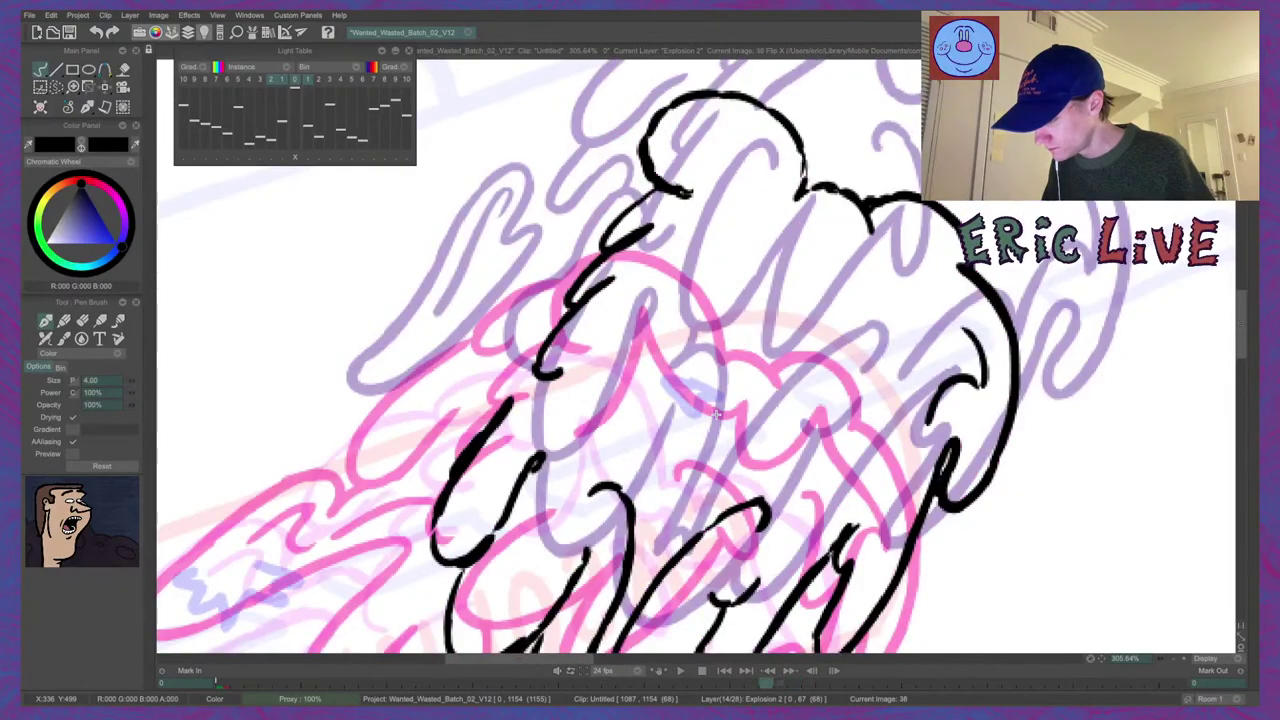
key("Left")
key("Right")
key("Right")
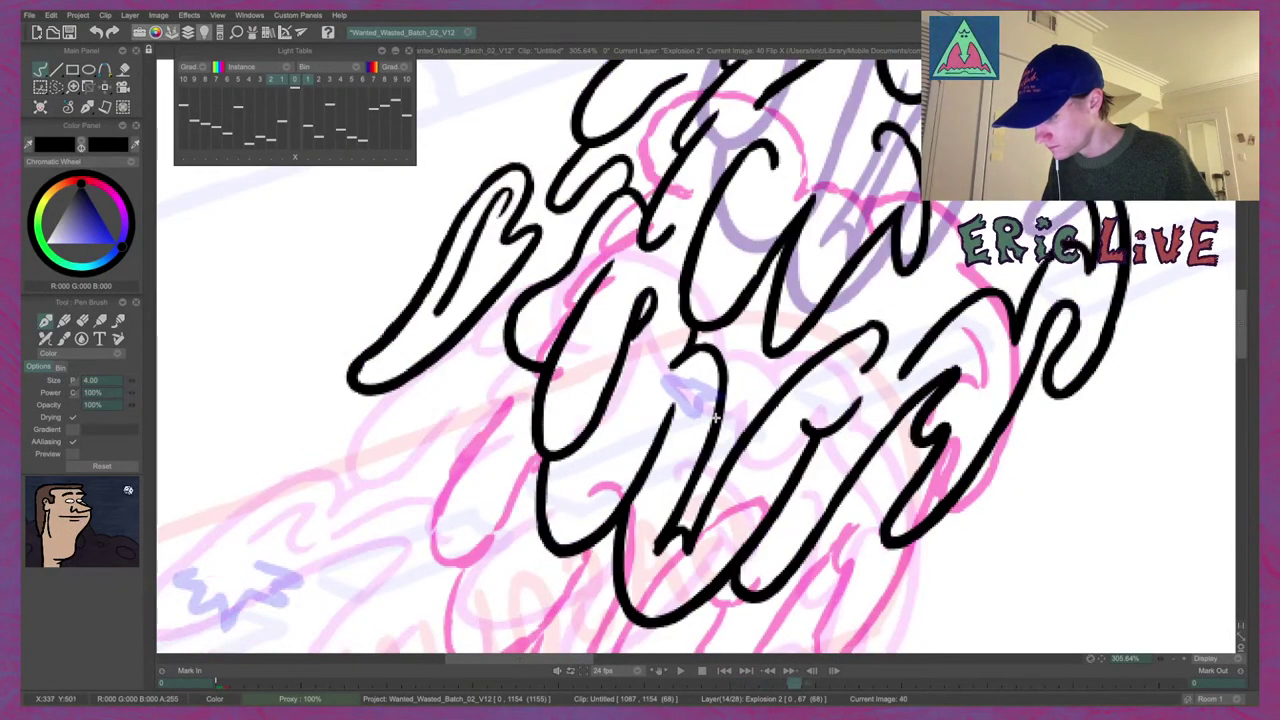
key("Left")
key("Left")
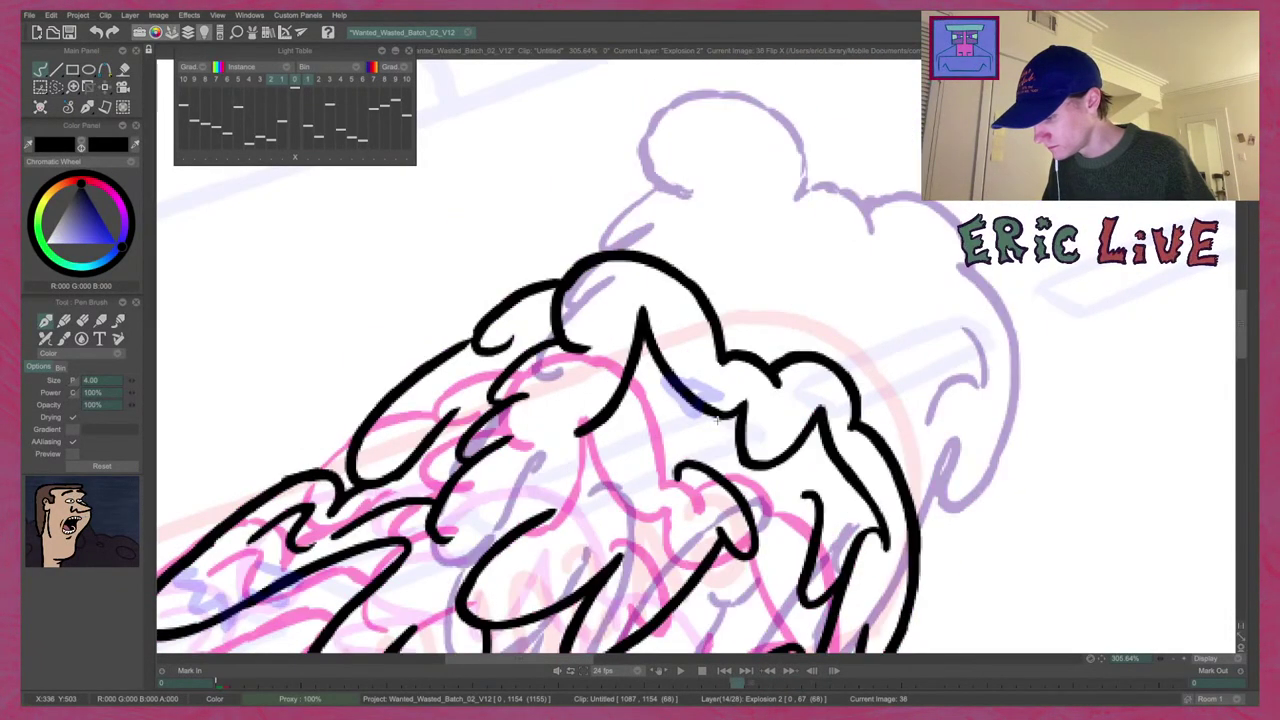
key("Right")
key("Right")
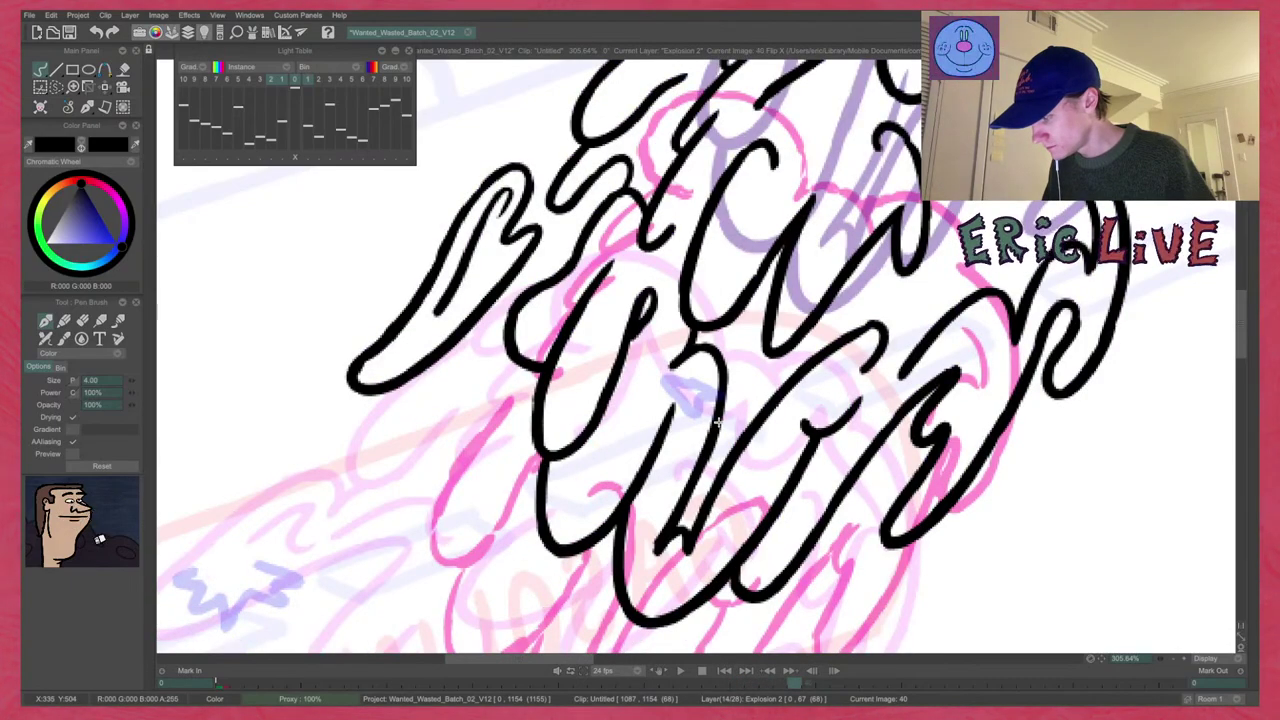
key("Left")
key("Left")
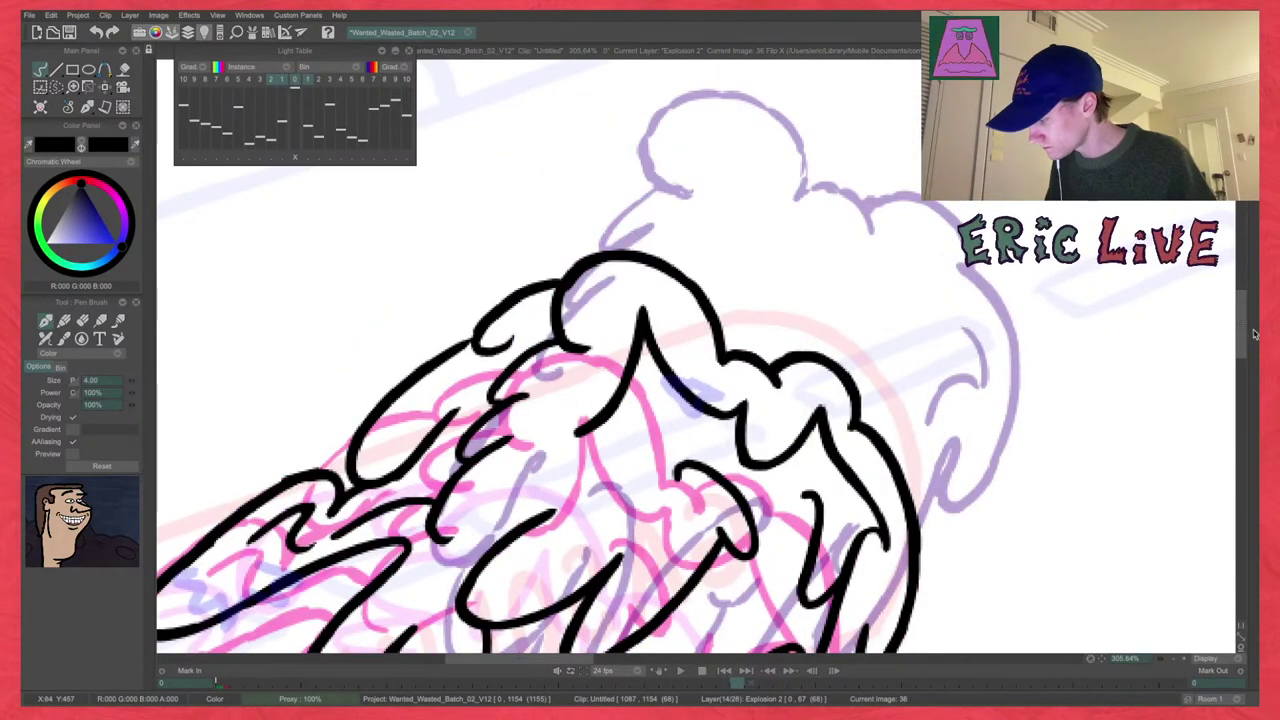
Rough the start of a small curl above the left-hand hook, comparing its position with the previous and next drawings.
left_click_drag(1243, 327, 1243, 344)
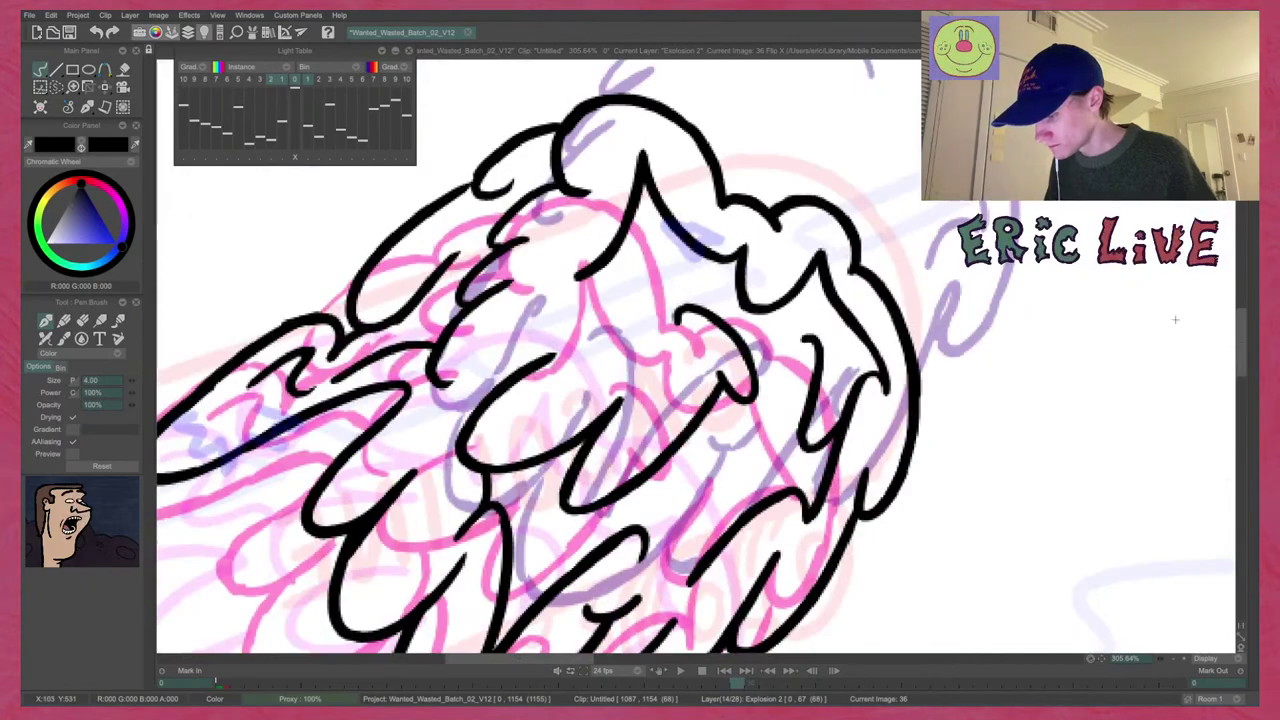
key("Right")
key("Right")
key("Right")
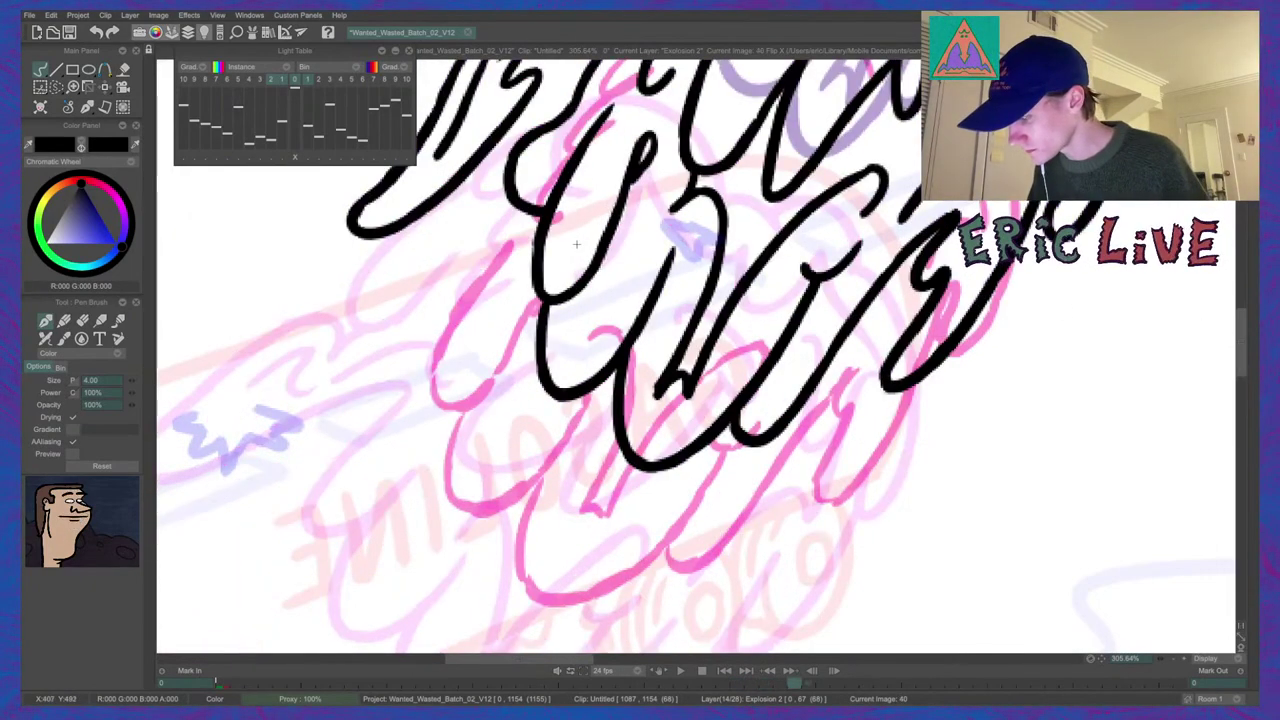
key("Left")
key("Left")
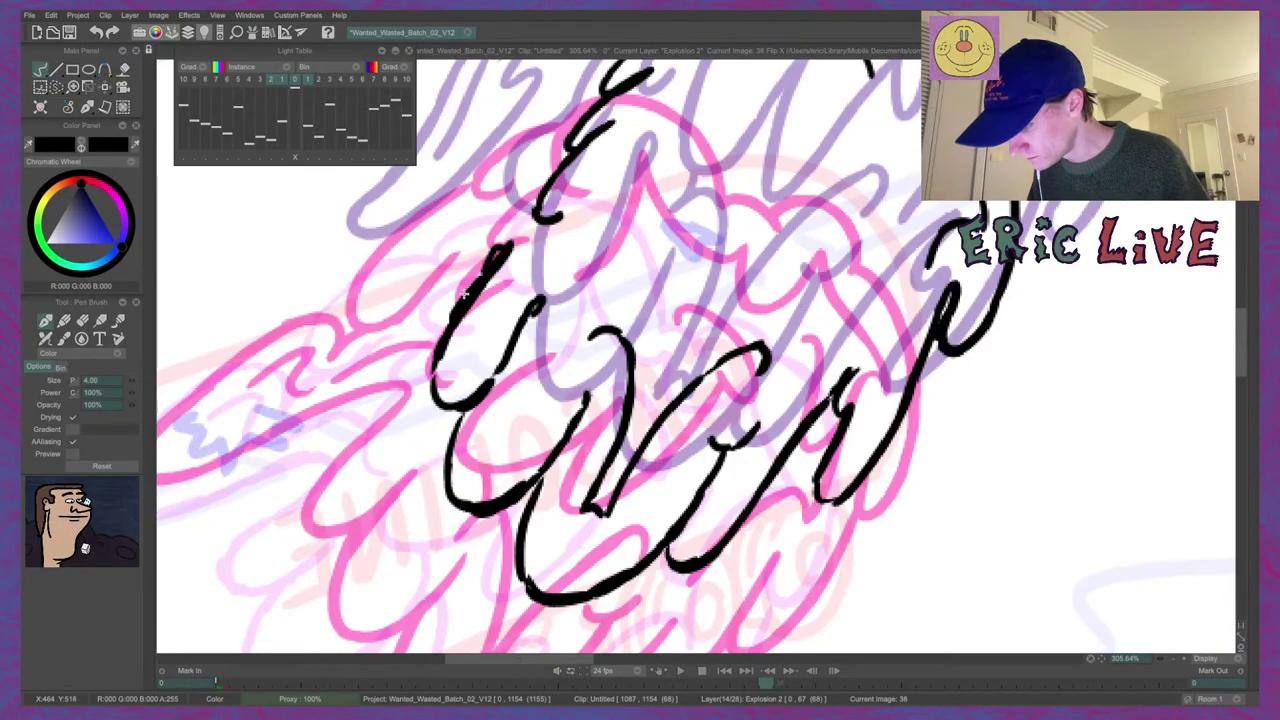
left_click_drag(465, 291, 488, 216)
key("Right")
key("Right")
key("Left")
key("Left")
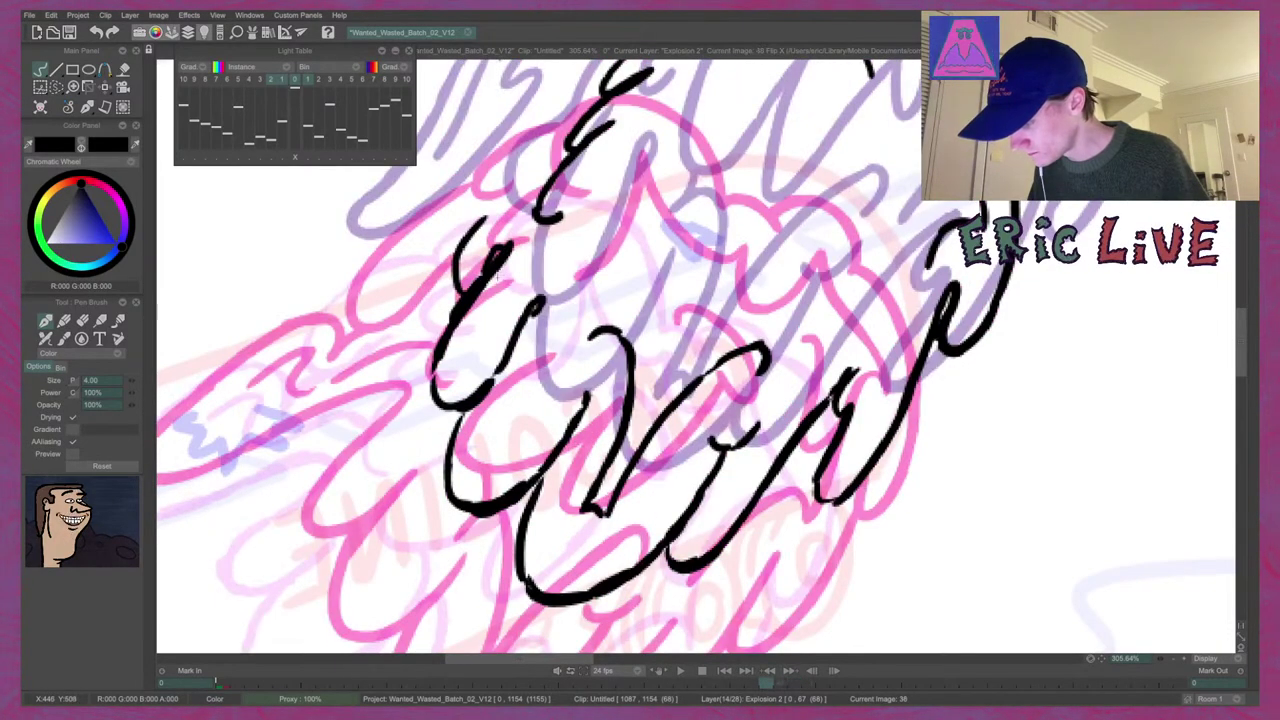
Rough in the small curl's rounded outer side and carry its line up toward the upper hook, thickening the bend.
mouse_move(461, 291)
left_mouse_down()
mouse_move(457, 237)
mouse_move(504, 192)
left_mouse_up()
key("Left")
key("Left")
key("Right")
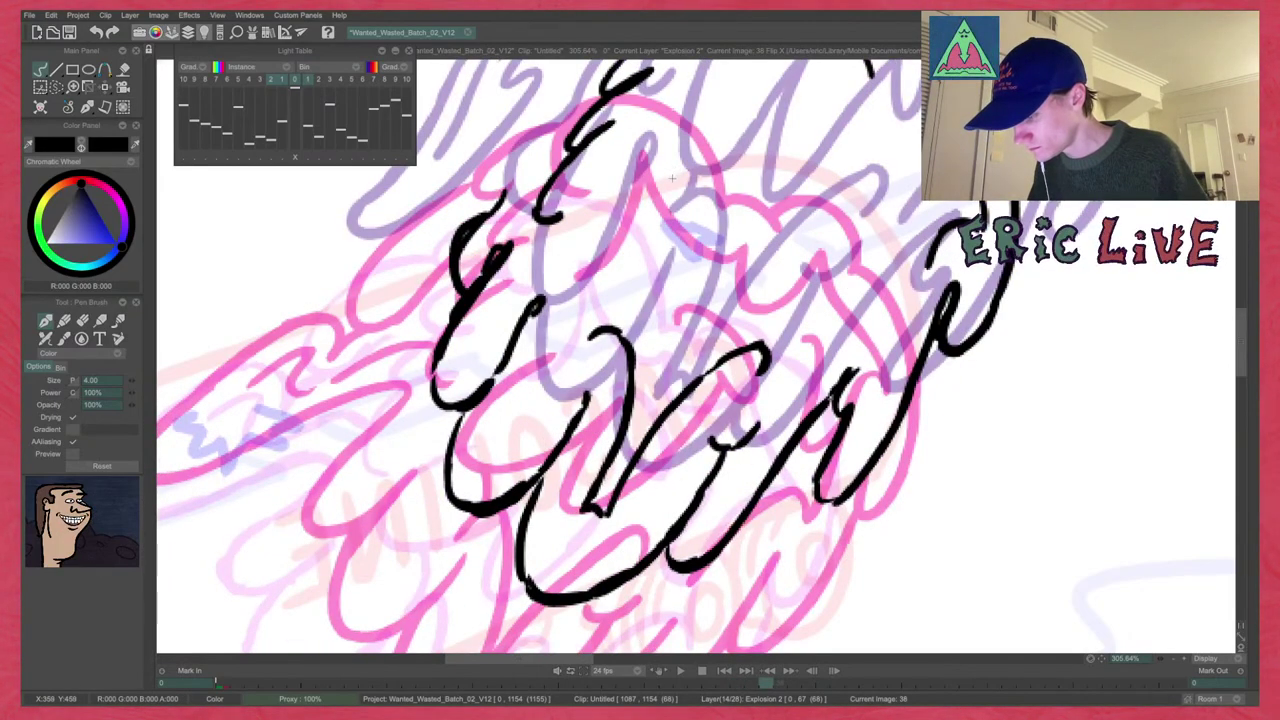
key("Right")
key("Left")
left_click_drag(503, 203, 535, 151)
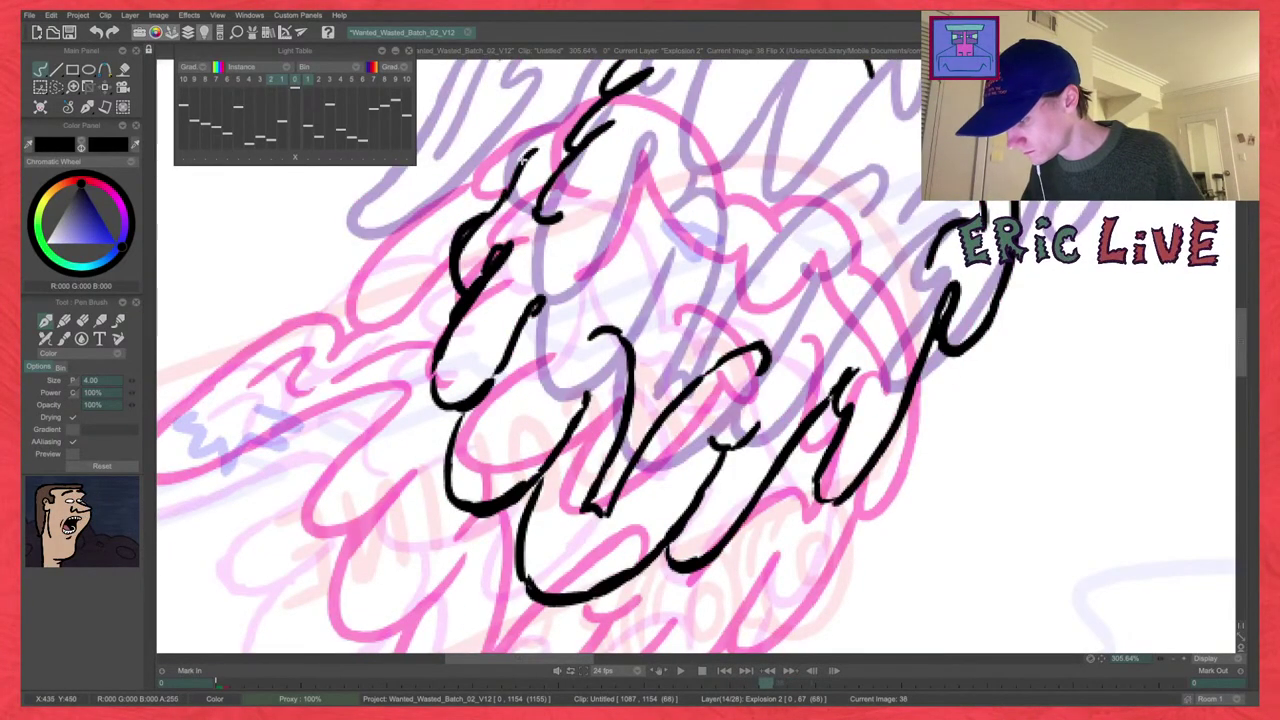
mouse_move(459, 238)
left_mouse_down()
mouse_move(446, 282)
mouse_move(462, 294)
left_mouse_up()
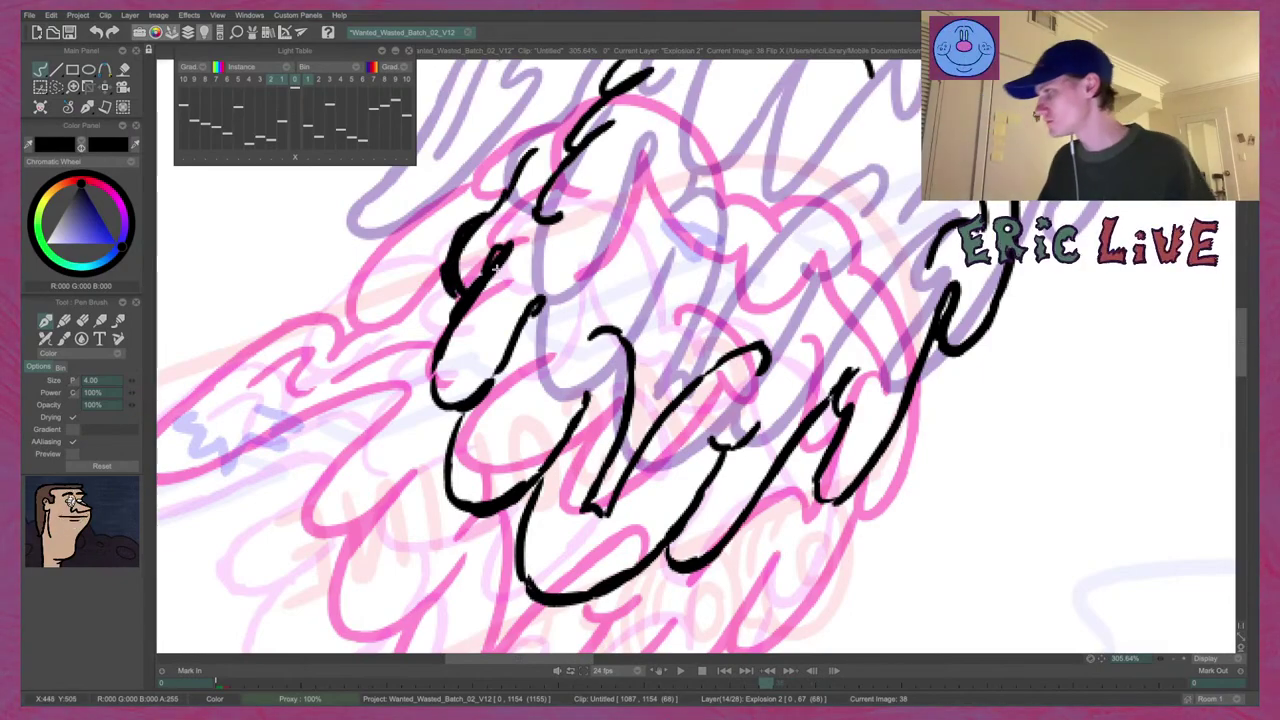
Compare the curl with the neighbouring drawings and push its rough outer side farther out from the hook.
key("Right")
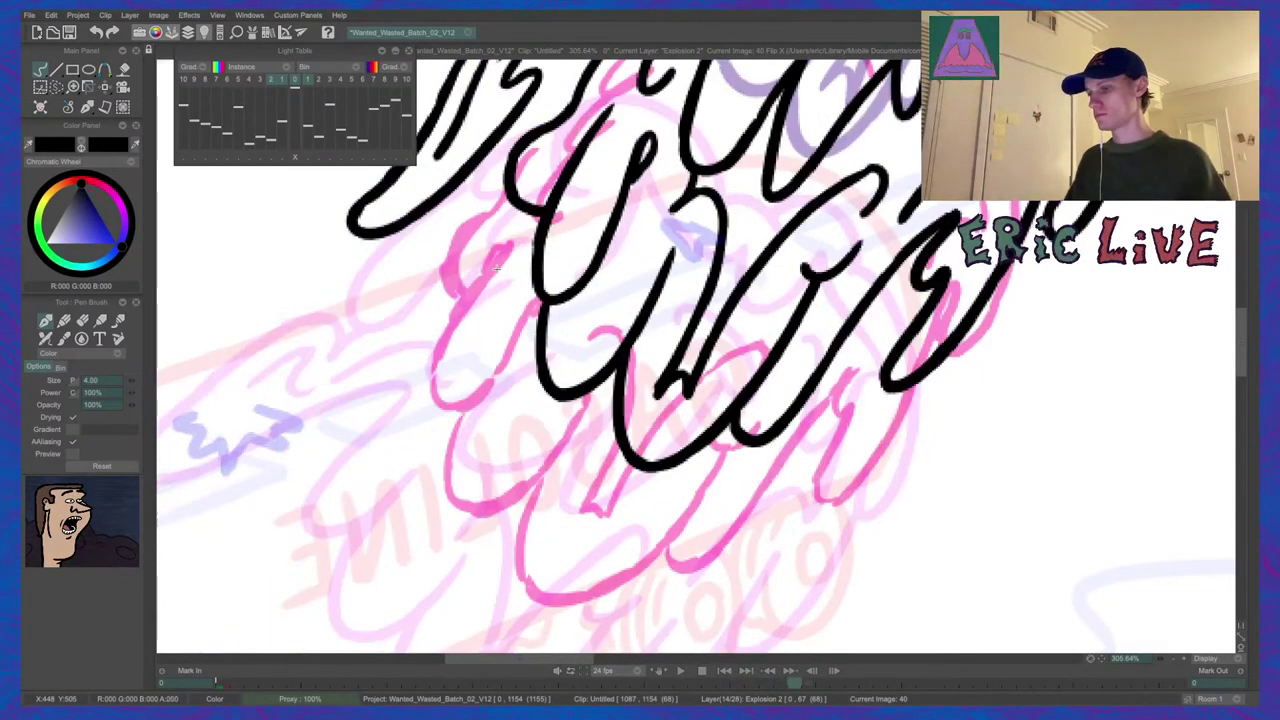
key("Left")
key("Left")
key("Right")
key("Right")
key("Left")
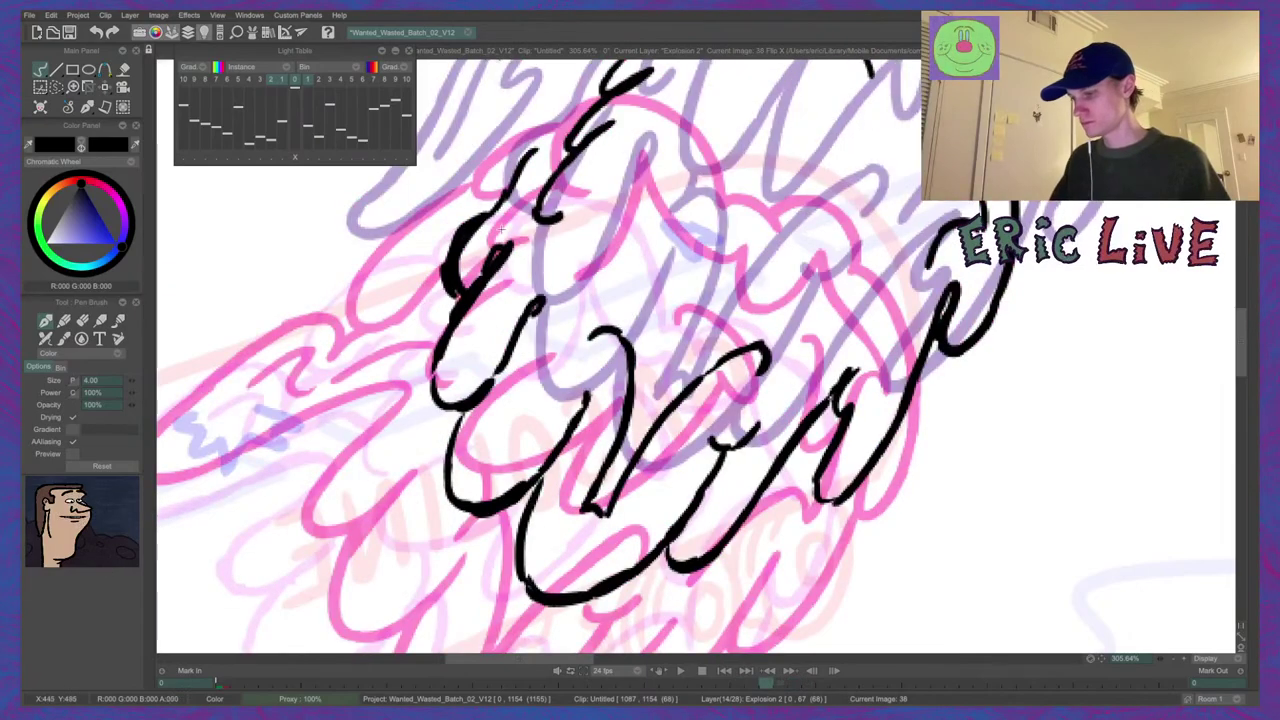
mouse_move(511, 181)
left_mouse_down()
mouse_move(444, 262)
mouse_move(450, 312)
left_mouse_up()
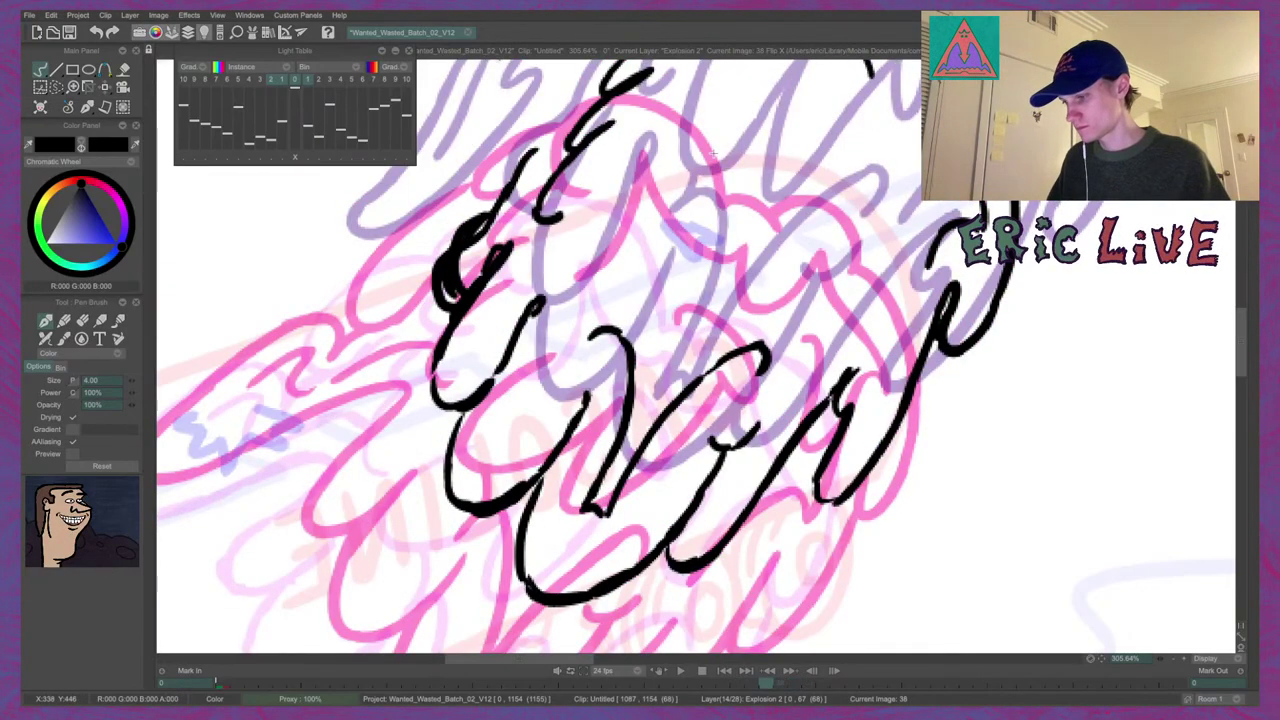
Lasso the rough curl strokes and turn them red as a guide for inking with the black pen brush.
left_click(55, 89)
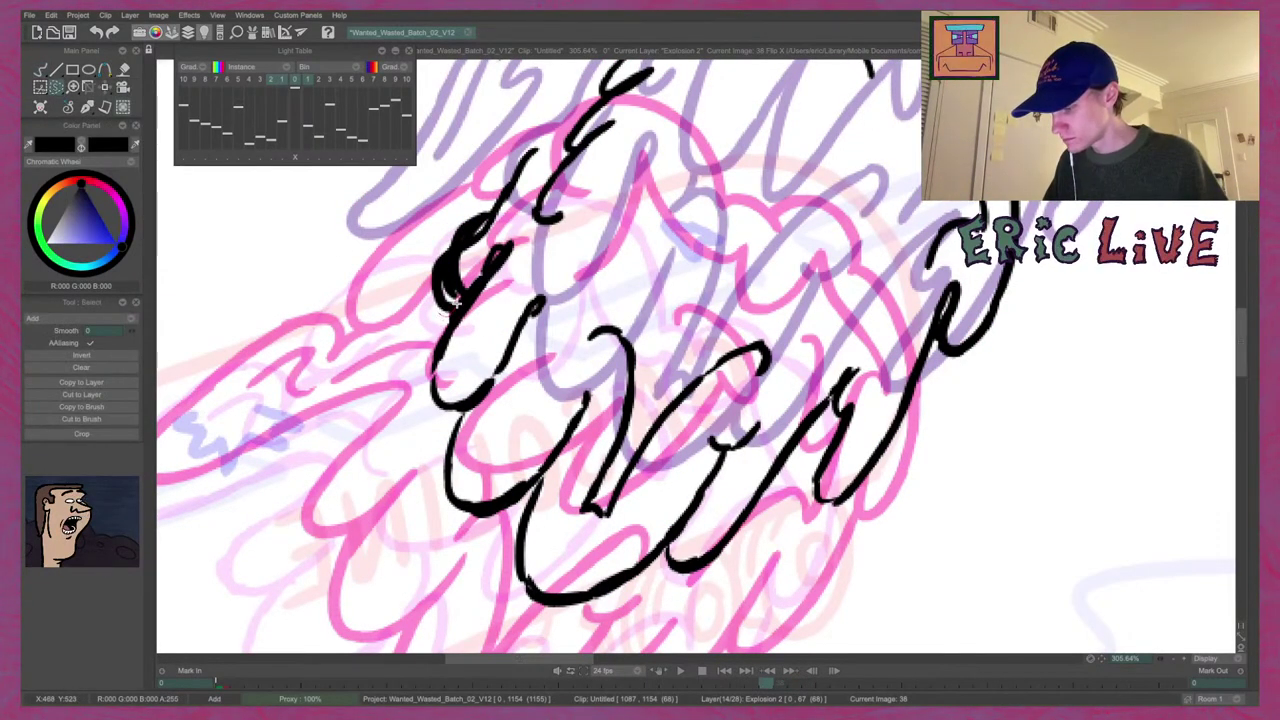
mouse_move(552, 130)
left_mouse_down()
mouse_move(464, 150)
mouse_move(386, 270)
mouse_move(440, 315)
left_mouse_up()
mouse_move(1255, 152)
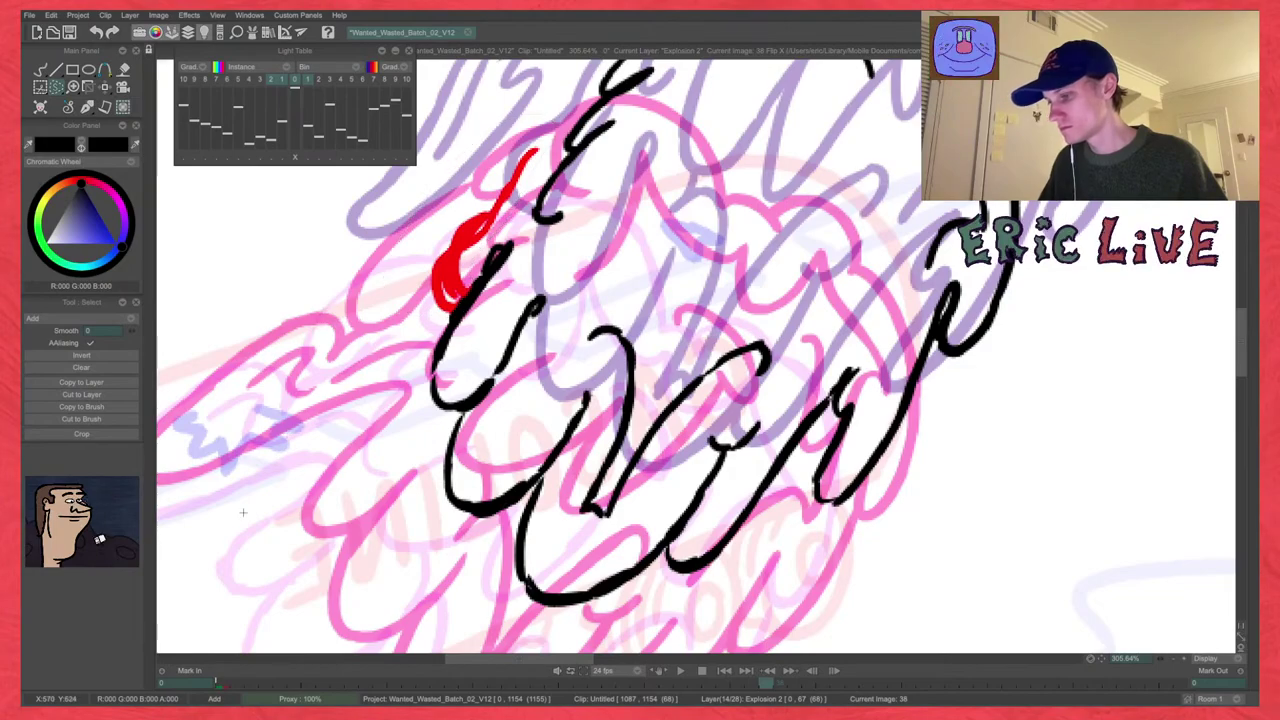
left_click(41, 70)
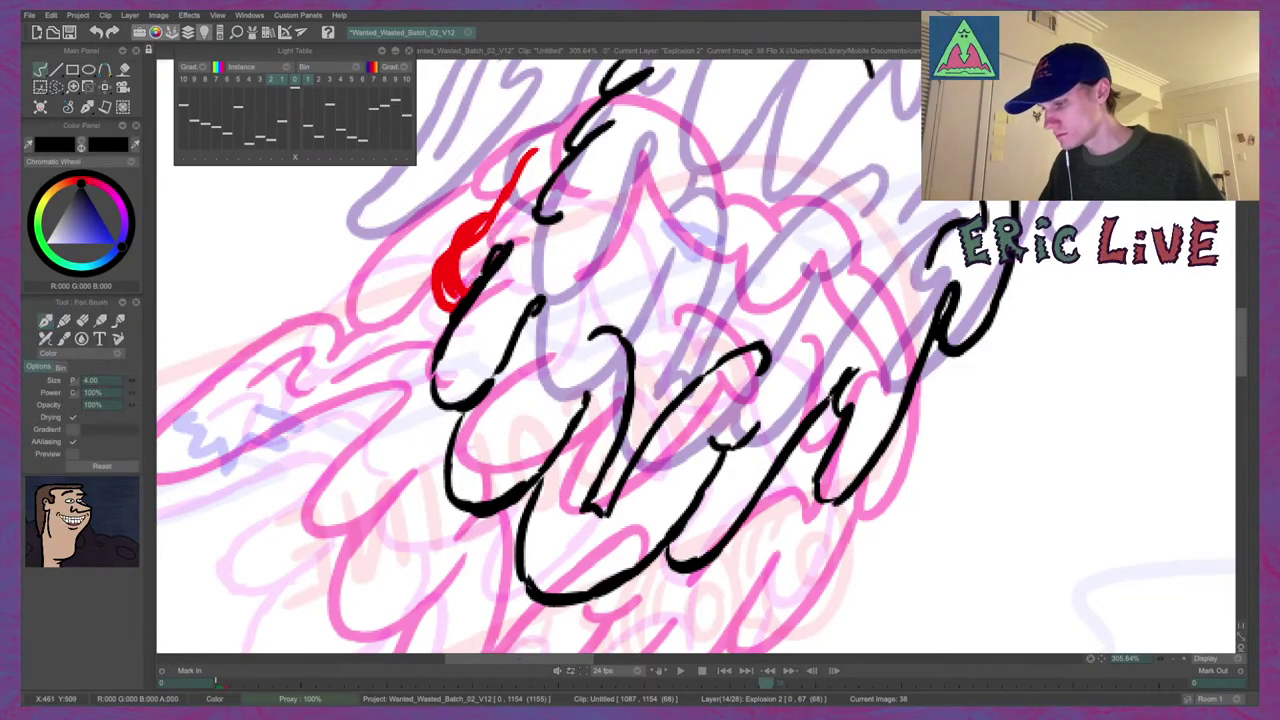
Ink the small curl and the line above it in black over the red rough, comparing with the neighbouring drawings.
mouse_move(439, 267)
left_mouse_down()
mouse_move(463, 298)
mouse_move(451, 307)
mouse_move(464, 294)
left_mouse_up()
key("ctrl+z")
key("ctrl+z")
key("ctrl+z")
left_click_drag(444, 264, 536, 149)
key("Left")
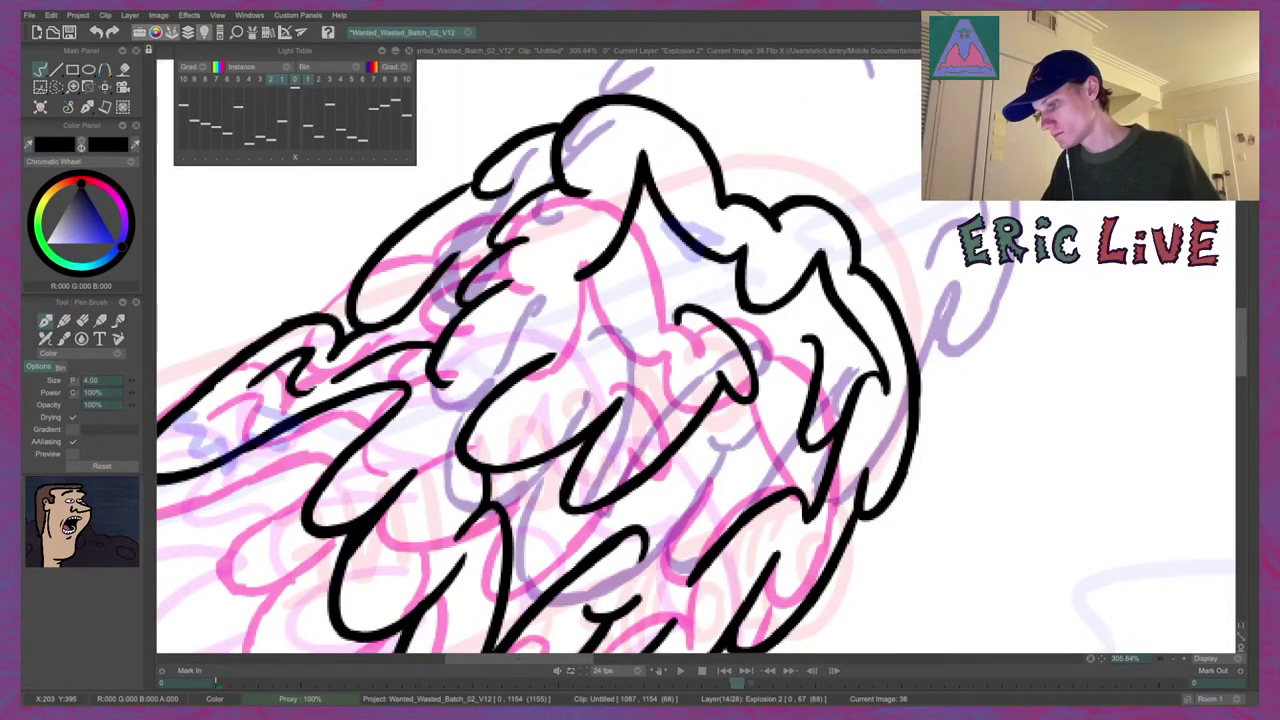
key("Right")
key("Right")
key("Left")
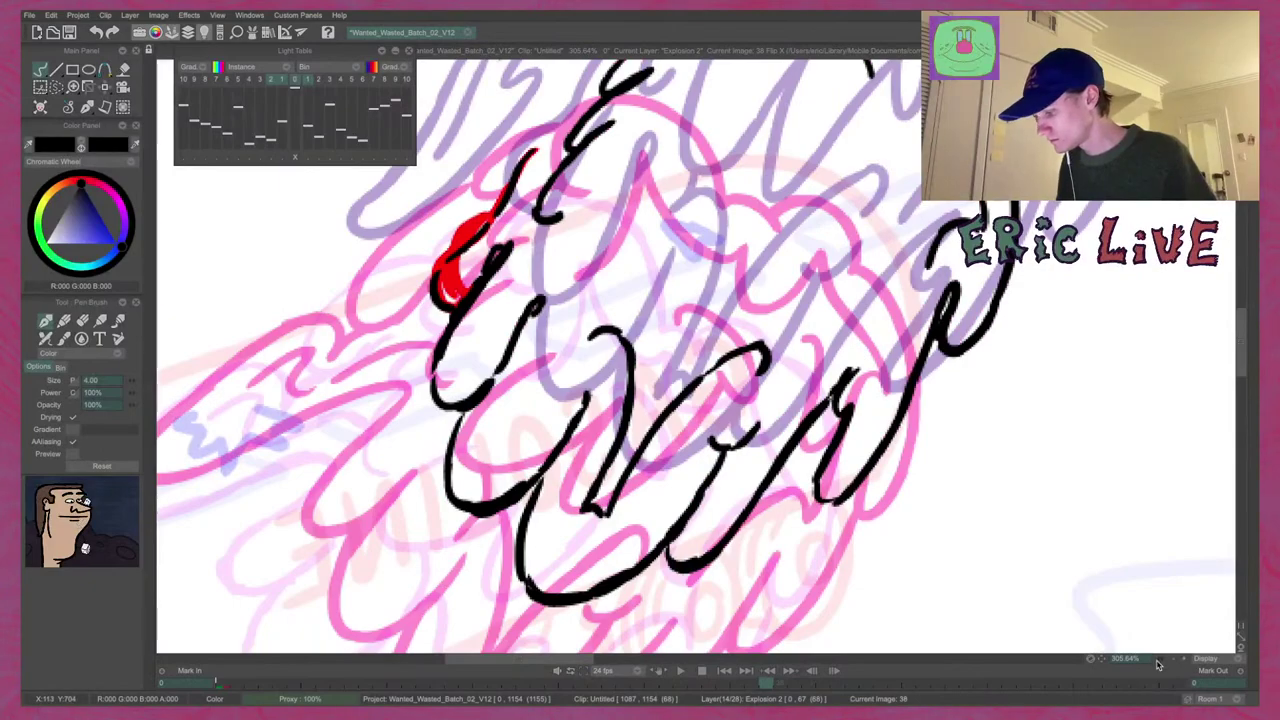
Check the whole shape against the neighbouring drawings and remove the red rough from behind the inked curl.
left_click_drag(1158, 661, 1132, 673)
key("Left")
key("Right")
key("Right")
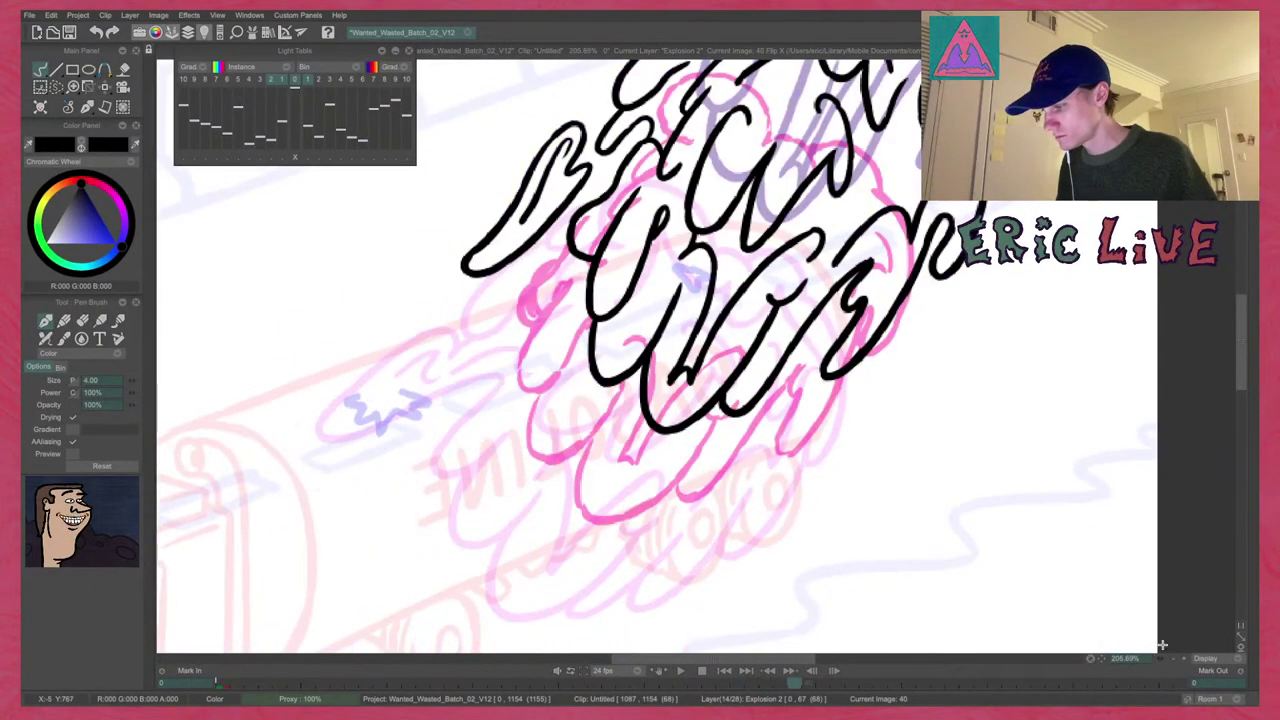
key("Left")
key("Left")
scroll(1167, 660, "up", 2)
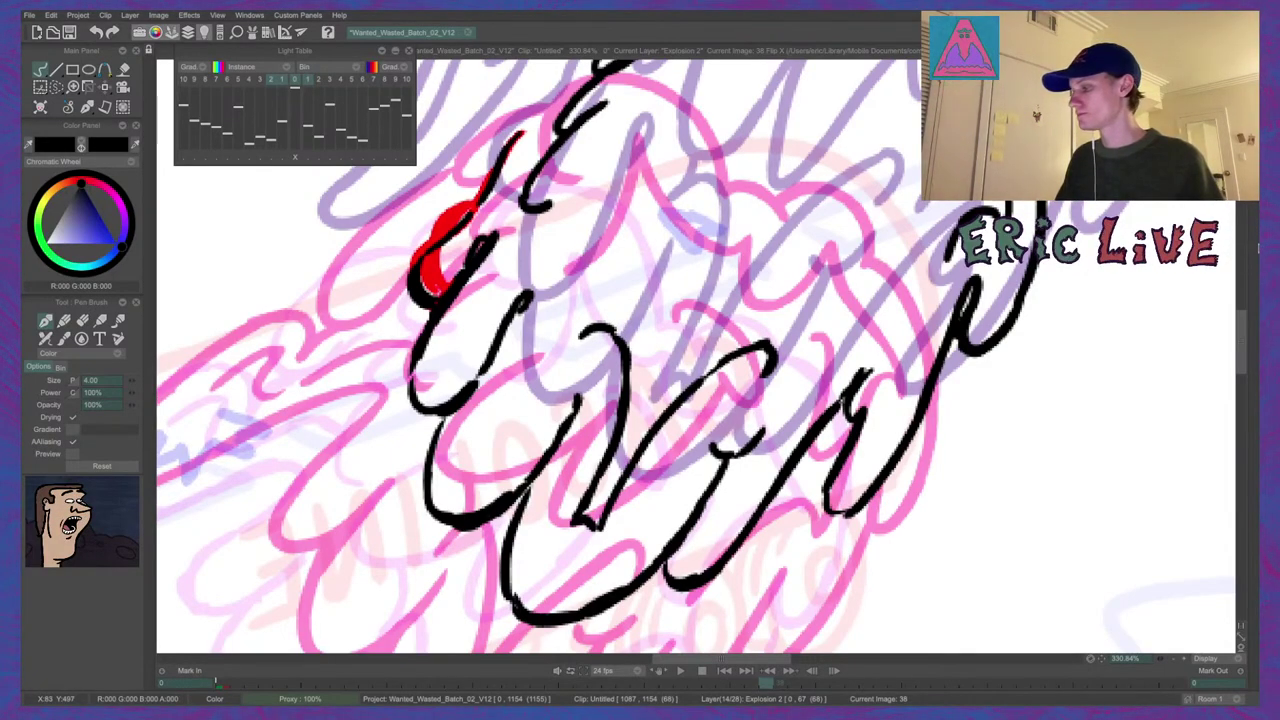
key("ctrl+z")
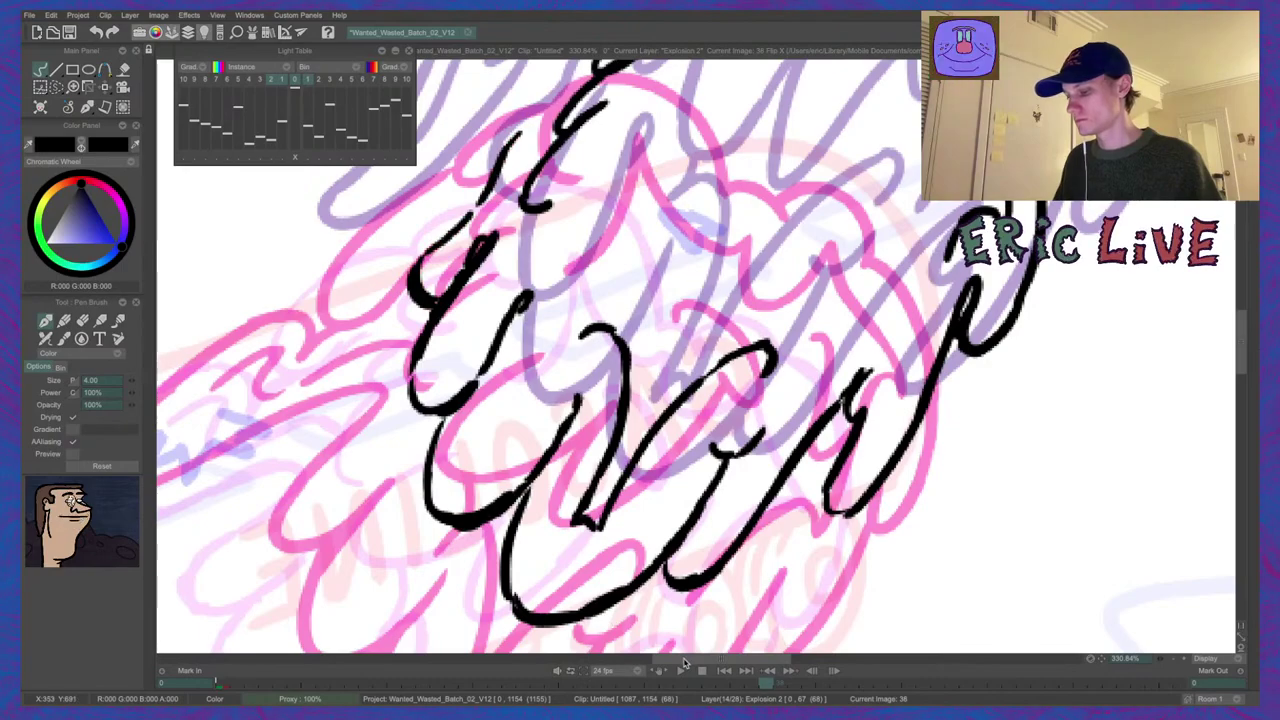
Mark the tips of the far-left finger in both neighbouring drawings and draw guide strokes along and between their outer edges.
left_click_drag(685, 662, 638, 673)
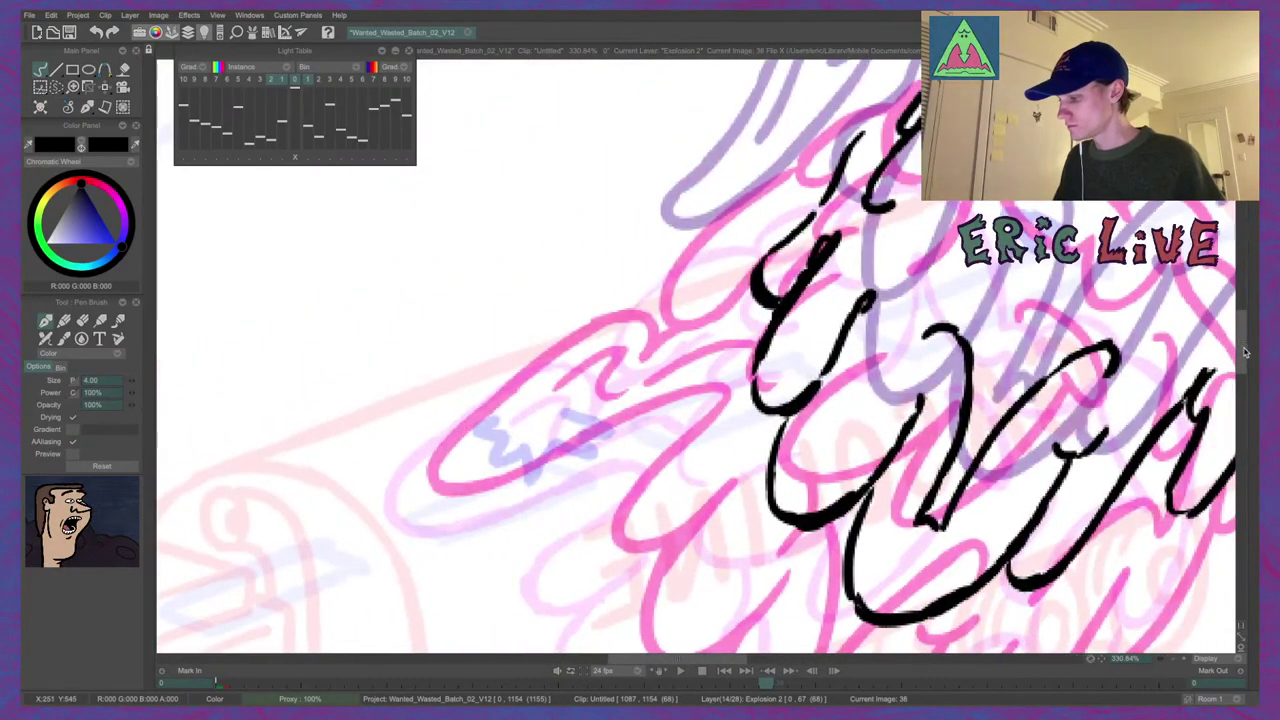
left_click_drag(1245, 352, 1245, 340)
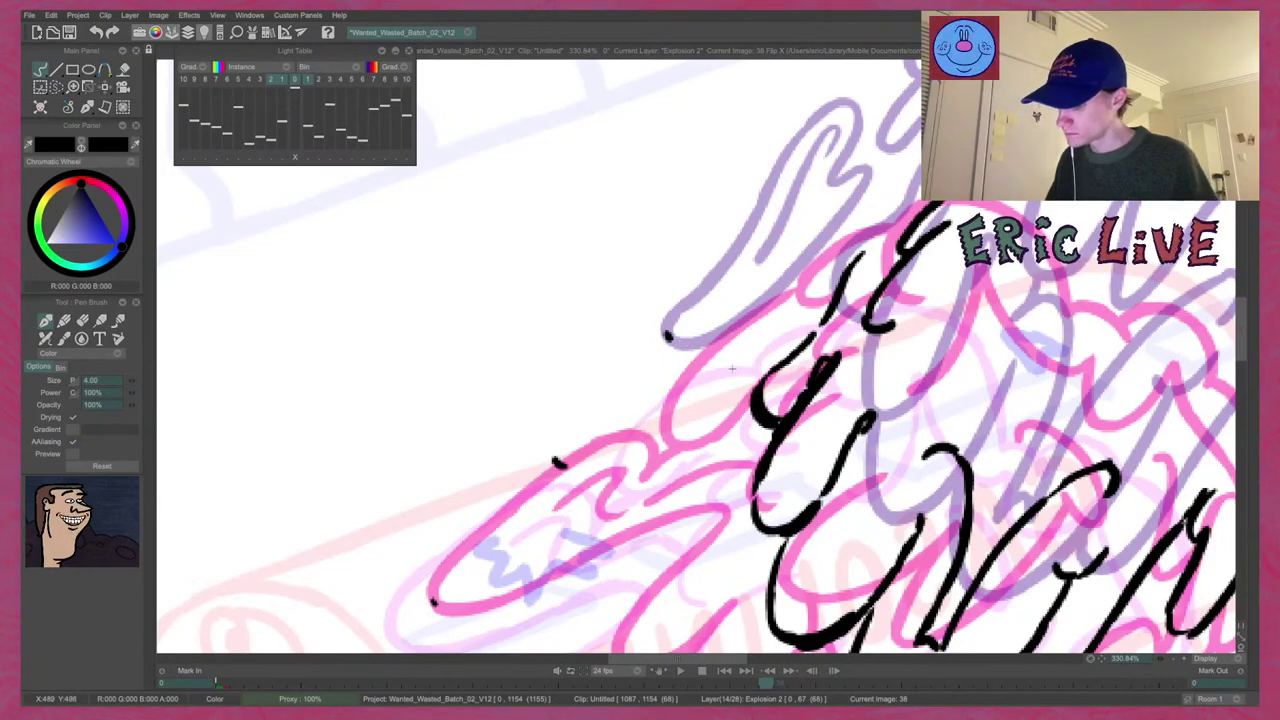
key("super+z")
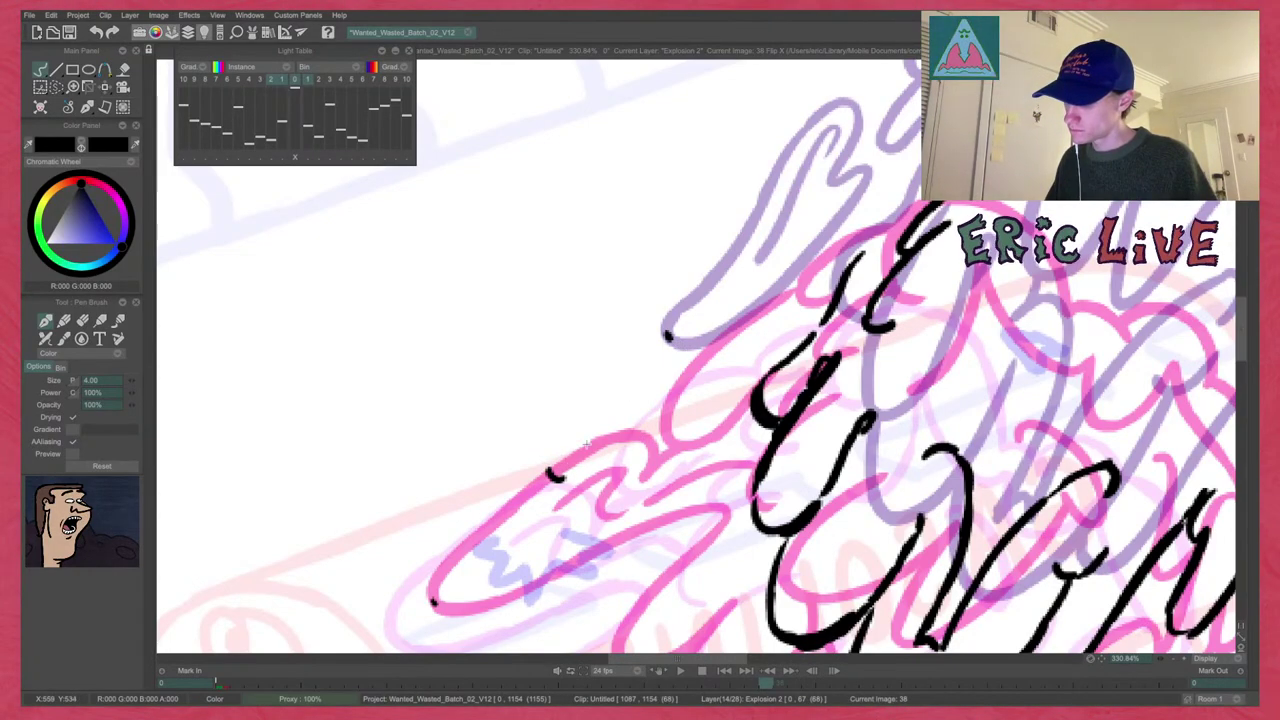
left_click_drag(524, 496, 478, 531)
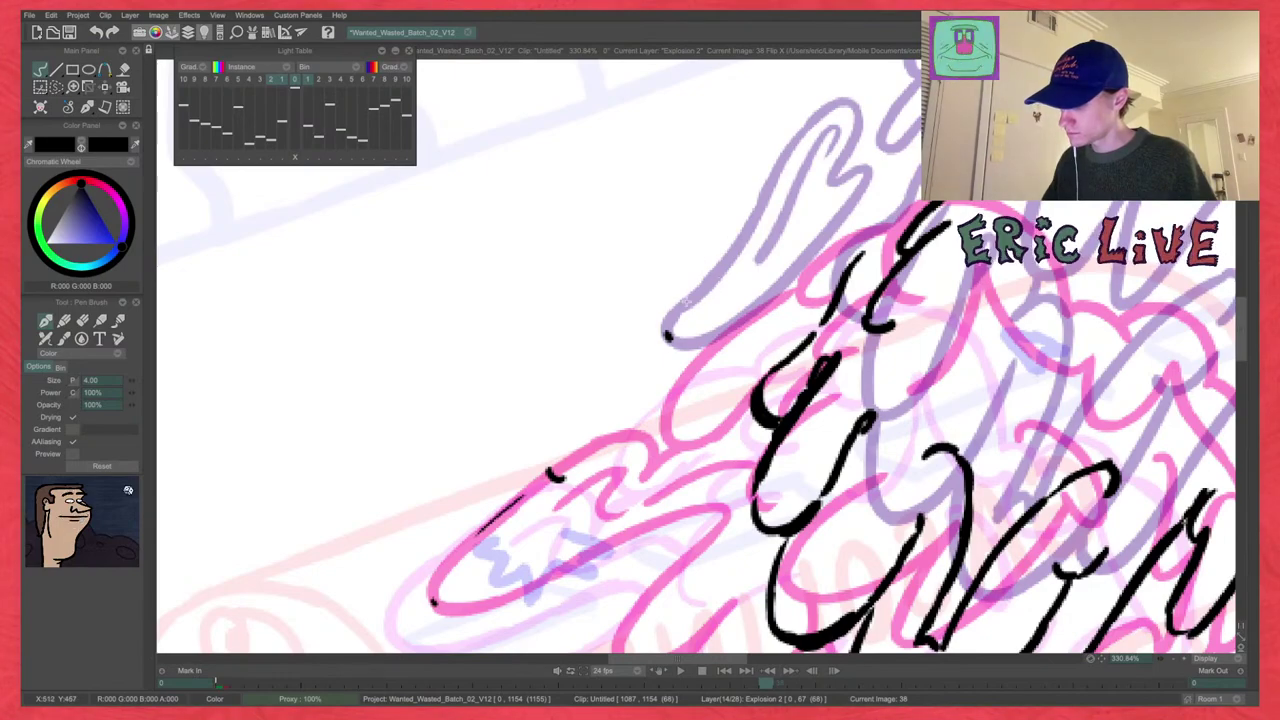
left_click_drag(760, 216, 695, 294)
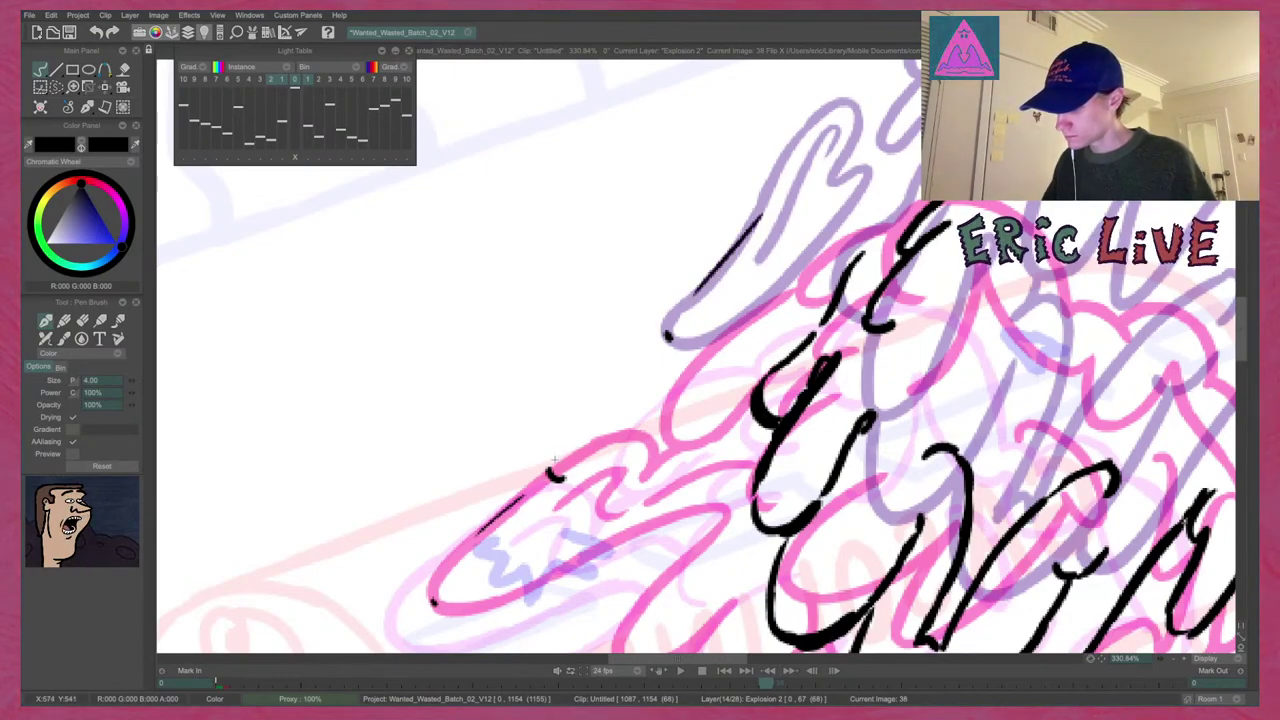
left_click_drag(553, 462, 693, 276)
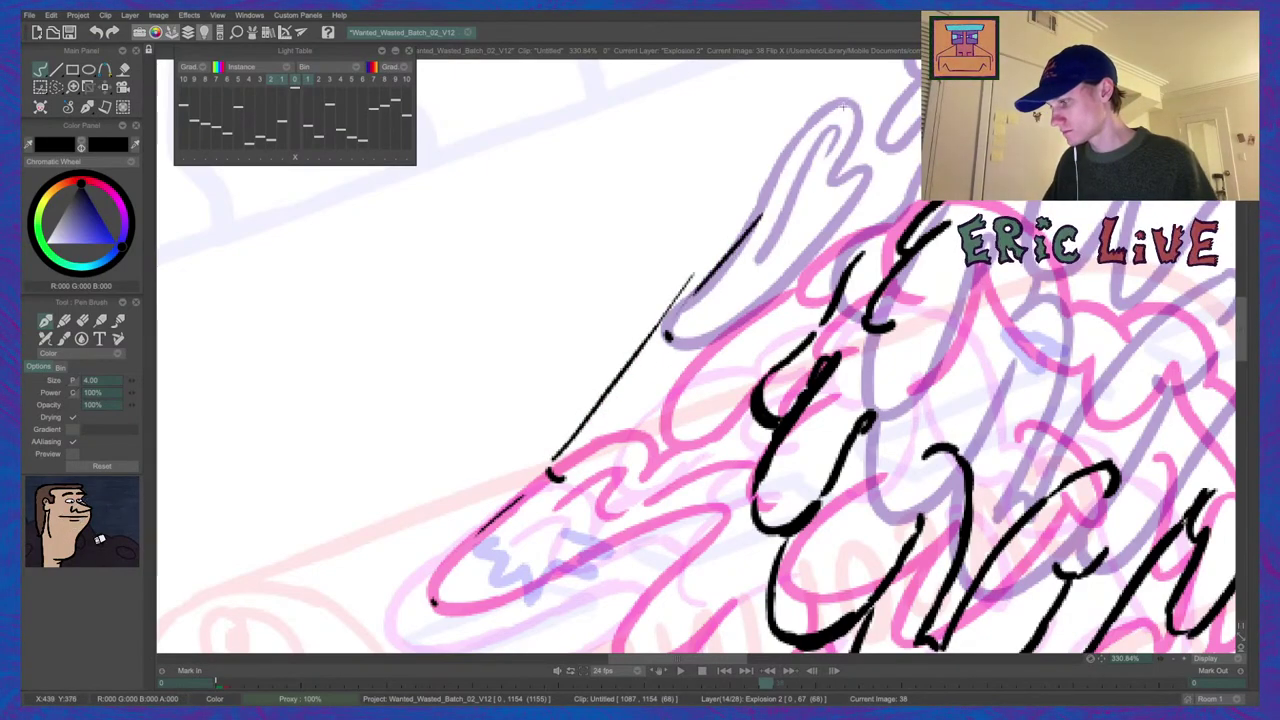
Mark the finger's rounded ends, then rough its midway upper end, inner hook and lower edge against the previous drawing.
left_click_drag(843, 105, 850, 108)
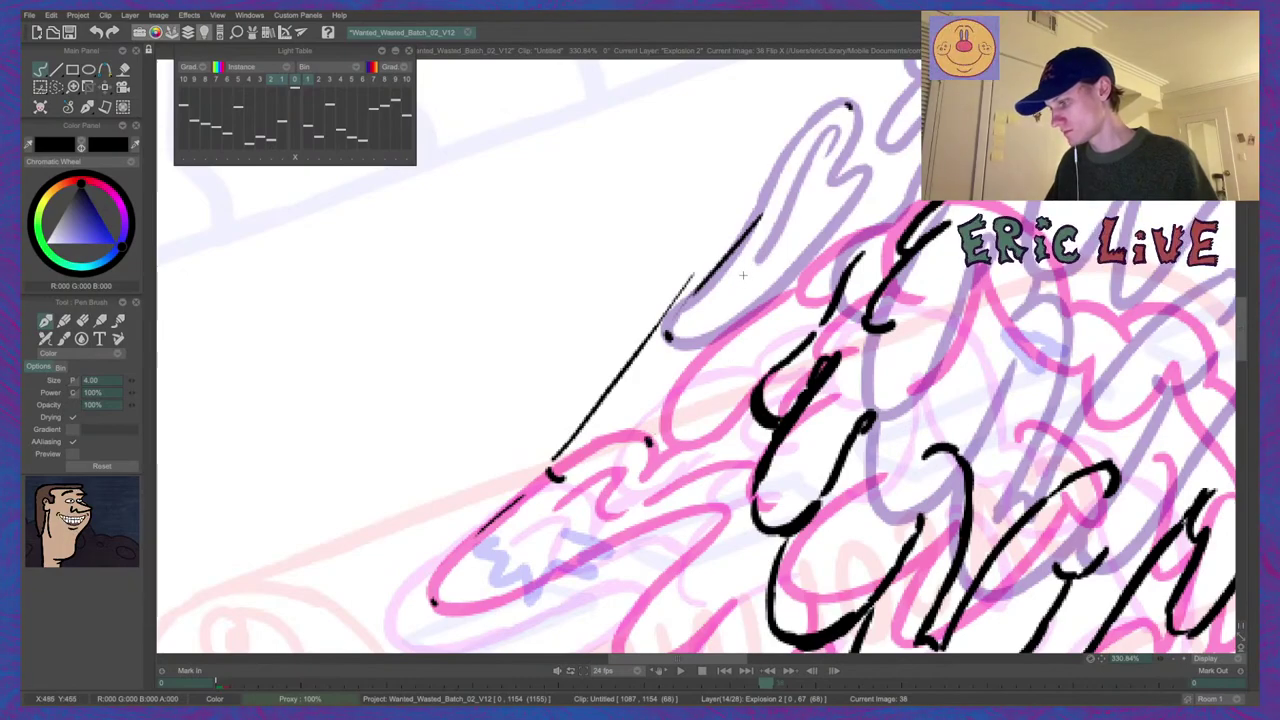
left_click_drag(710, 268, 748, 283)
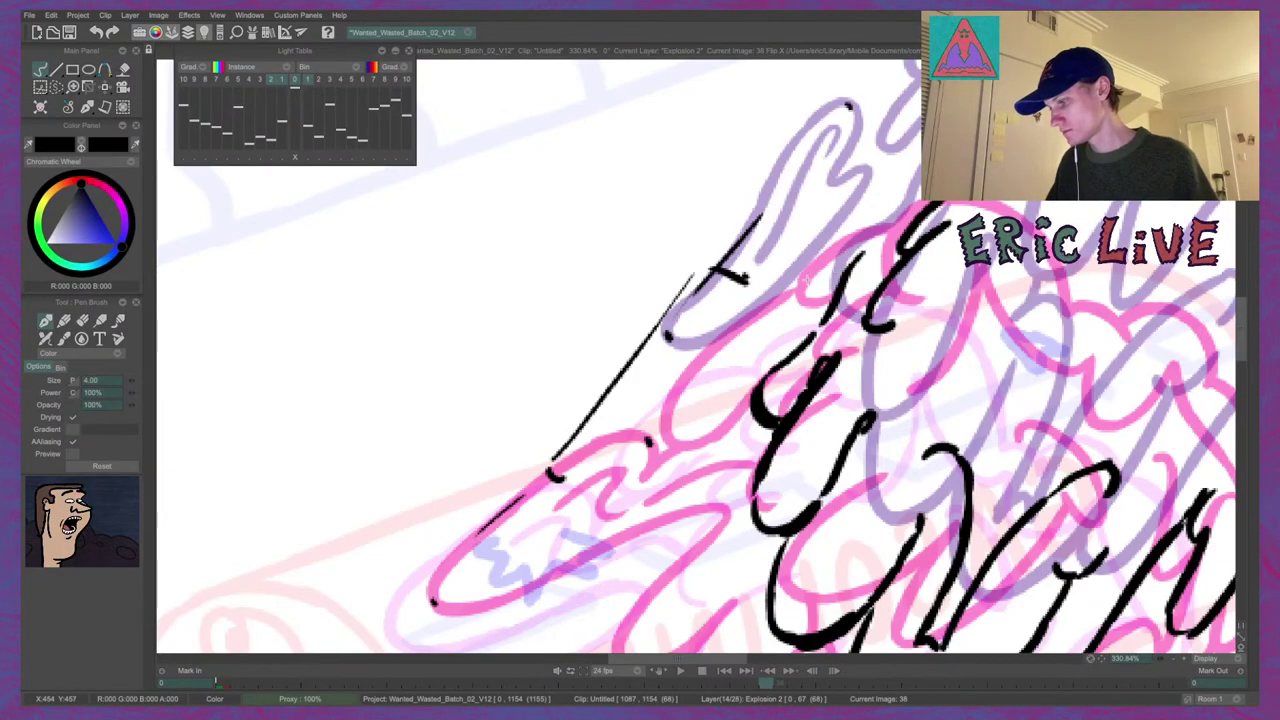
mouse_move(730, 350)
left_mouse_down()
mouse_move(750, 340)
mouse_move(707, 403)
left_mouse_up()
key("Left")
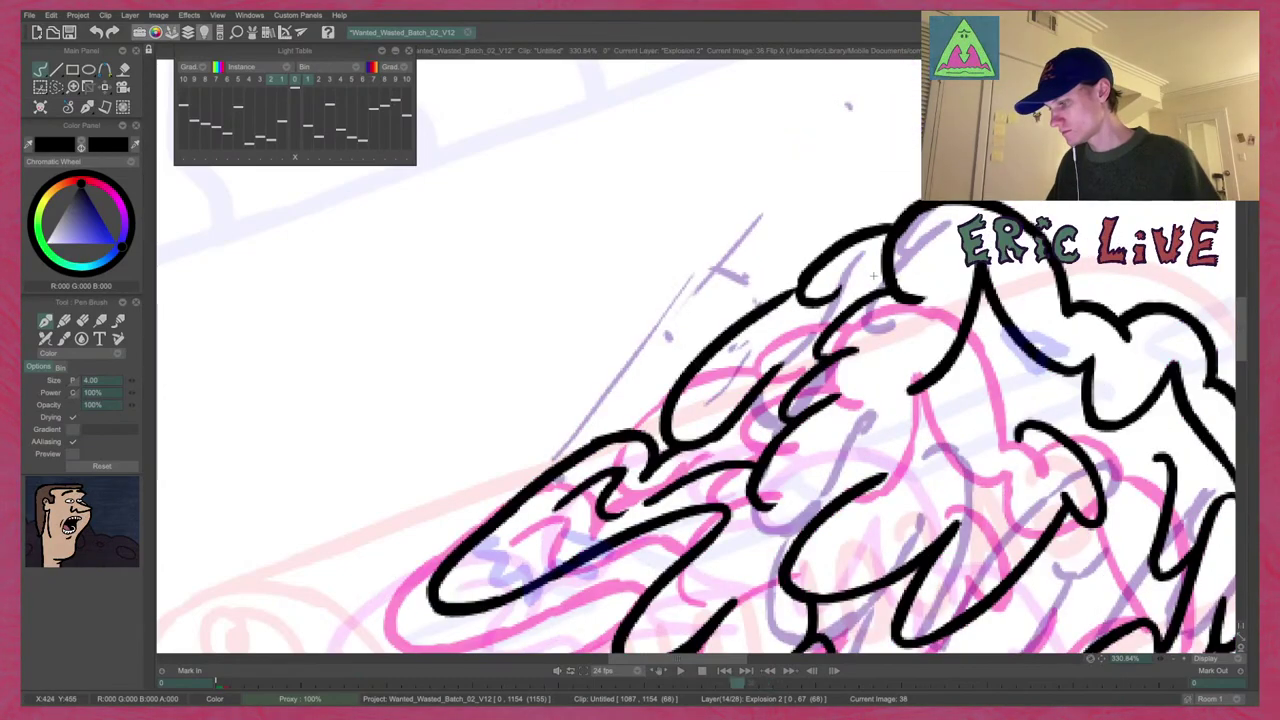
key("Right")
mouse_move(750, 334)
left_mouse_down()
mouse_move(764, 372)
mouse_move(808, 340)
left_mouse_up()
mouse_move(740, 392)
left_mouse_down()
mouse_move(710, 428)
mouse_move(582, 486)
mouse_move(621, 391)
left_mouse_up()
Mark the ends of the finger's inner crease and rough the crease and the small curl beside it at the midway position.
key("Right")
key("Left")
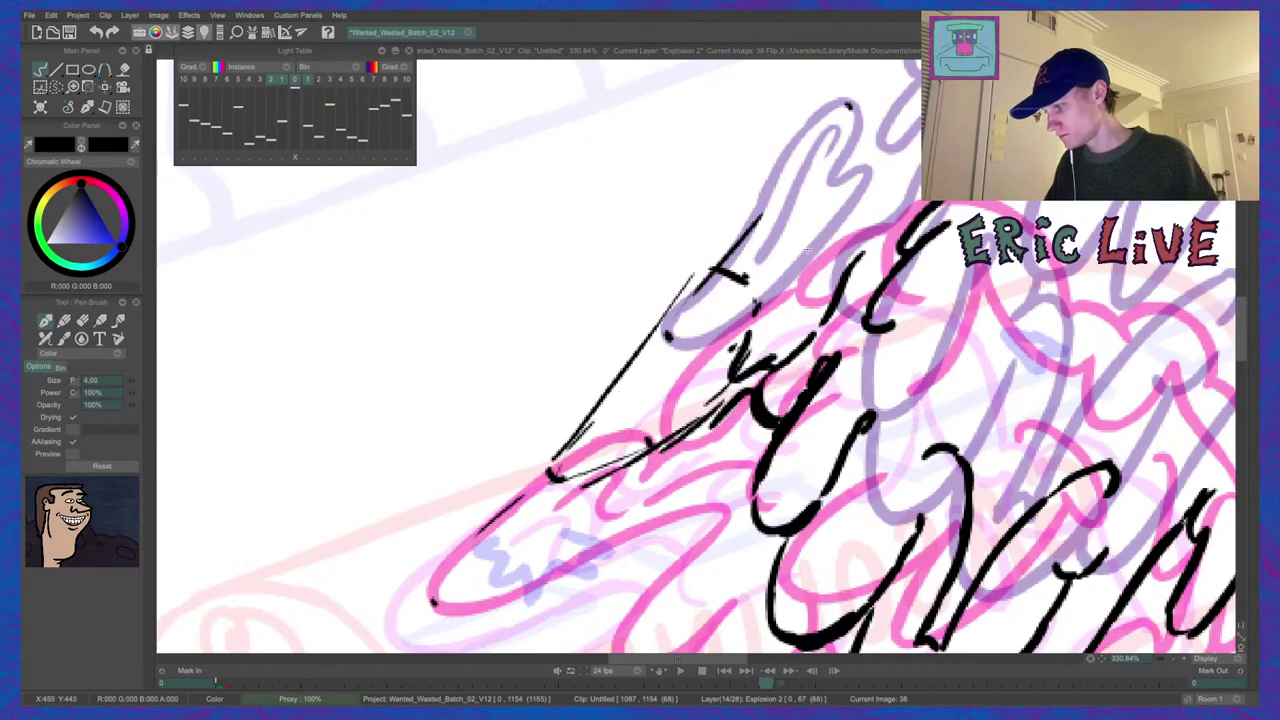
left_click(766, 250)
left_click(556, 508)
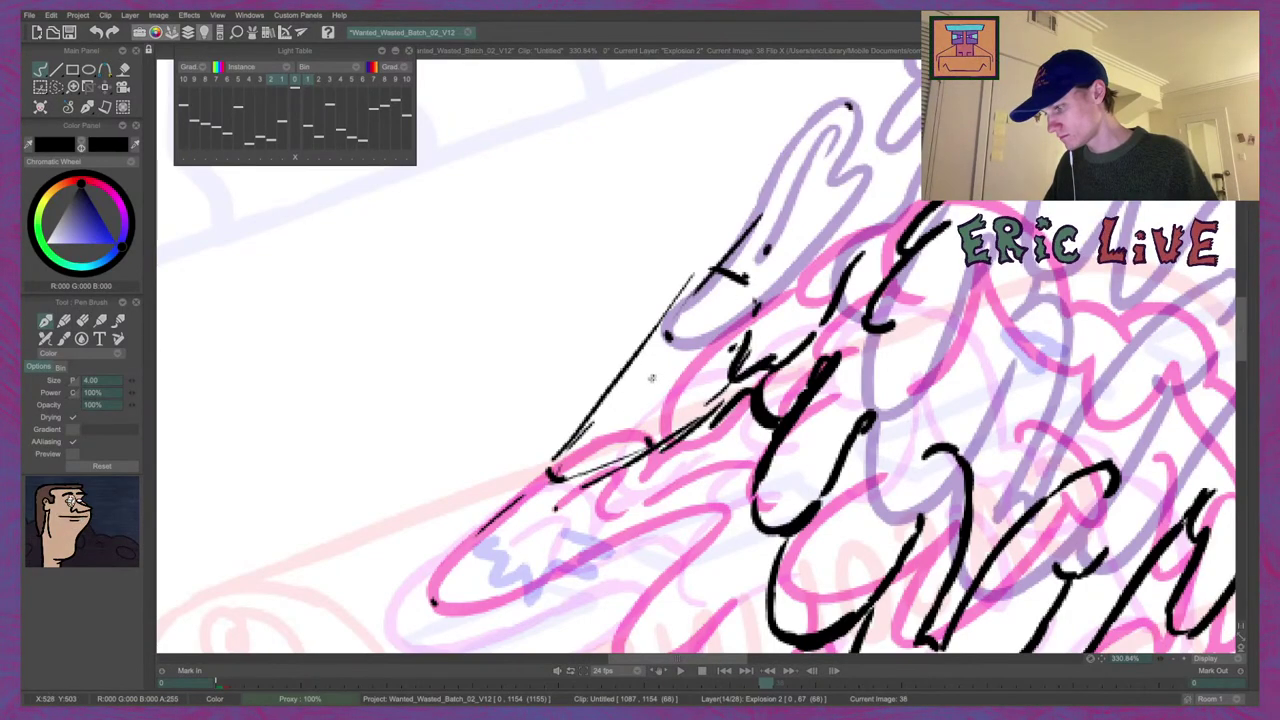
left_click_drag(652, 378, 717, 290)
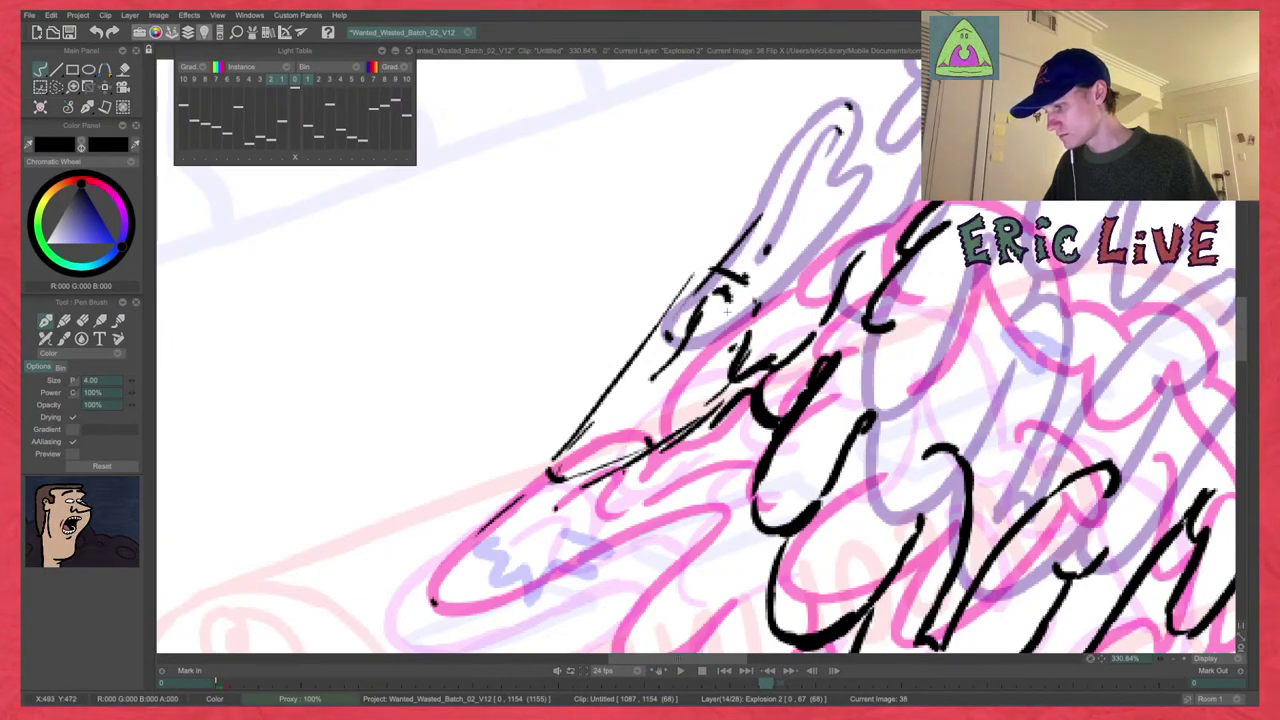
left_click_drag(733, 301, 718, 332)
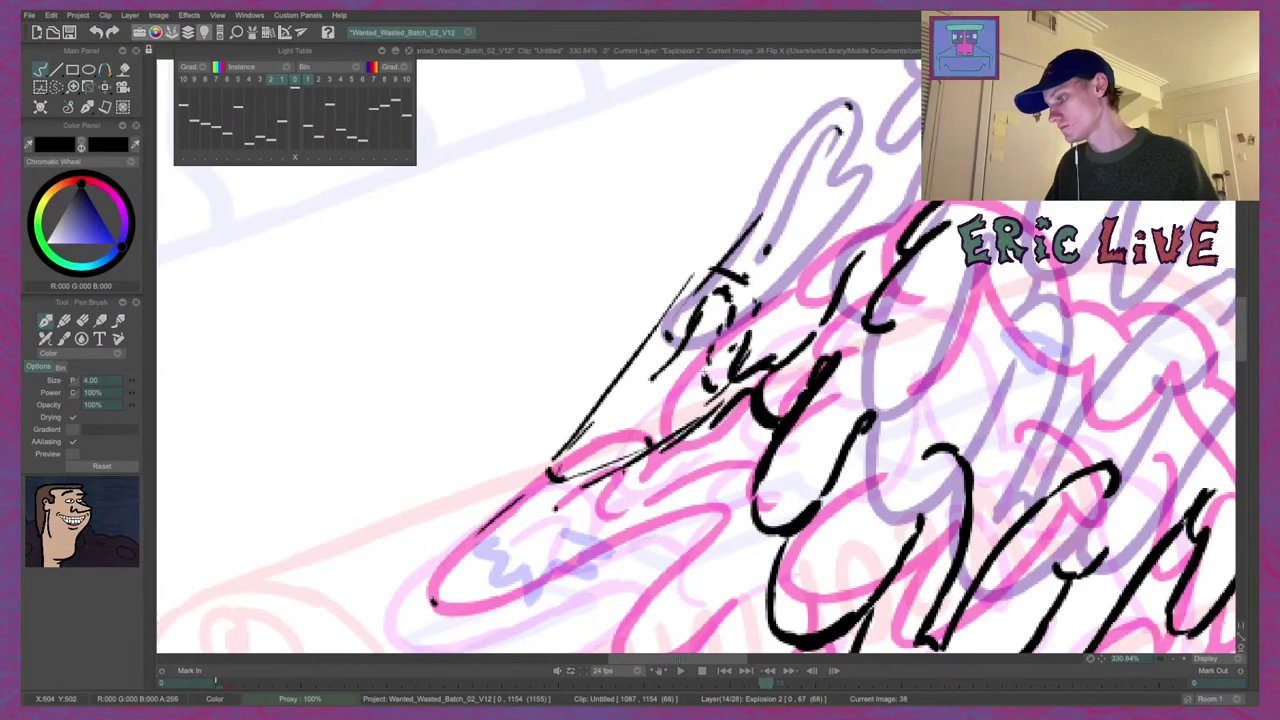
Strengthen the left finger's rough upper edge and inner curl while flipping between the previous, current and next drawings.
key("Right")
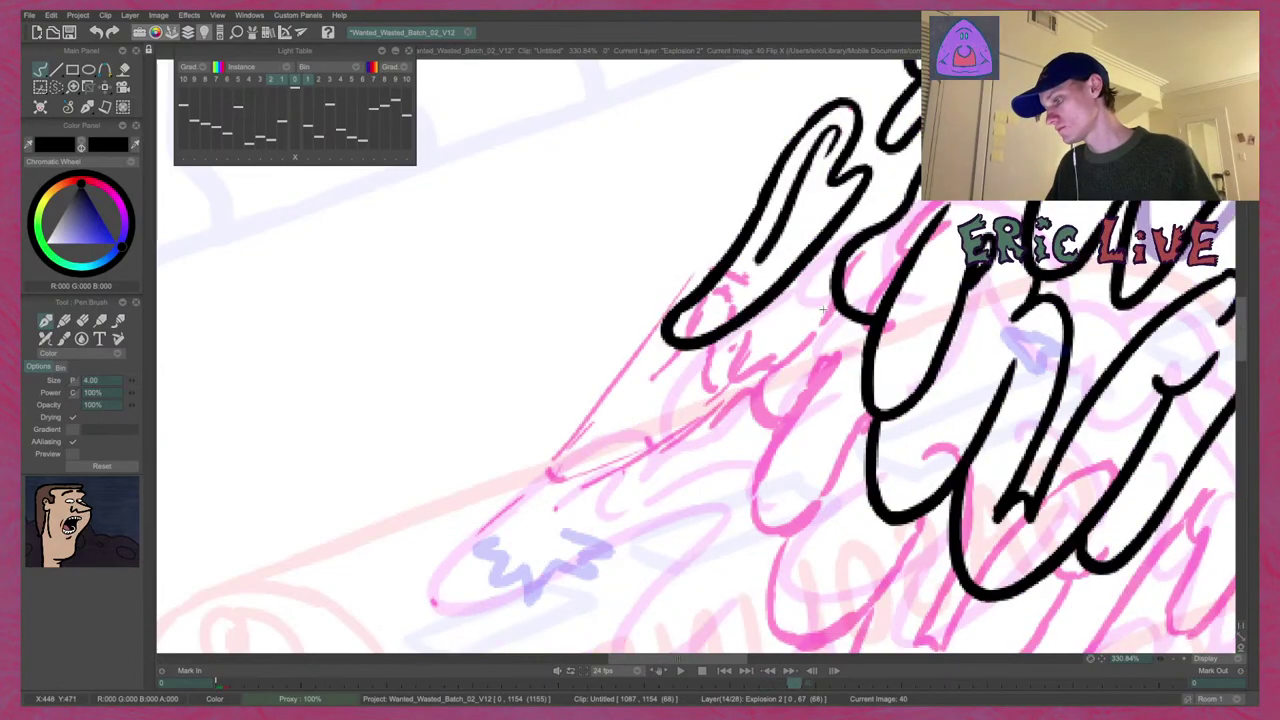
key("Left")
key("Left")
key("Right")
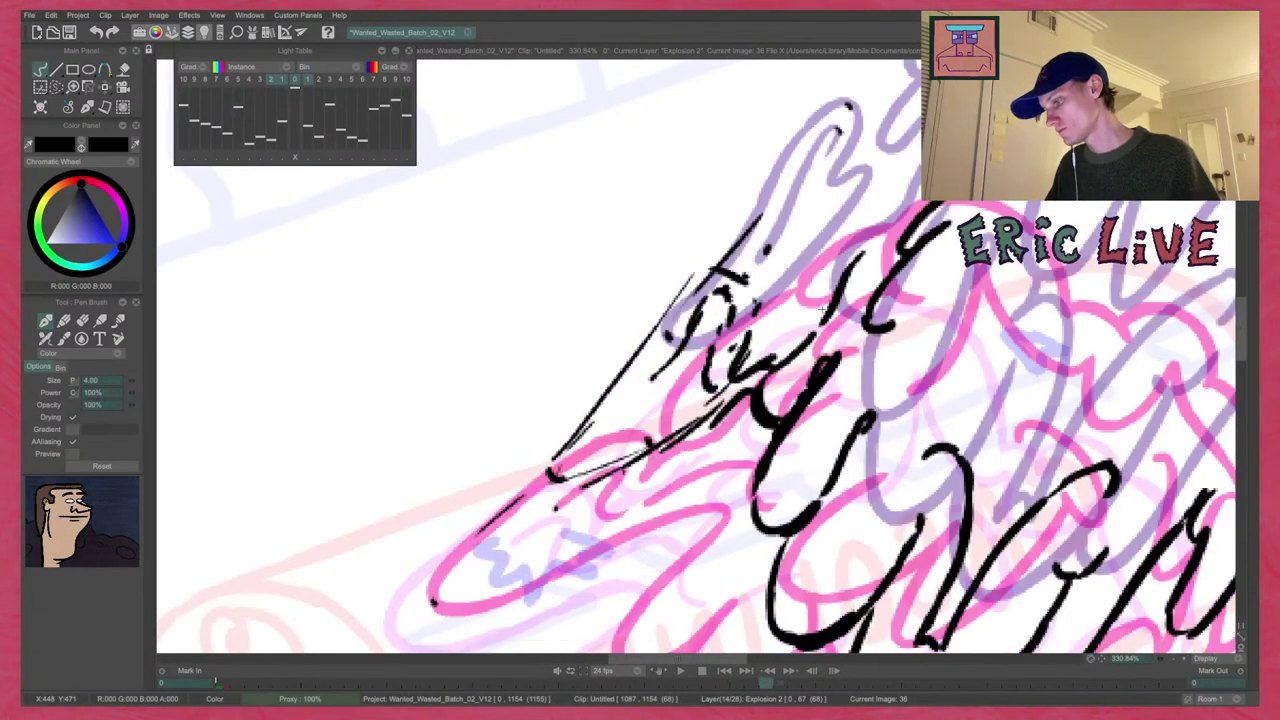
key("Right")
key("Left")
mouse_move(657, 378)
left_mouse_down()
mouse_move(722, 293)
mouse_move(732, 318)
mouse_move(706, 380)
mouse_move(744, 350)
mouse_move(734, 371)
mouse_move(752, 282)
mouse_move(690, 292)
mouse_move(572, 436)
left_mouse_up()
key("Left")
key("Right")
key("Right")
key("Left")
key("Left")
key("Right")
key("Right")
key("Left")
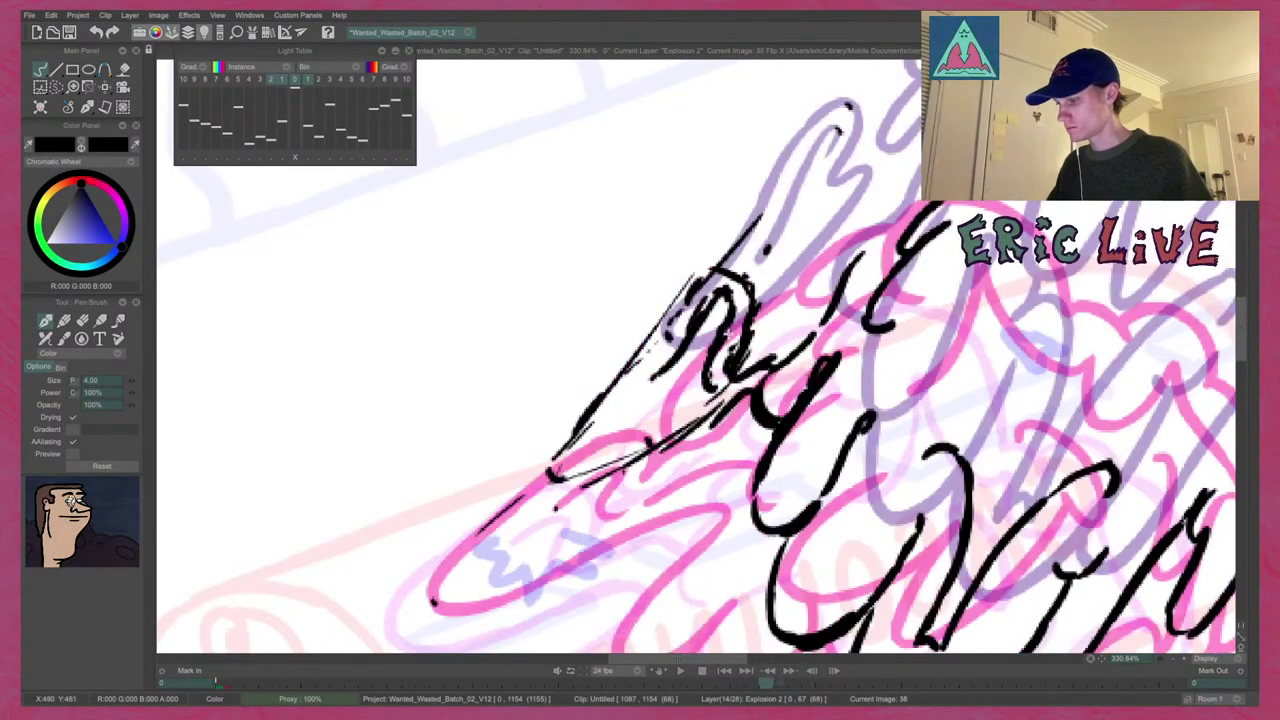
Thicken the left finger's outer edge down to its lower tip, checking the shape against the neighbouring drawings.
left_click_drag(701, 275, 578, 438)
key("Left")
key("Right")
key("Right")
key("Left")
mouse_move(630, 375)
left_mouse_down()
mouse_move(557, 470)
mouse_move(592, 475)
left_mouse_up()
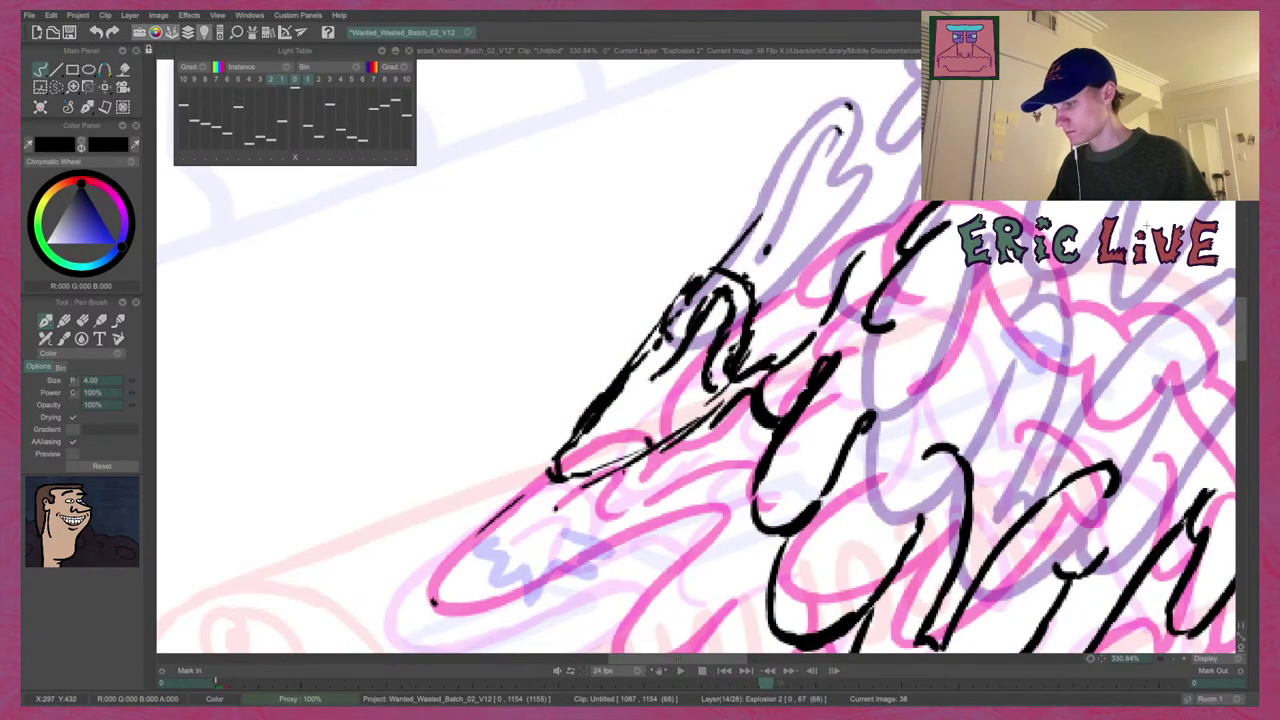
Lasso the rough black lines of the left finger, recolour them red, clear the selection and return to the pen brush.
left_click(56, 87)
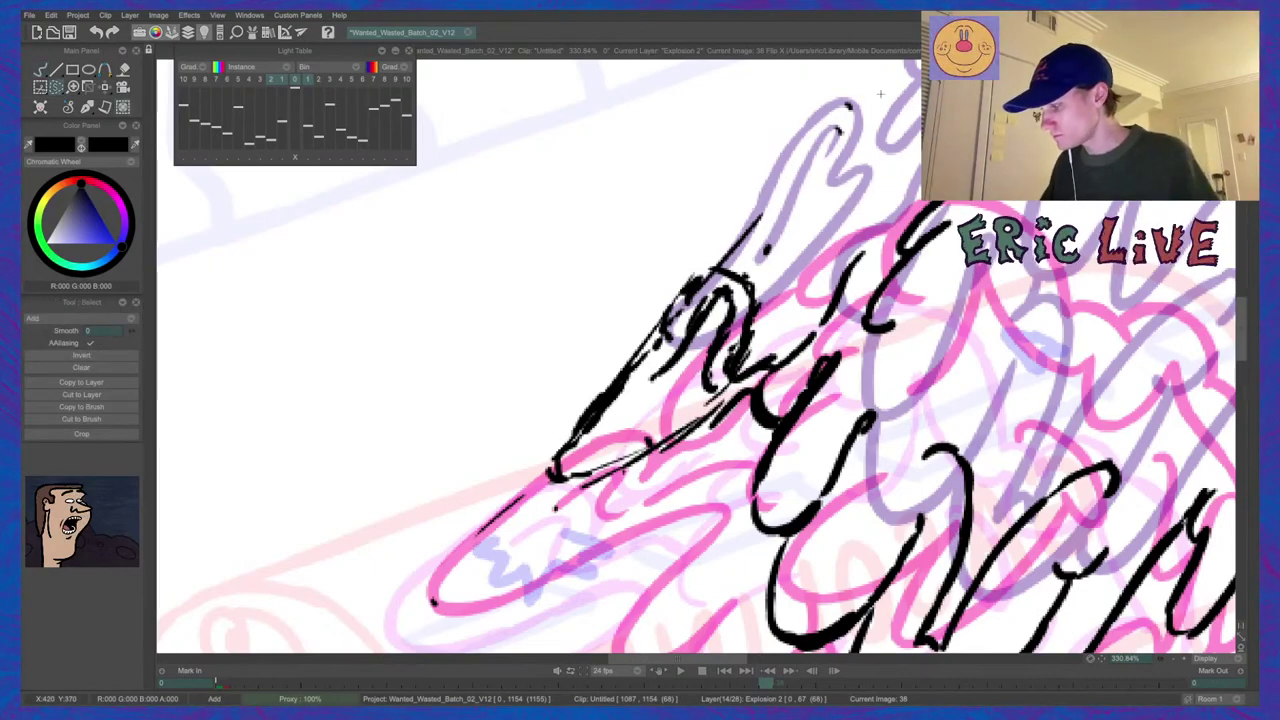
mouse_move(866, 66)
left_mouse_down()
mouse_move(903, 78)
mouse_move(857, 207)
mouse_move(790, 283)
left_mouse_up()
mouse_move(784, 335)
left_mouse_down()
mouse_move(773, 393)
mouse_move(790, 410)
mouse_move(767, 447)
mouse_move(688, 478)
mouse_move(575, 598)
mouse_move(354, 608)
mouse_move(421, 267)
mouse_move(858, 71)
left_mouse_up()
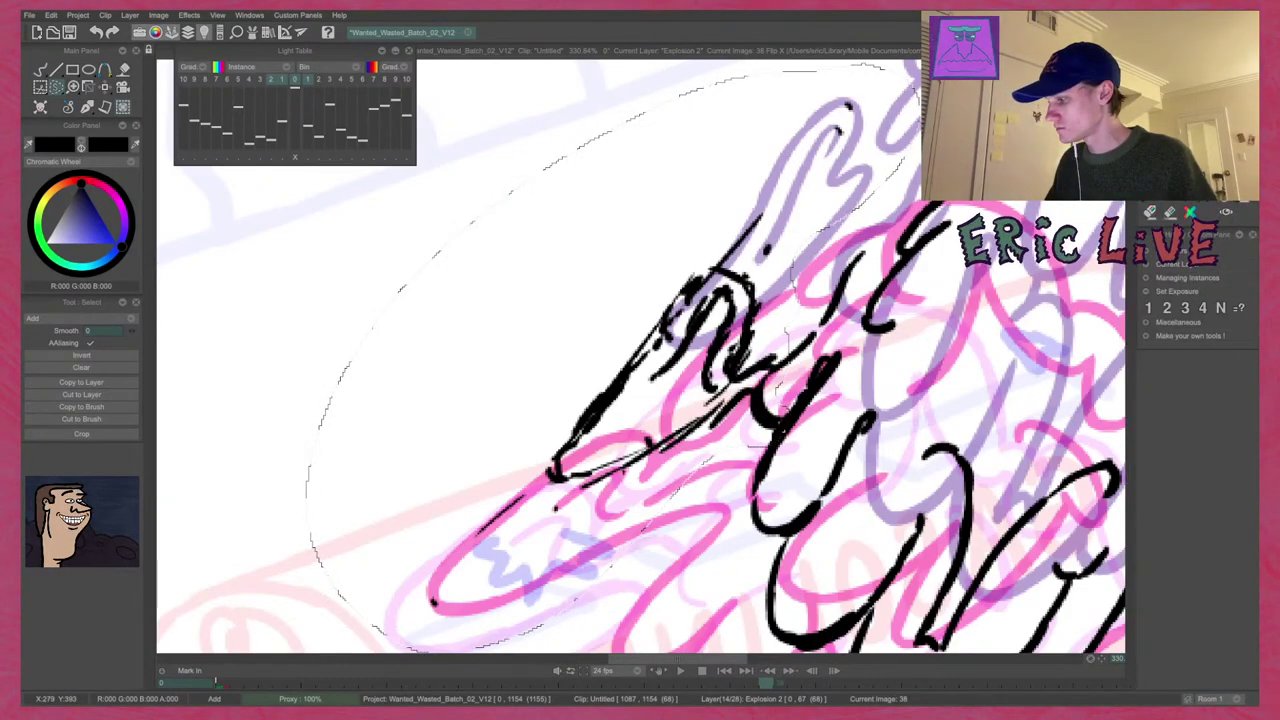
left_click(1190, 212)
key("ctrl+d")
left_click(41, 70)
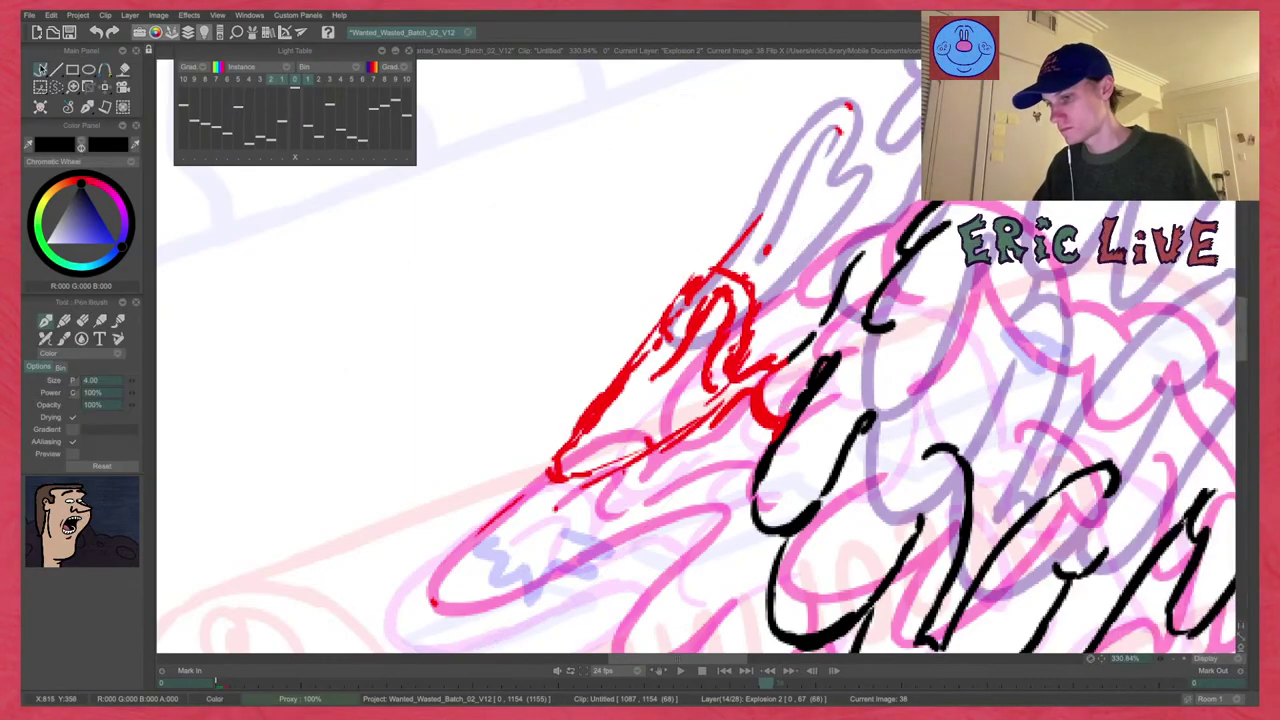
Ink the left finger's rounded lower tip in black over the red rough, following the start of its lower edge.
key("Left")
key("Right")
key("Right")
key("Left")
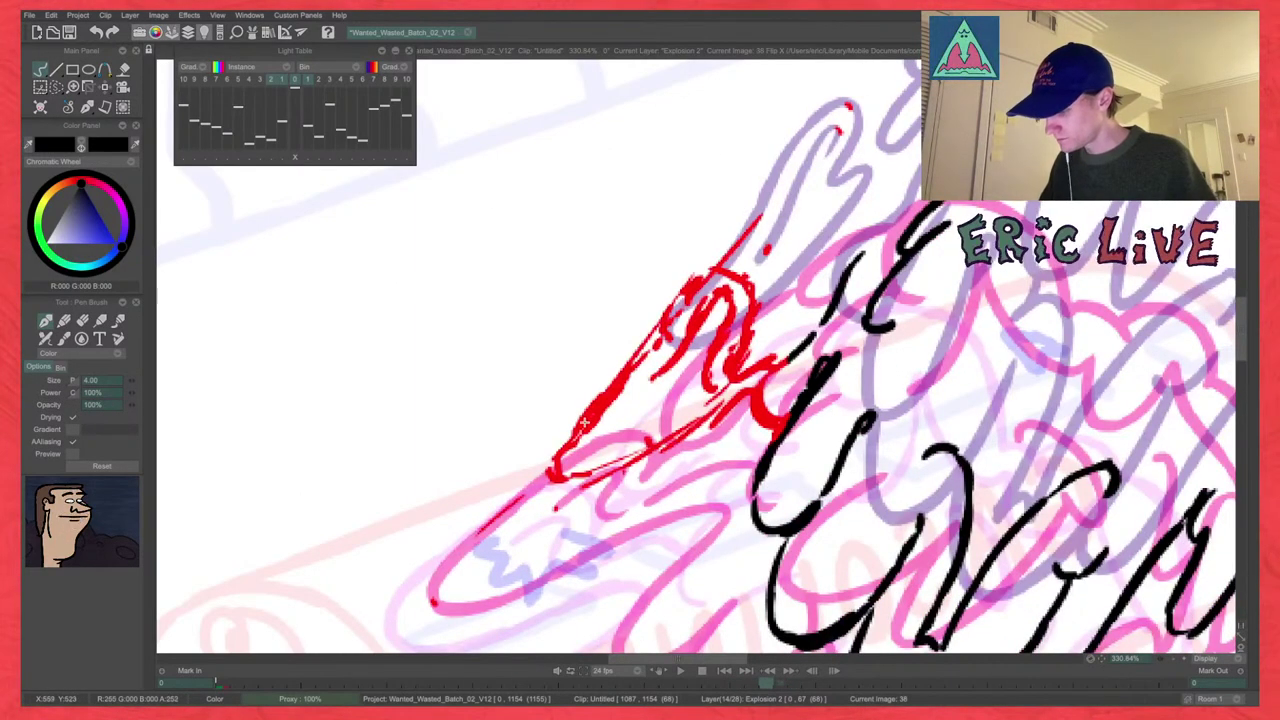
mouse_move(584, 424)
left_mouse_down()
mouse_move(557, 458)
mouse_move(662, 440)
left_mouse_up()
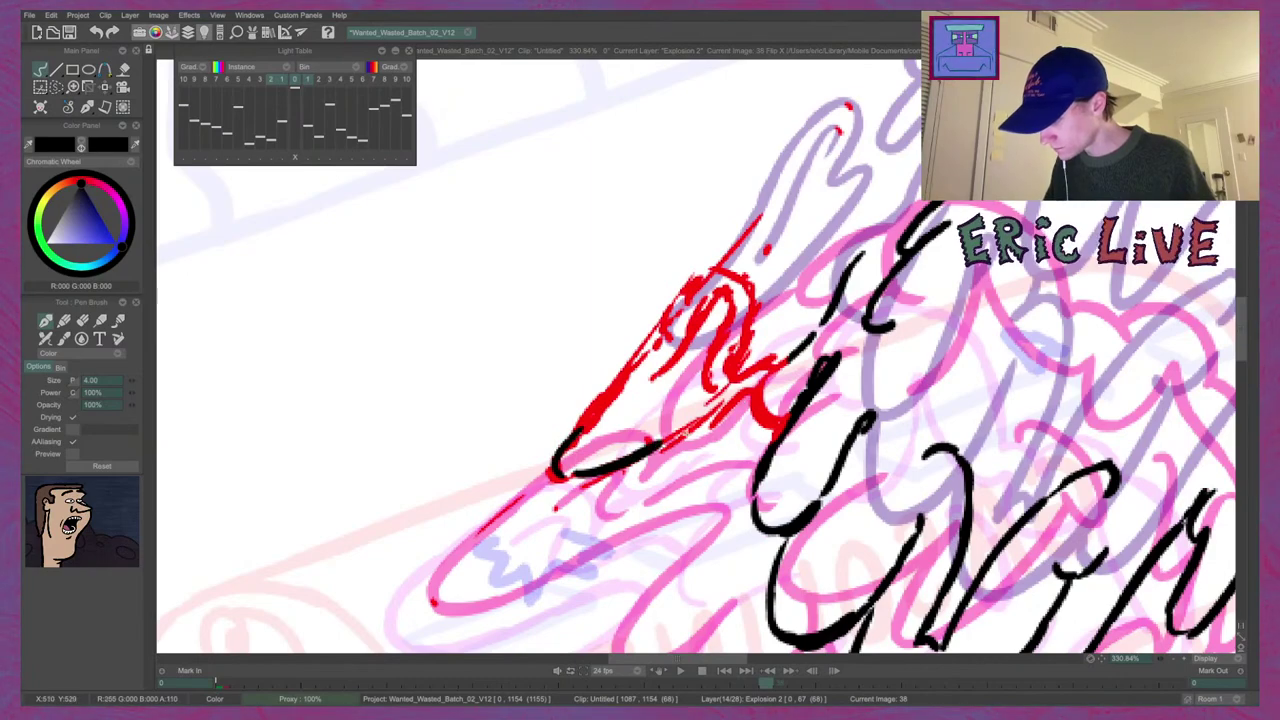
key("ctrl+z")
mouse_move(562, 474)
left_mouse_down()
mouse_move(698, 413)
mouse_move(672, 444)
mouse_move(756, 385)
left_mouse_up()
key("ctrl+z")
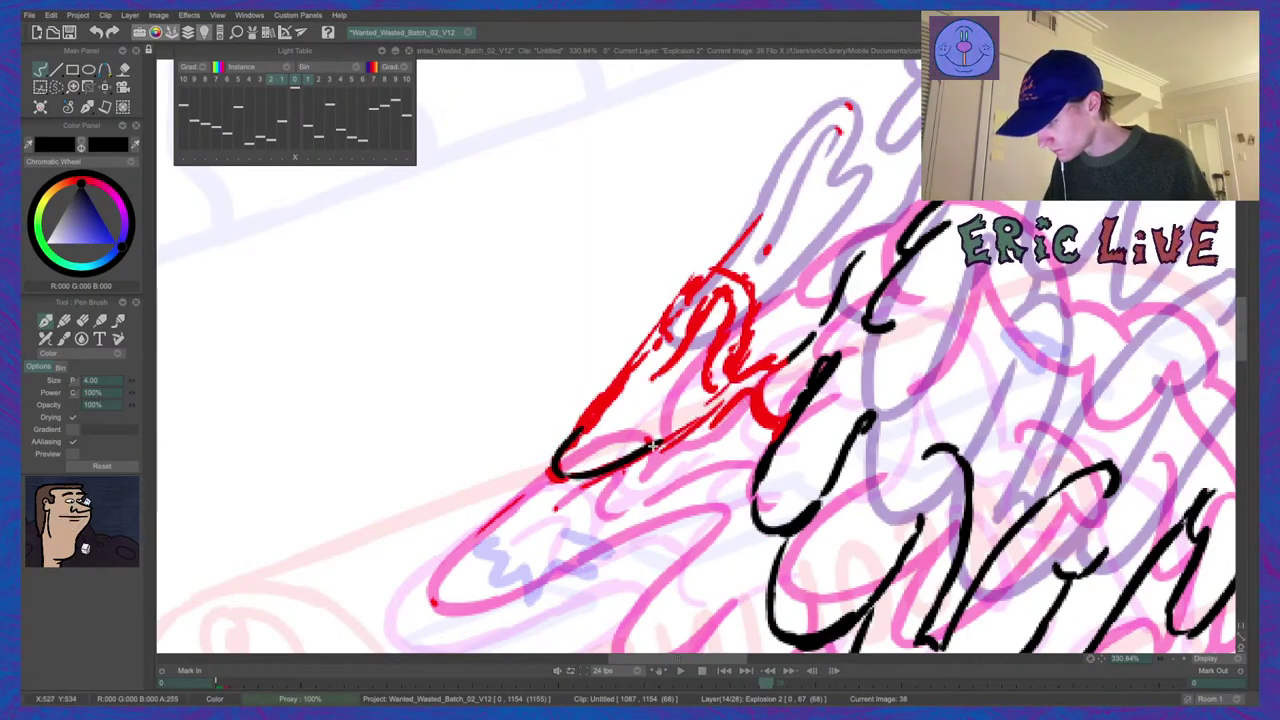
Ink the finger's lower edge in black, curving it over into the neighbouring drip, redoing strokes until the line is clean.
left_click_drag(654, 446, 748, 386)
key("ctrl+z")
key("ctrl+z")
mouse_move(565, 477)
left_mouse_down()
mouse_move(756, 387)
mouse_move(780, 431)
left_mouse_up()
key("ctrl+z")
key("ctrl+z")
mouse_move(755, 389)
left_mouse_down()
mouse_move(796, 421)
mouse_move(787, 427)
left_mouse_up()
key("ctrl+z")
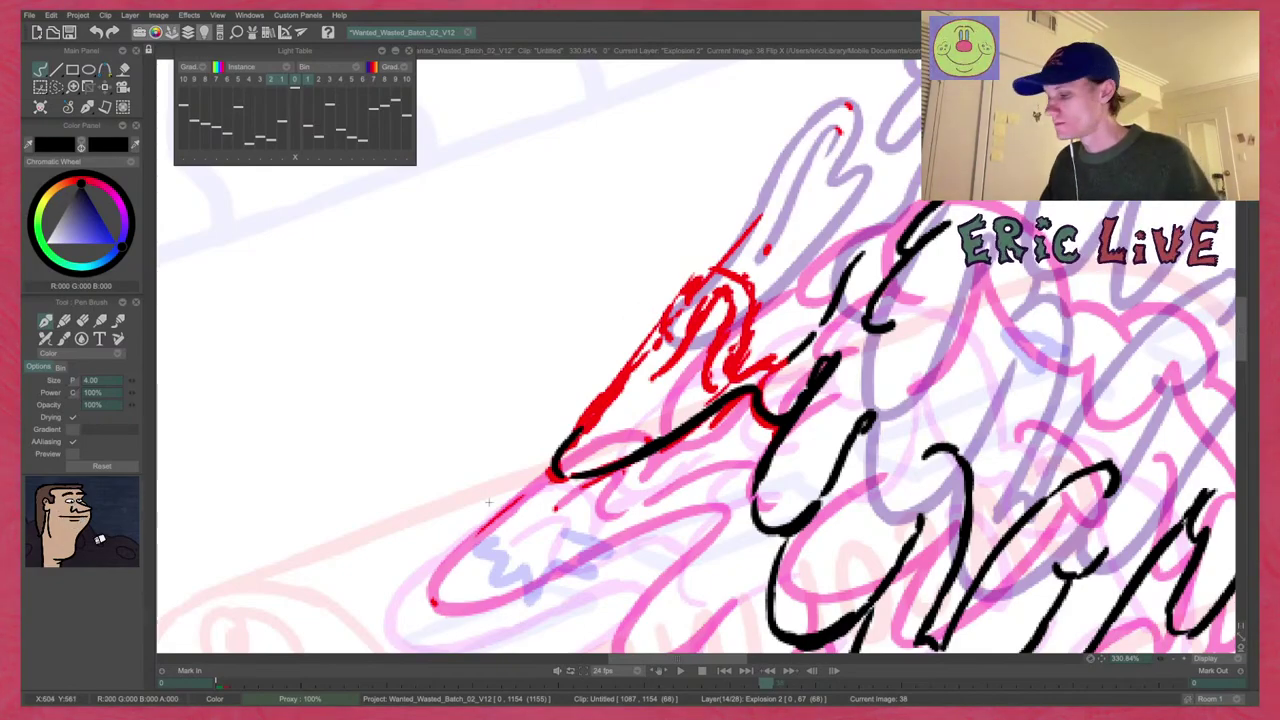
Ink the finger's long outer edge in black from the lower tip towards the top, comparing with the neighbouring drawings.
key("Left")
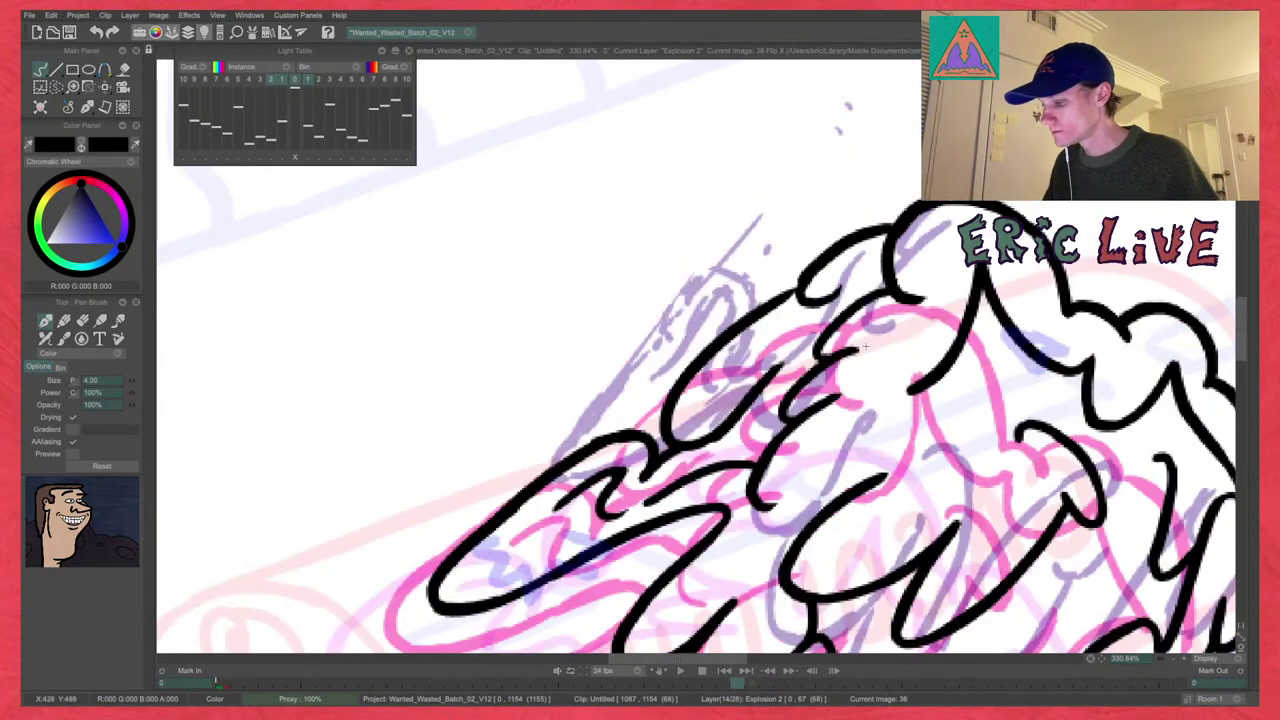
key("Right")
key("Left")
key("Right")
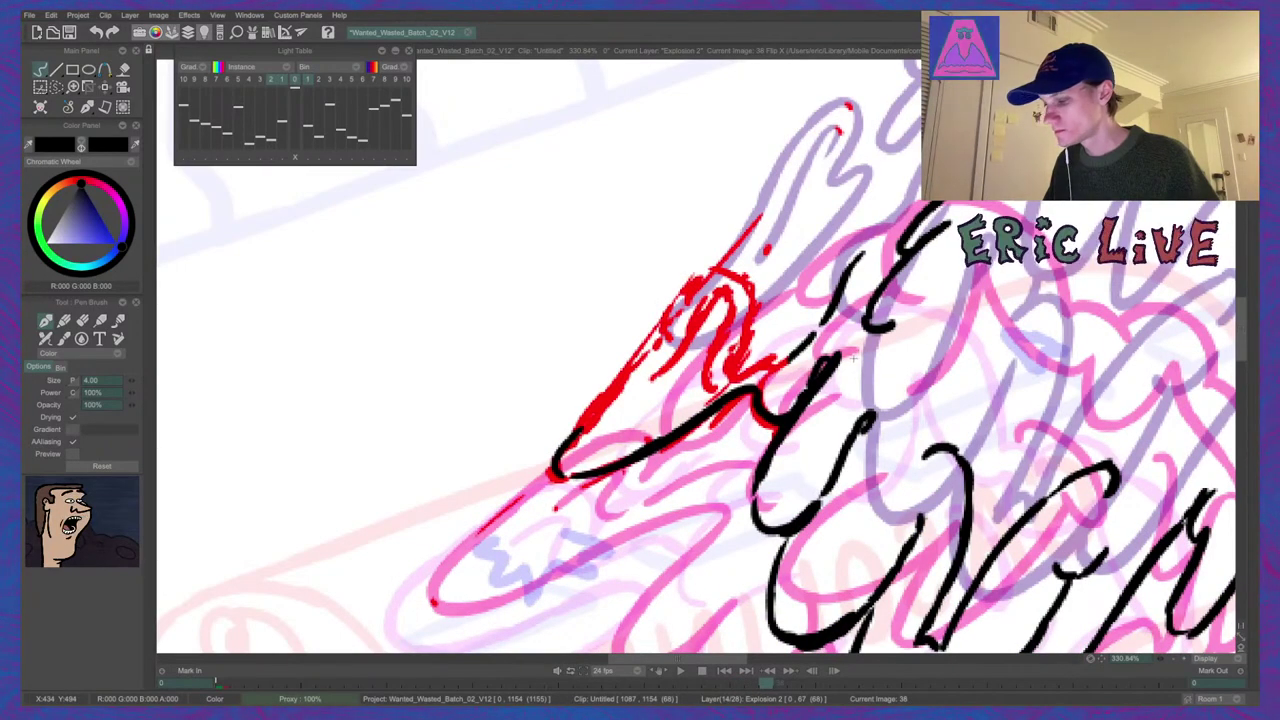
key("Left")
key("Right")
key("Right")
key("Left")
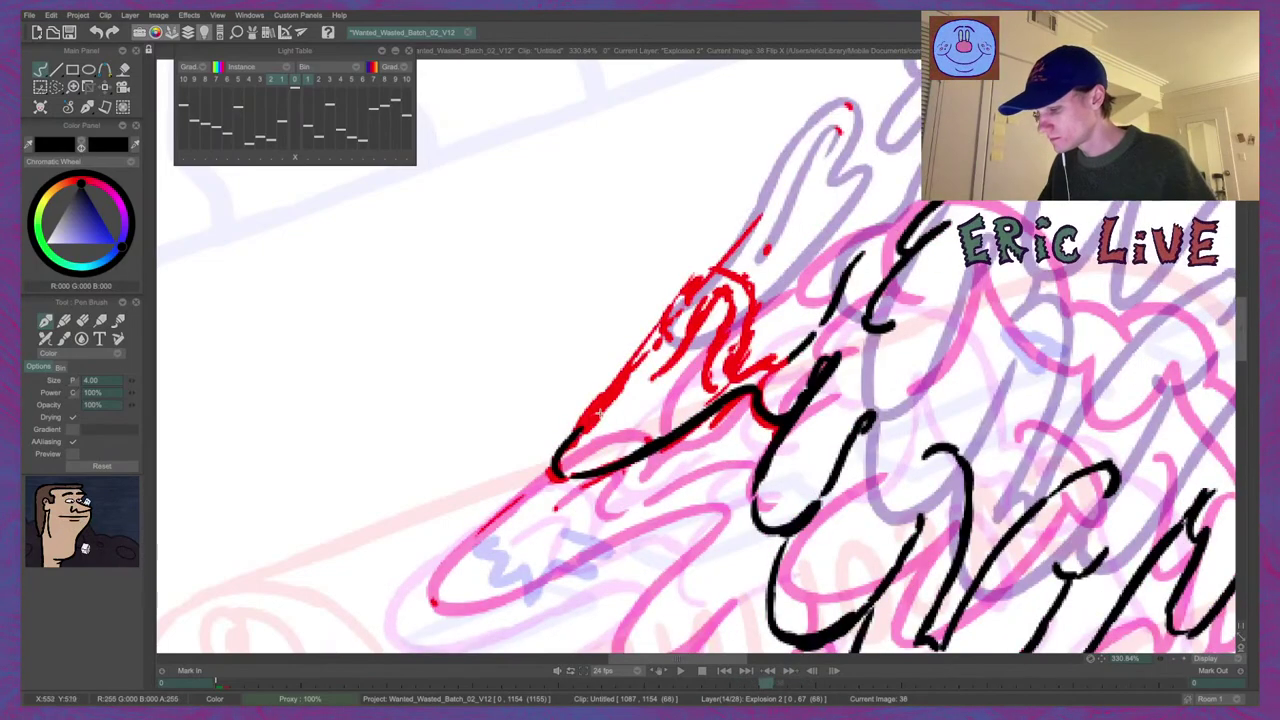
left_click_drag(585, 424, 674, 307)
key("ctrl+z")
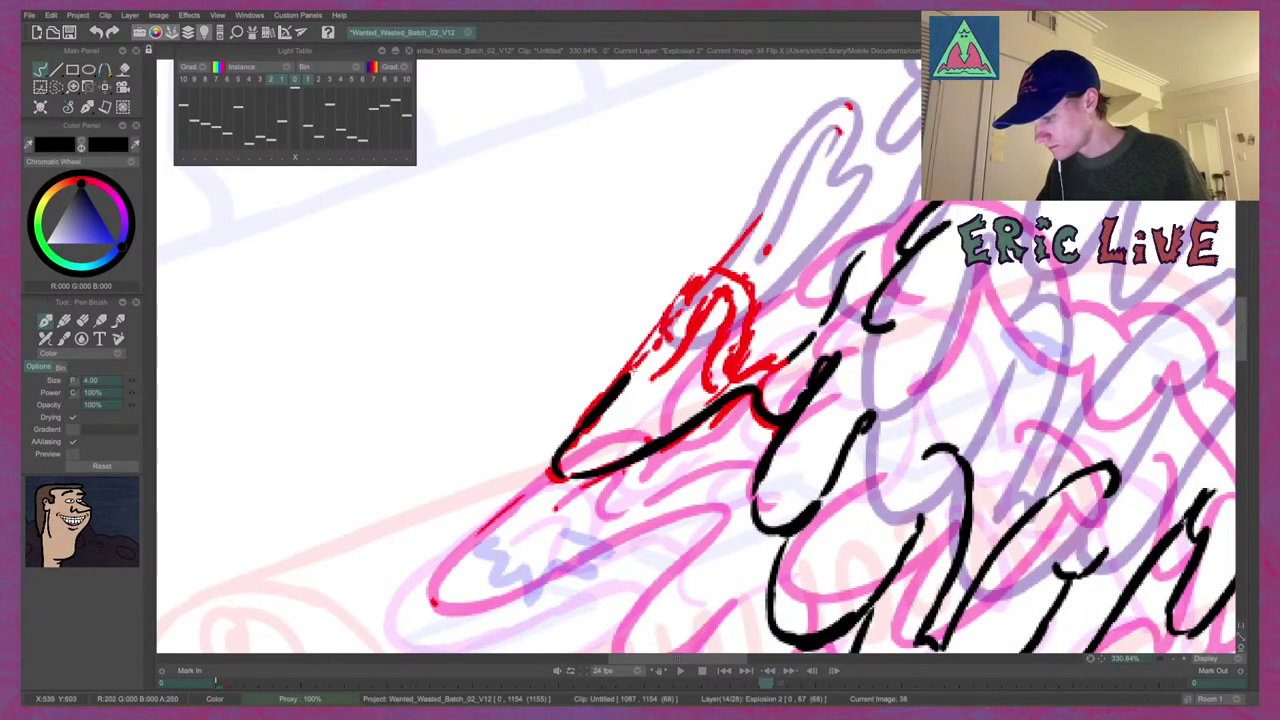
left_click_drag(630, 376, 718, 267)
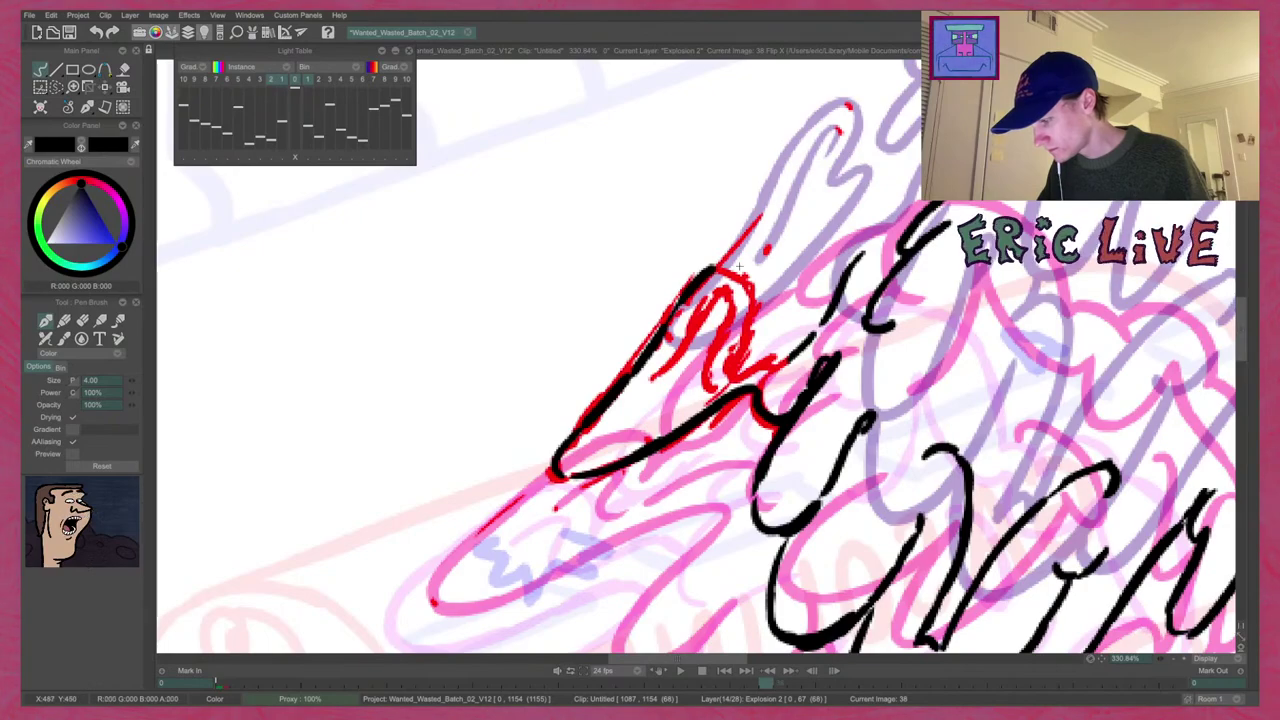
key("ctrl+z")
Ink the finger's rounded upper end and the inner hook that joins it to the smoke puff.
mouse_move(674, 317)
left_mouse_down()
mouse_move(712, 275)
mouse_move(754, 296)
mouse_move(728, 376)
left_mouse_up()
key("Left")
key("Right")
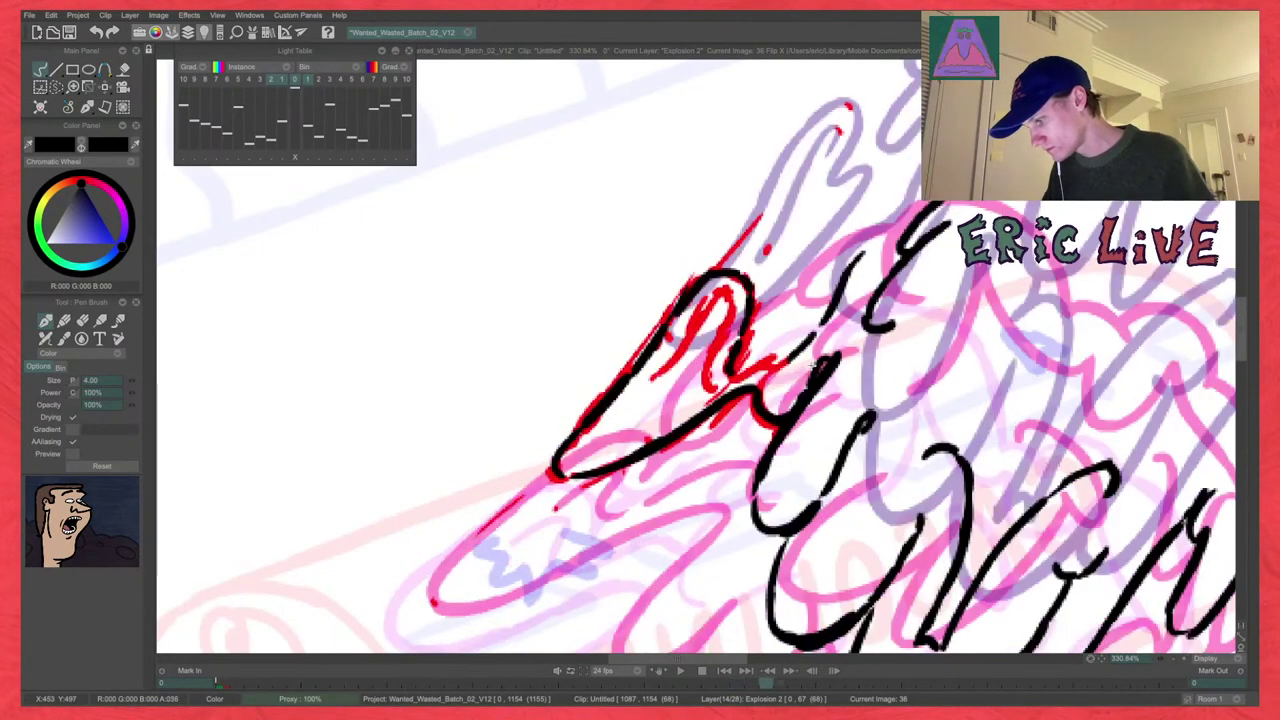
key("Right")
key("Left")
mouse_move(625, 382)
left_mouse_down()
mouse_move(712, 277)
mouse_move(738, 279)
mouse_move(748, 306)
mouse_move(756, 356)
left_mouse_up()
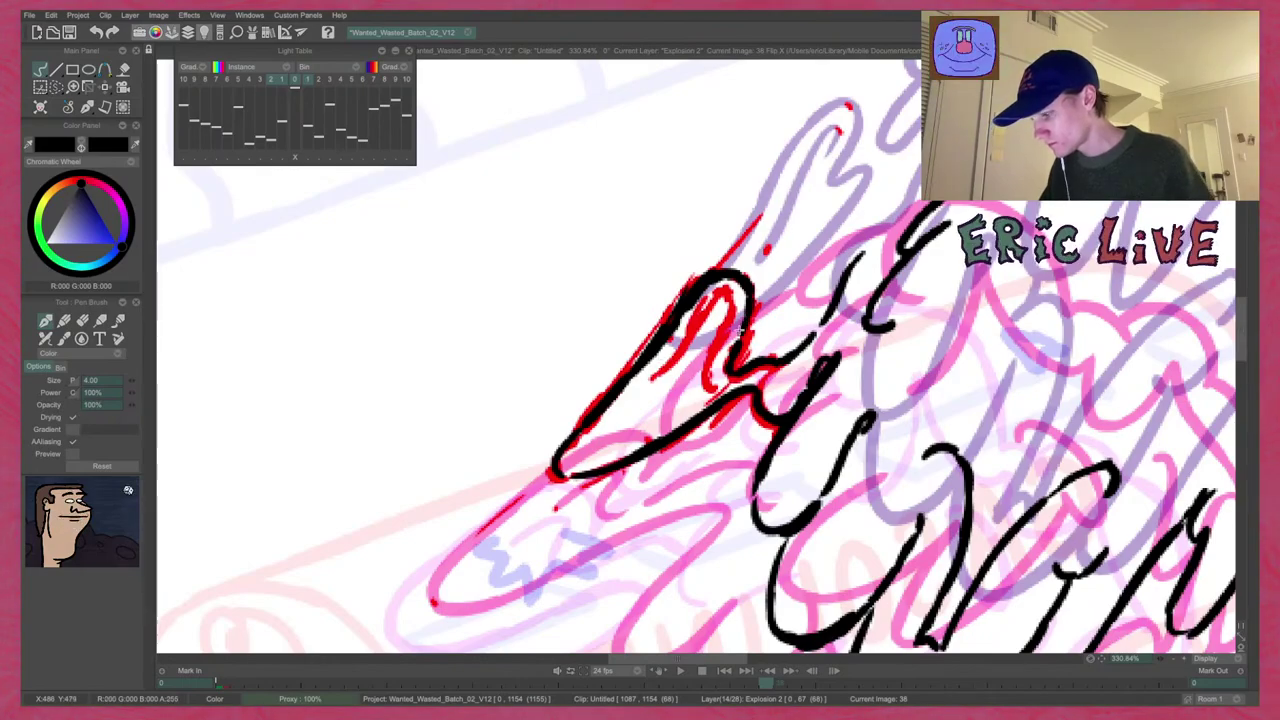
Ink the finger's inner crease and small curl in black, flipping to the previous and next drawings to check the motion.
key("Left")
key("Right")
key("Right")
key("Left")
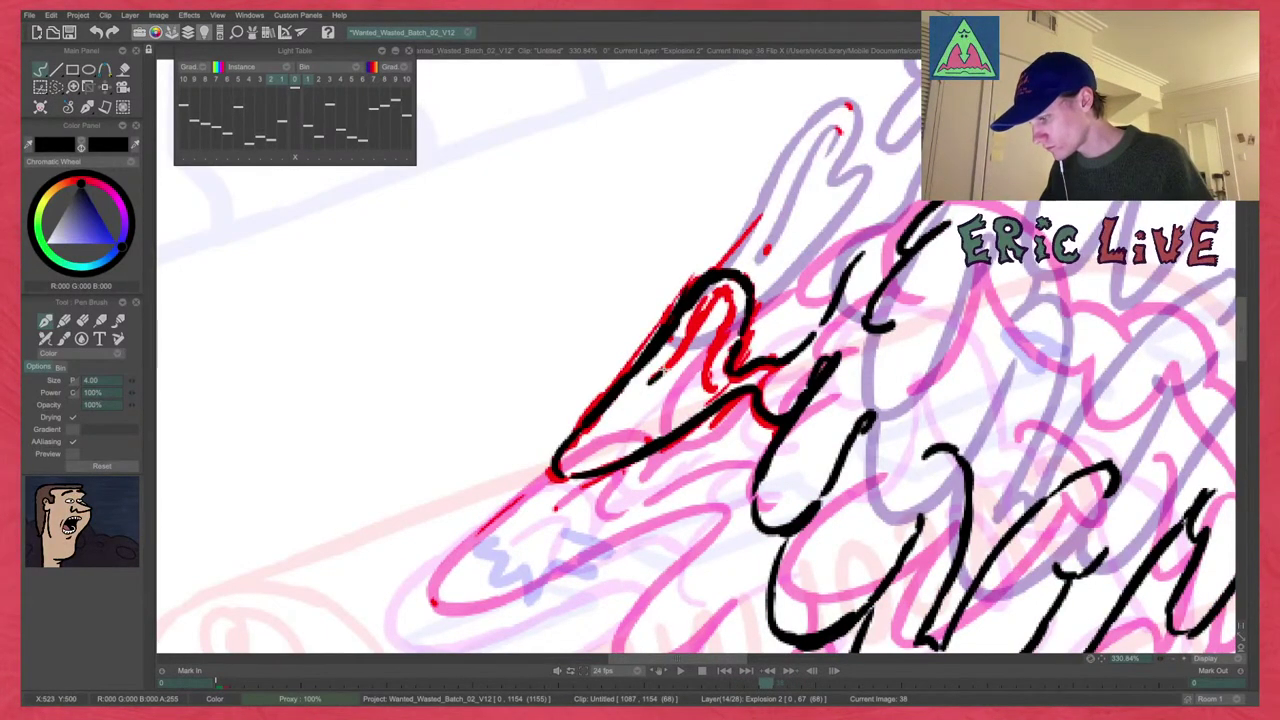
left_click_drag(660, 372, 722, 292)
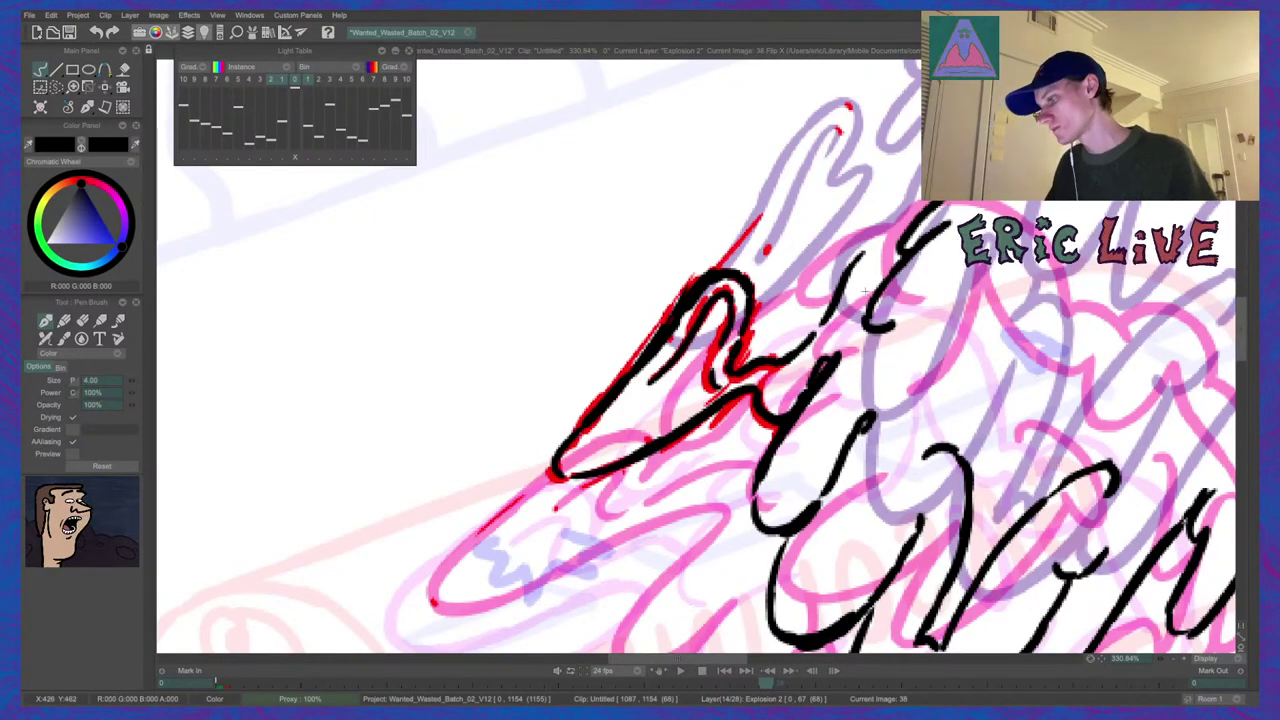
key("Left")
key("Right")
key("Right")
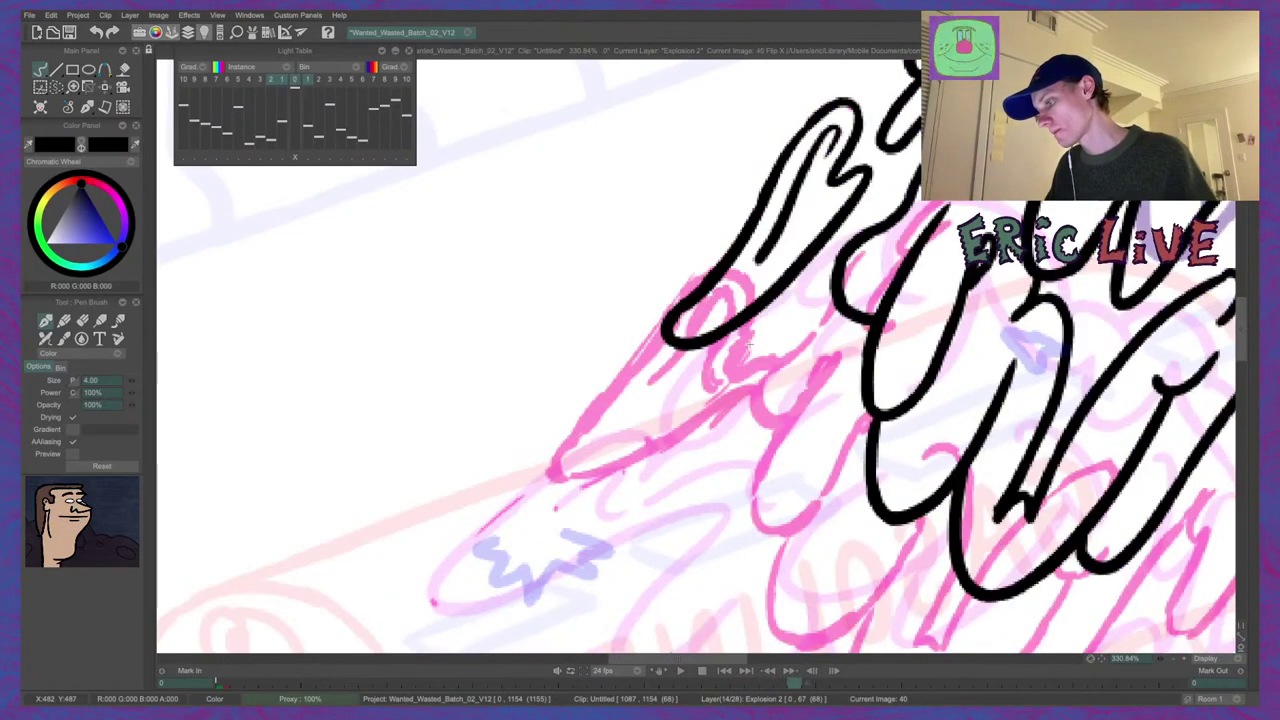
key("Left")
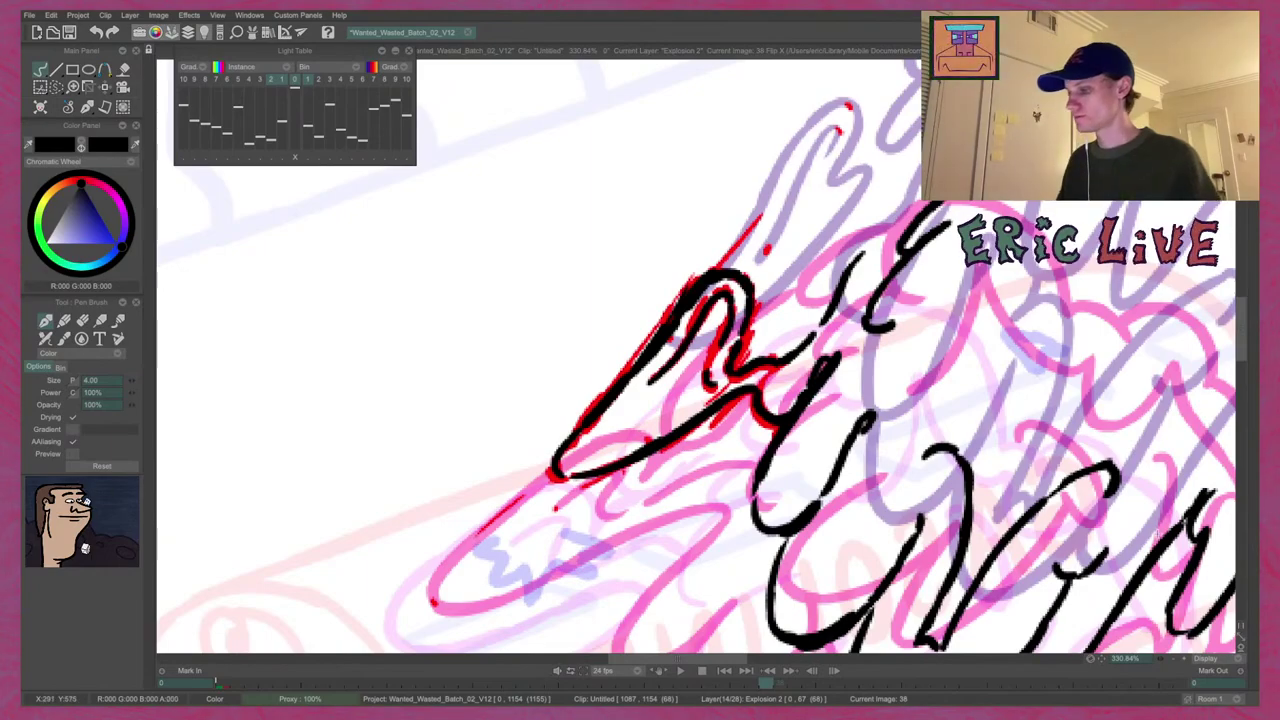
Erase the red rough lines from the drawing and check the inked finger against the previous and next drawings.
left_click_drag(1170, 660, 1145, 651)
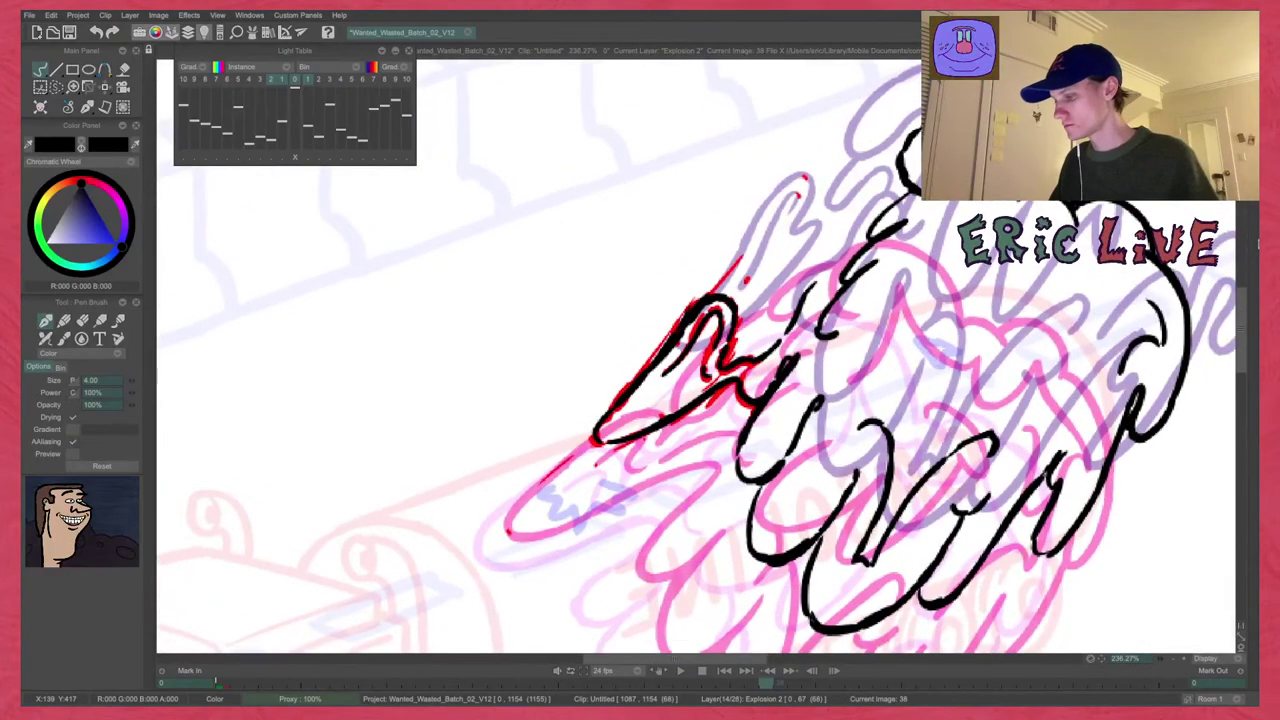
mouse_move(1259, 244)
left_click(1190, 212)
key("Left")
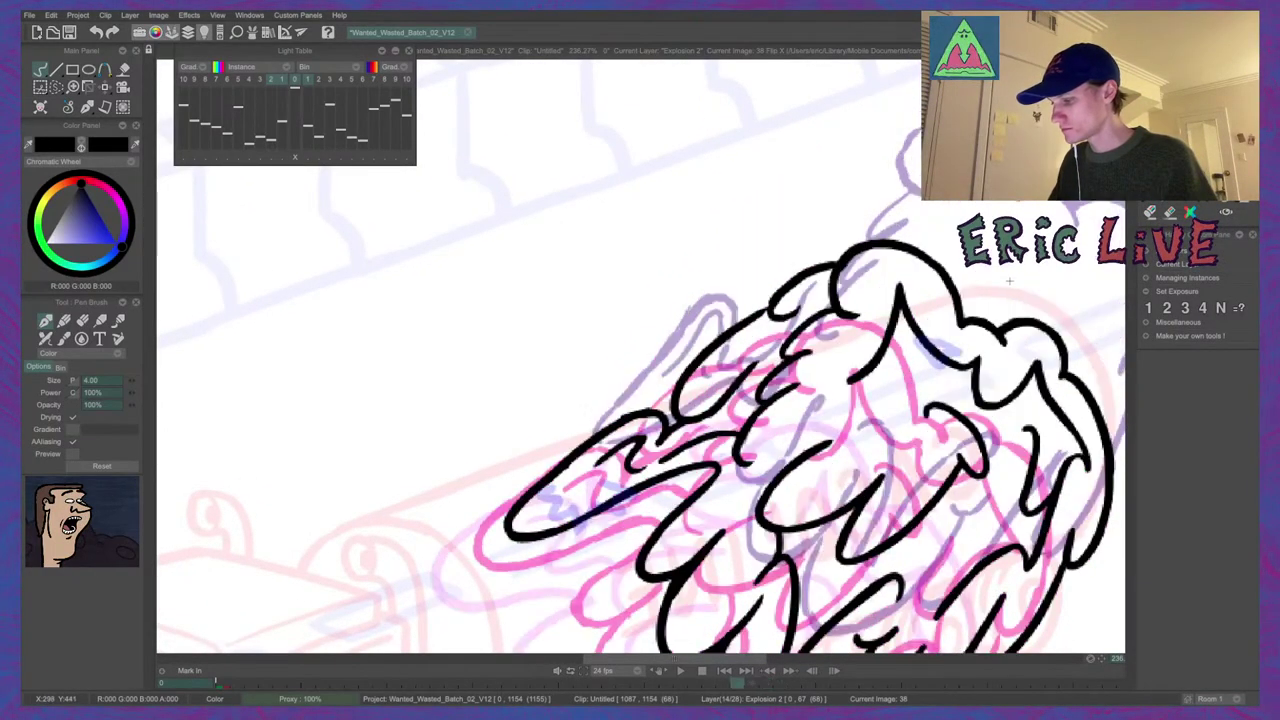
key("Right")
key("Right")
key("Left")
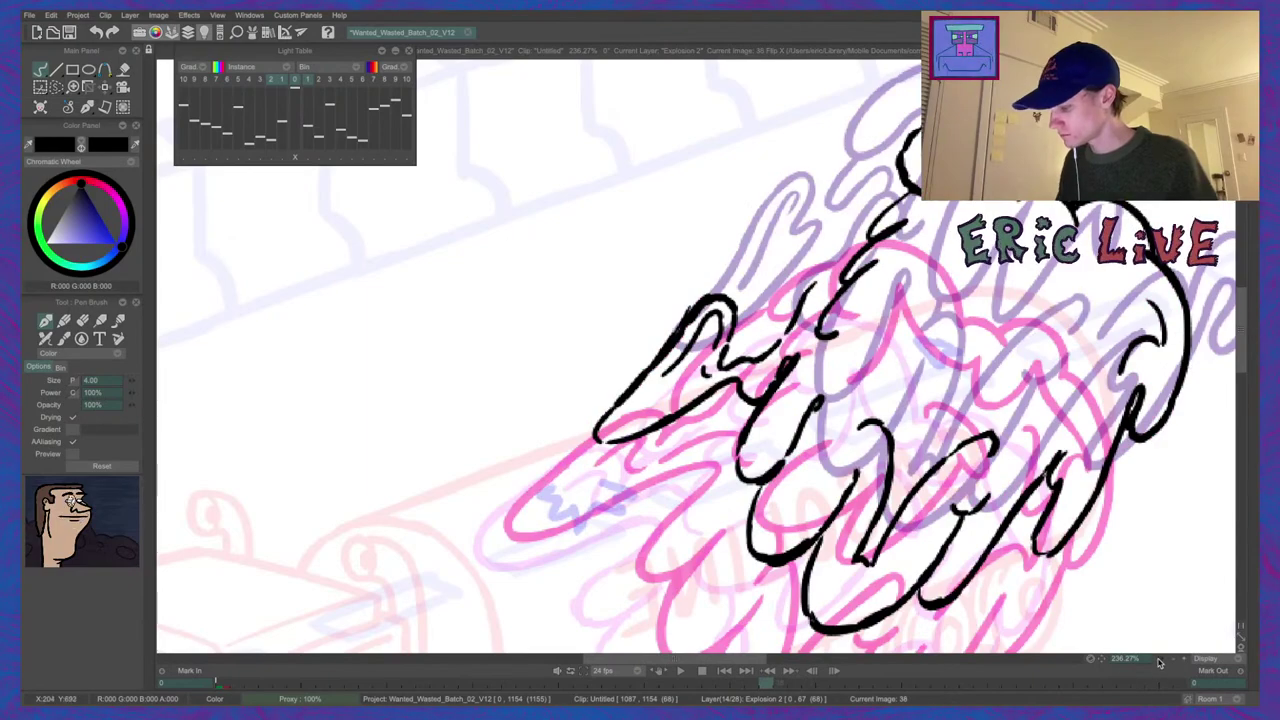
Lasso the upper part and outer edge of the inked left finger.
left_click_drag(1161, 659, 1171, 657)
left_click(57, 88)
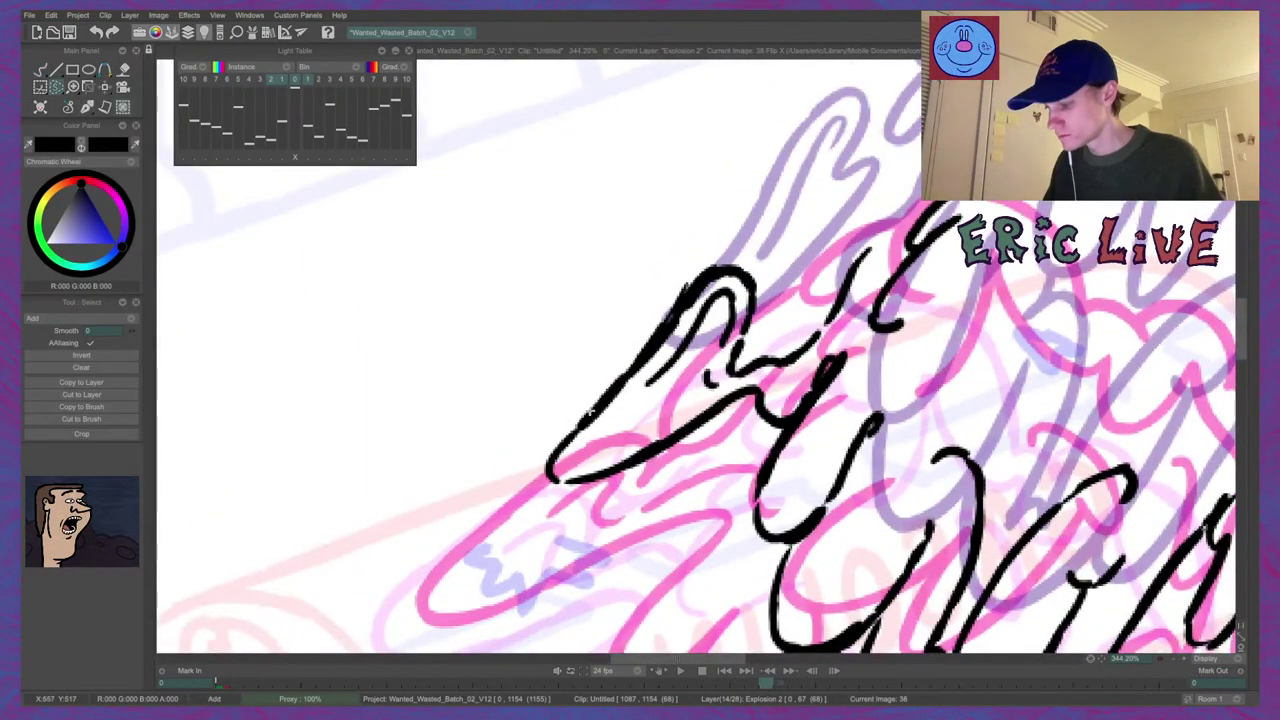
mouse_move(549, 434)
left_mouse_down()
mouse_move(600, 436)
mouse_move(640, 400)
mouse_move(656, 362)
left_mouse_up()
mouse_move(709, 289)
left_mouse_down()
mouse_move(741, 288)
mouse_move(748, 310)
mouse_move(600, 310)
mouse_move(591, 322)
left_mouse_up()
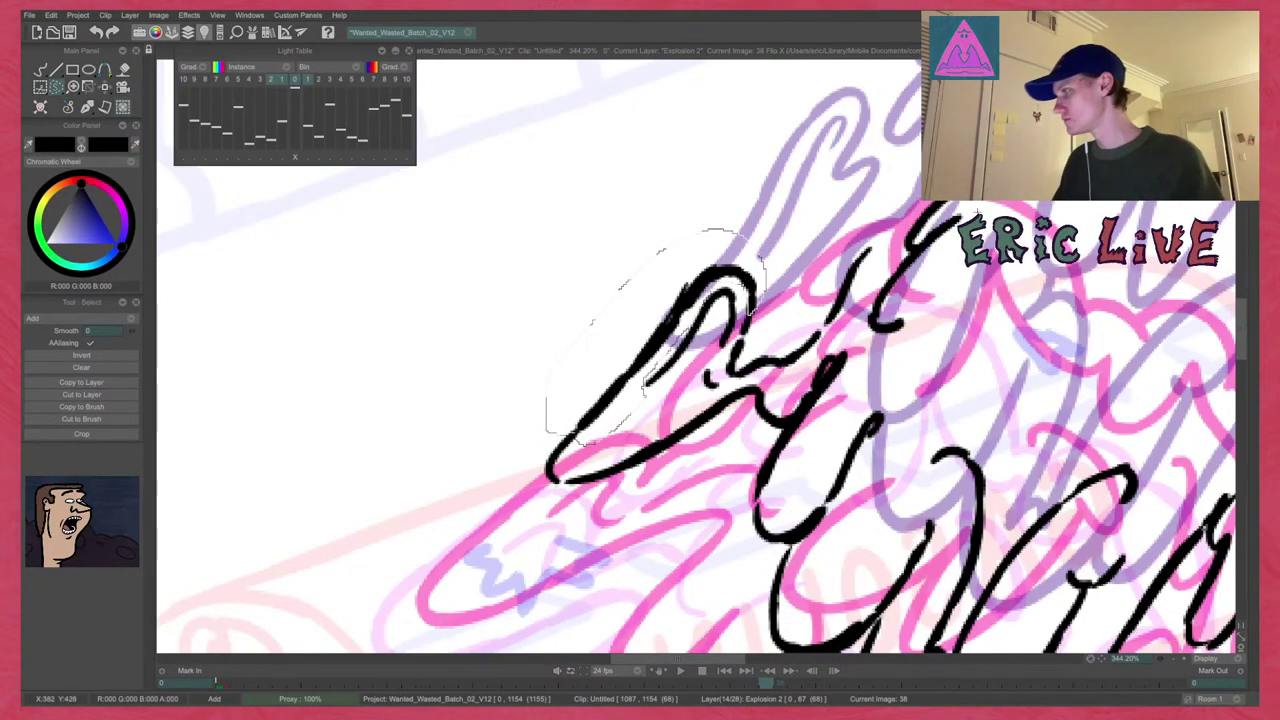